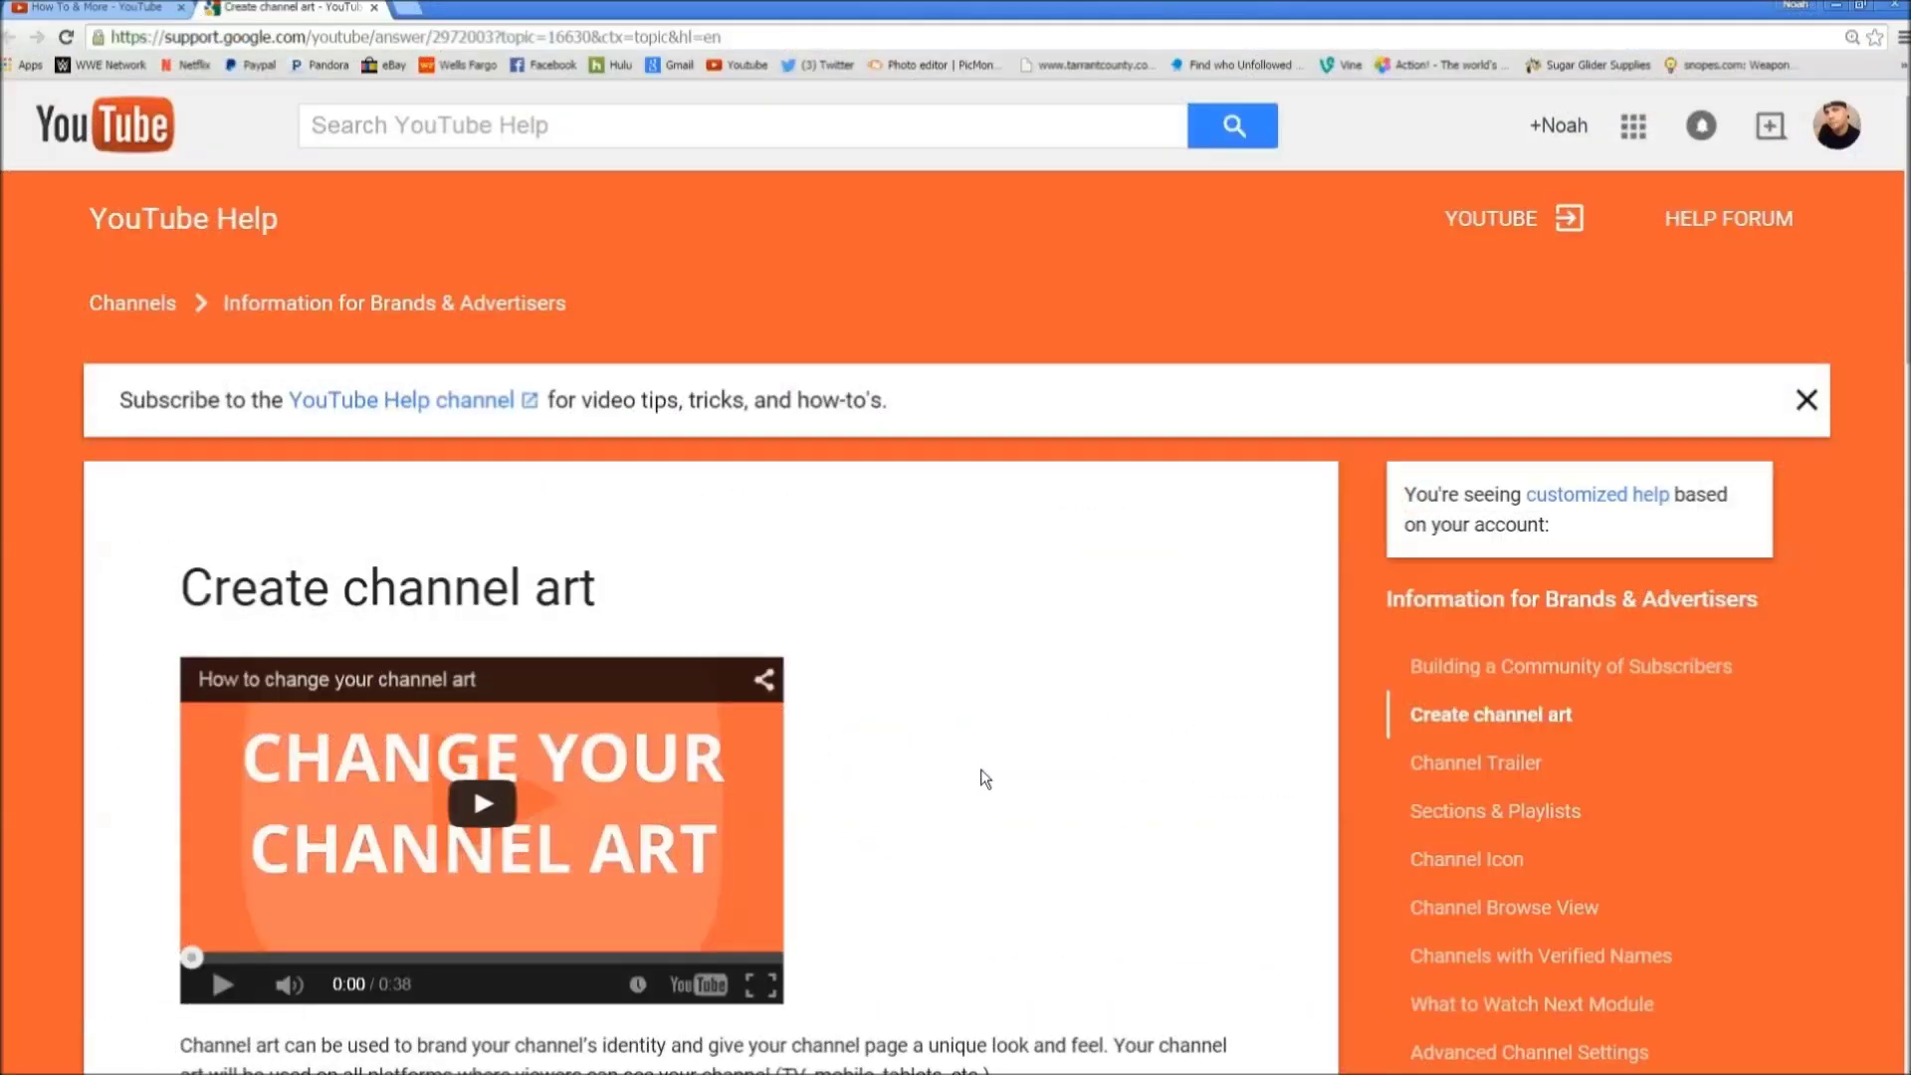
Step: Download the Channel Art Templates from the Size guidelines section of the YouTube Help page
key("ctrl+plus")
scroll(998, 767, "down", 8)
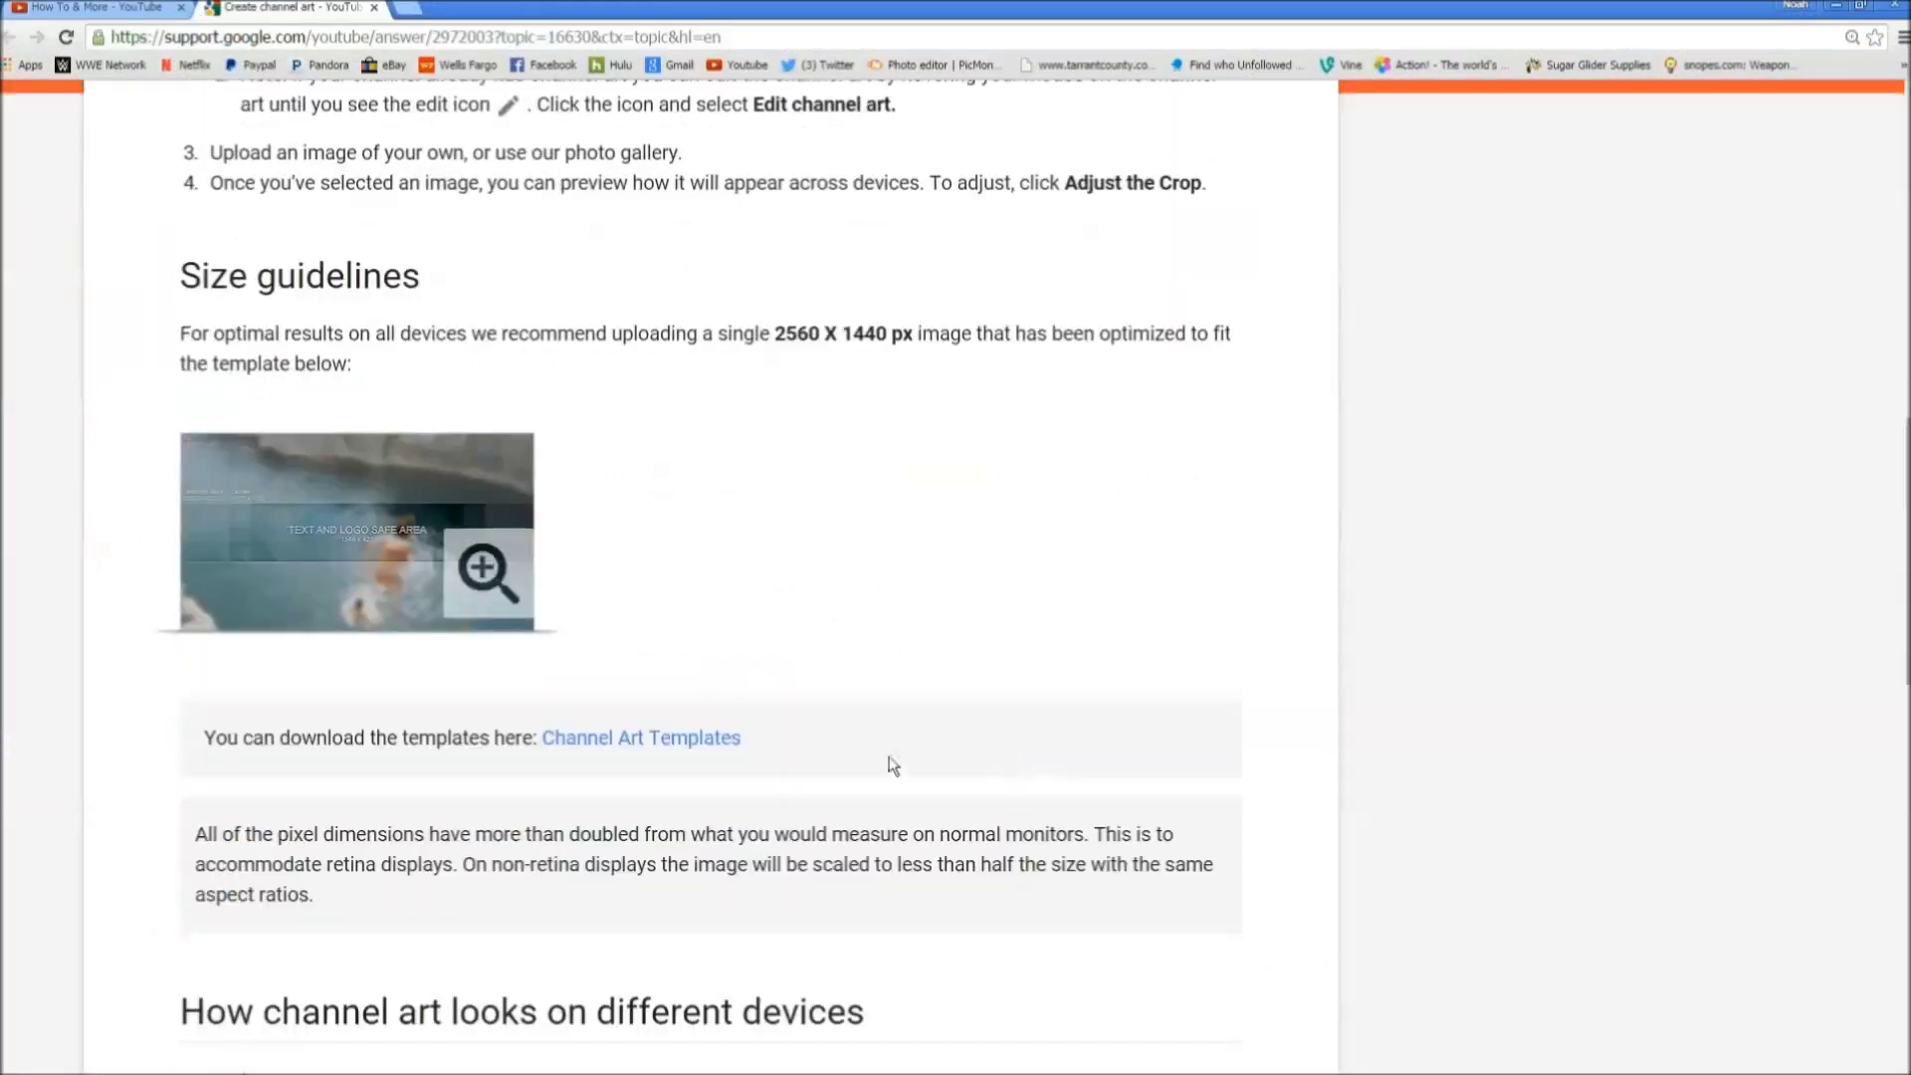
left_click(696, 742)
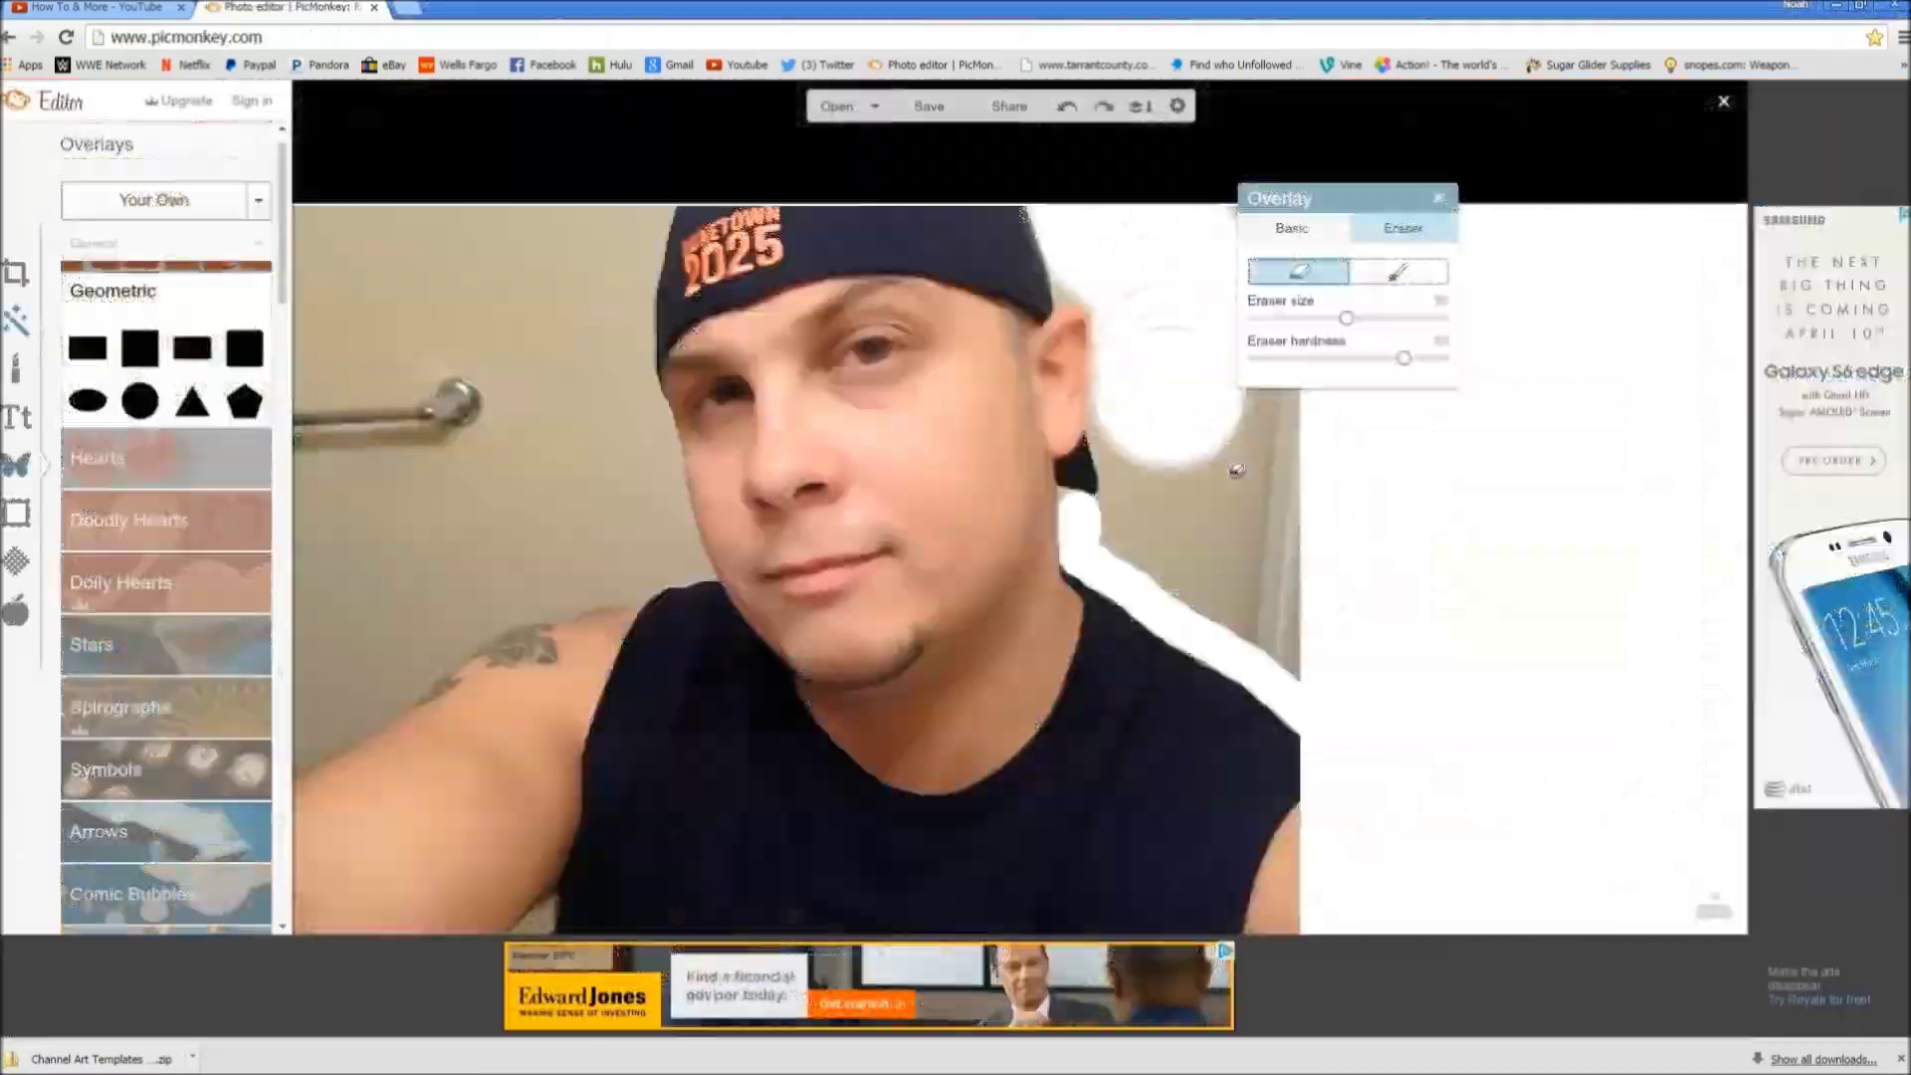
Step: Erase more of the background beside the man in the cap photo and reposition the yellow star overlay
left_click_drag(1238, 470, 1105, 597)
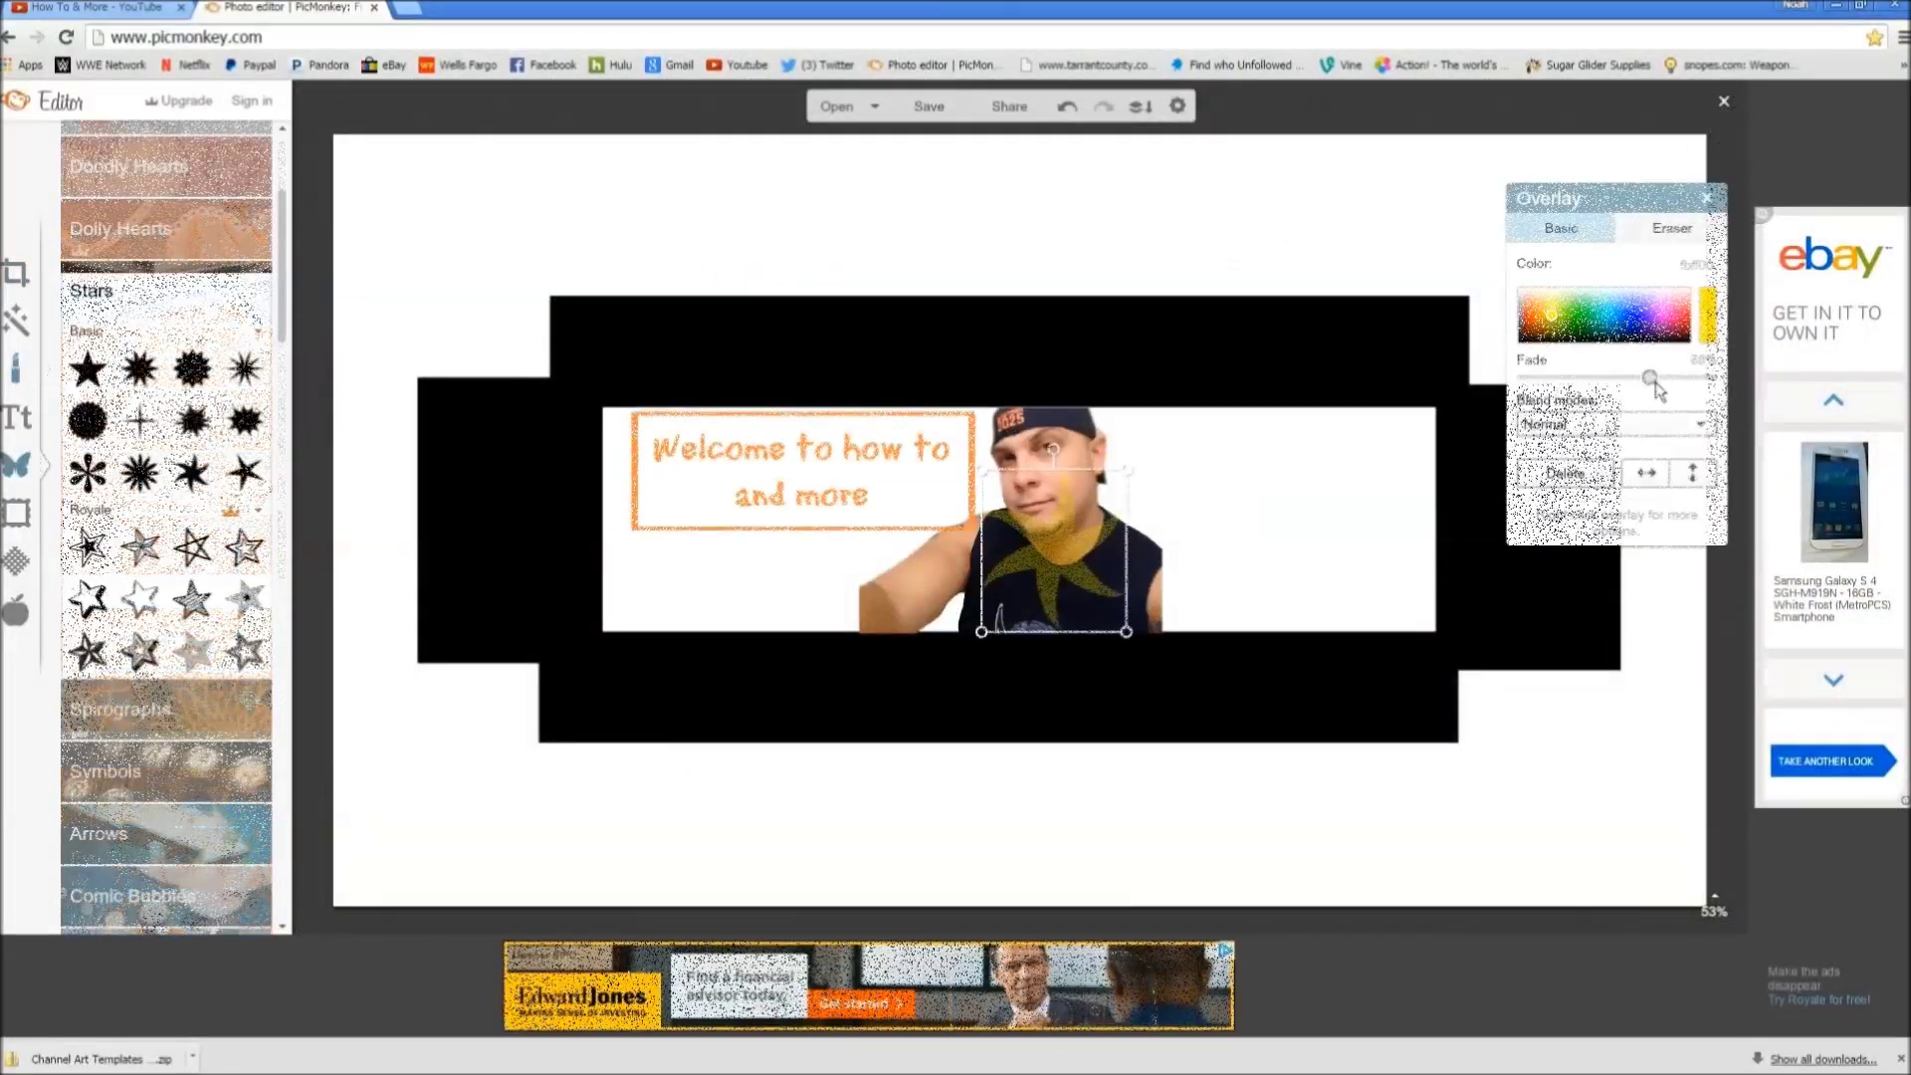
left_click_drag(1069, 568, 1096, 569)
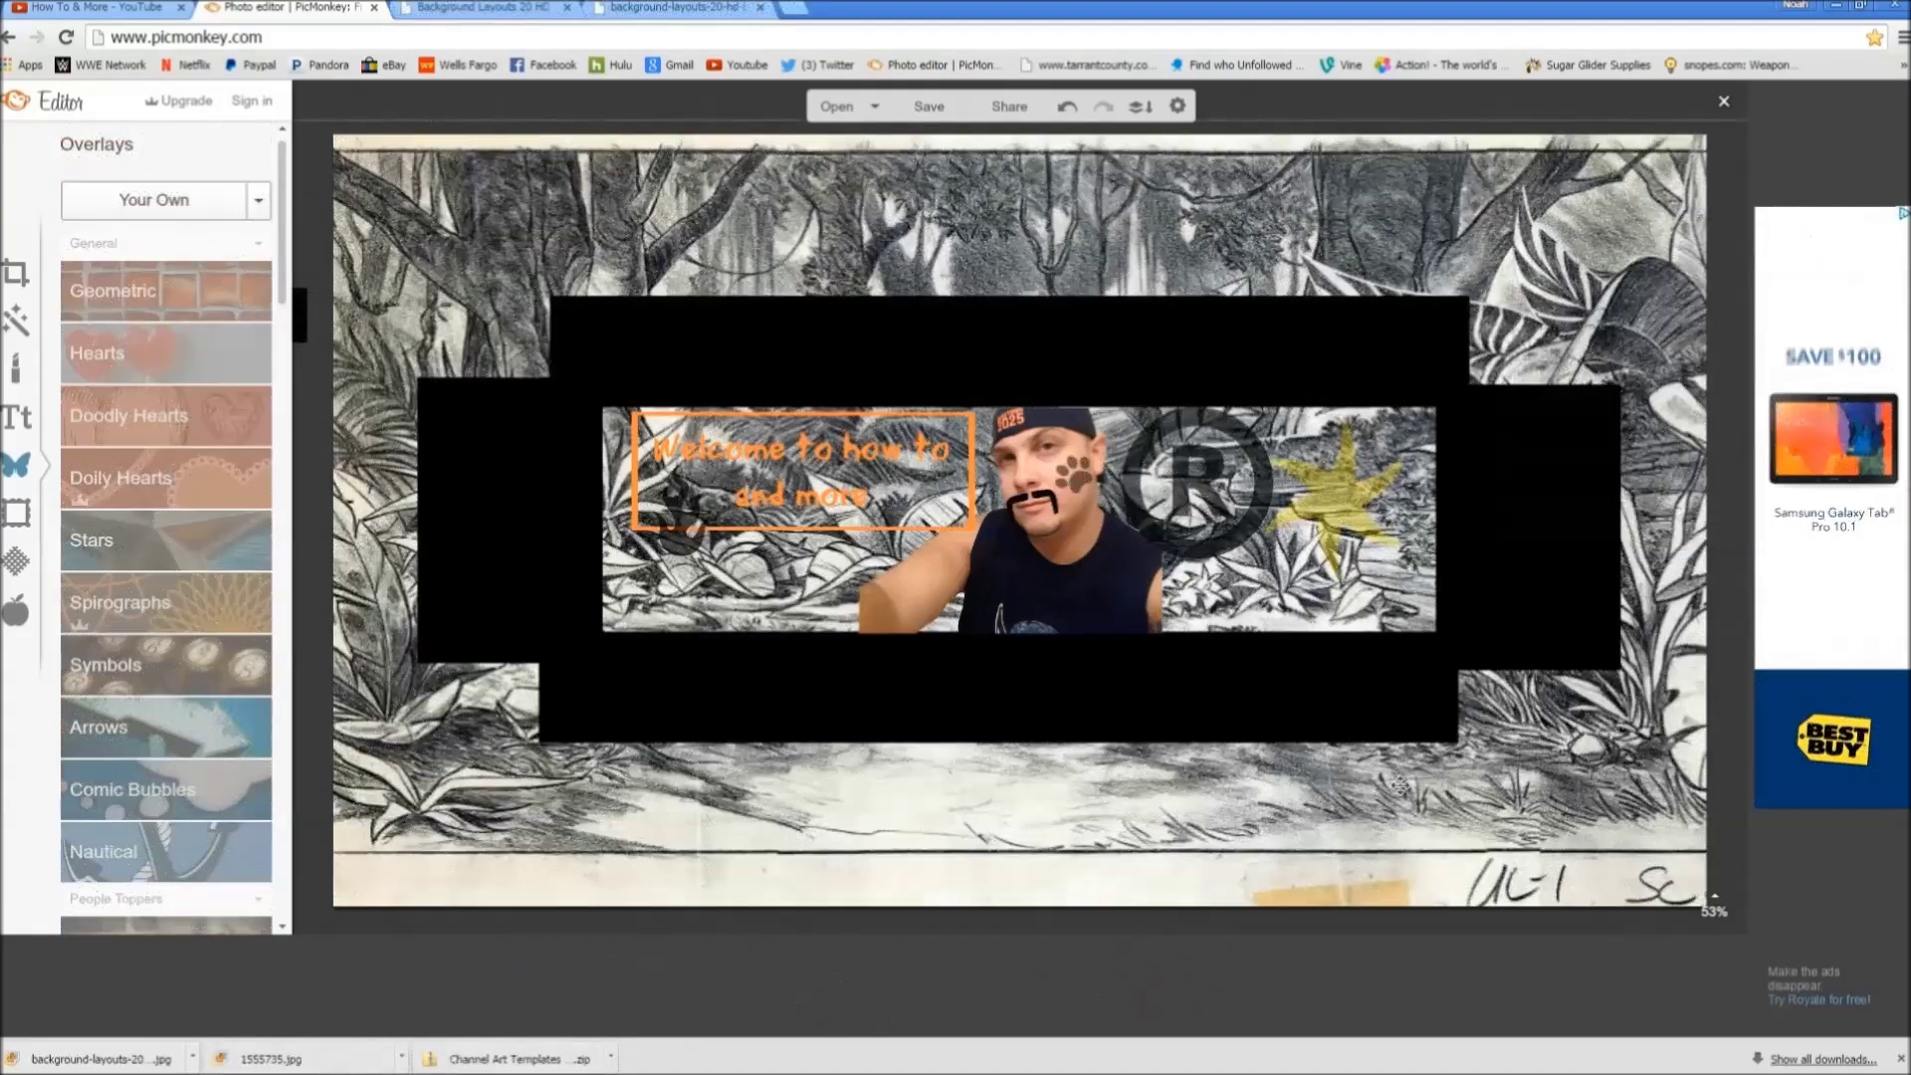
left_click(1356, 791)
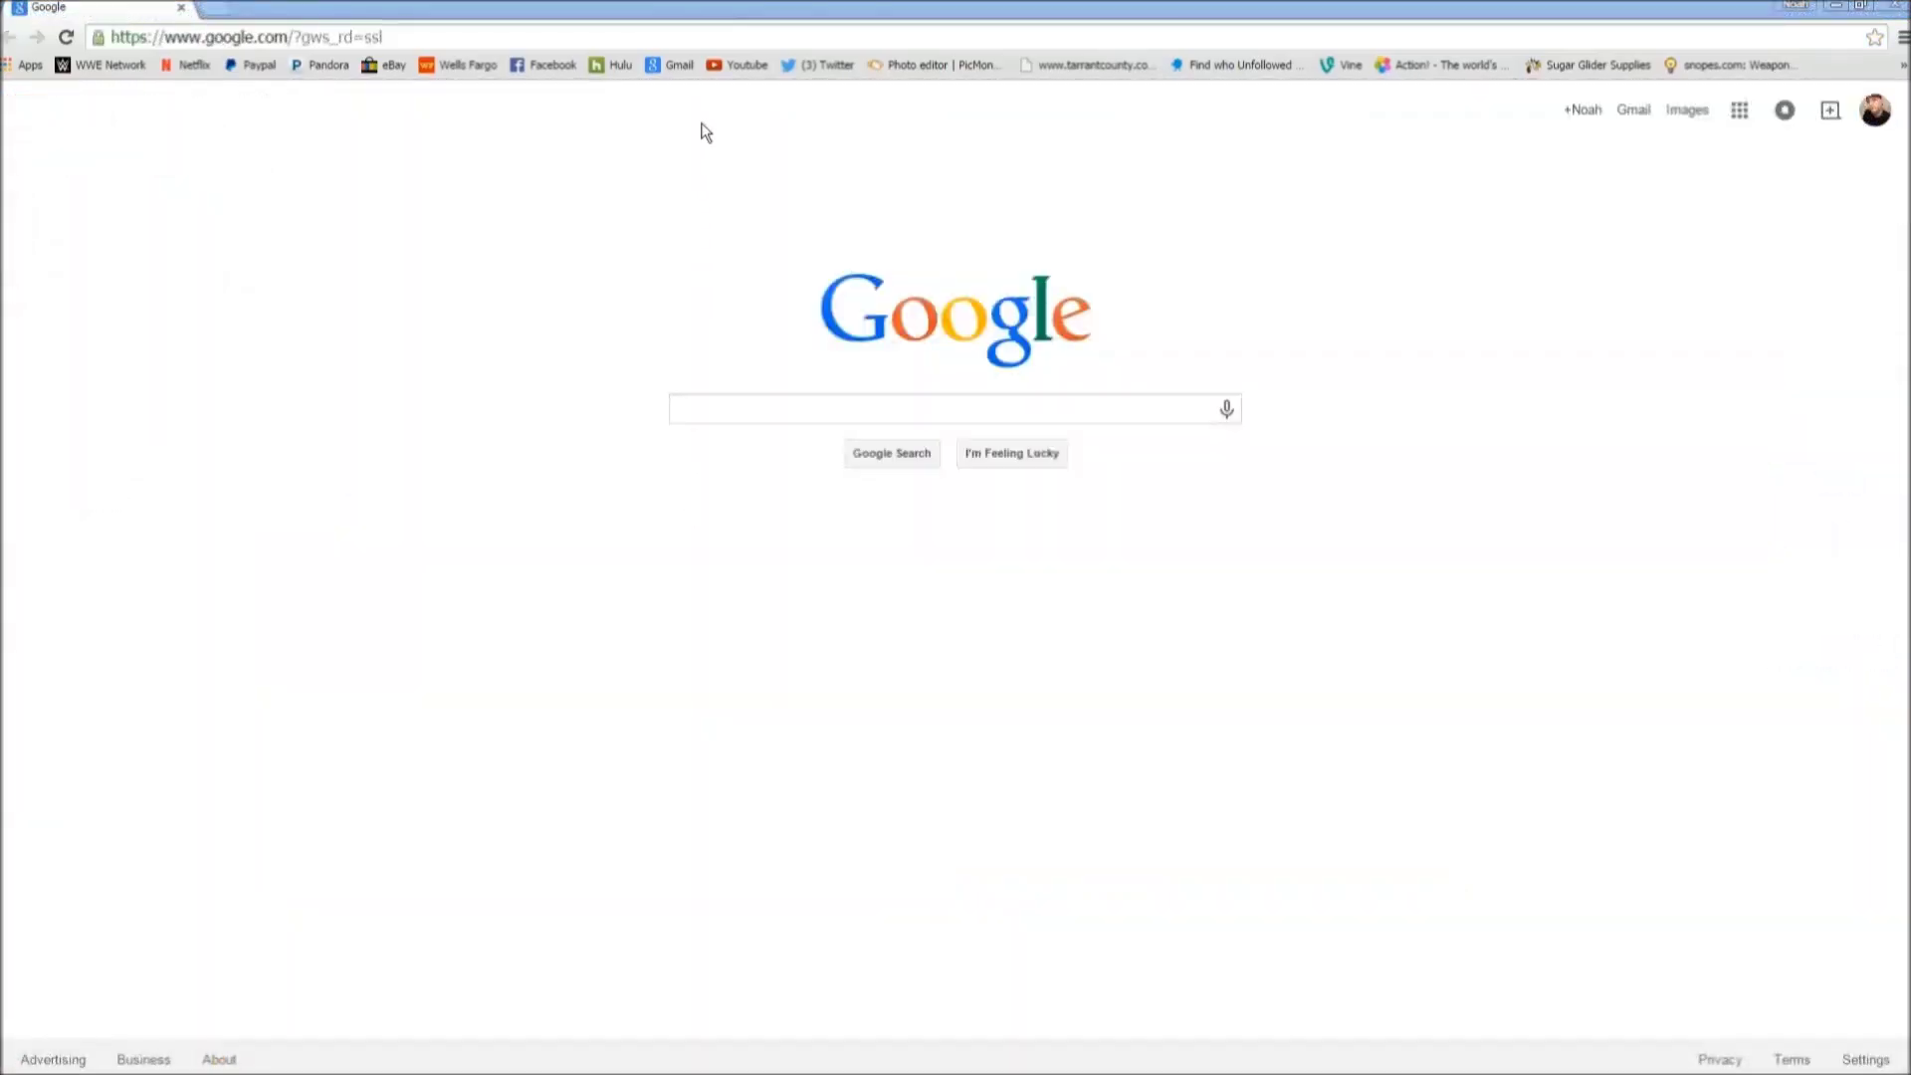
Step: Go to your own YouTube channel and open the channel art editor for its banner
left_click(731, 67)
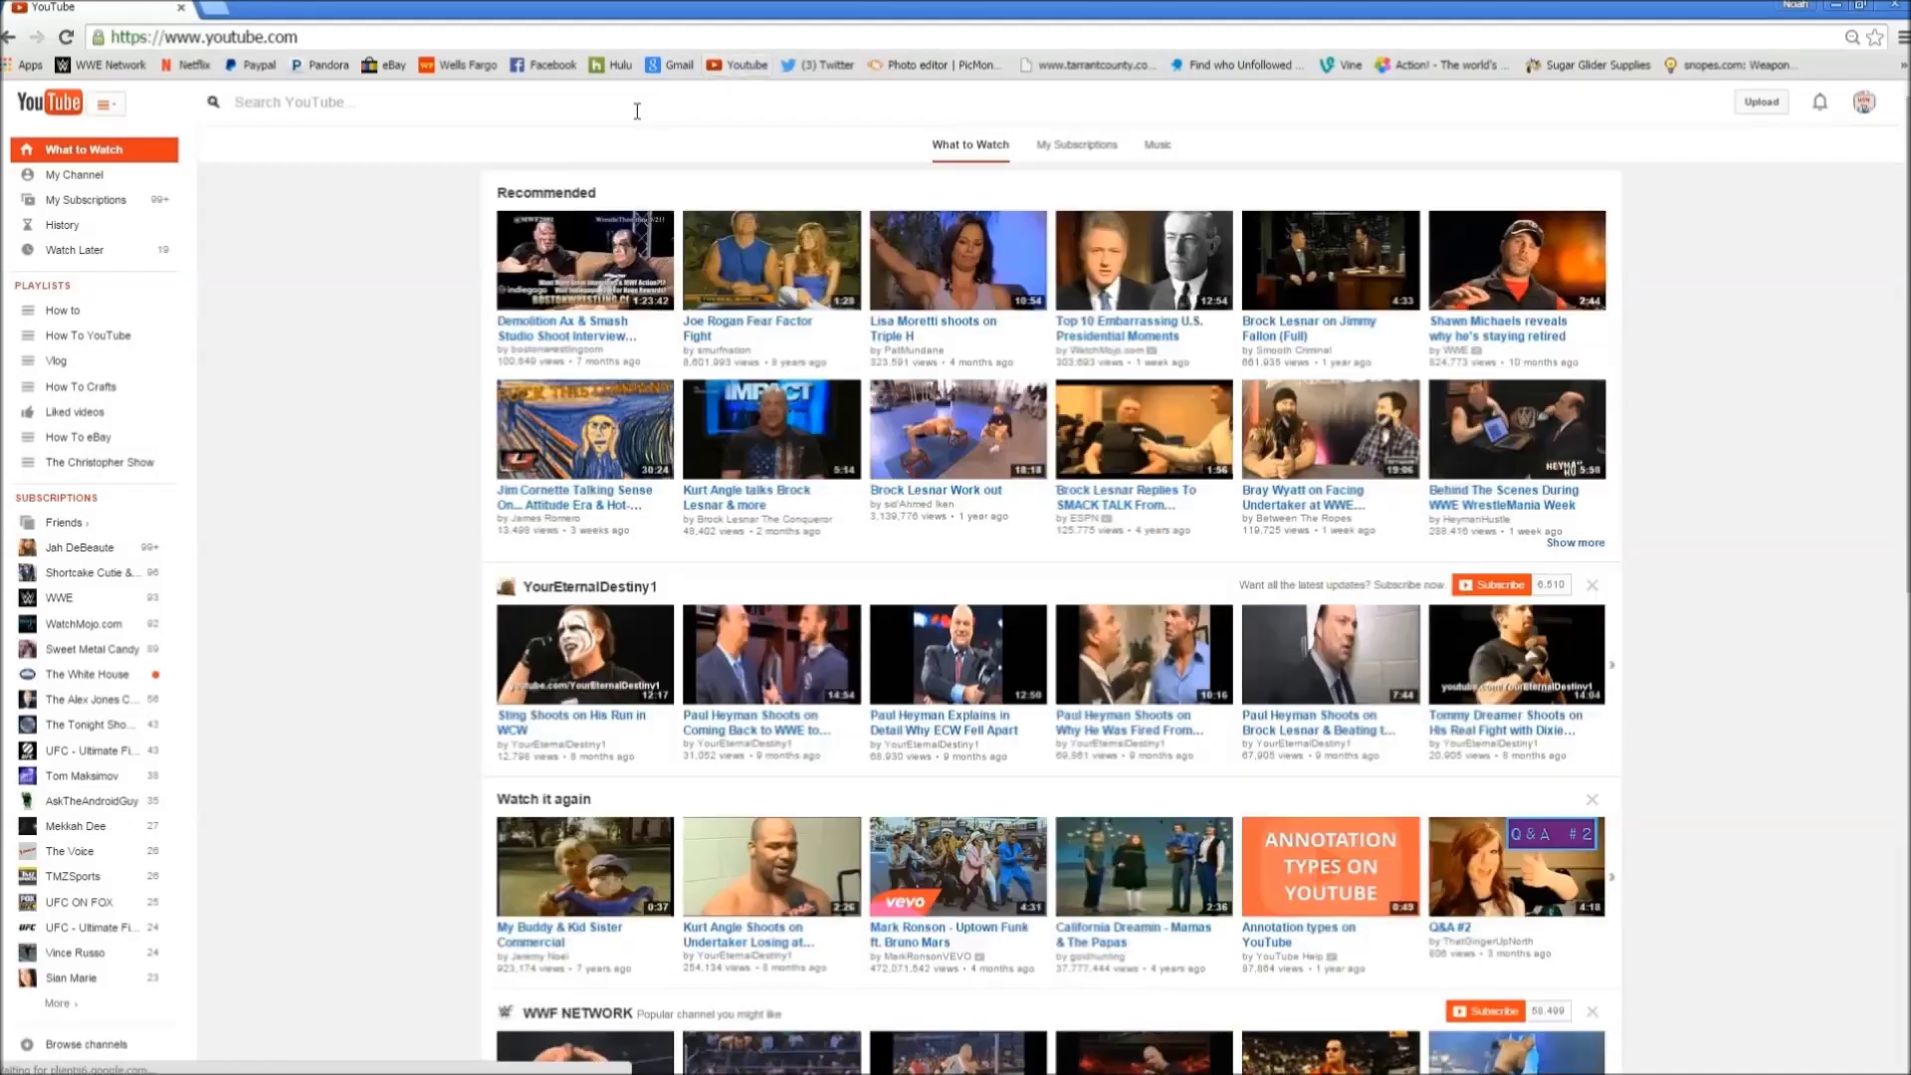
left_click(114, 174)
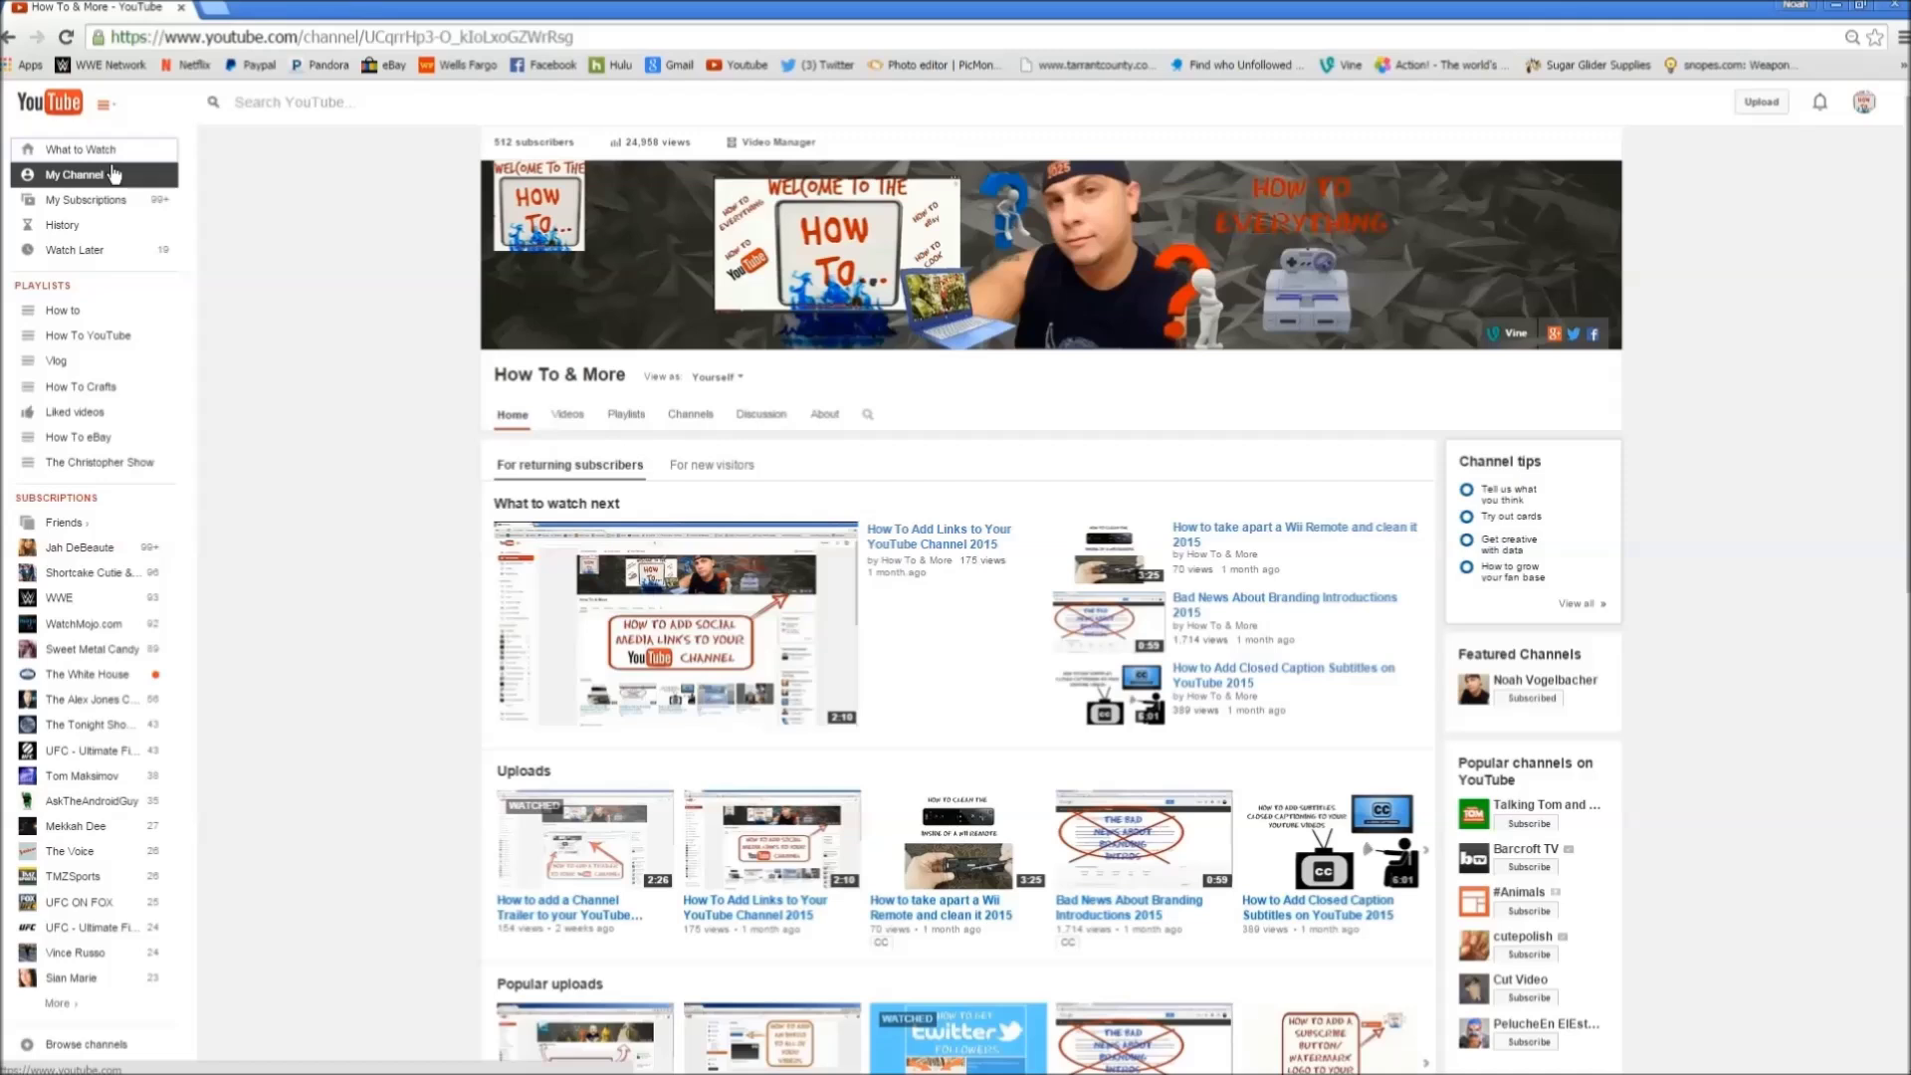
mouse_move(1611, 177)
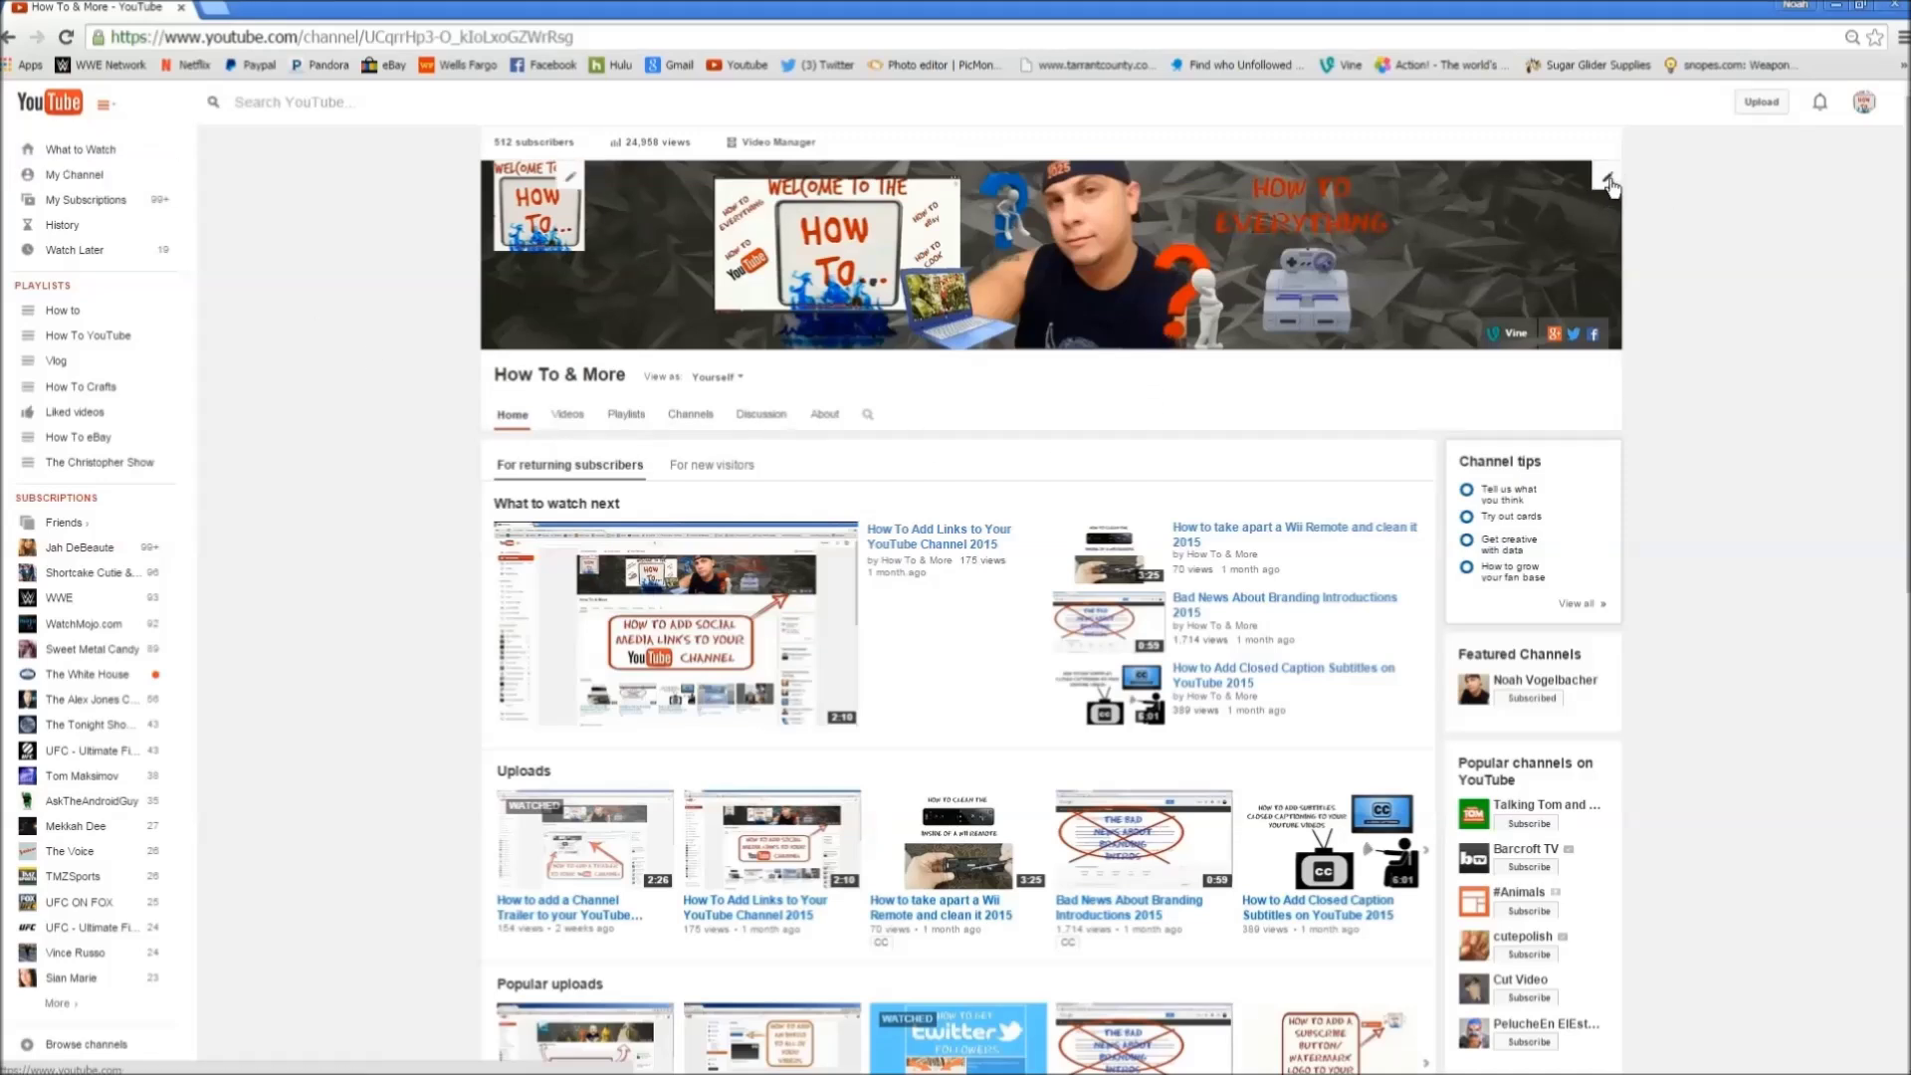
left_click(1608, 182)
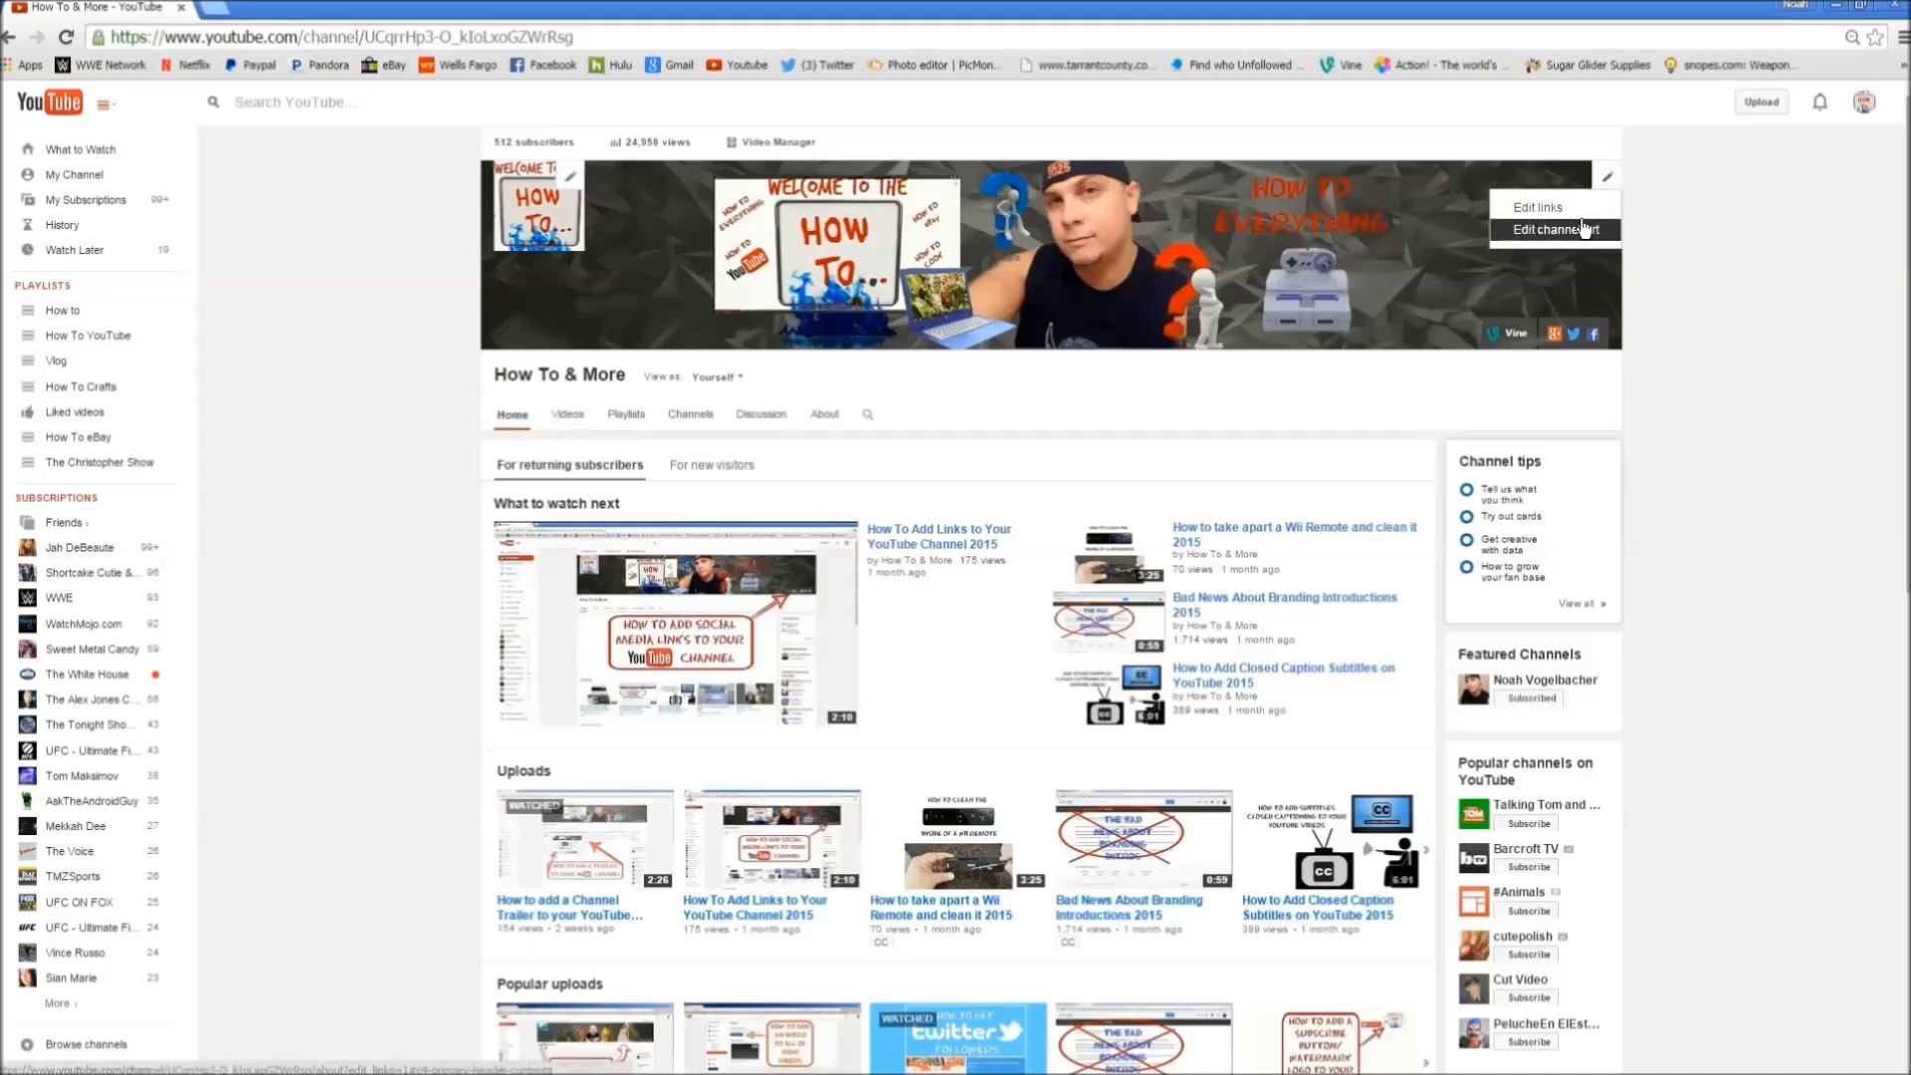
left_click(1583, 229)
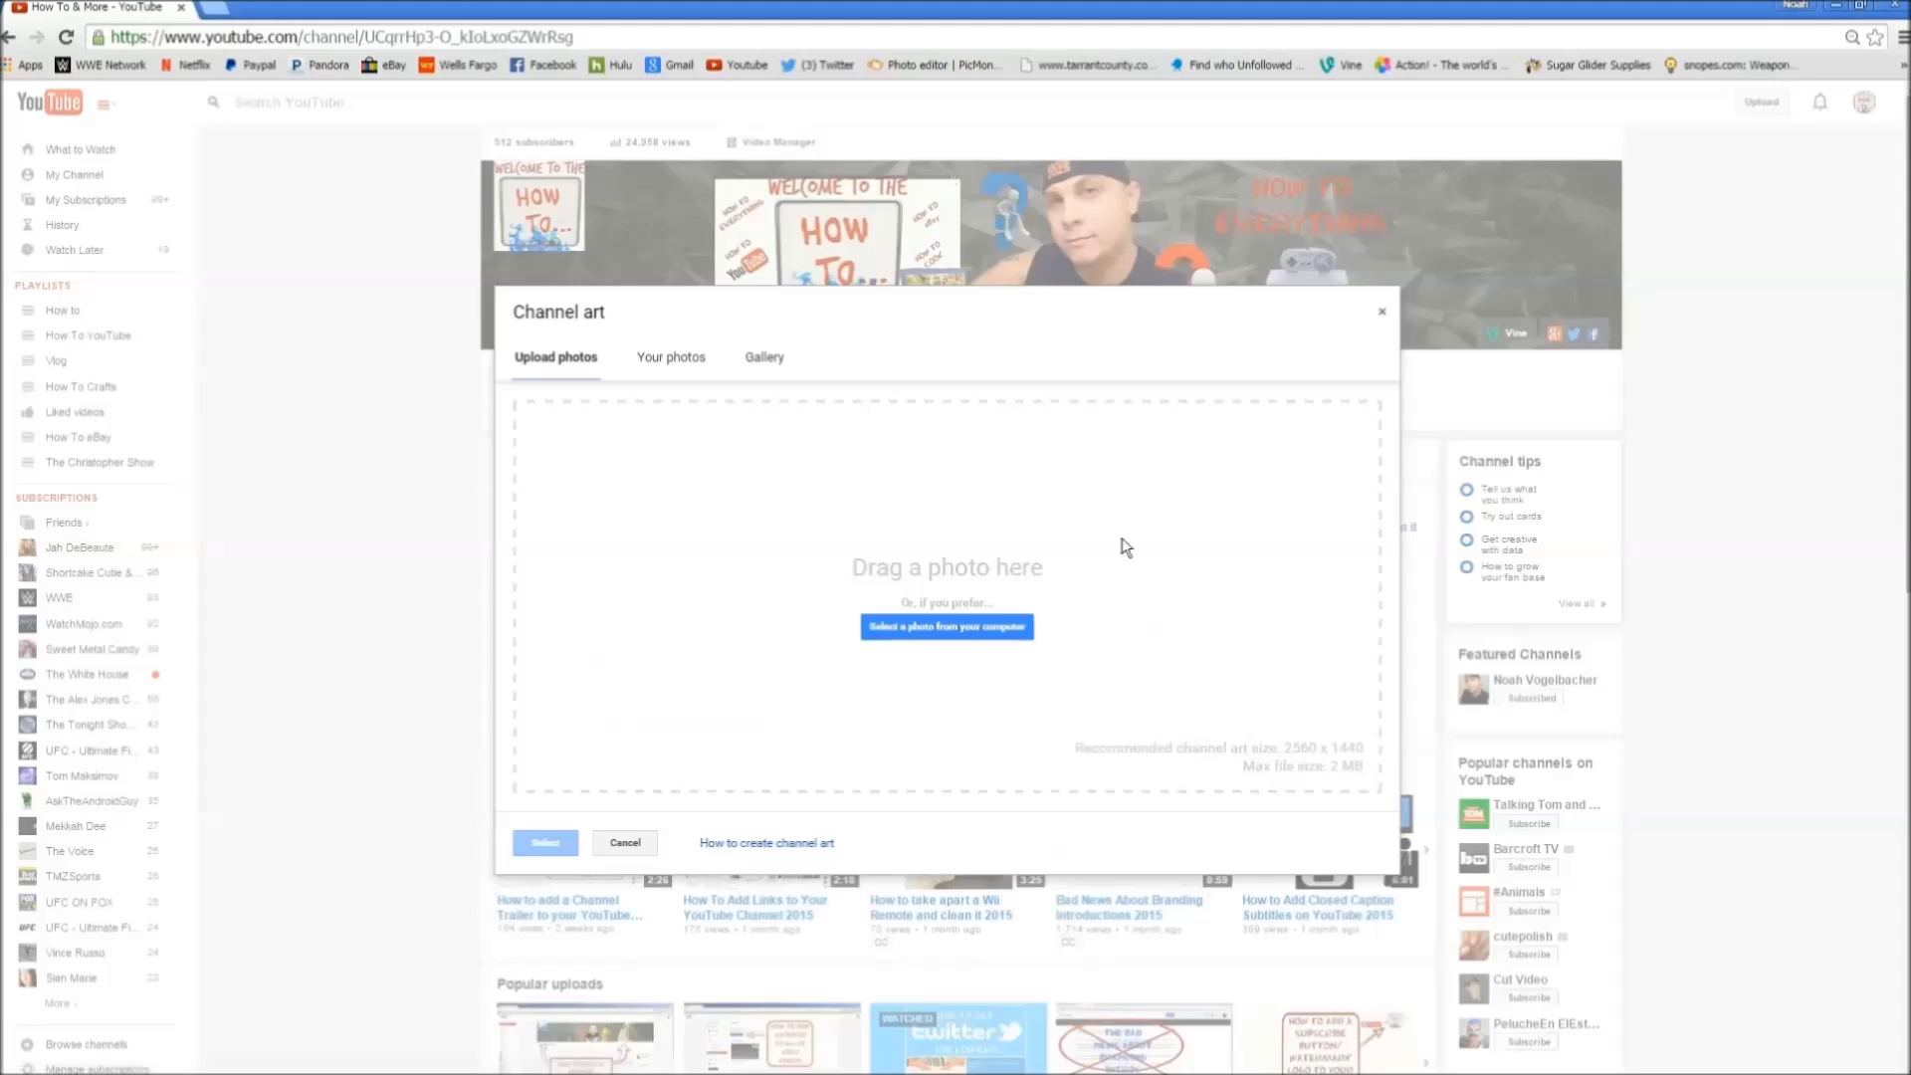
Step: Open the help article on creating channel art and download the Channel Art Templates archive
left_click(769, 846)
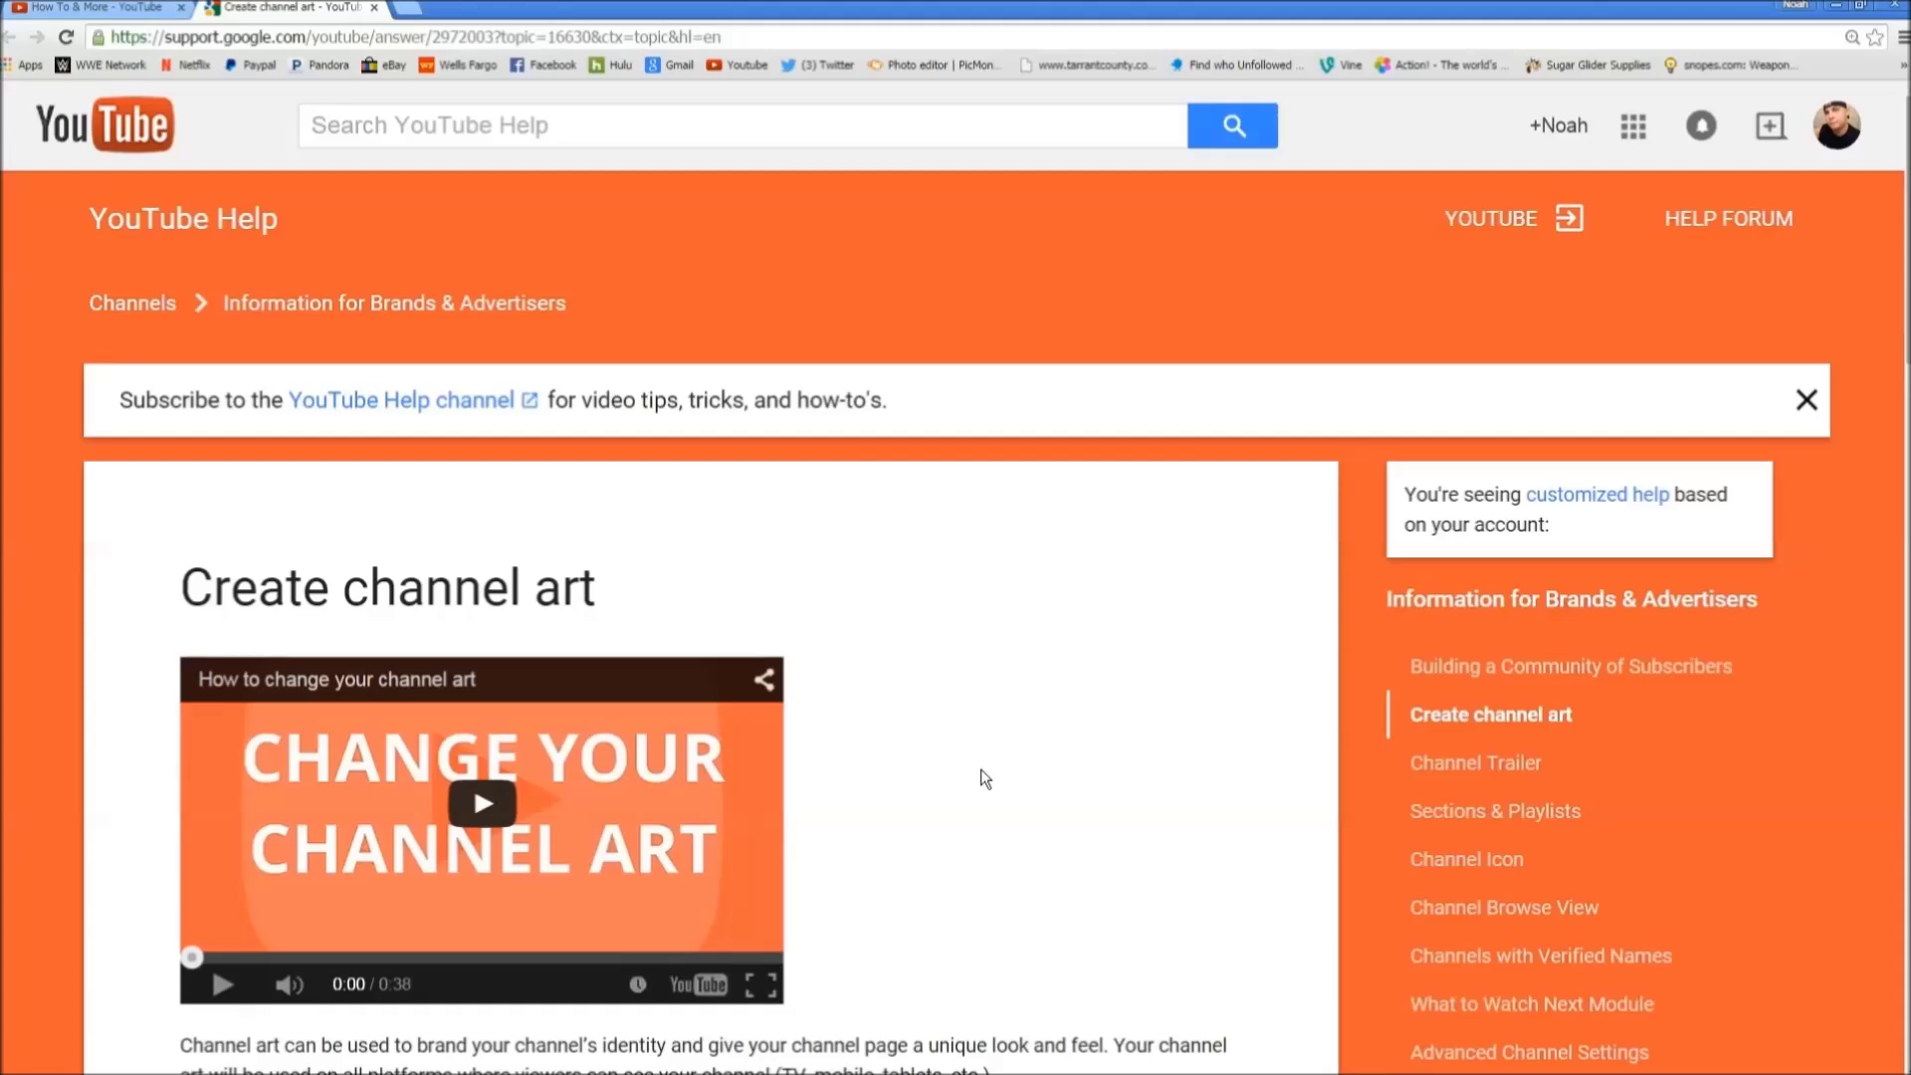
scroll(1014, 768, "down", 10)
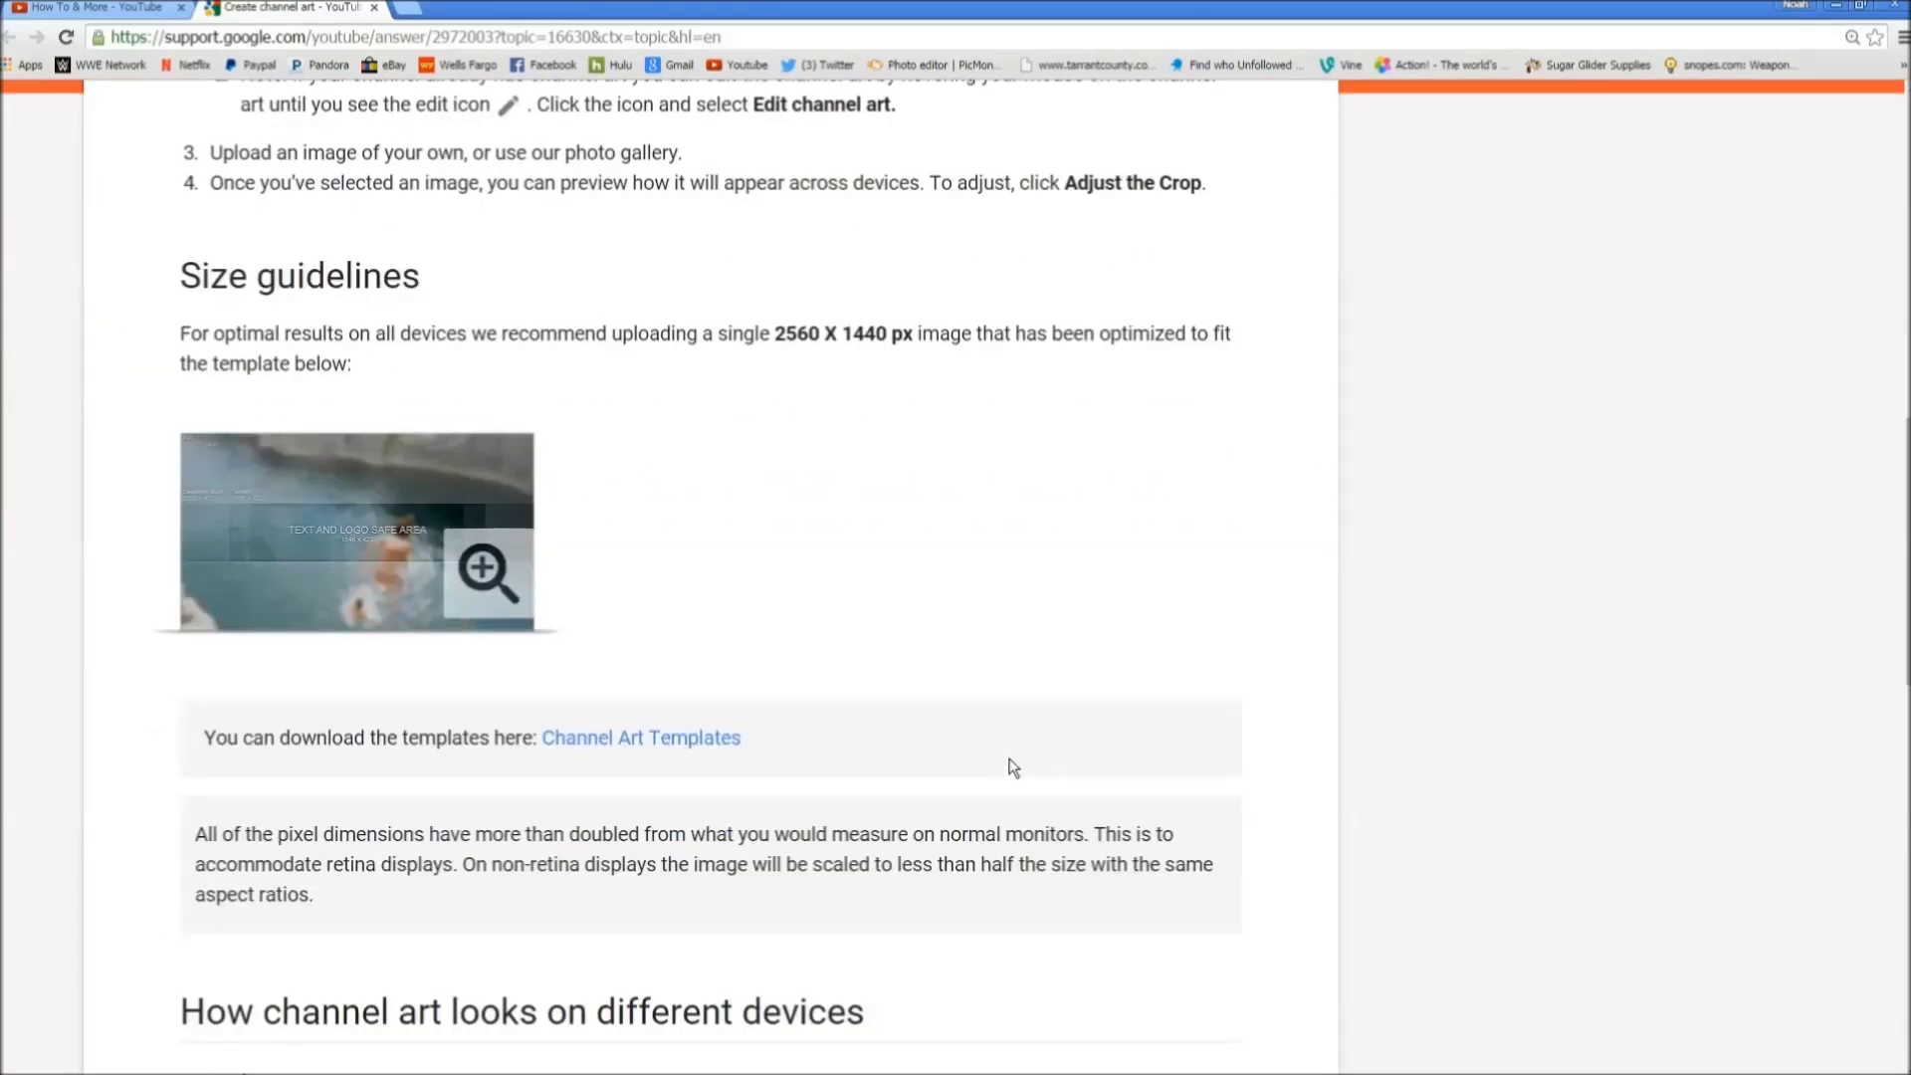
left_click(689, 753)
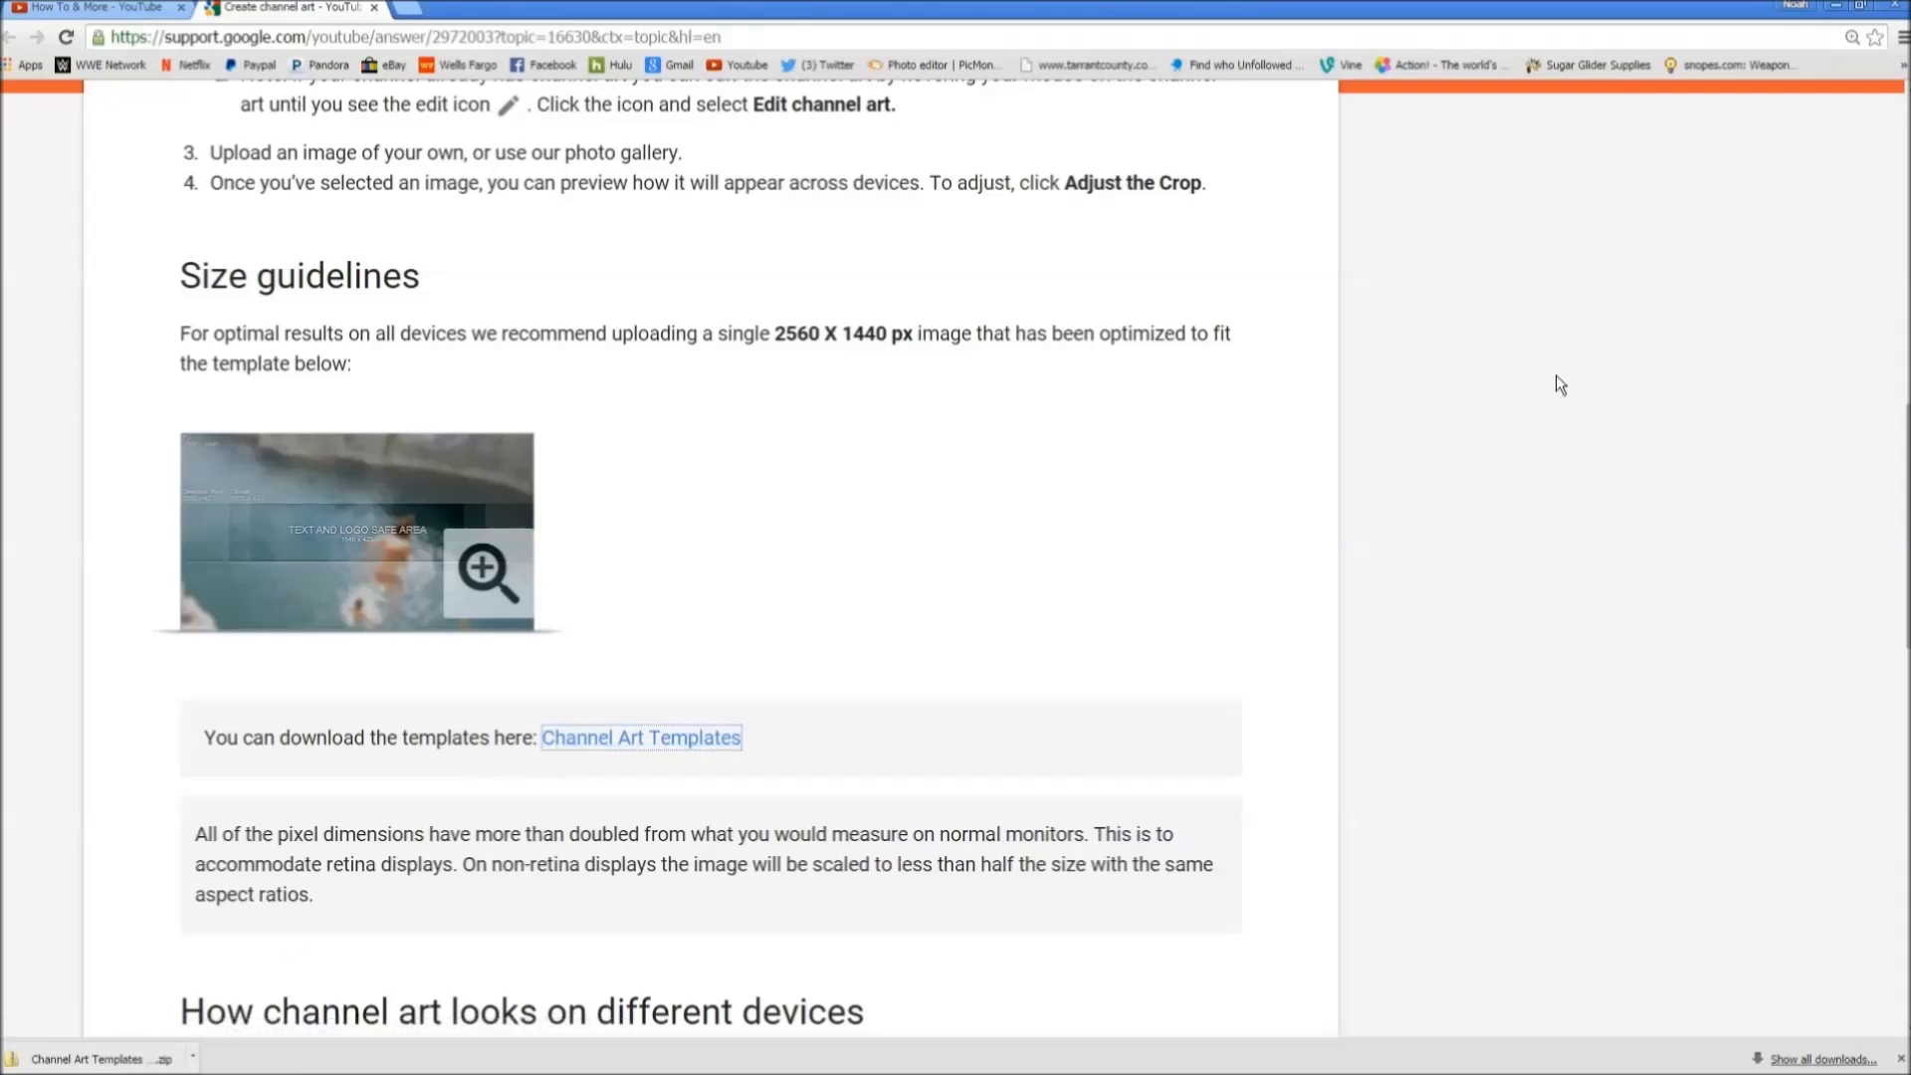
Step: Extract the downloaded Channel Art Templates (3).zip from its folder to the Desktop, and close both folder windows
right_click(60, 1061)
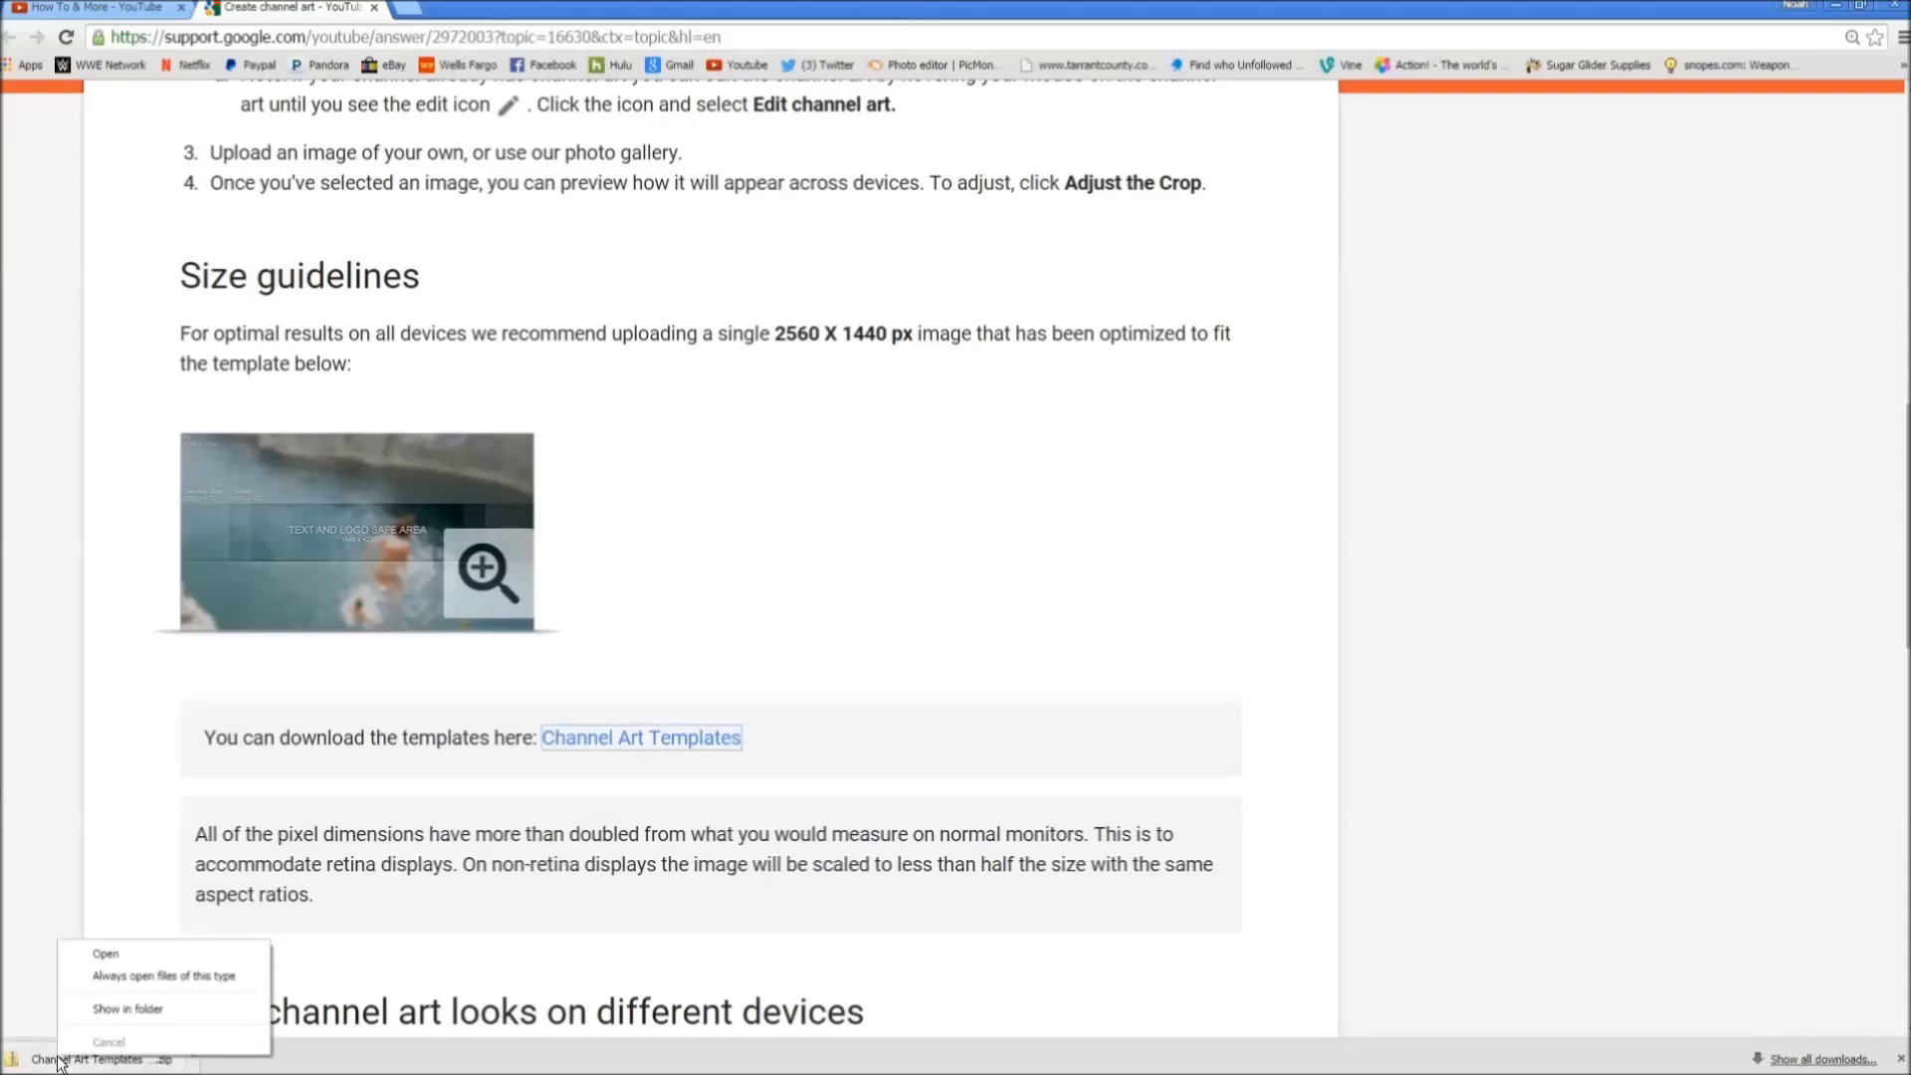
left_click(195, 1011)
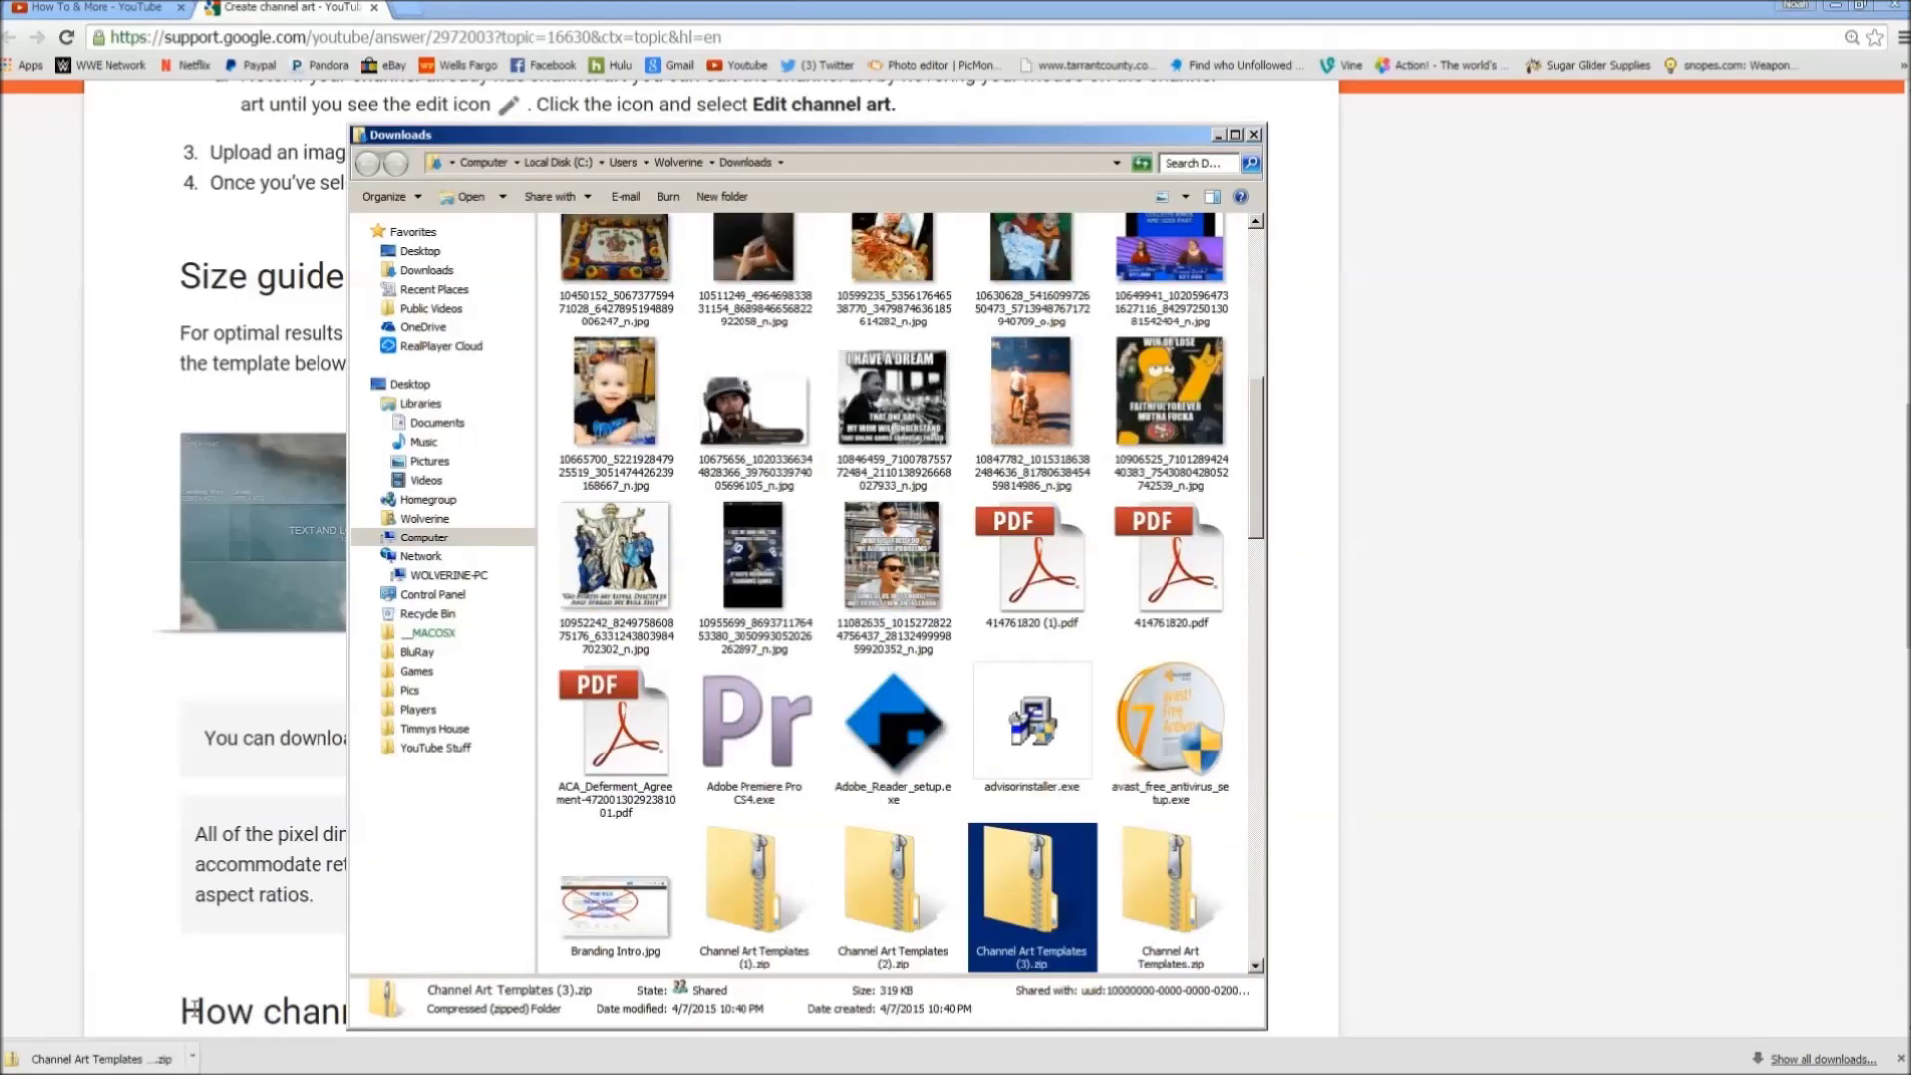
right_click(999, 880)
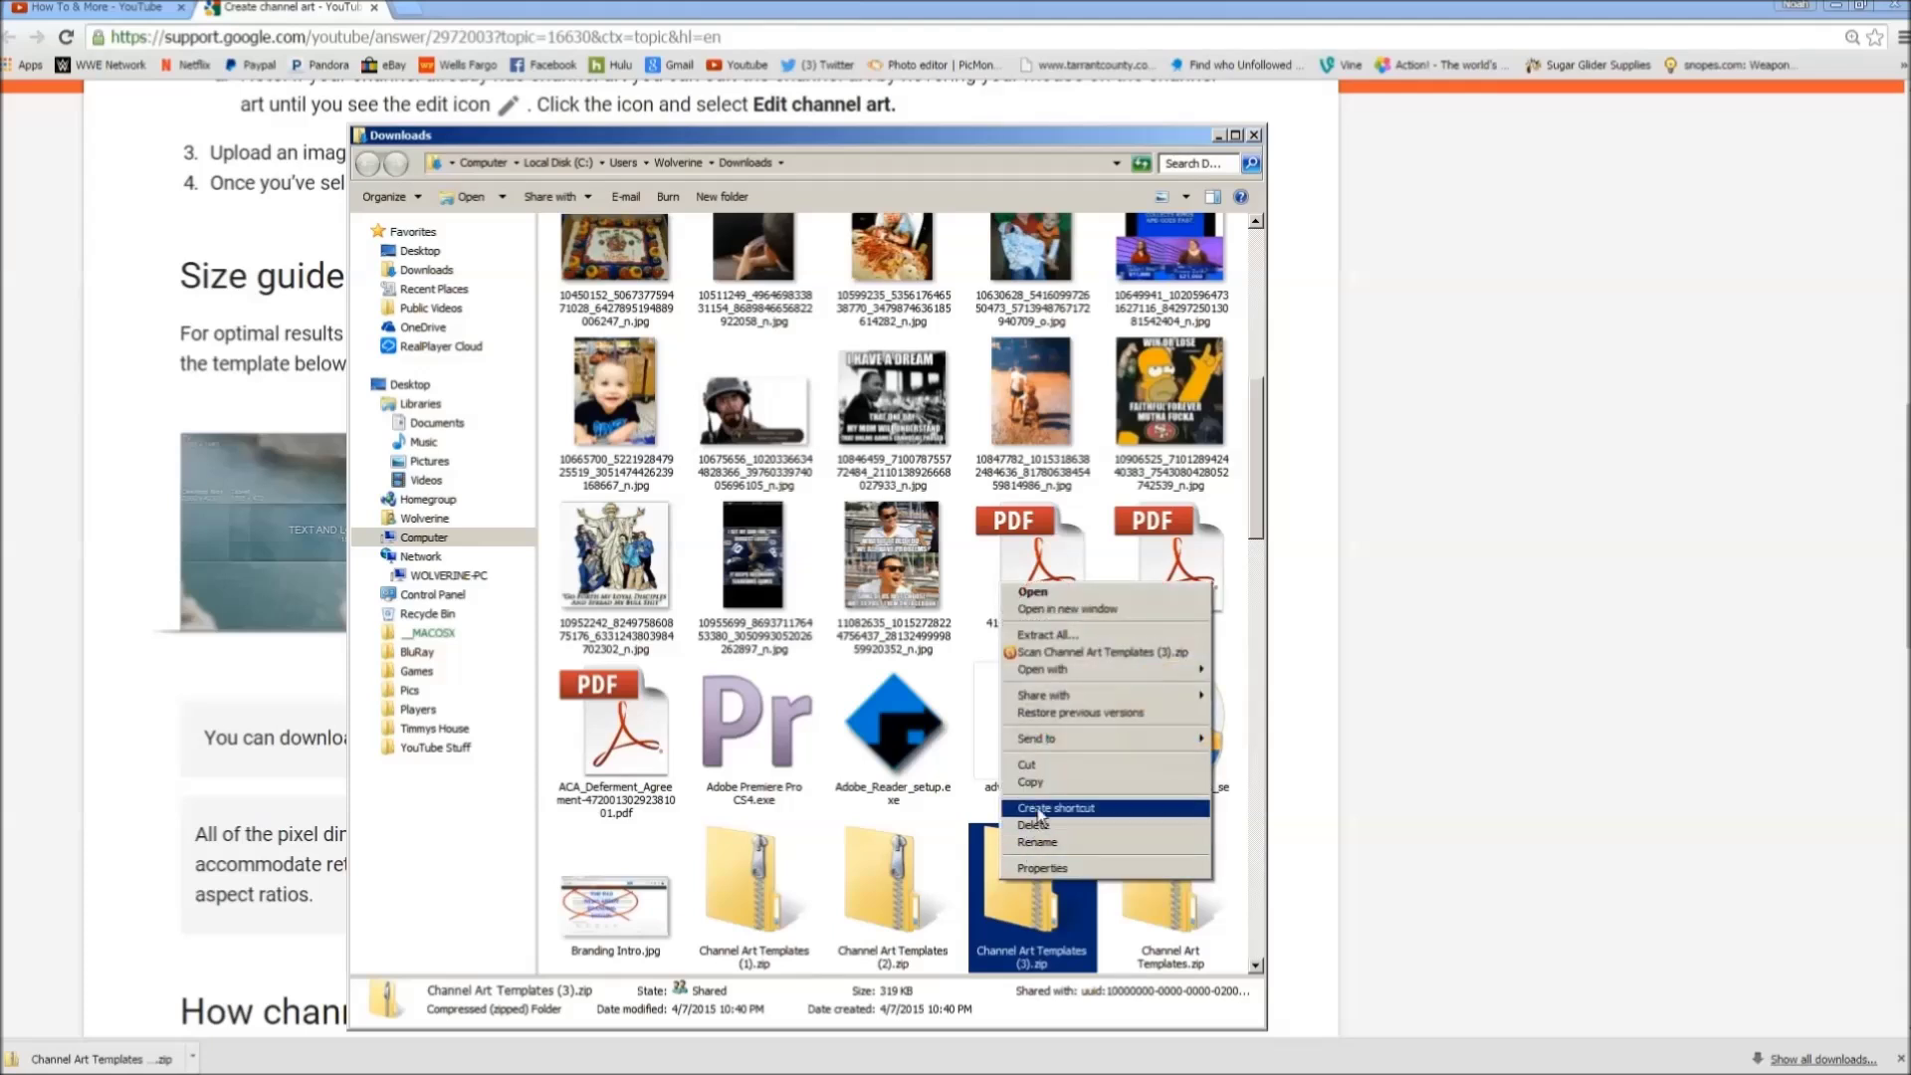
left_click(1055, 638)
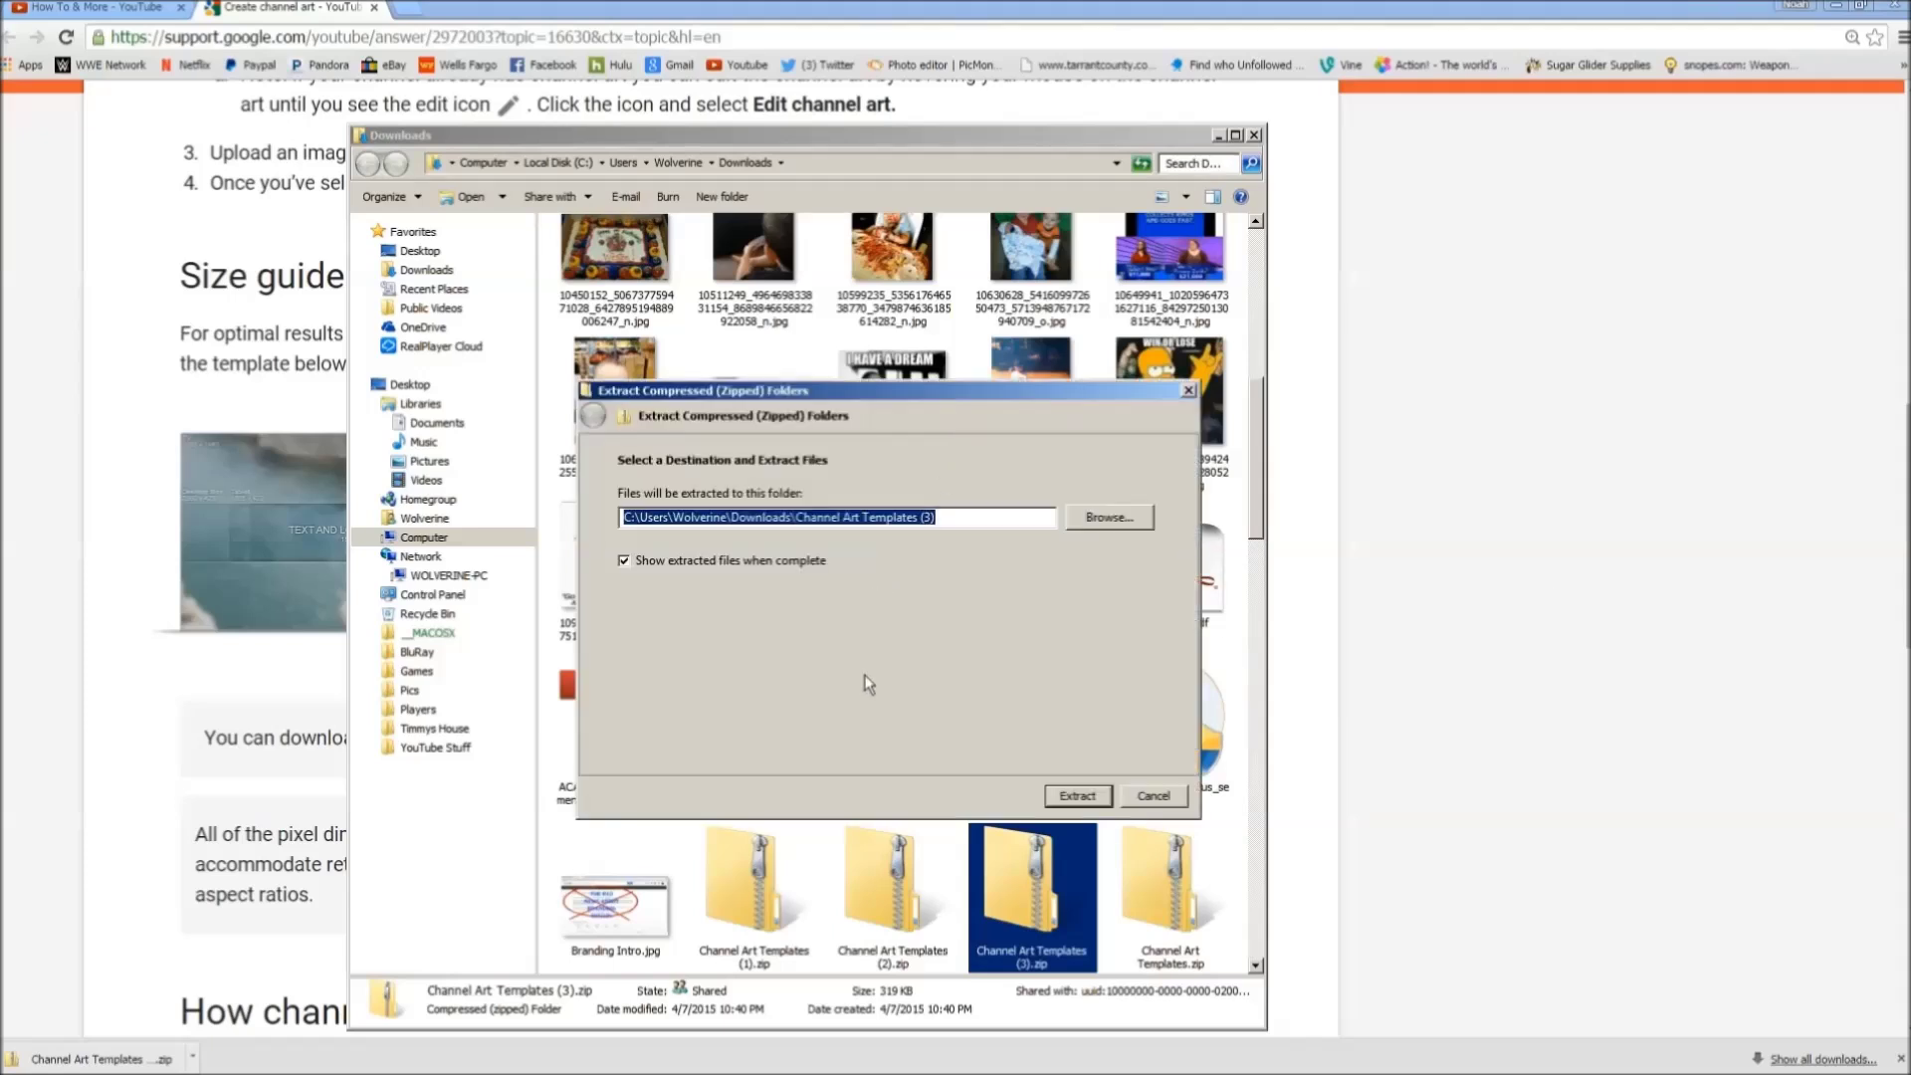
left_click(1105, 517)
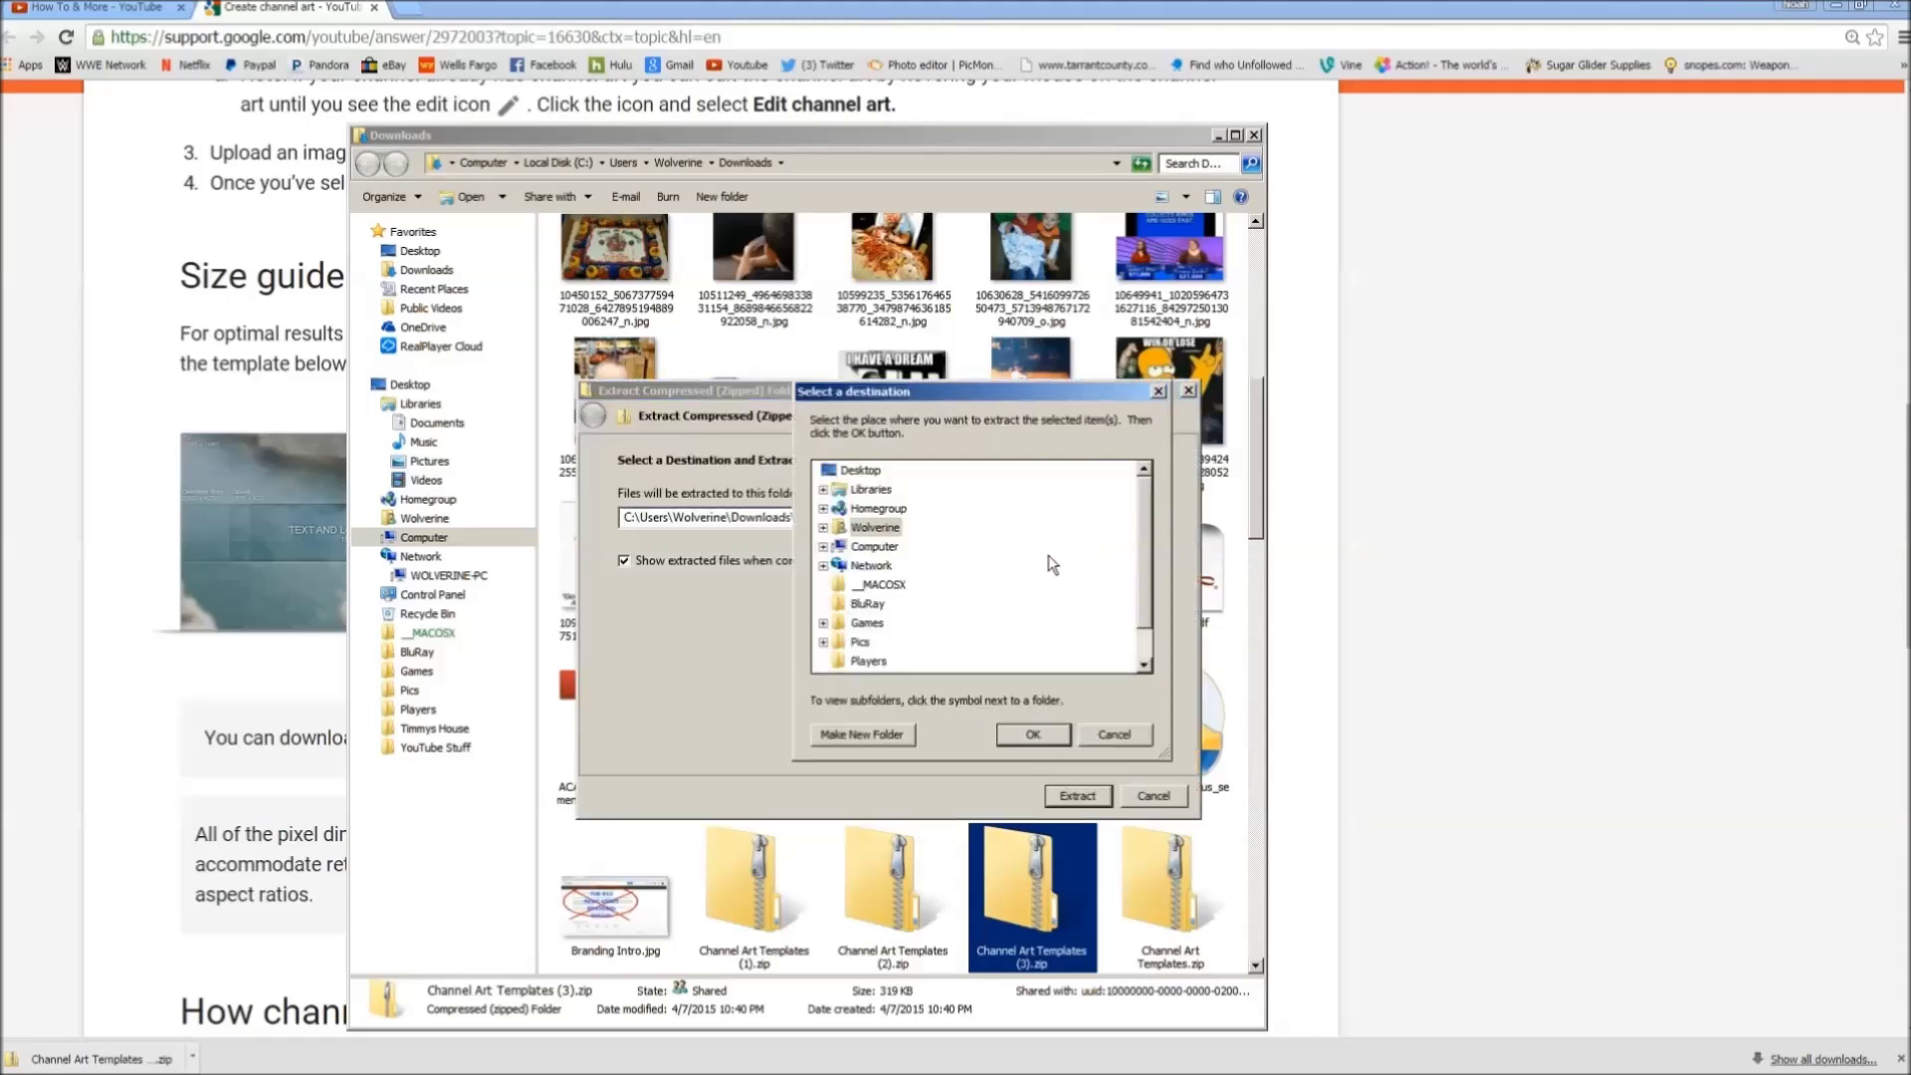
left_click(873, 478)
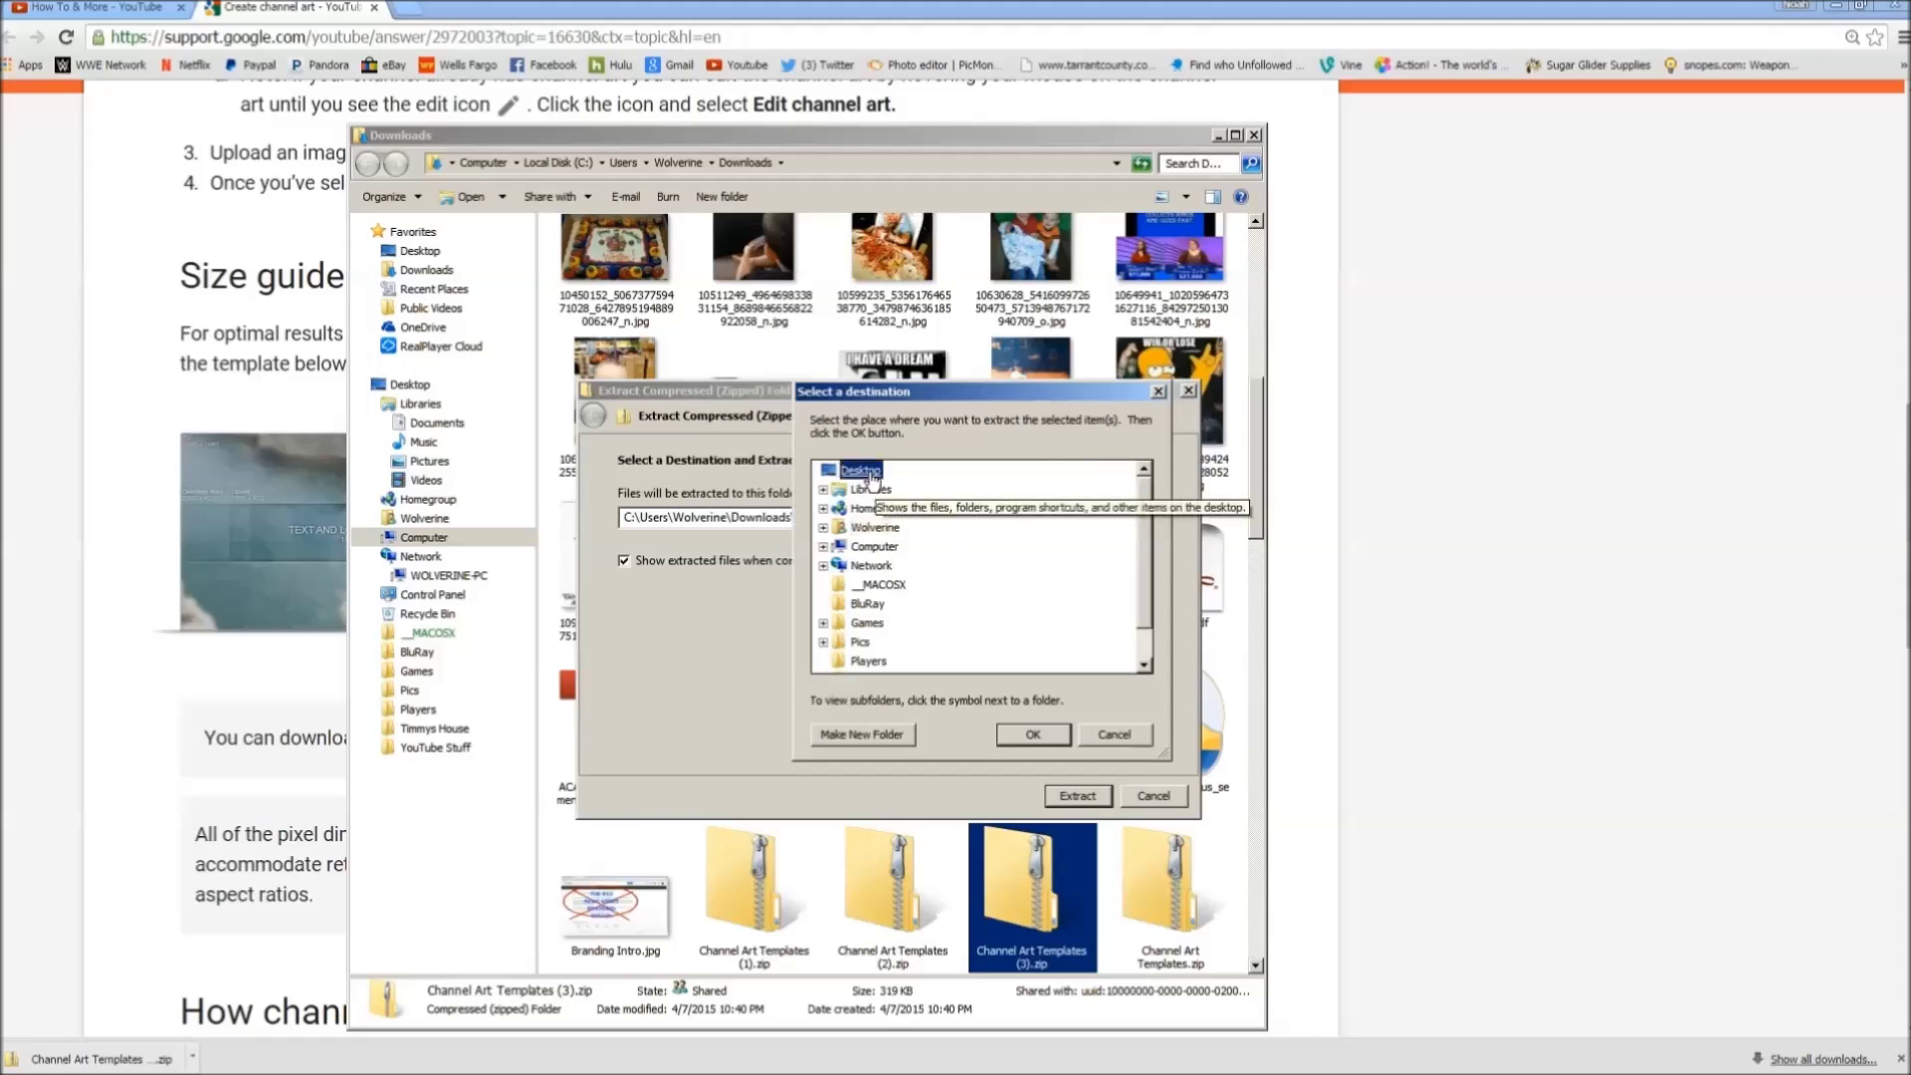
left_click(1031, 739)
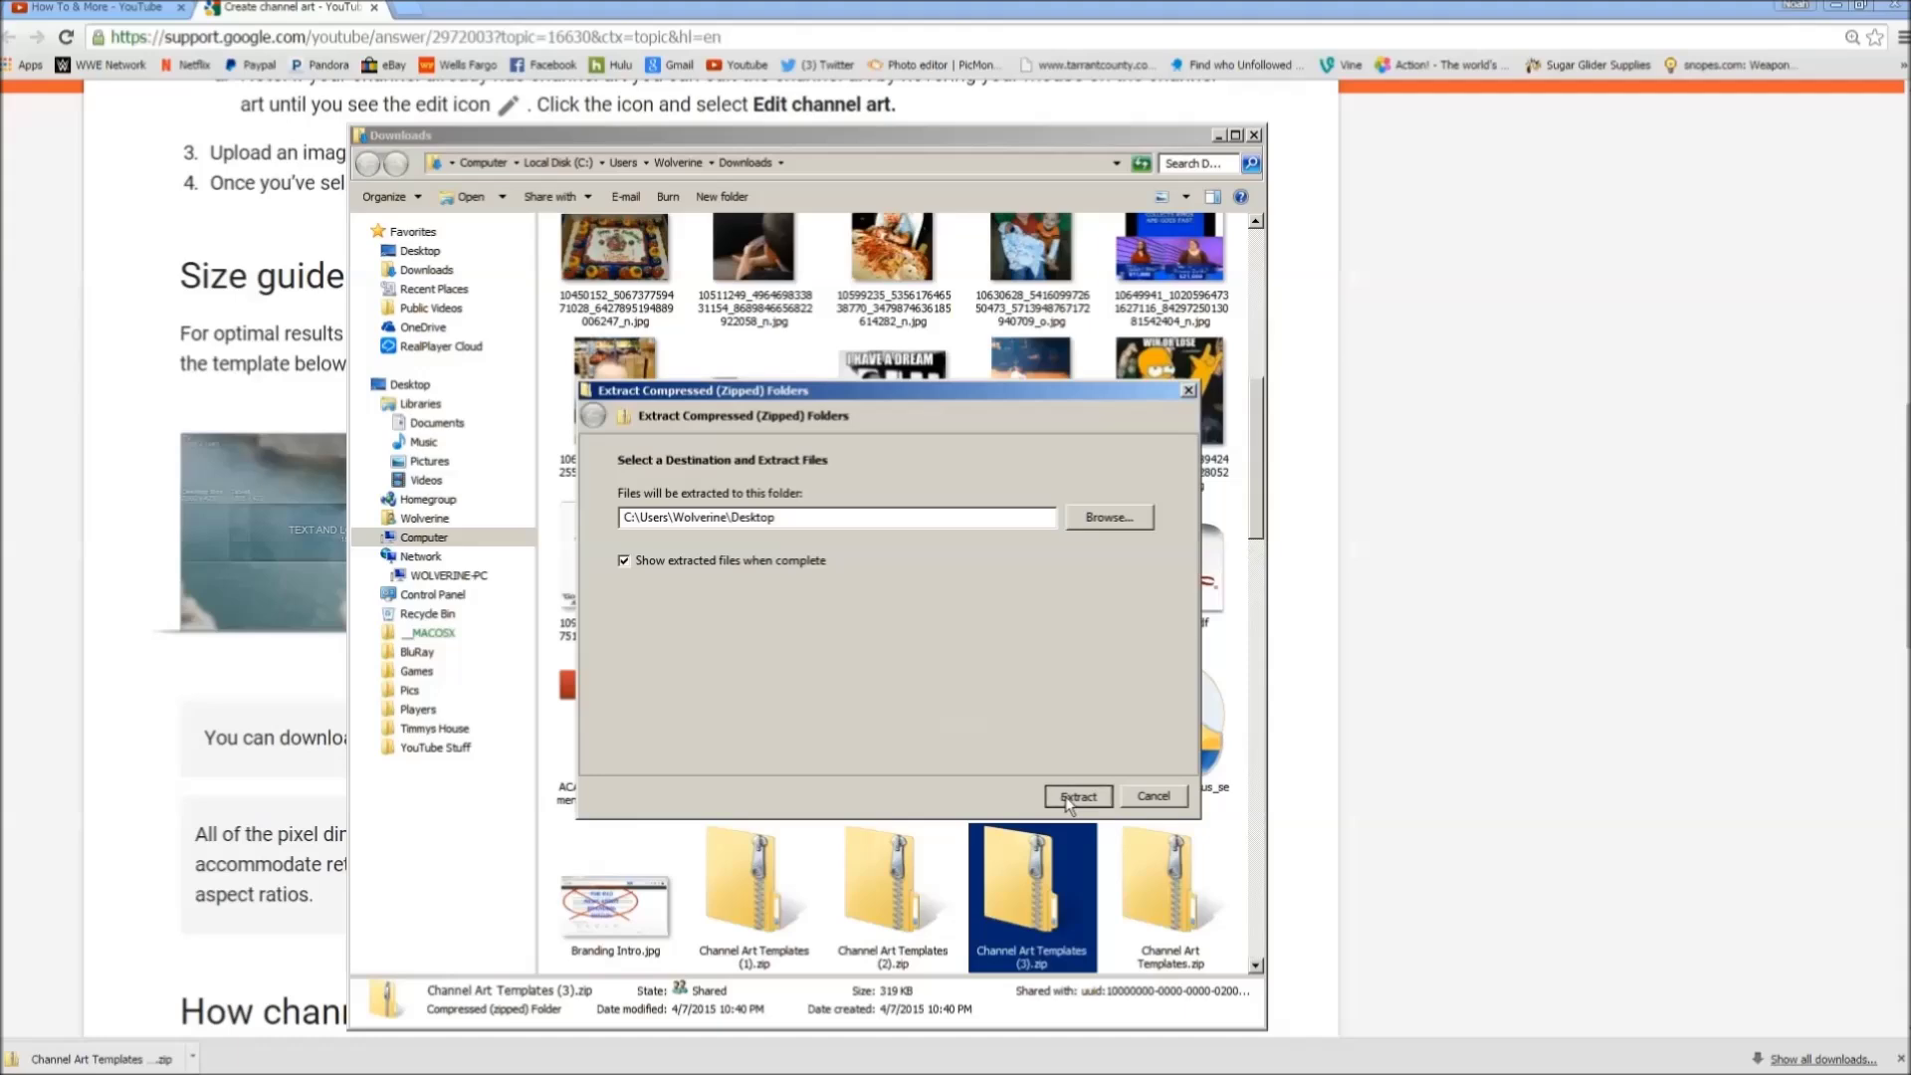
left_click(1065, 796)
left_click(1048, 733)
left_click(1048, 733)
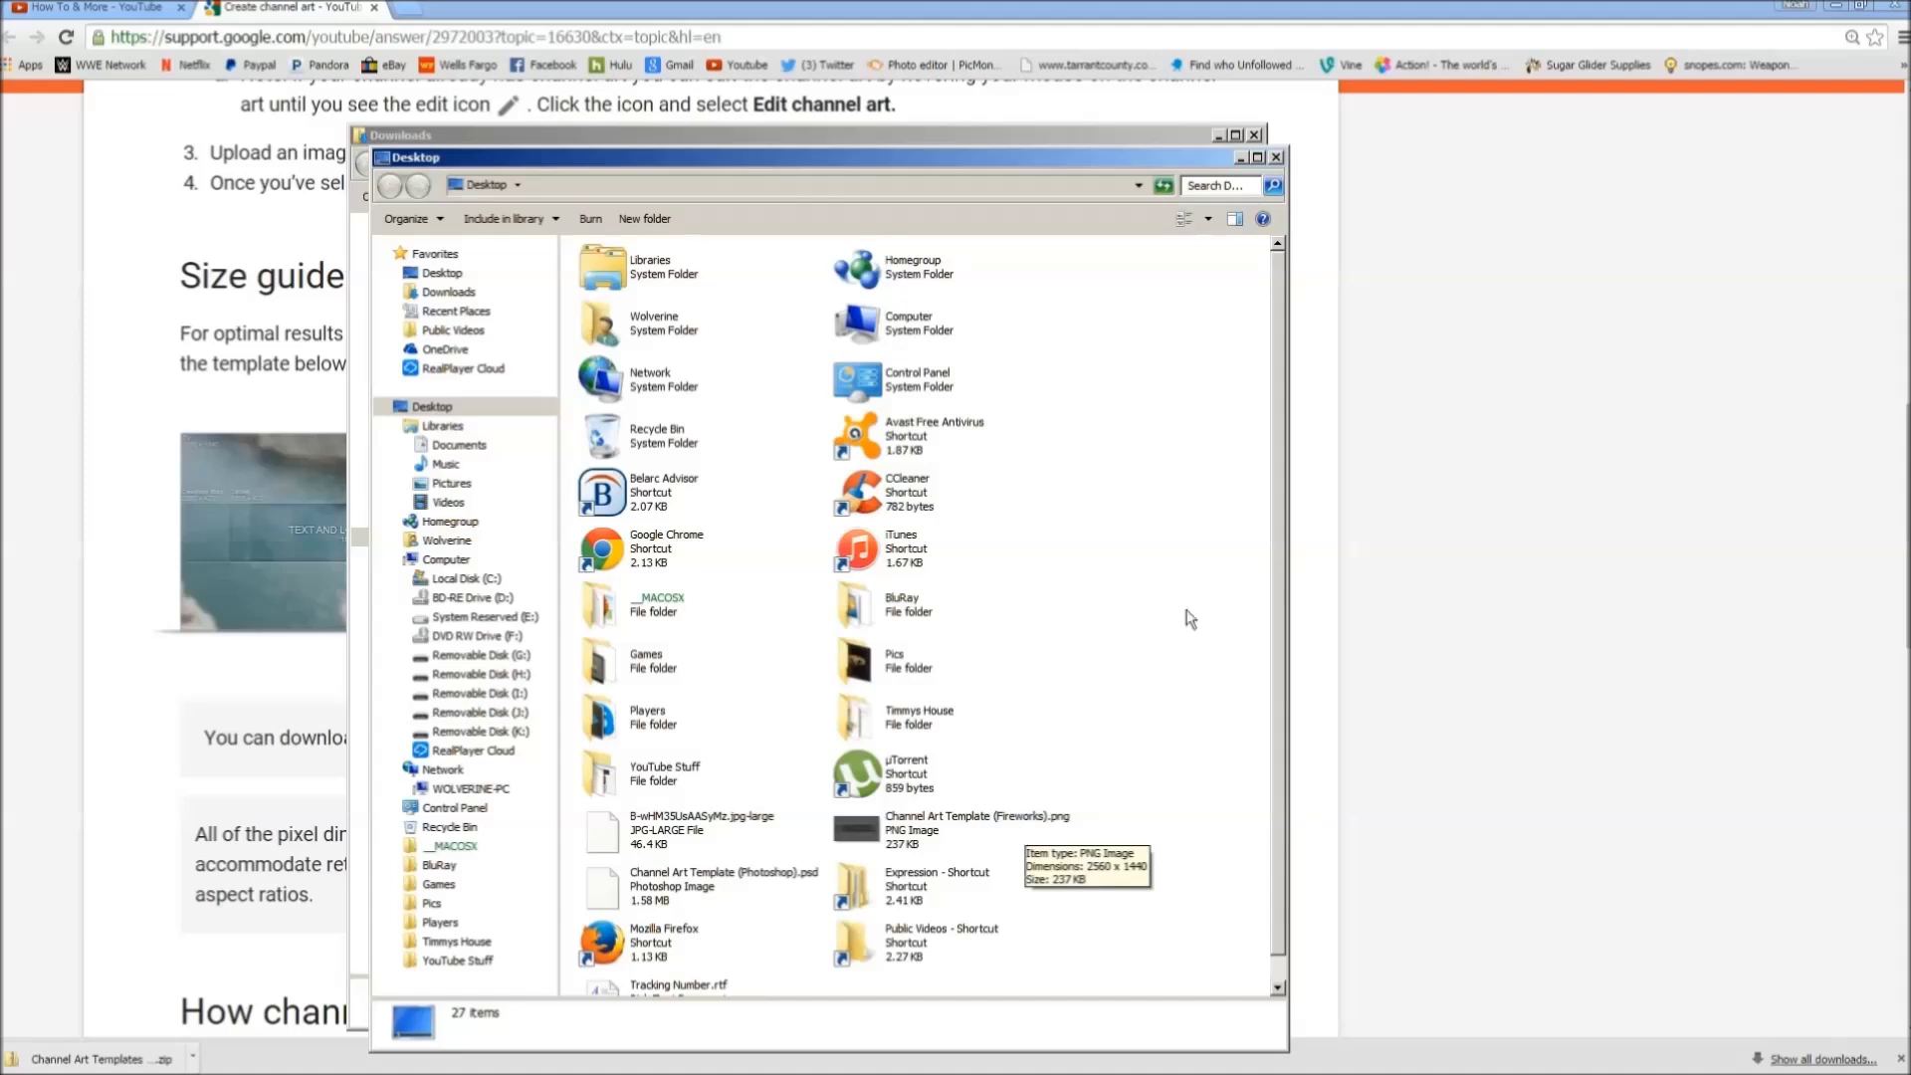
left_click(1276, 159)
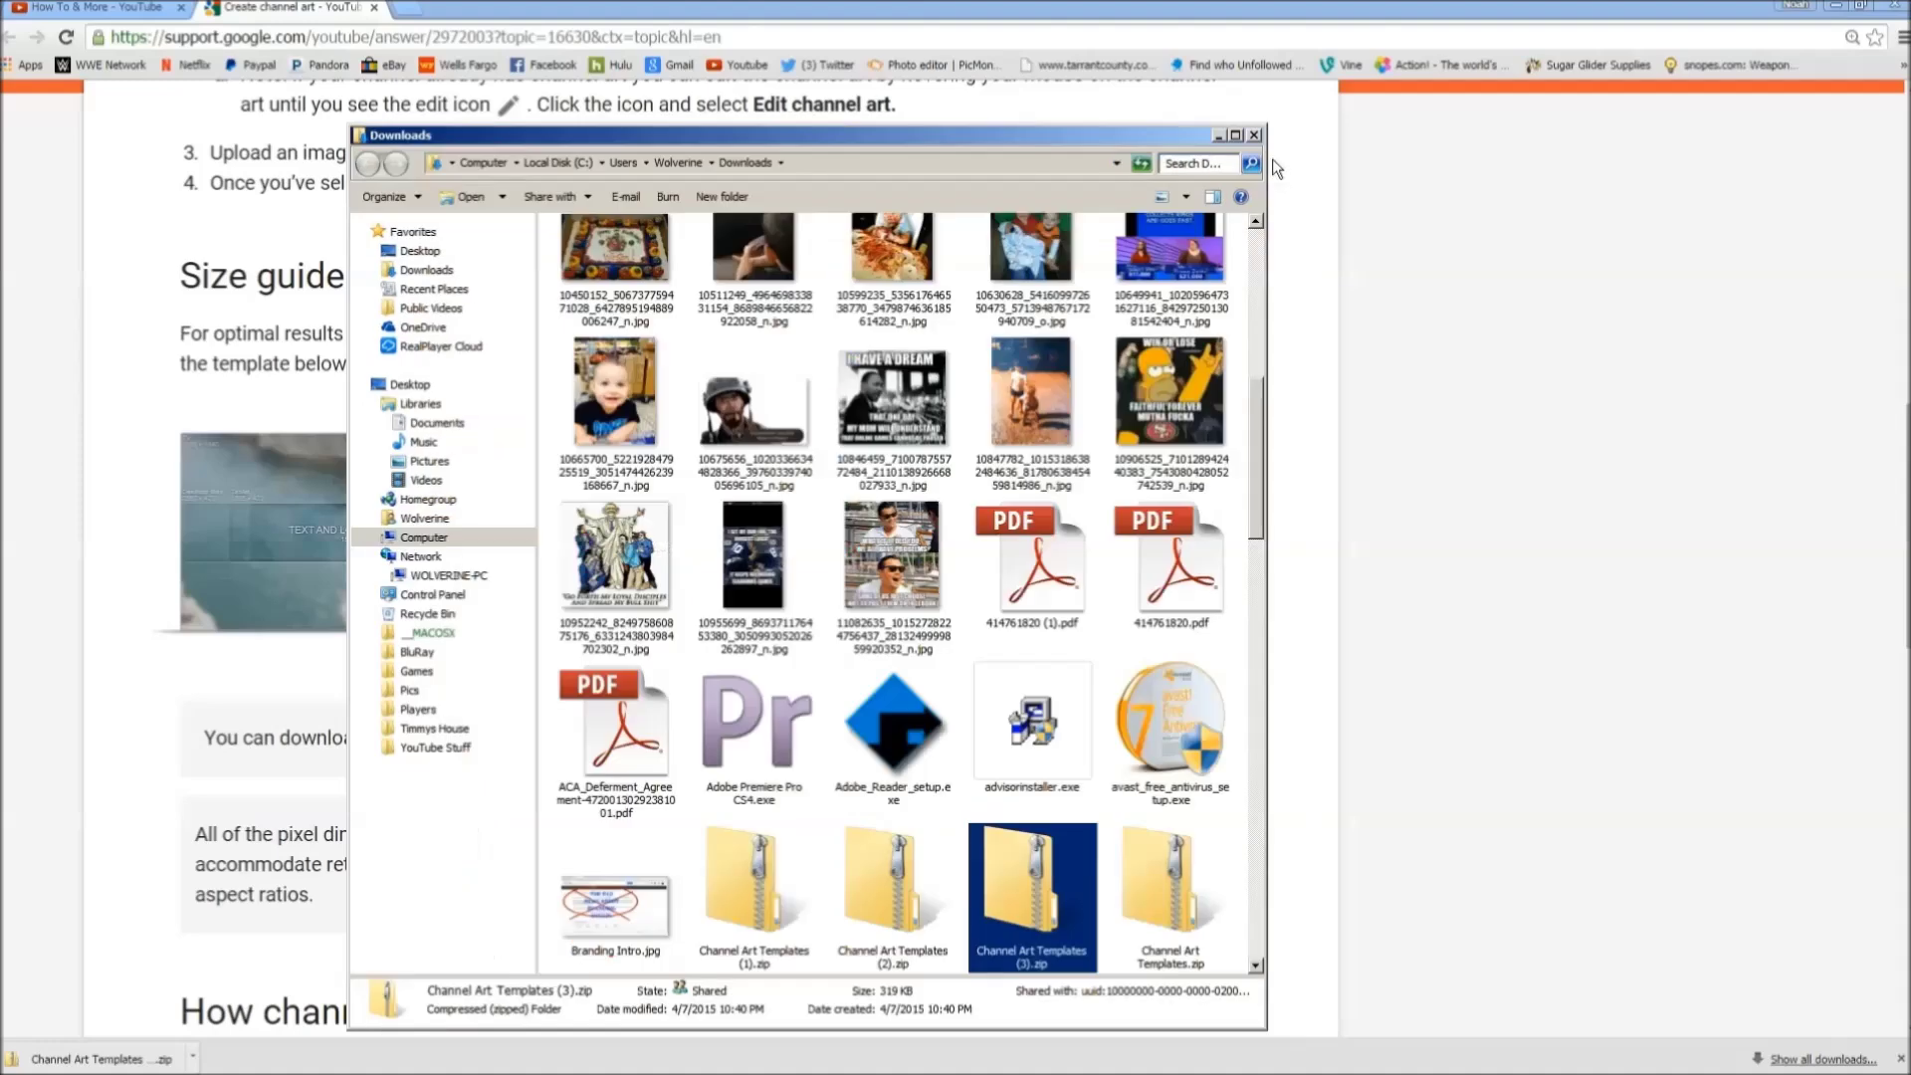
left_click(1254, 136)
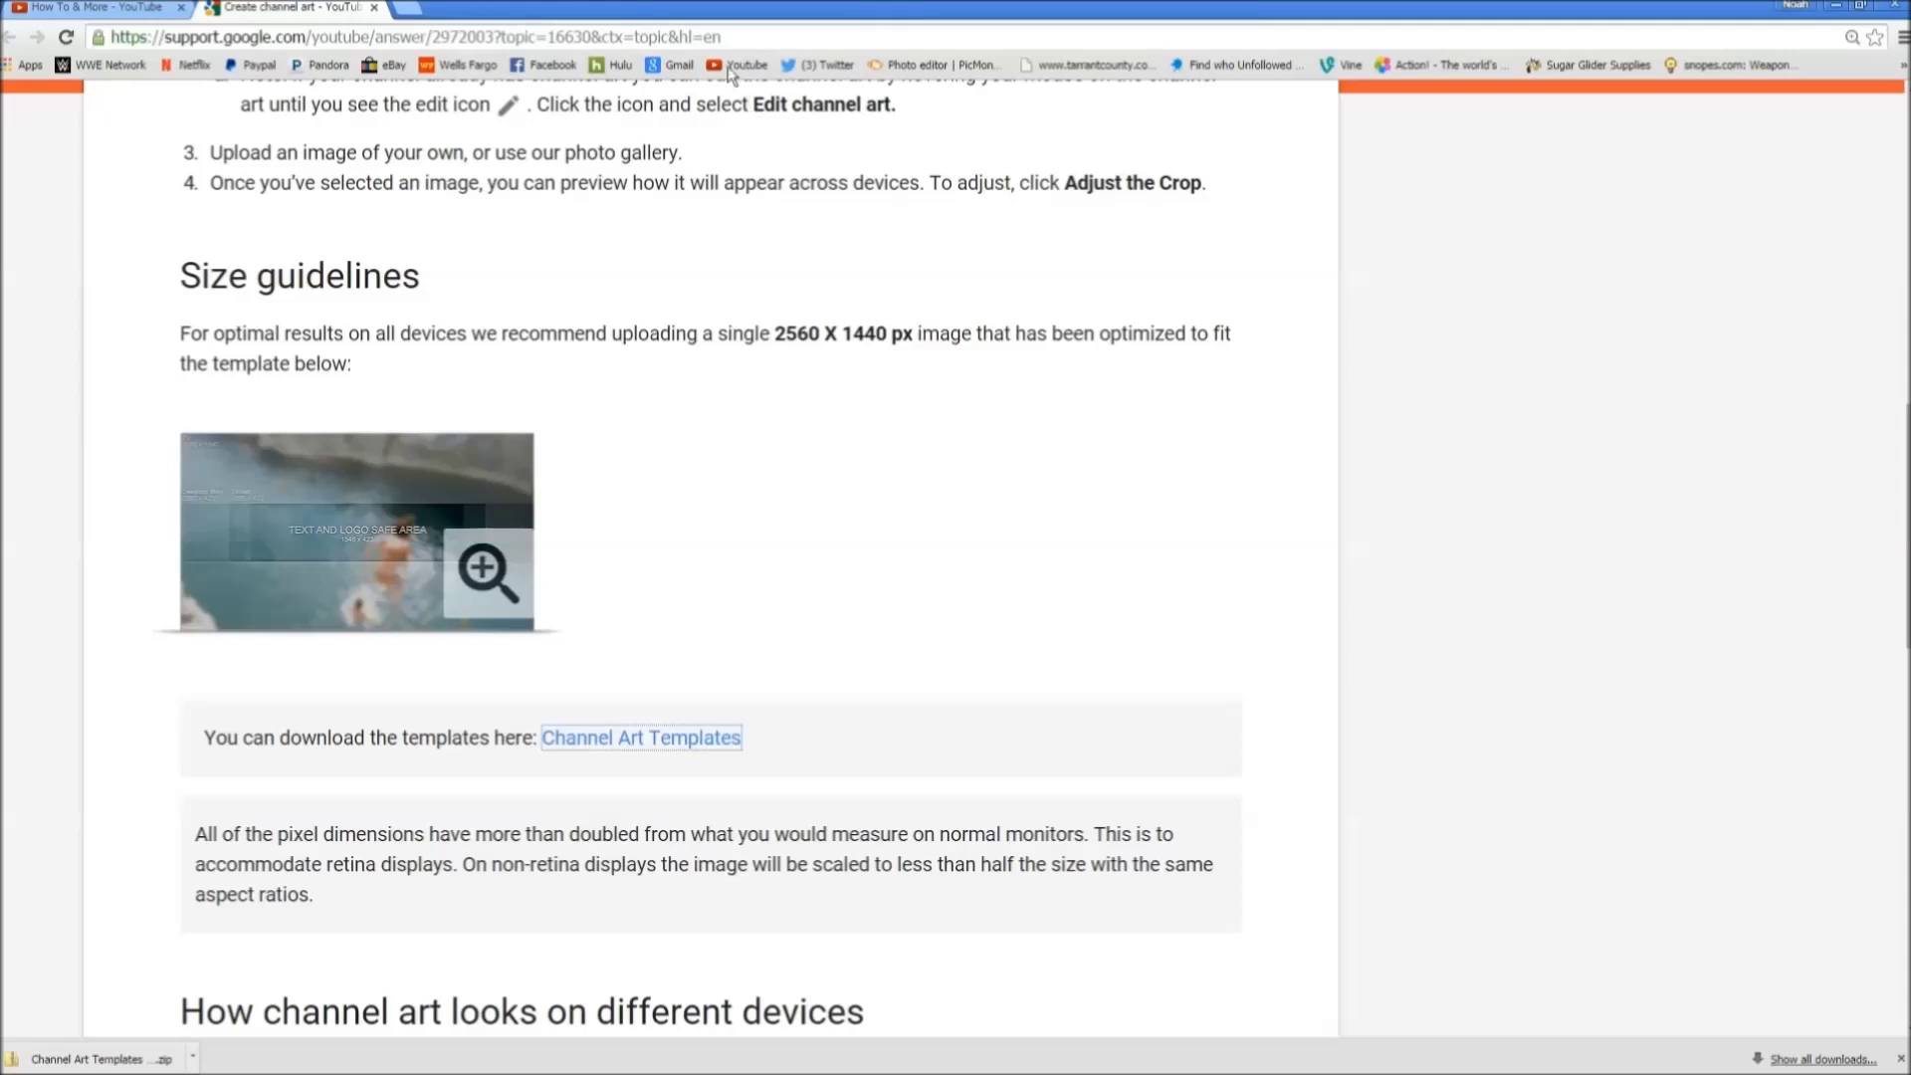
Step: Switch to PicMonkey and open Channel Art Template (Fireworks).png from the Desktop for editing
left_click(894, 65)
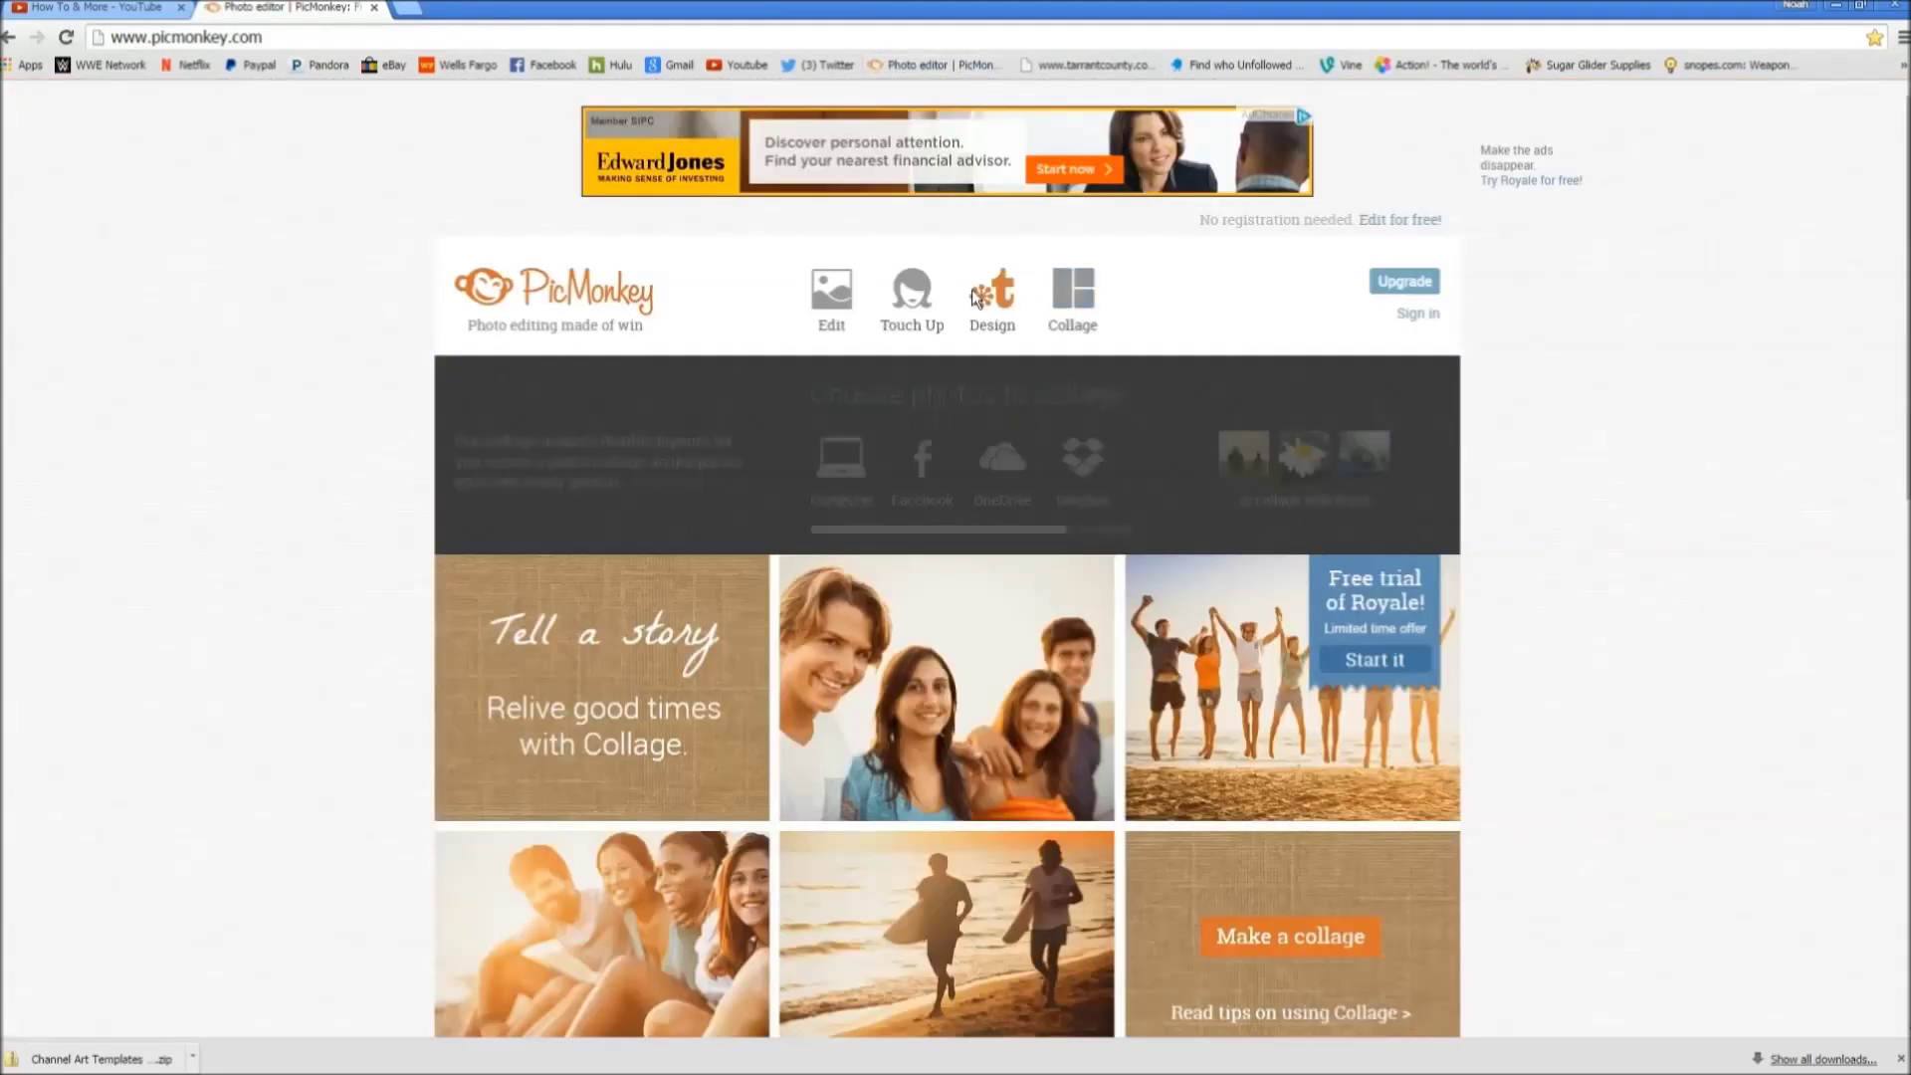
left_click(831, 298)
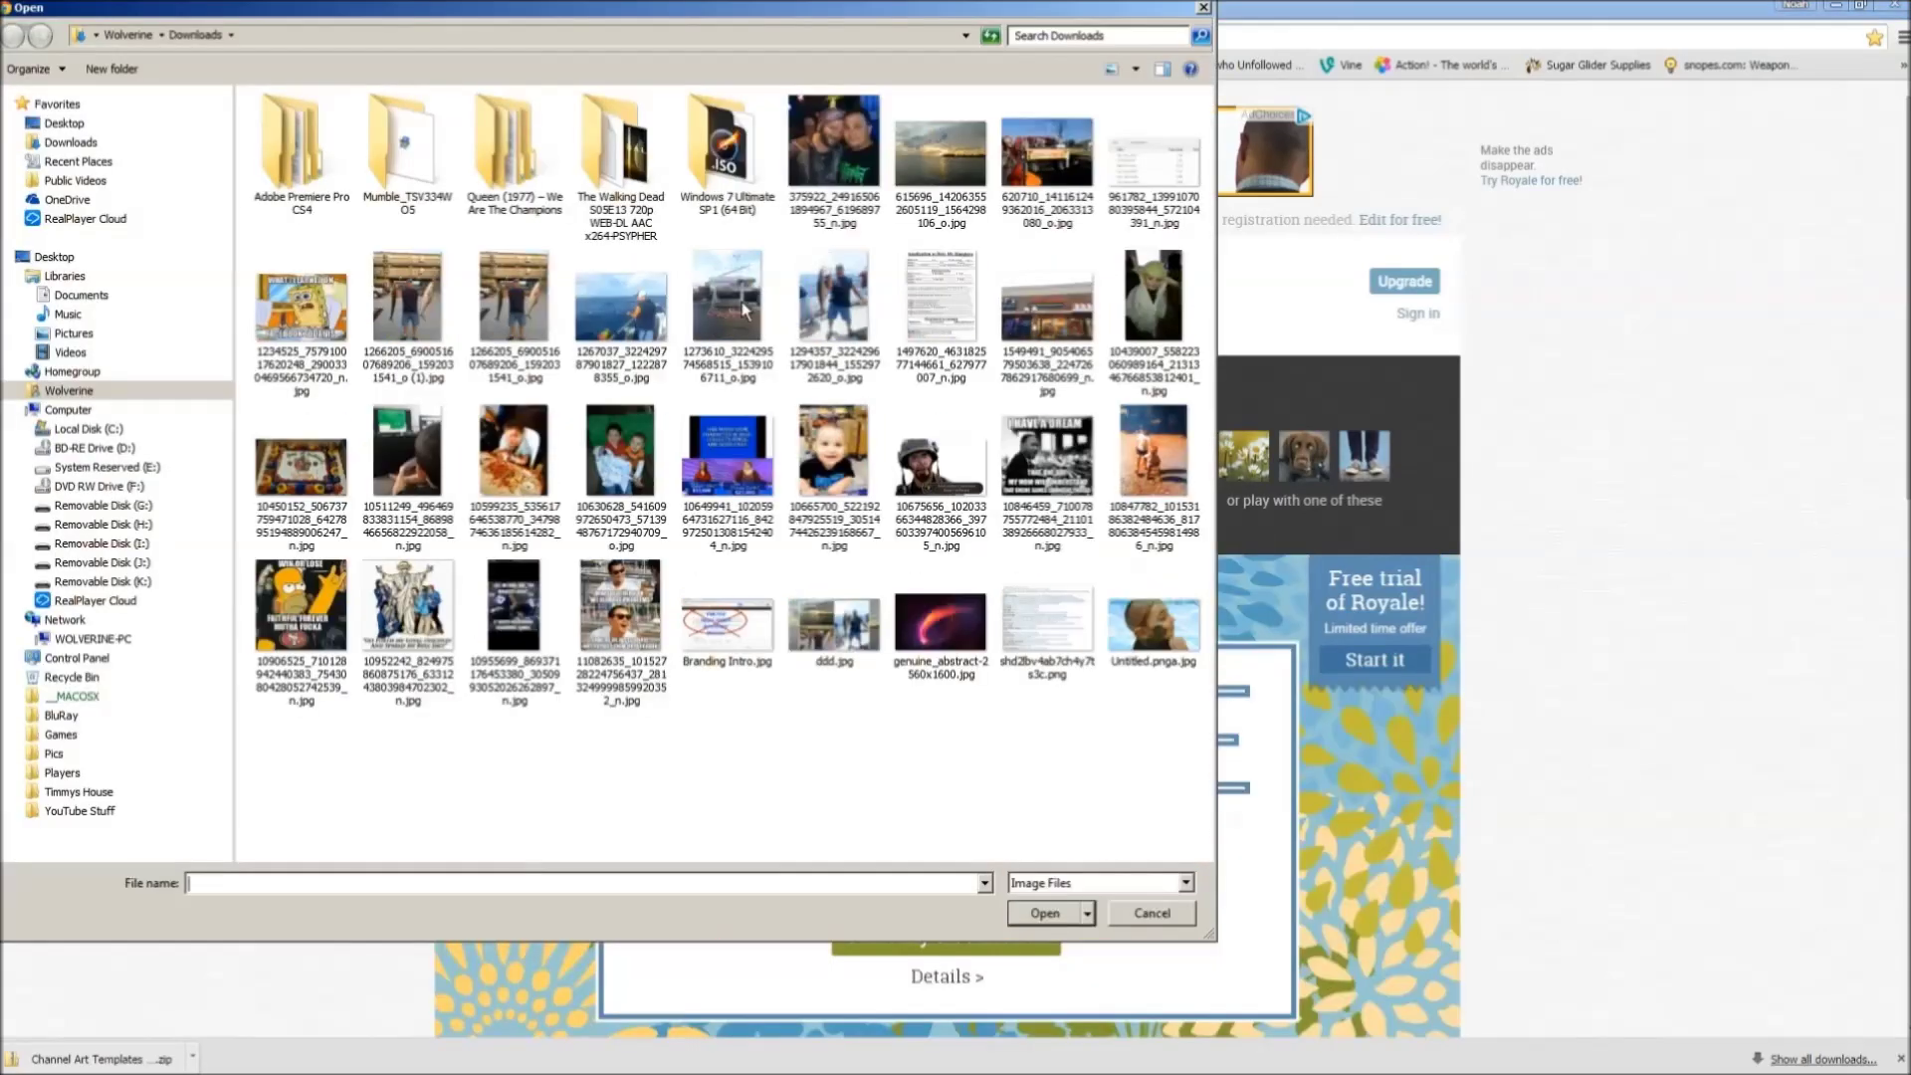
left_click(63, 125)
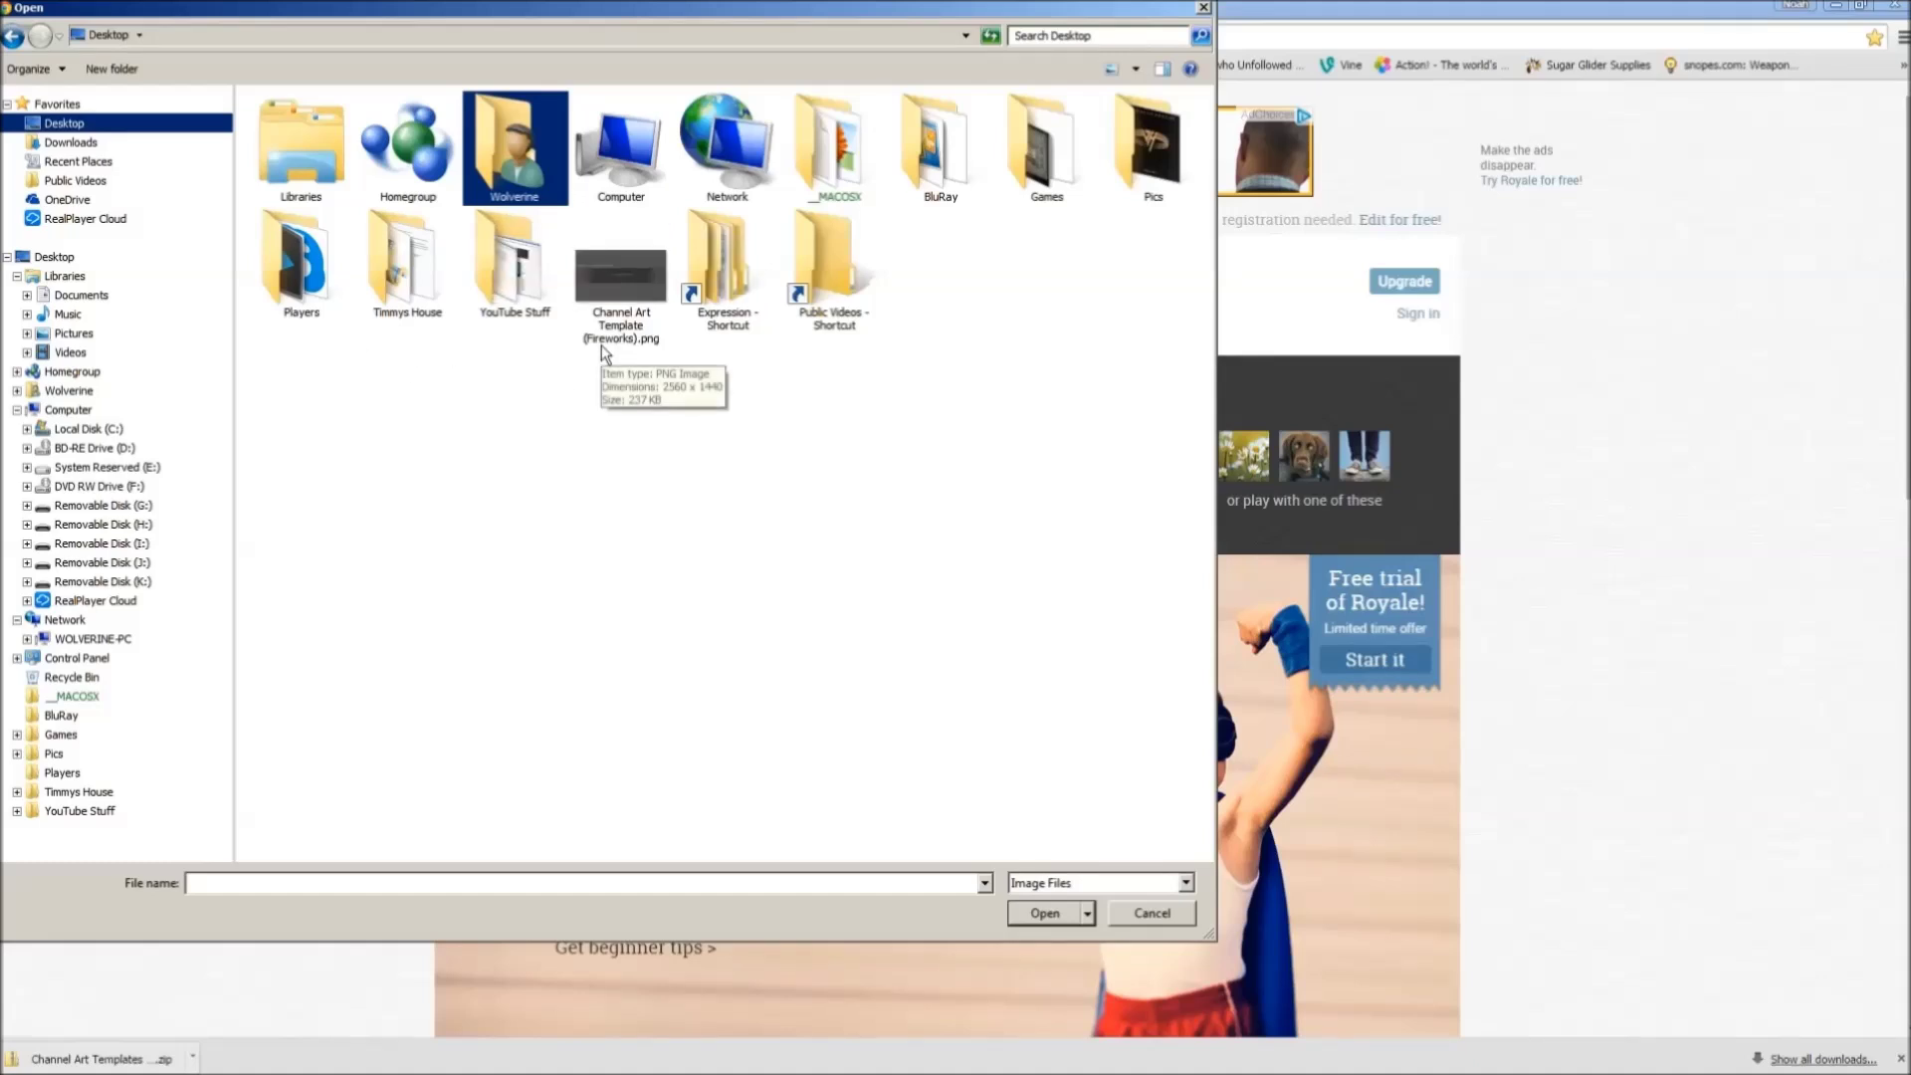
double_click(608, 265)
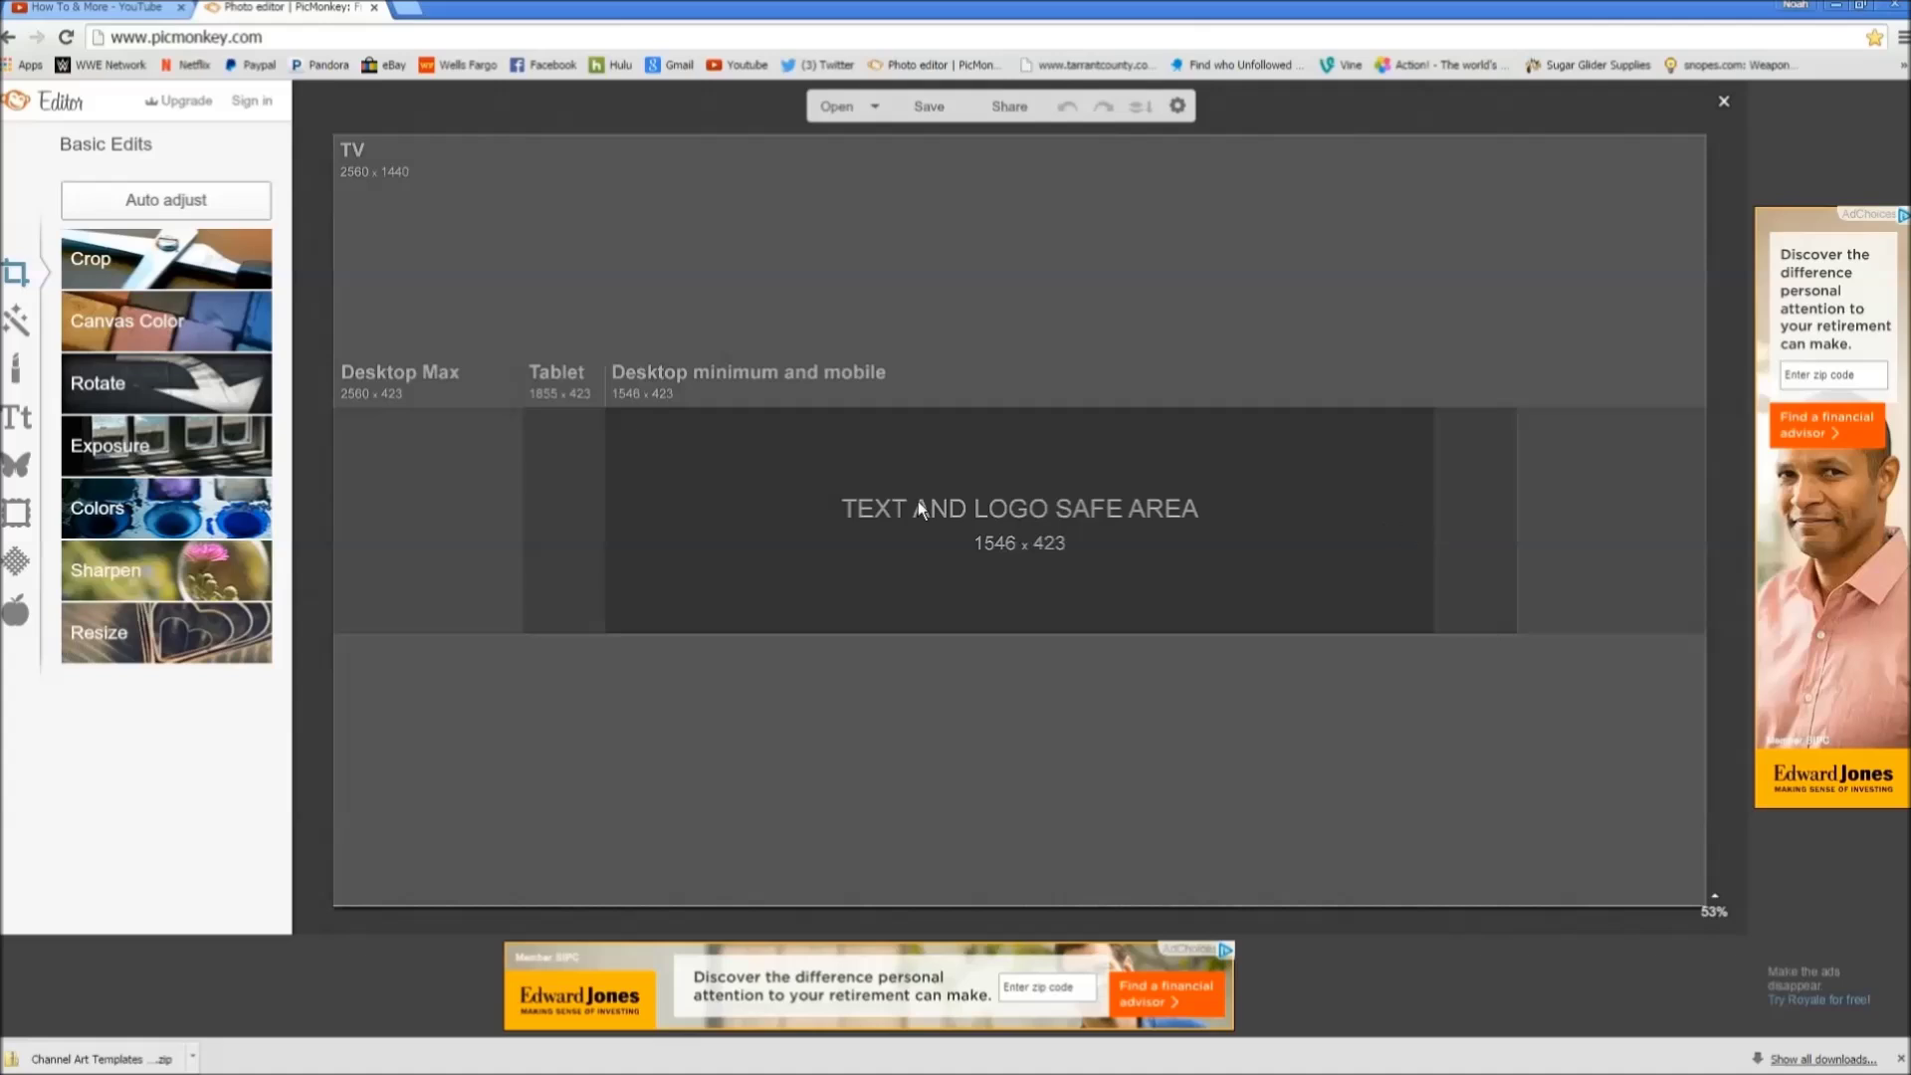
Step: Add a black geometric rectangle overlay and stretch it into a wide bar along the upper edge of the text and logo safe area
left_click(27, 461)
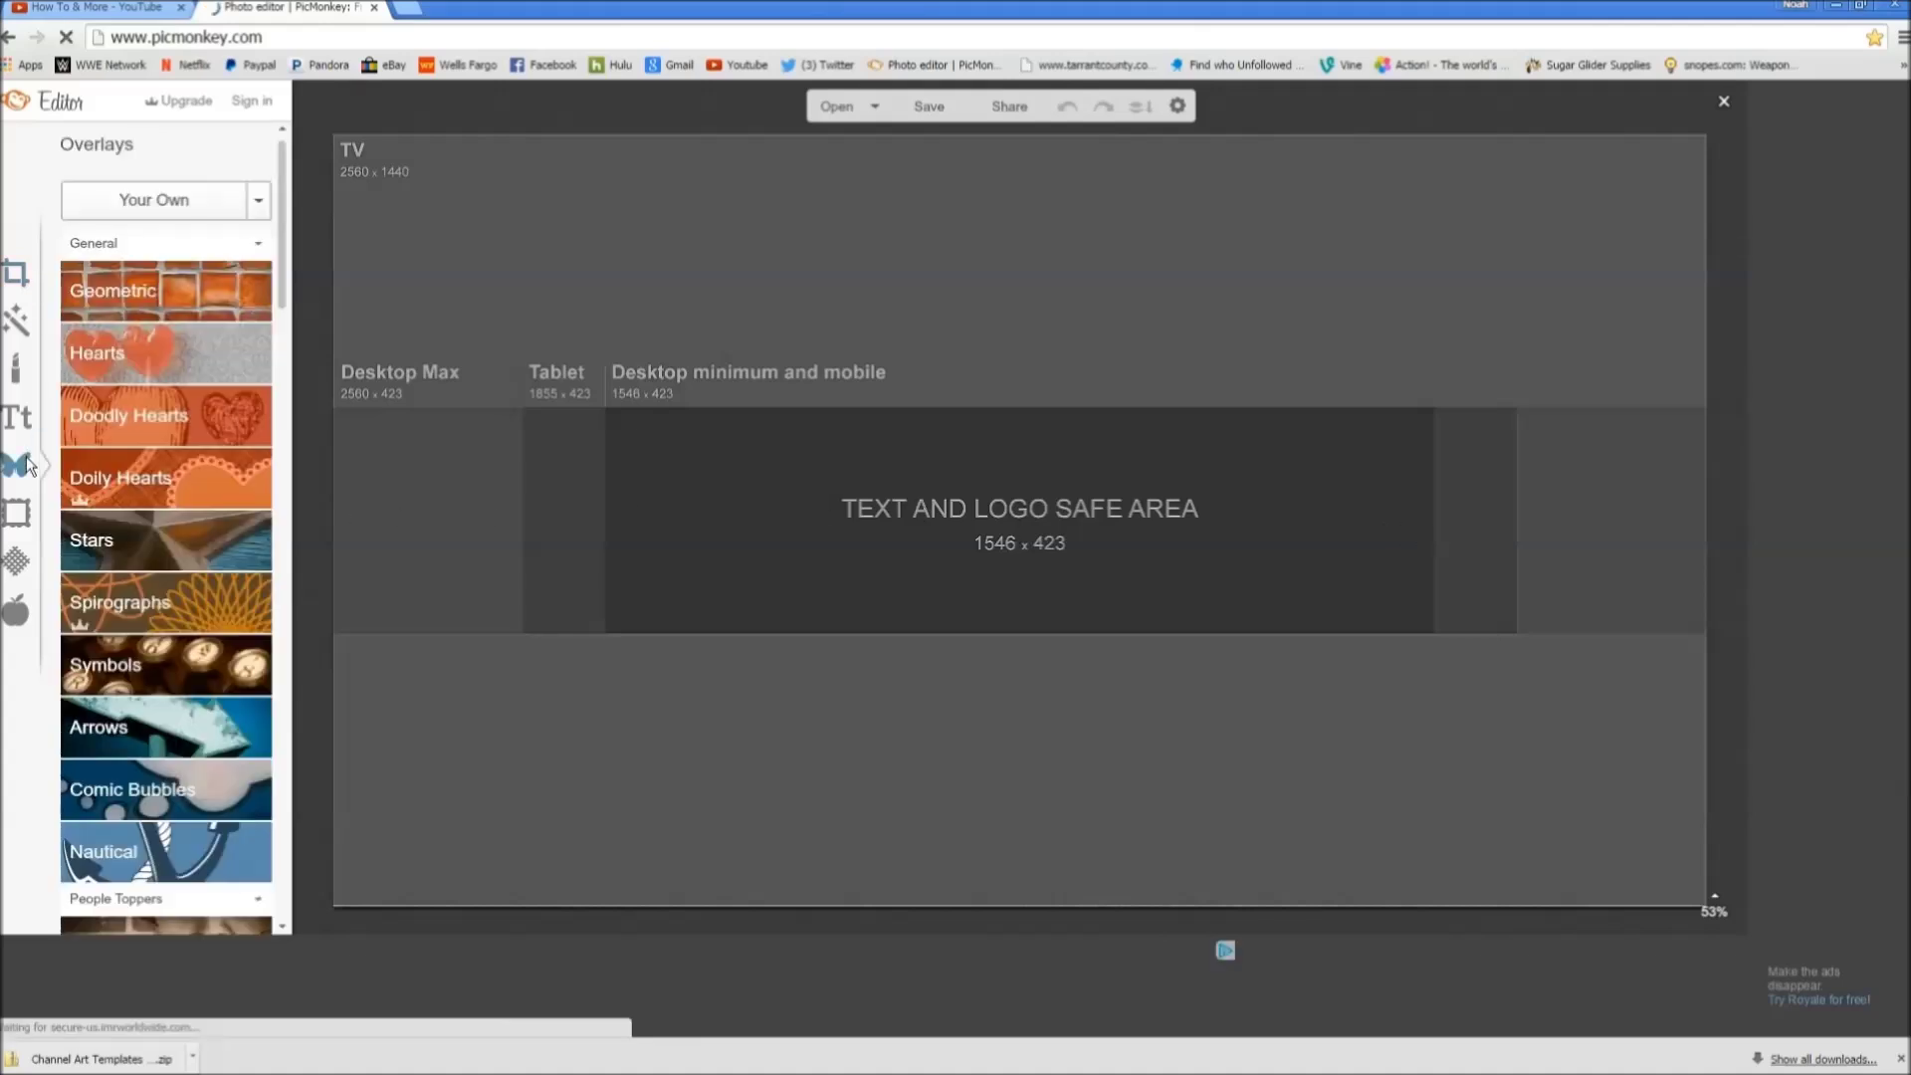
left_click(146, 306)
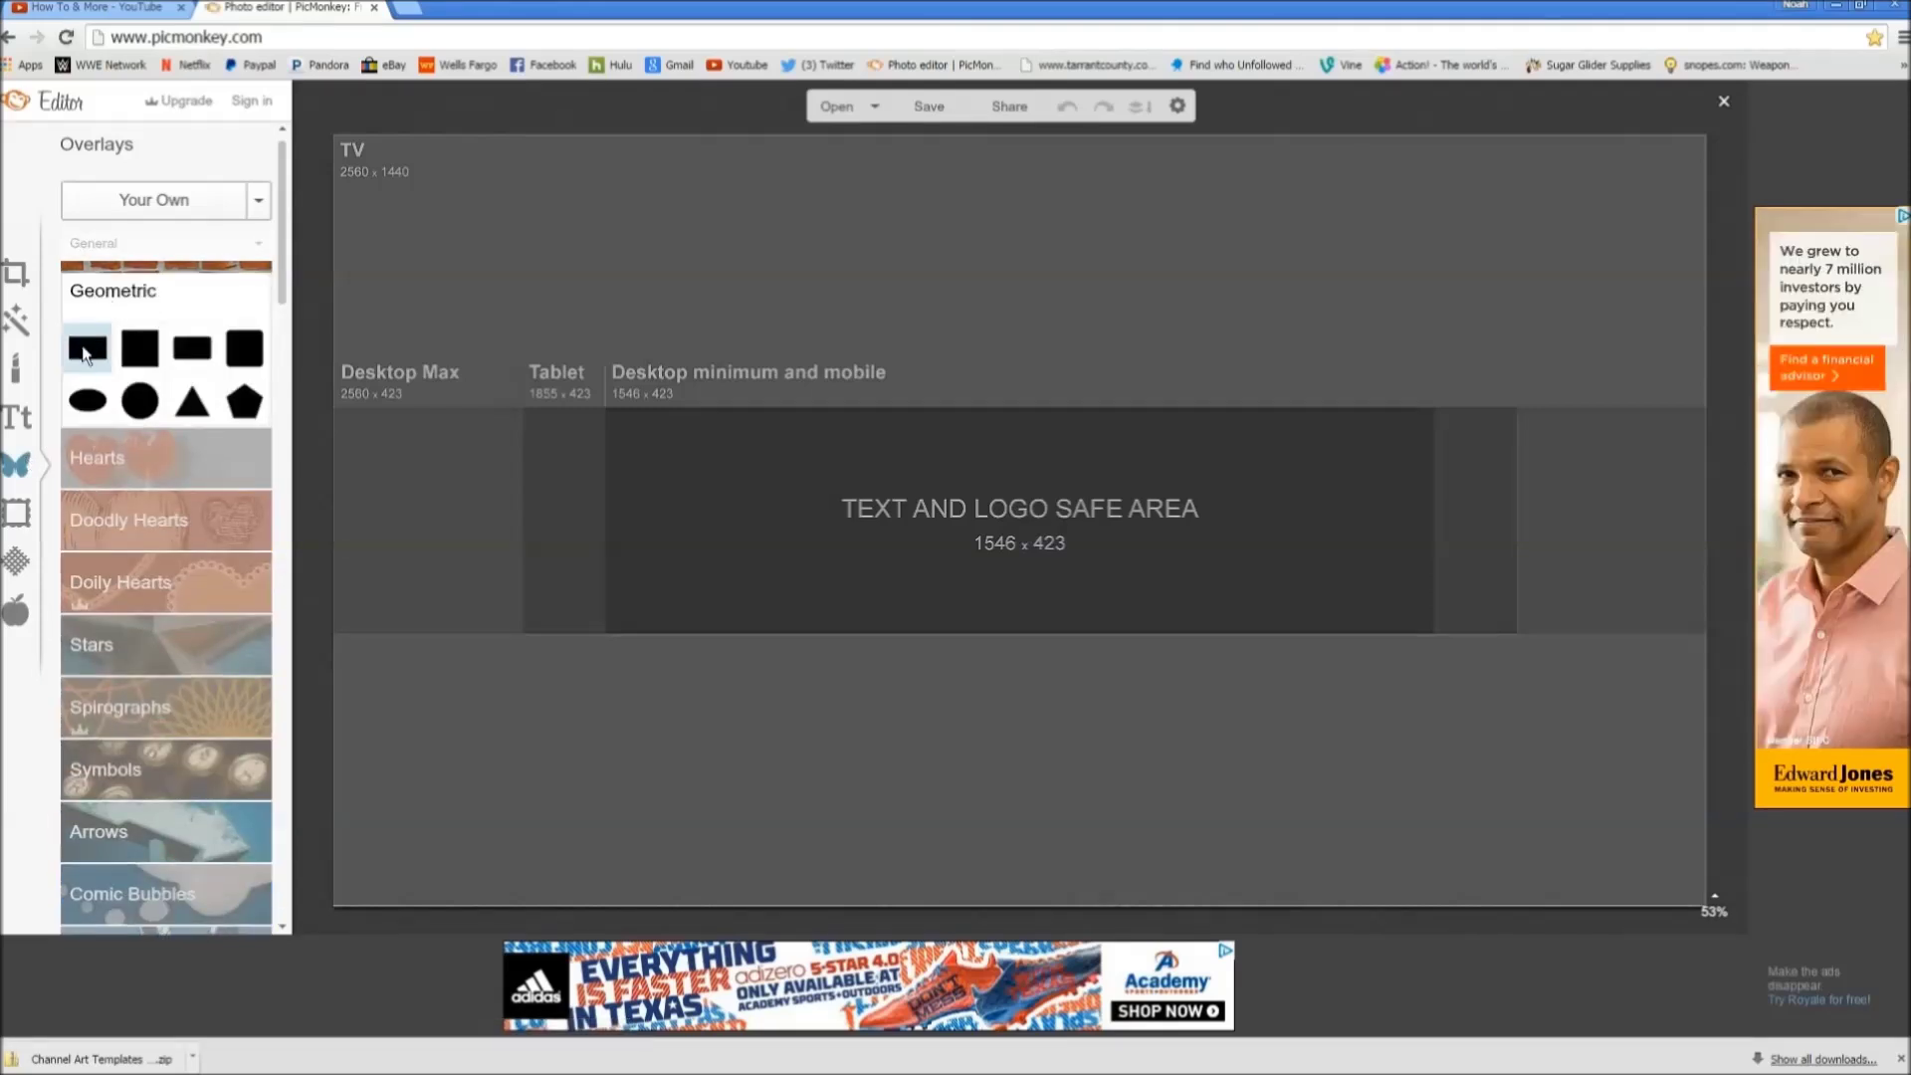
left_click(86, 351)
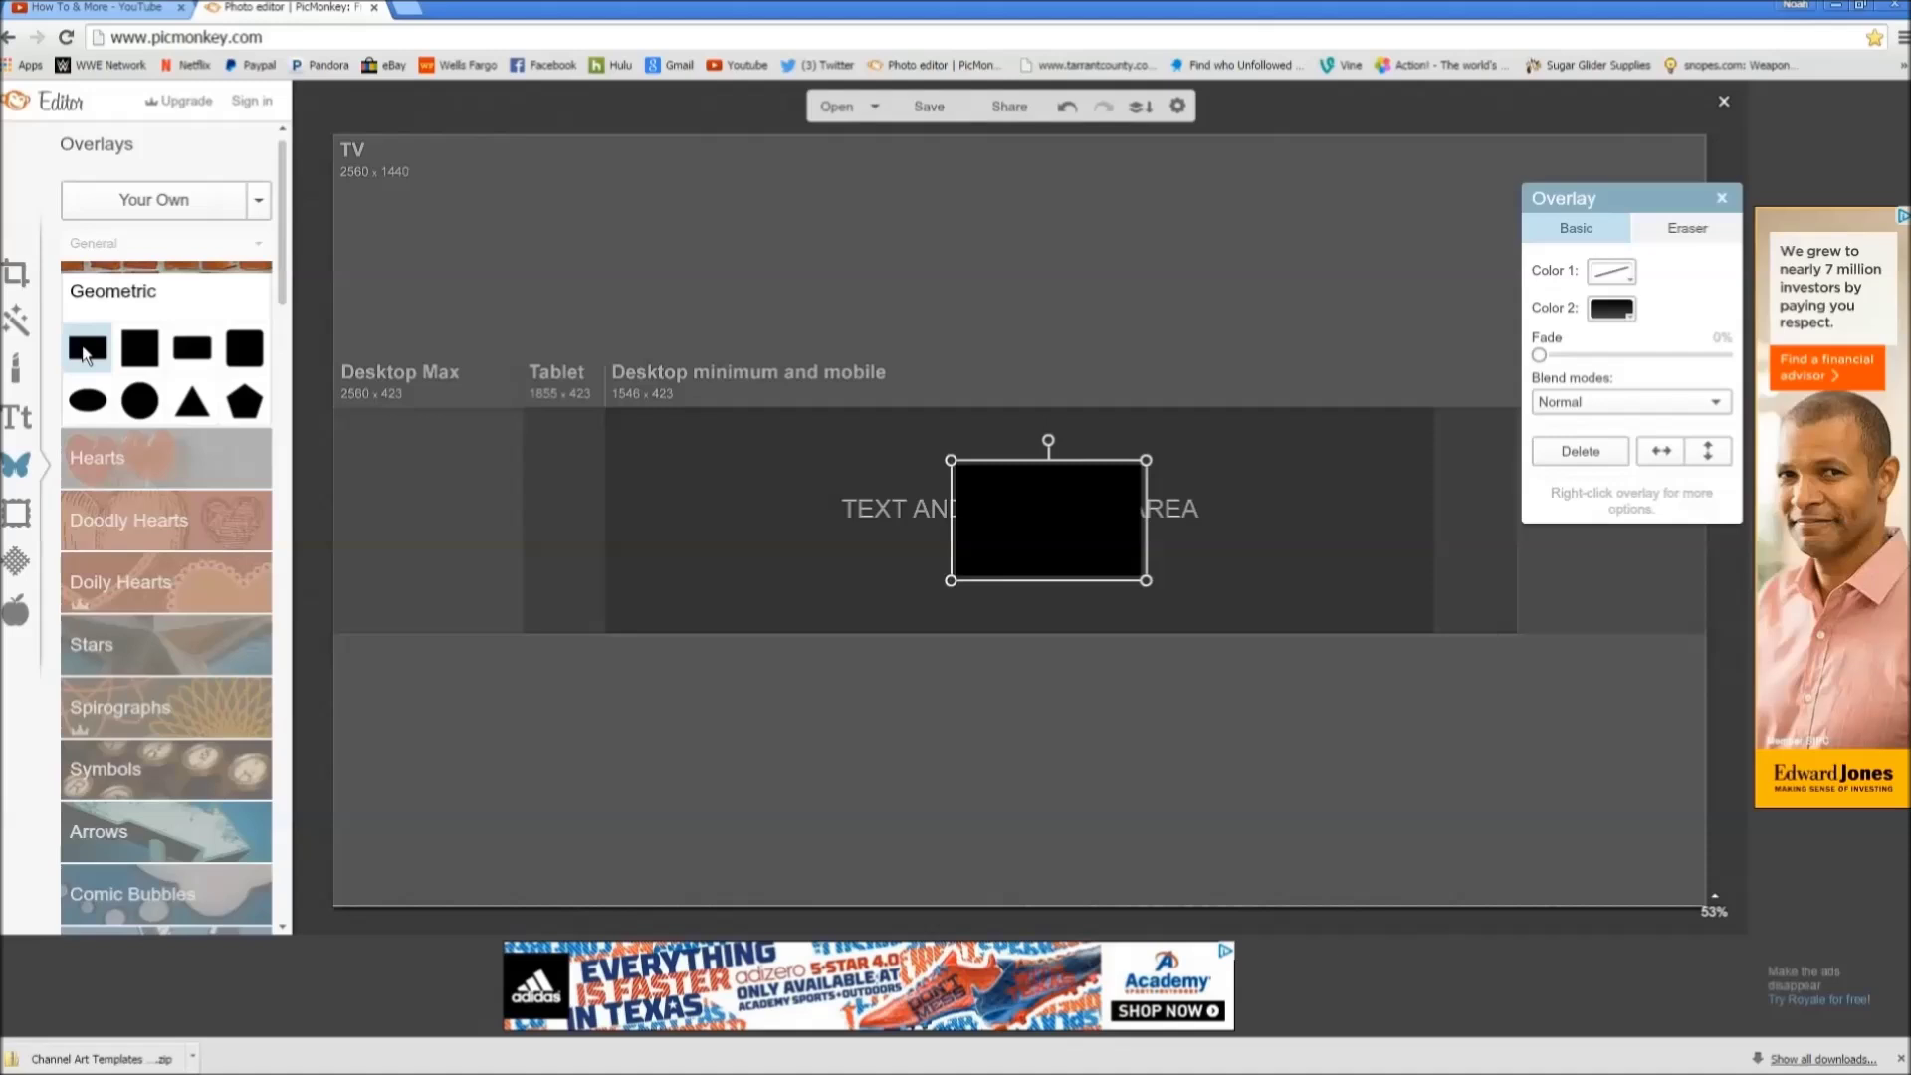
left_click_drag(1040, 542, 1490, 436)
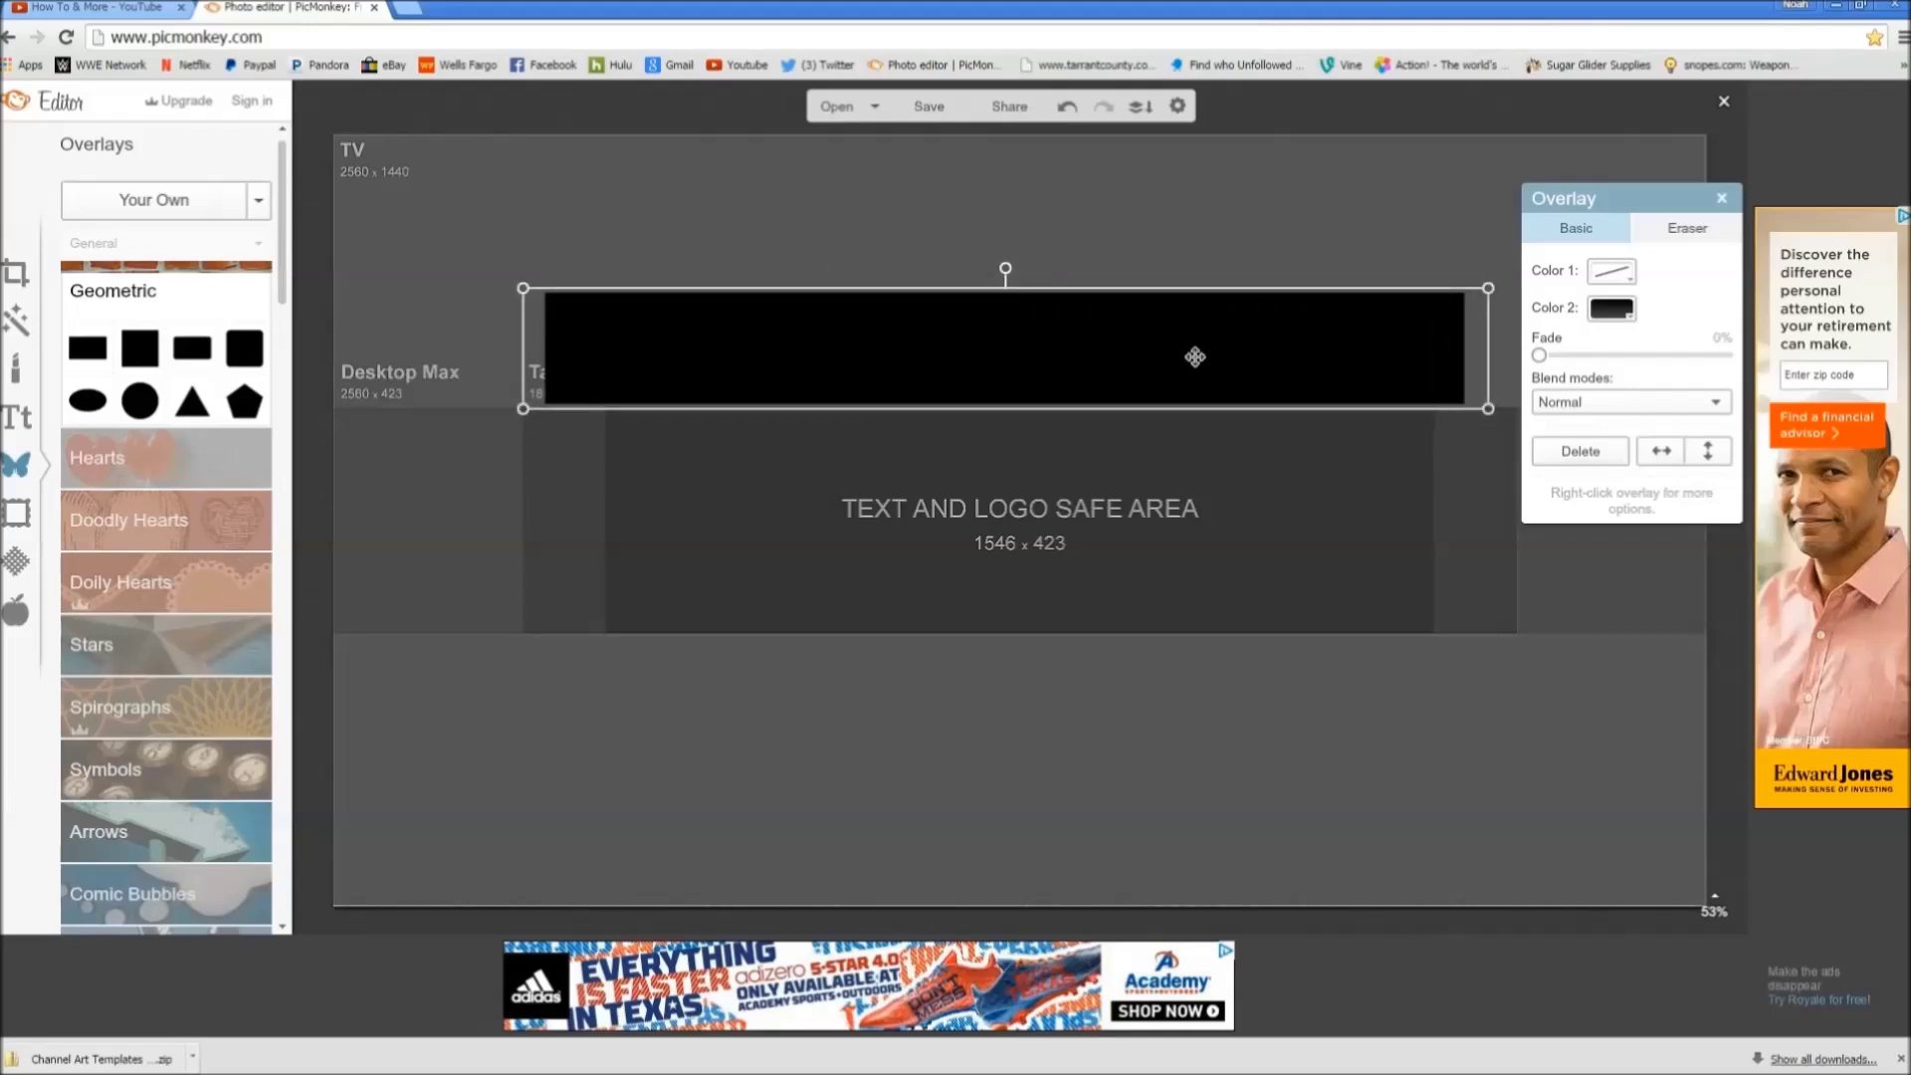
left_click_drag(1195, 356, 1198, 358)
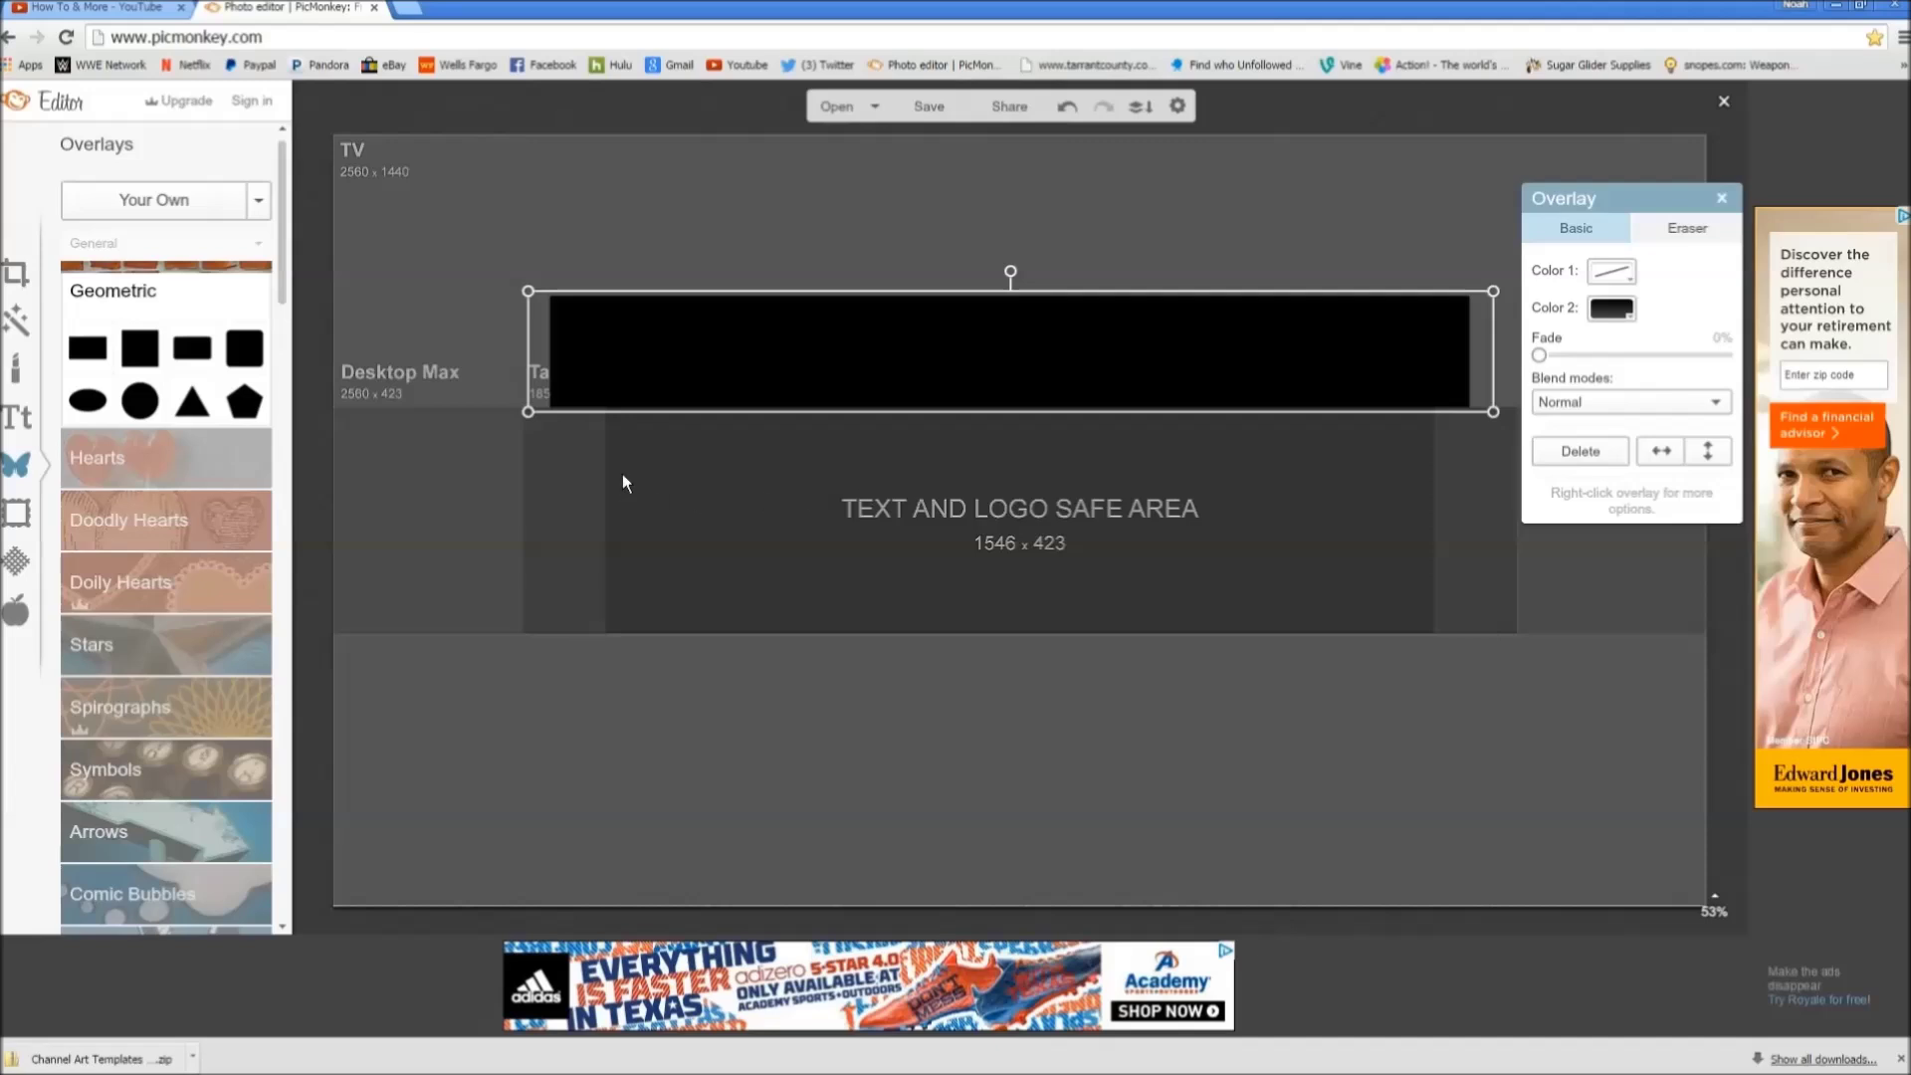
Step: Duplicate the black bar and place the copy along the lower edge of the text and logo safe area
right_click(711, 363)
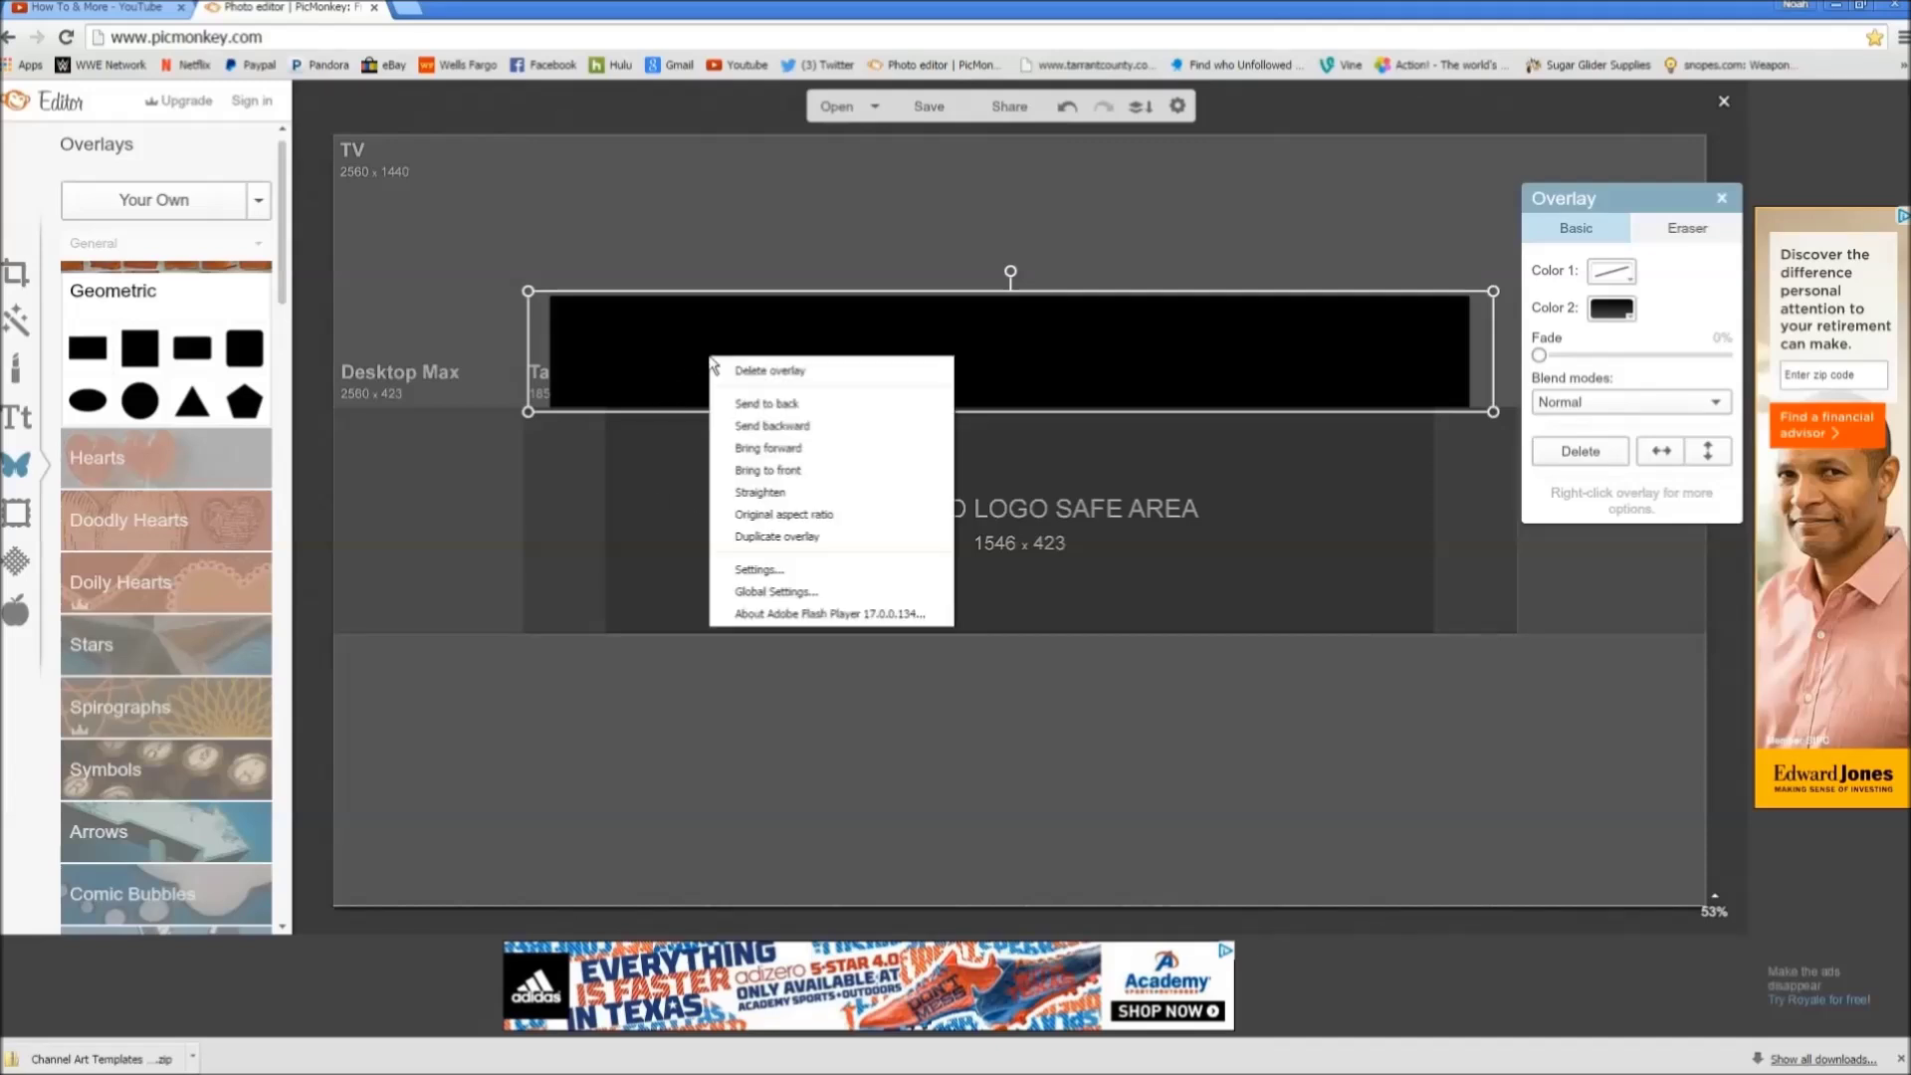
left_click(739, 536)
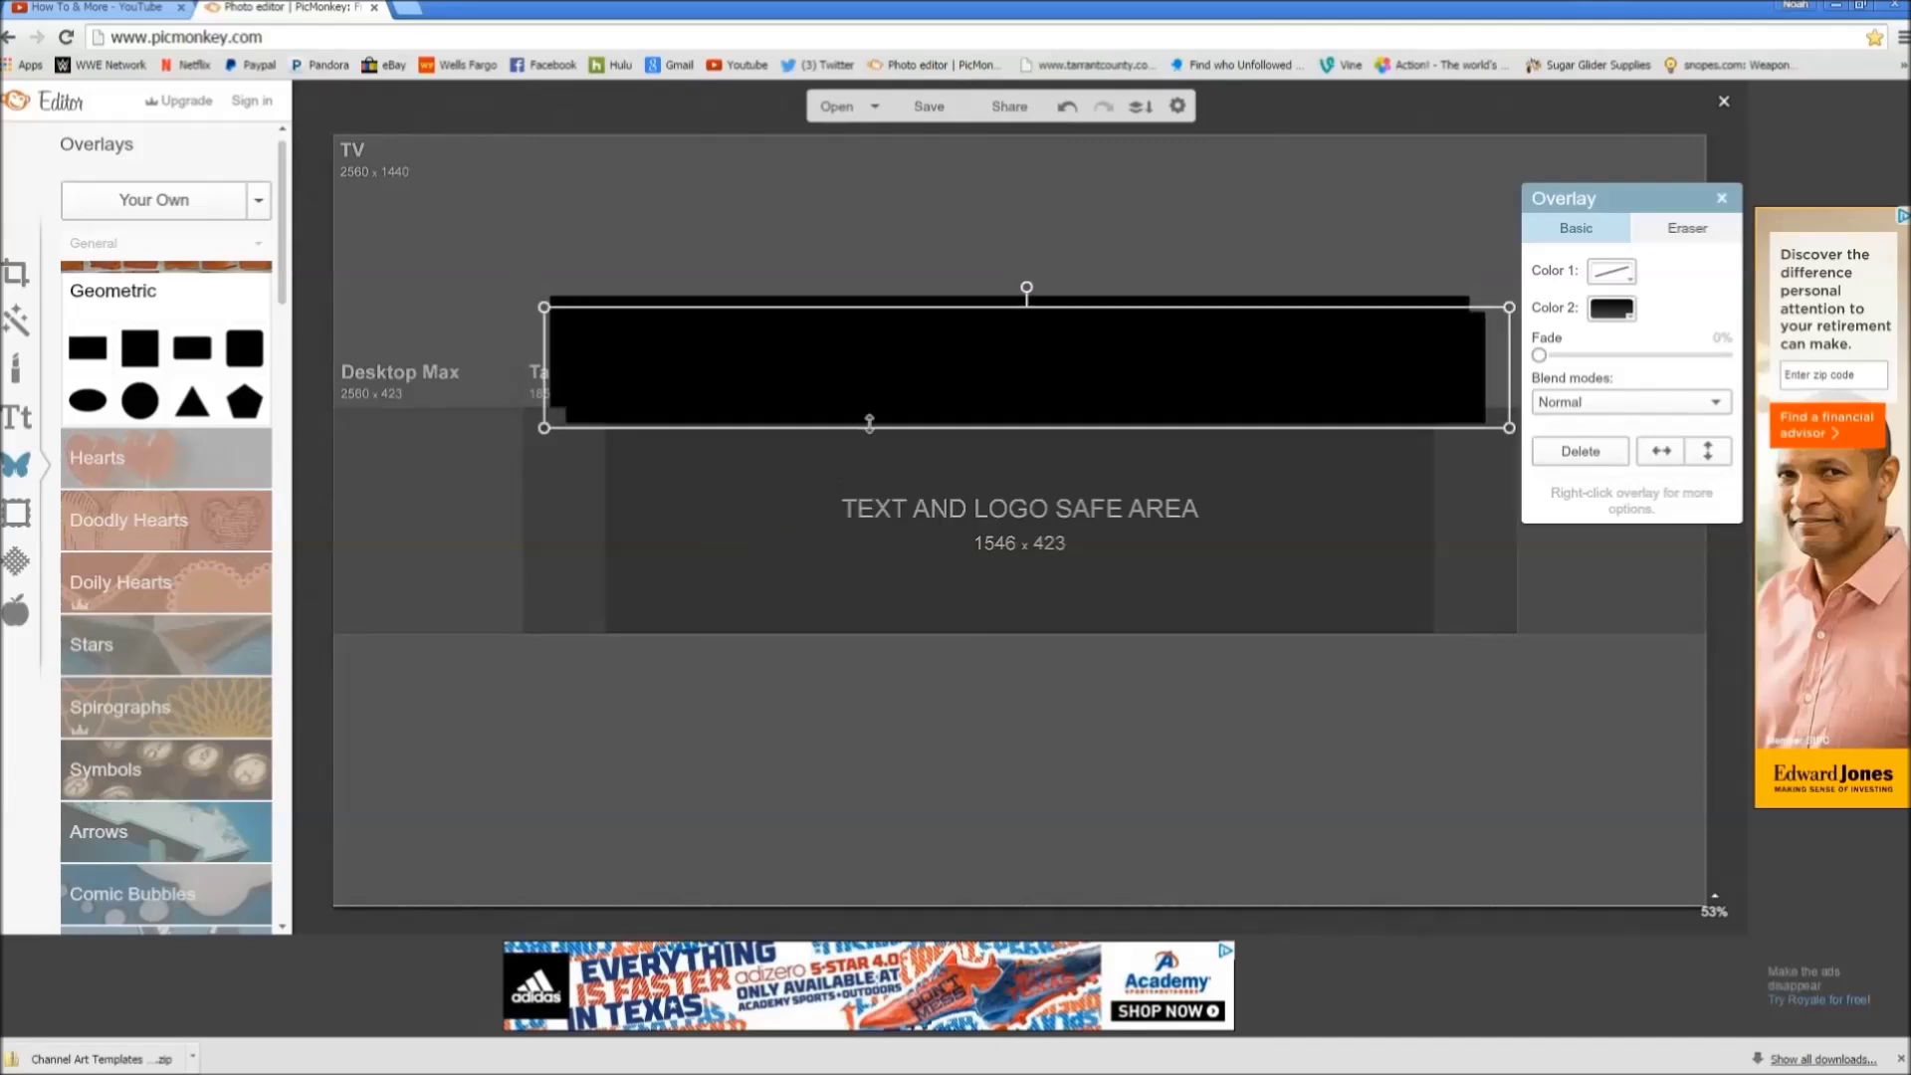
left_click_drag(892, 384, 863, 699)
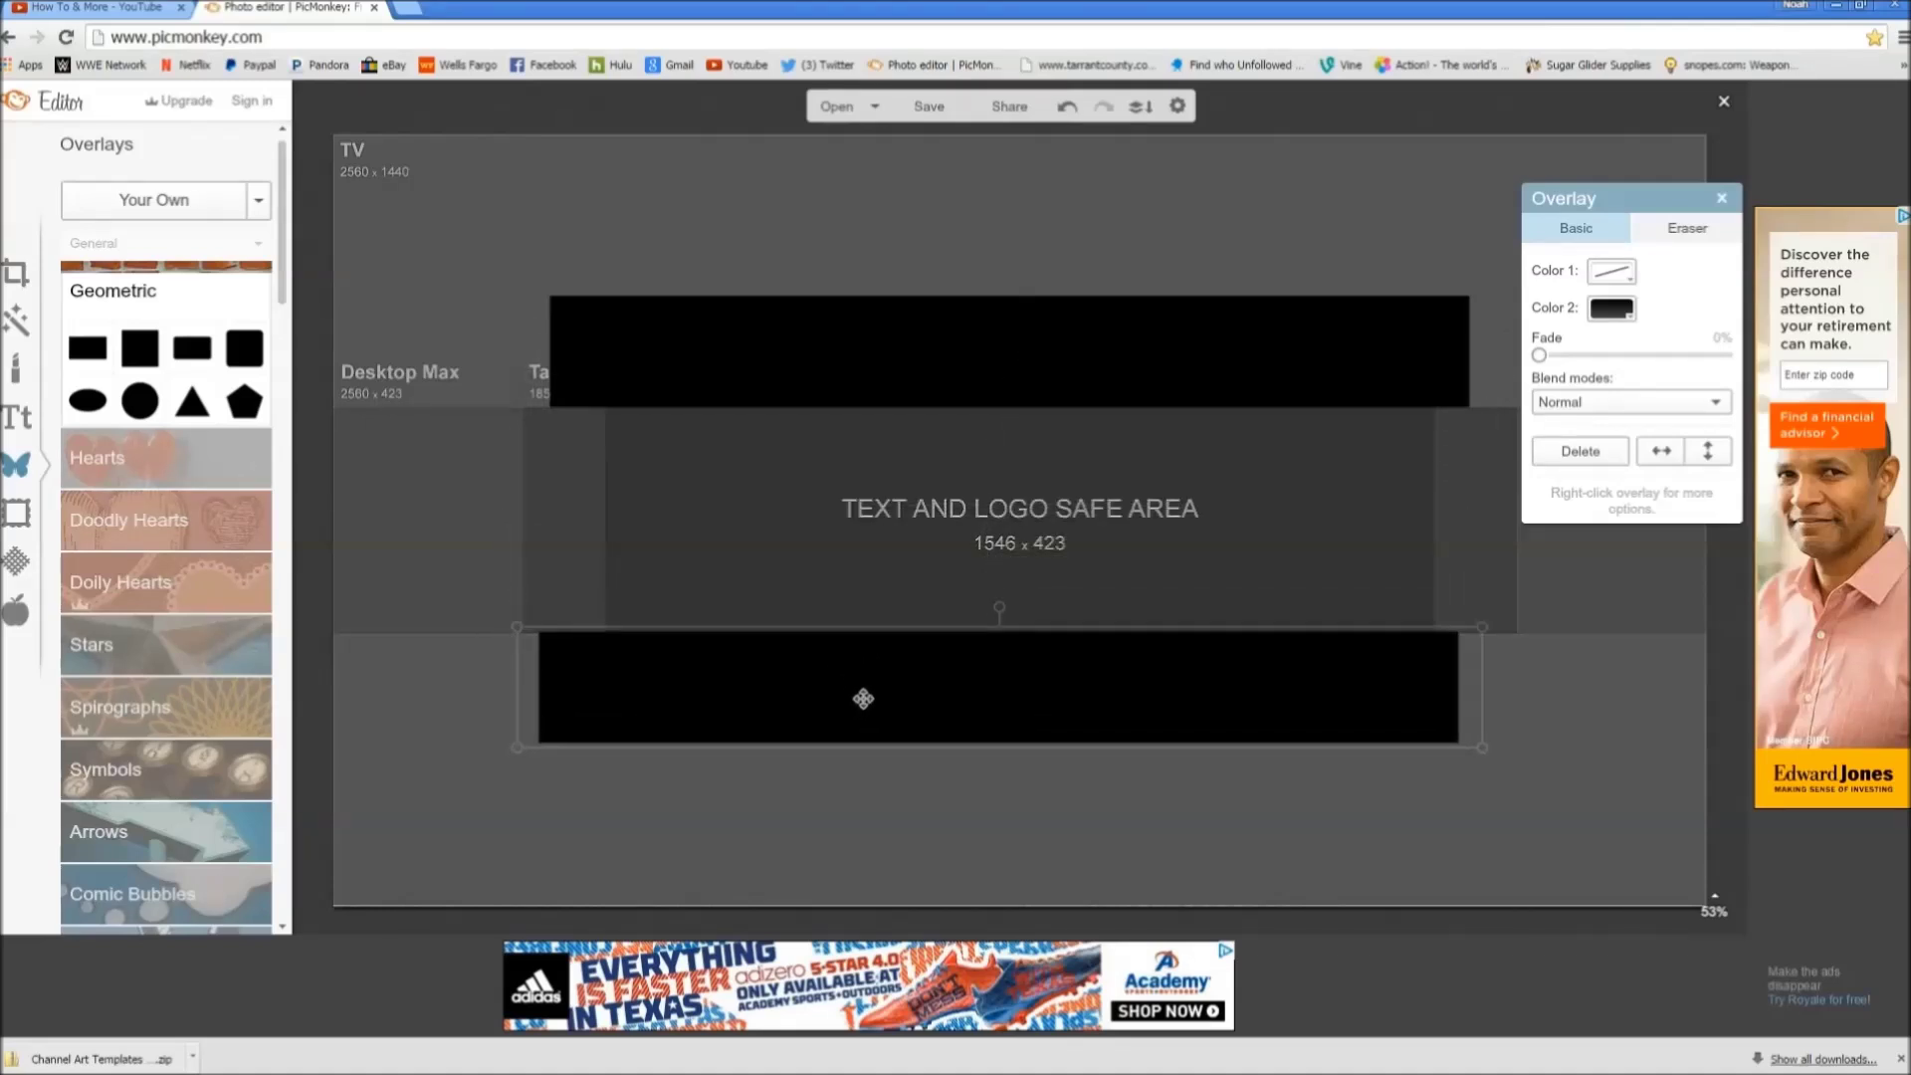
Step: Add a black rectangle covering the left edge of the text and logo safe area, and place a duplicate along its right edge
left_click(79, 349)
left_click_drag(959, 499, 439, 418)
left_click_drag(455, 491, 456, 675)
right_click(526, 496)
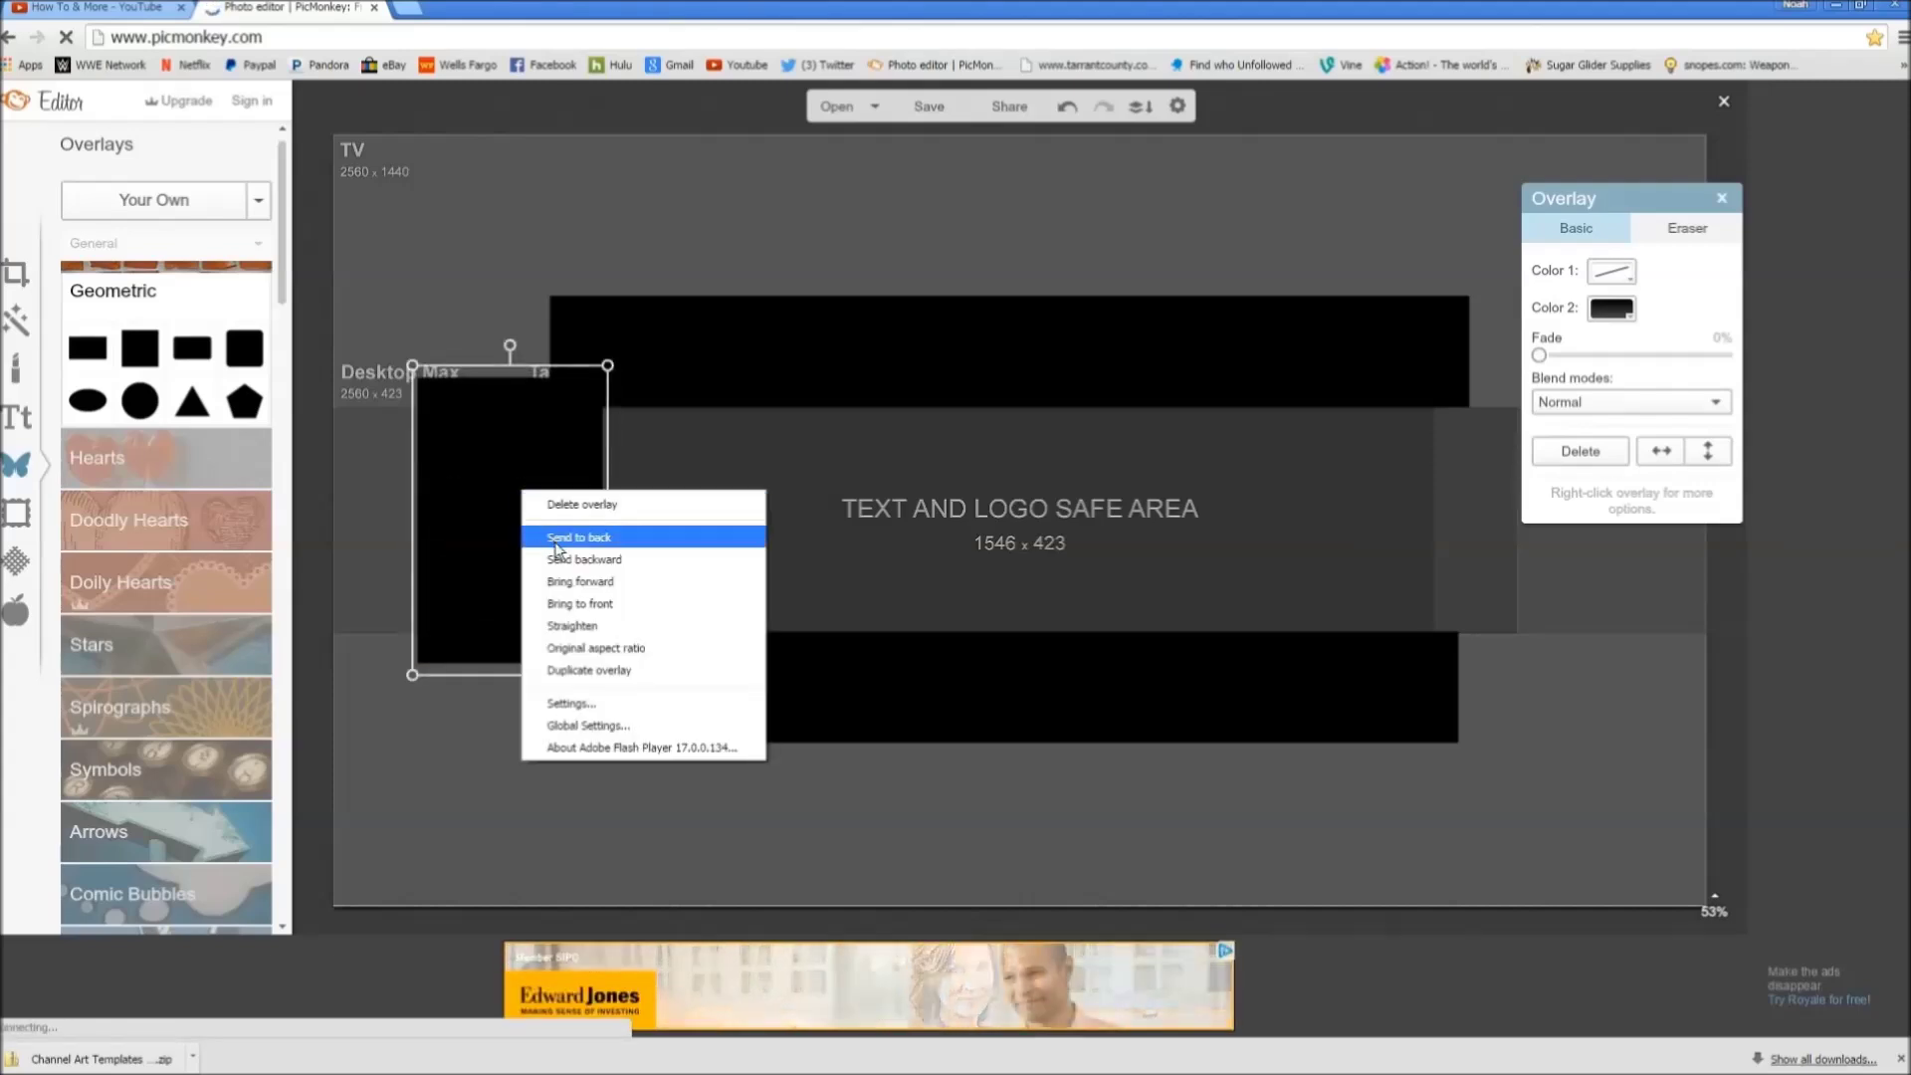
left_click(585, 673)
left_click_drag(559, 558, 1563, 549)
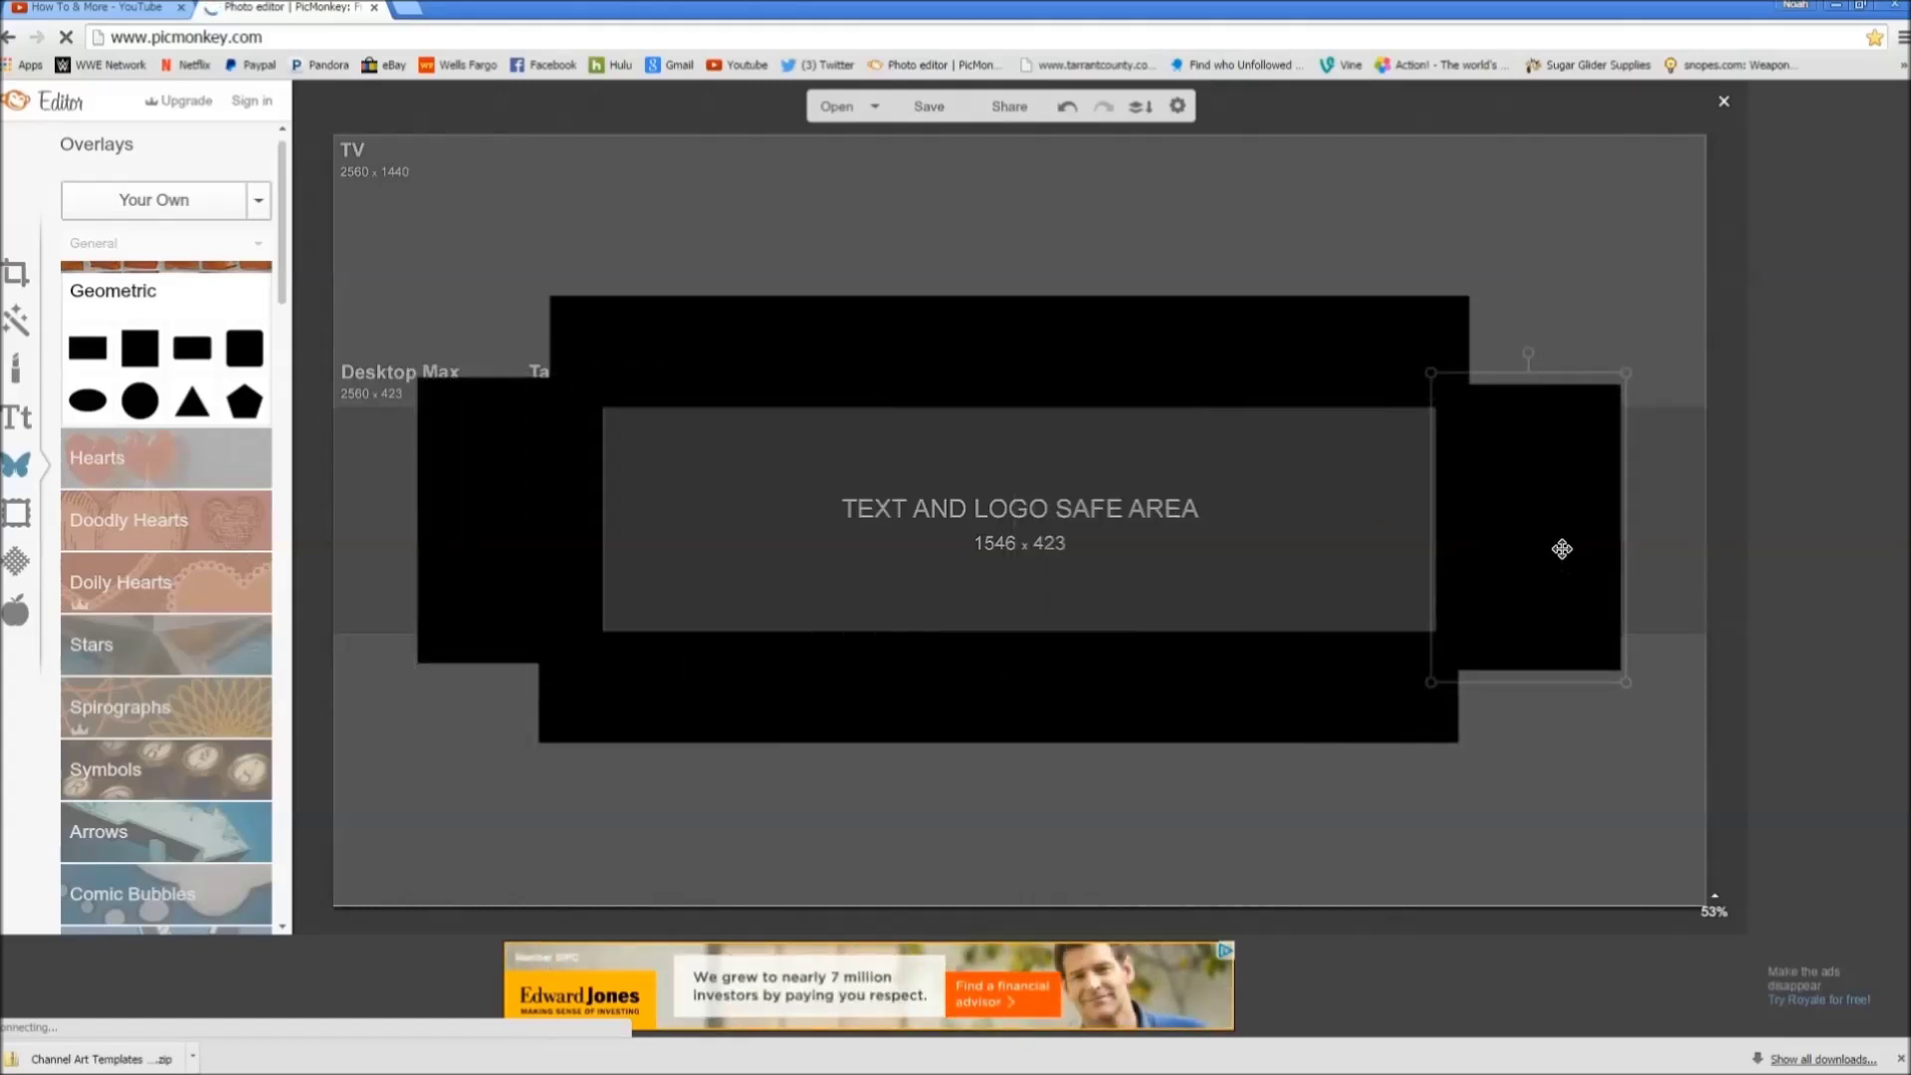
left_click(683, 221)
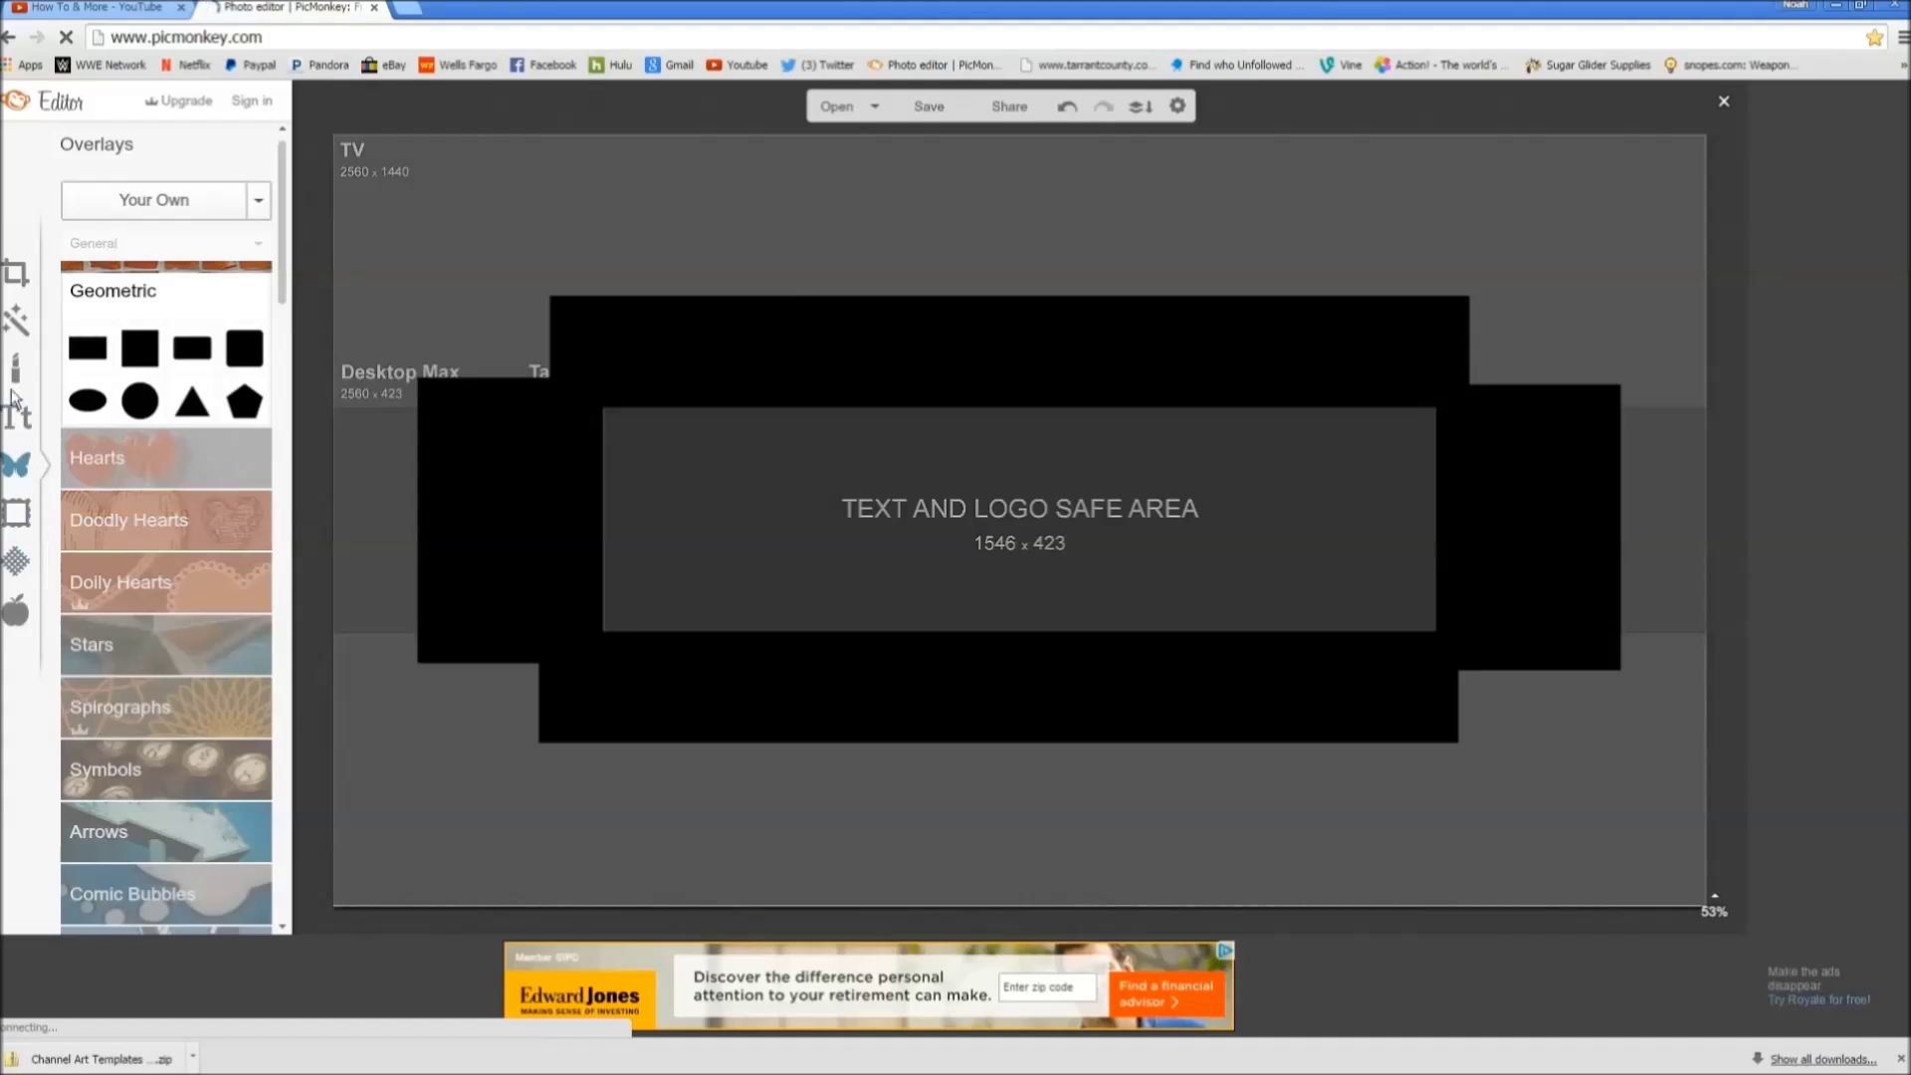
Step: Paint the whole template background white using the Draw effect with a brush size of 600, and apply it
left_click(14, 324)
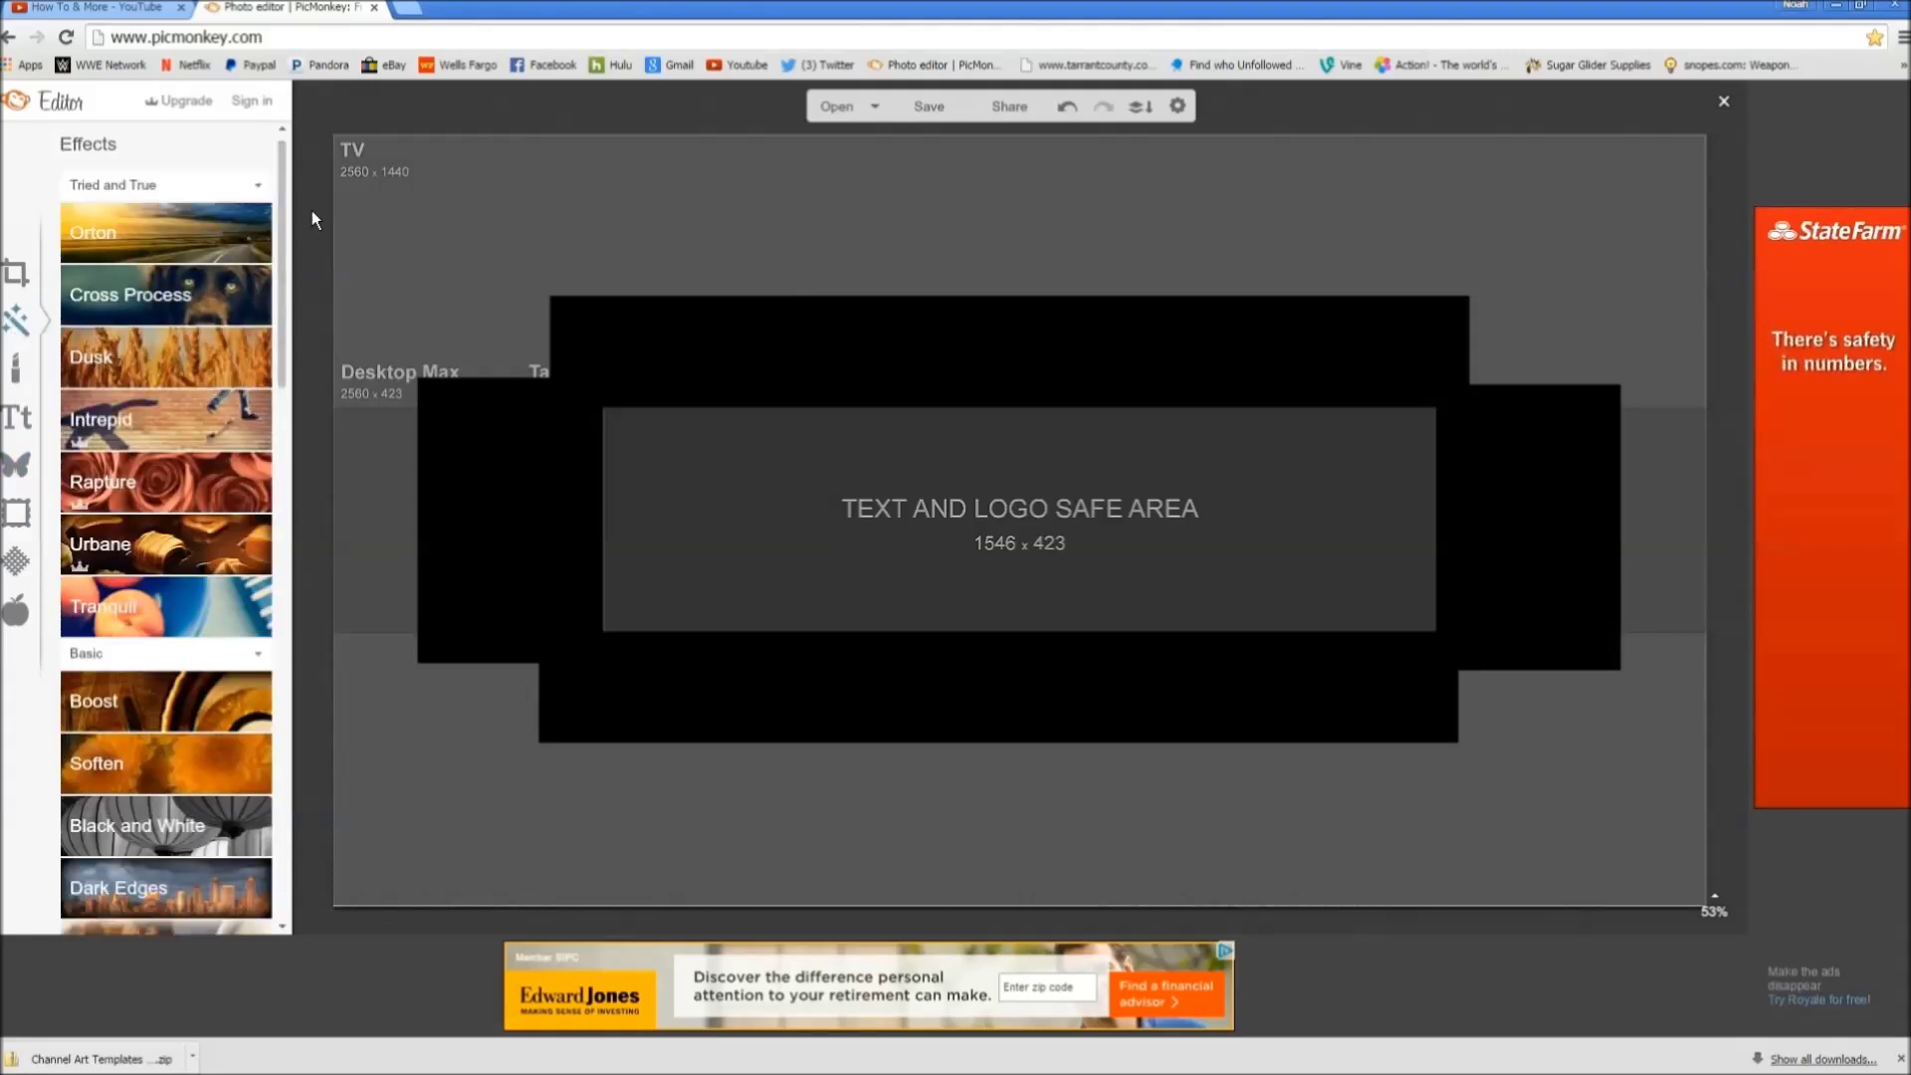
left_click_drag(287, 172, 251, 639)
scroll(251, 639, "down", 5)
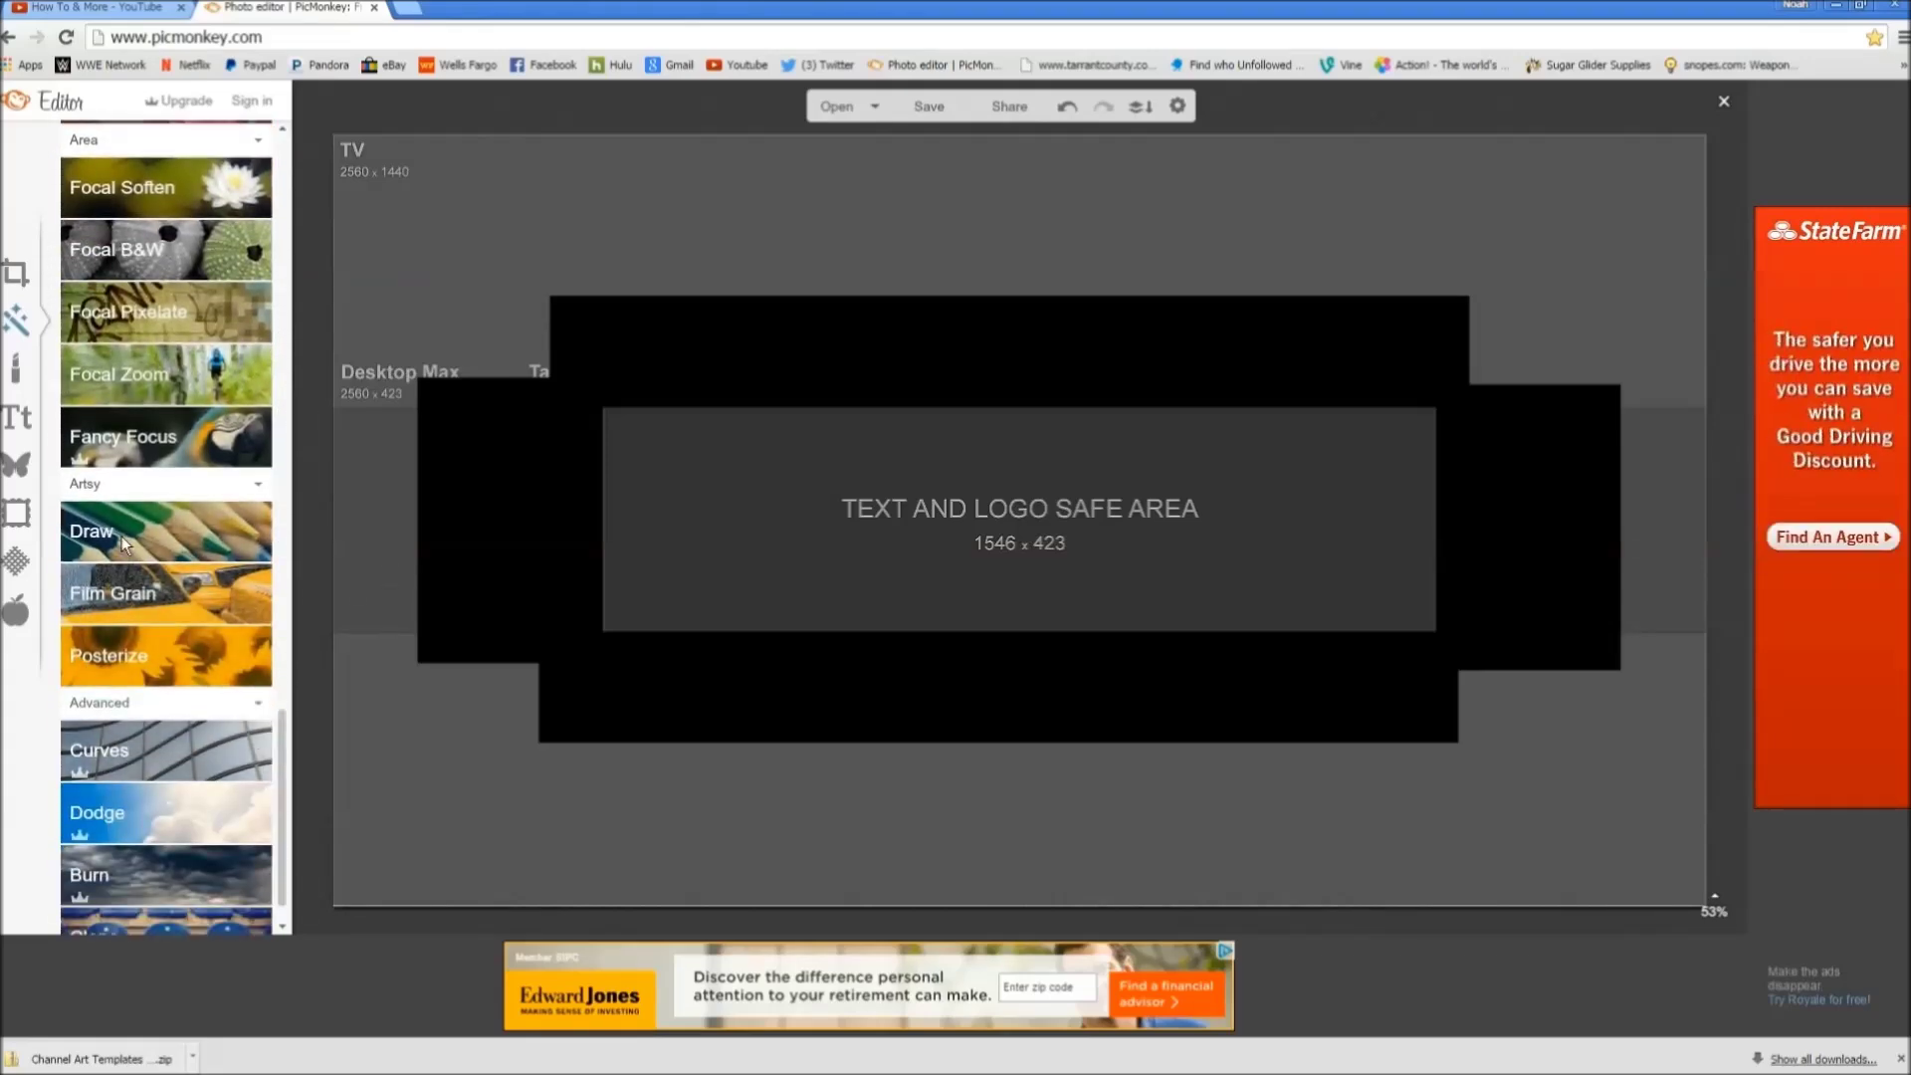
left_click(121, 538)
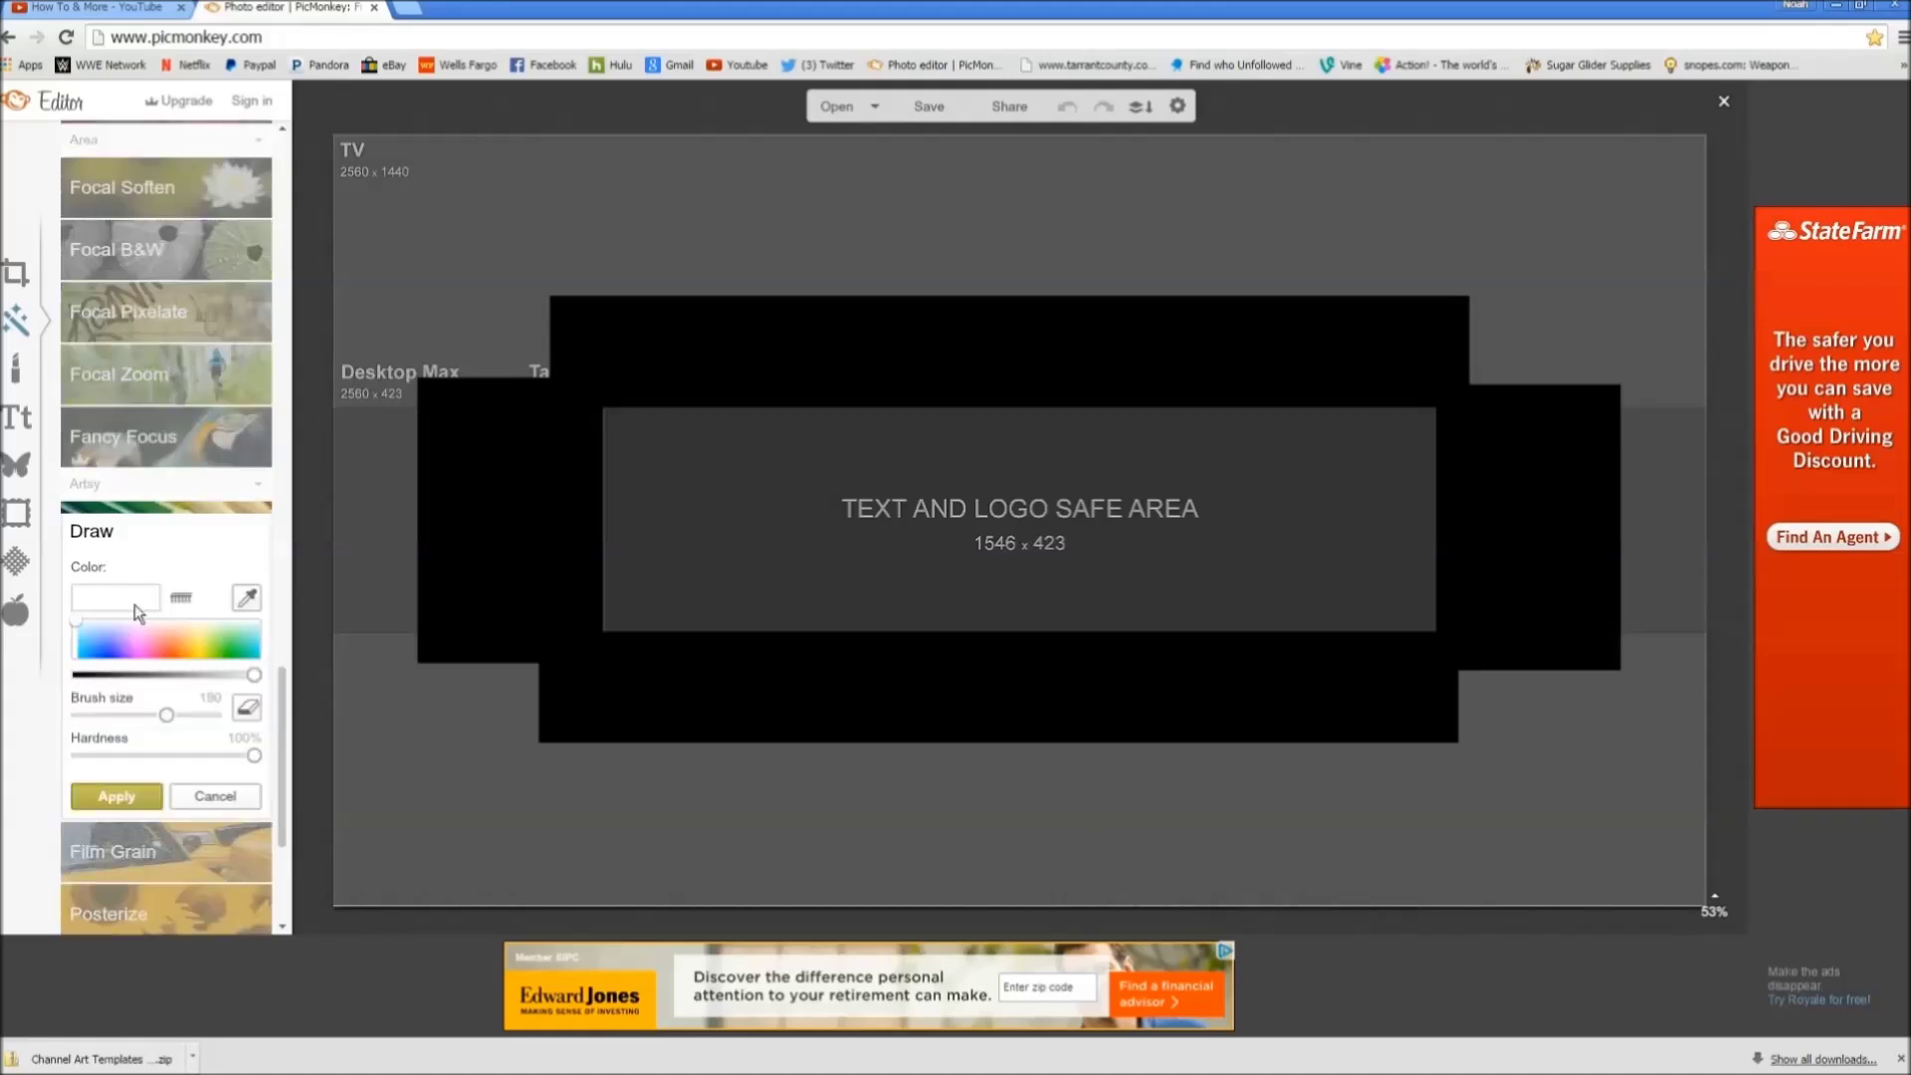
left_click_drag(167, 724, 259, 735)
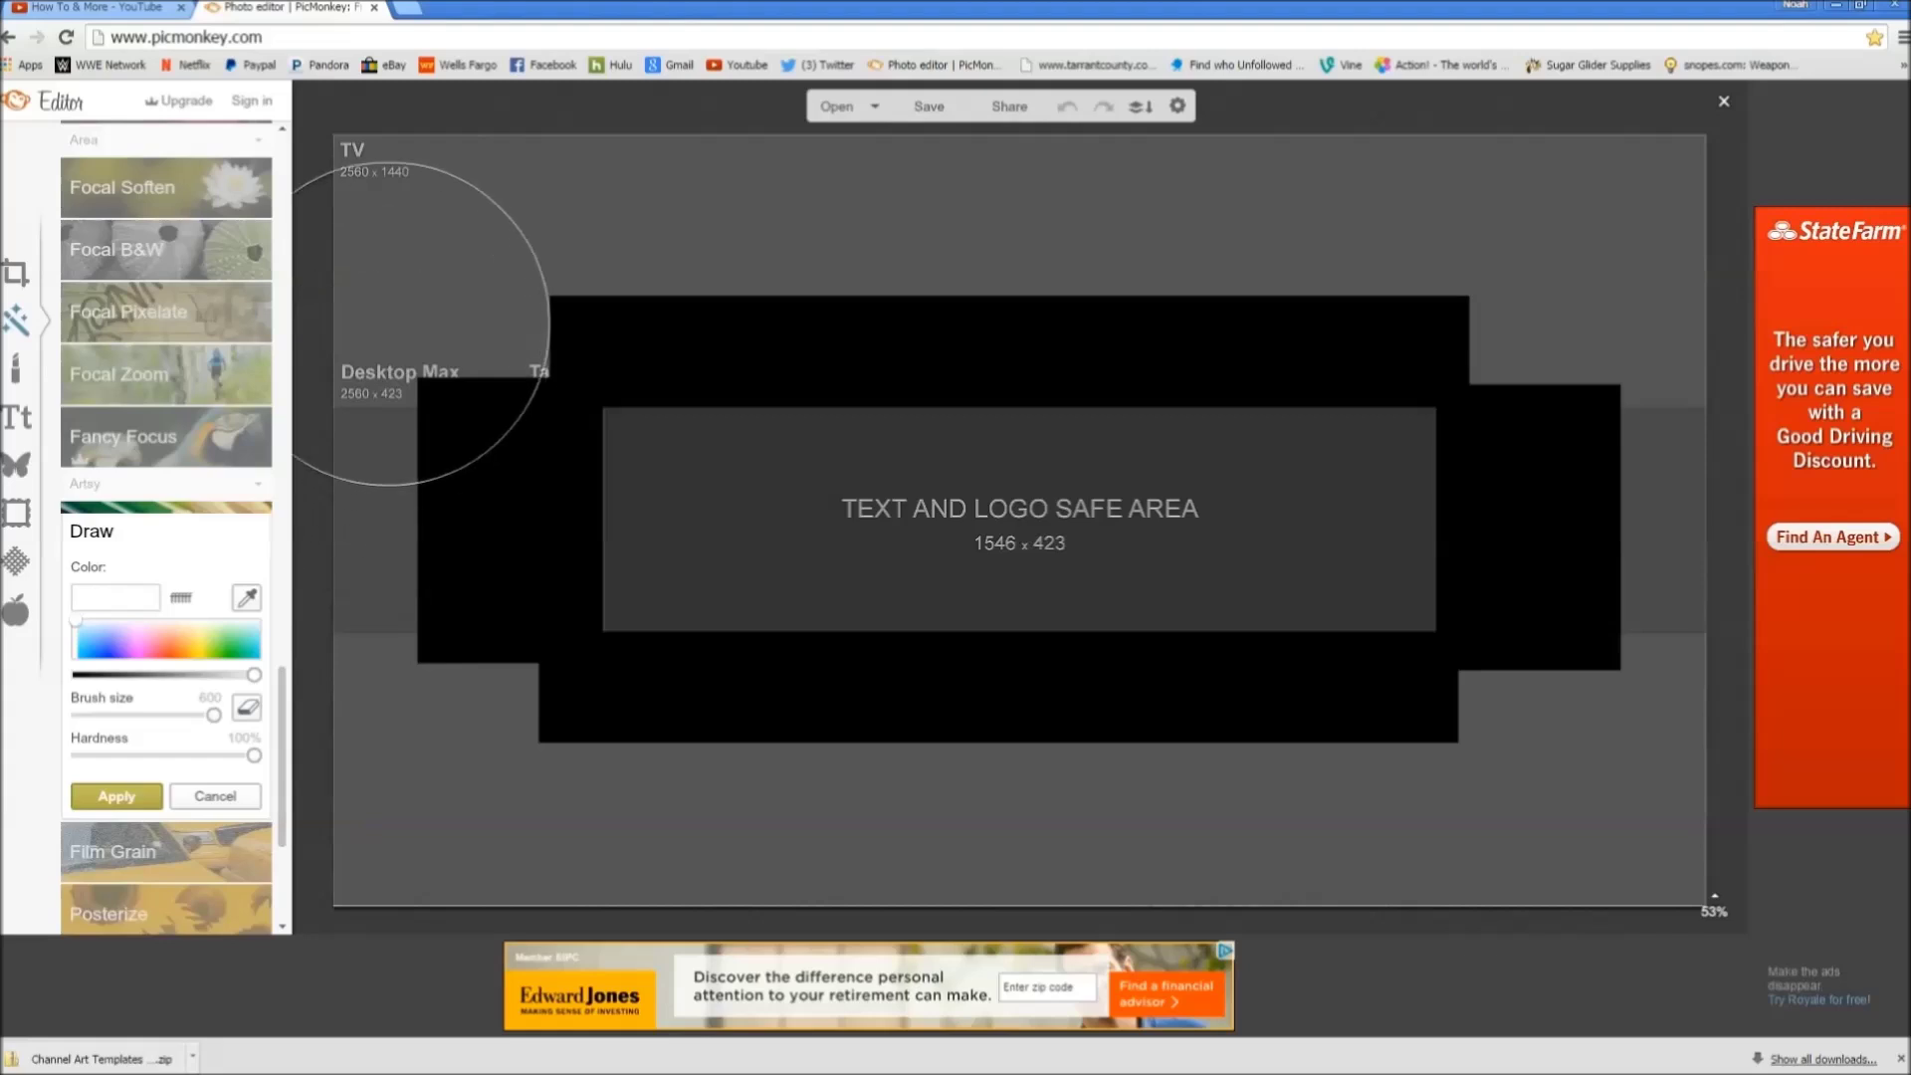
mouse_move(435, 219)
left_mouse_down()
mouse_move(1600, 194)
mouse_move(1771, 299)
mouse_move(1357, 362)
mouse_move(474, 376)
mouse_move(408, 508)
mouse_move(1045, 674)
mouse_move(1174, 789)
mouse_move(1684, 868)
left_mouse_up()
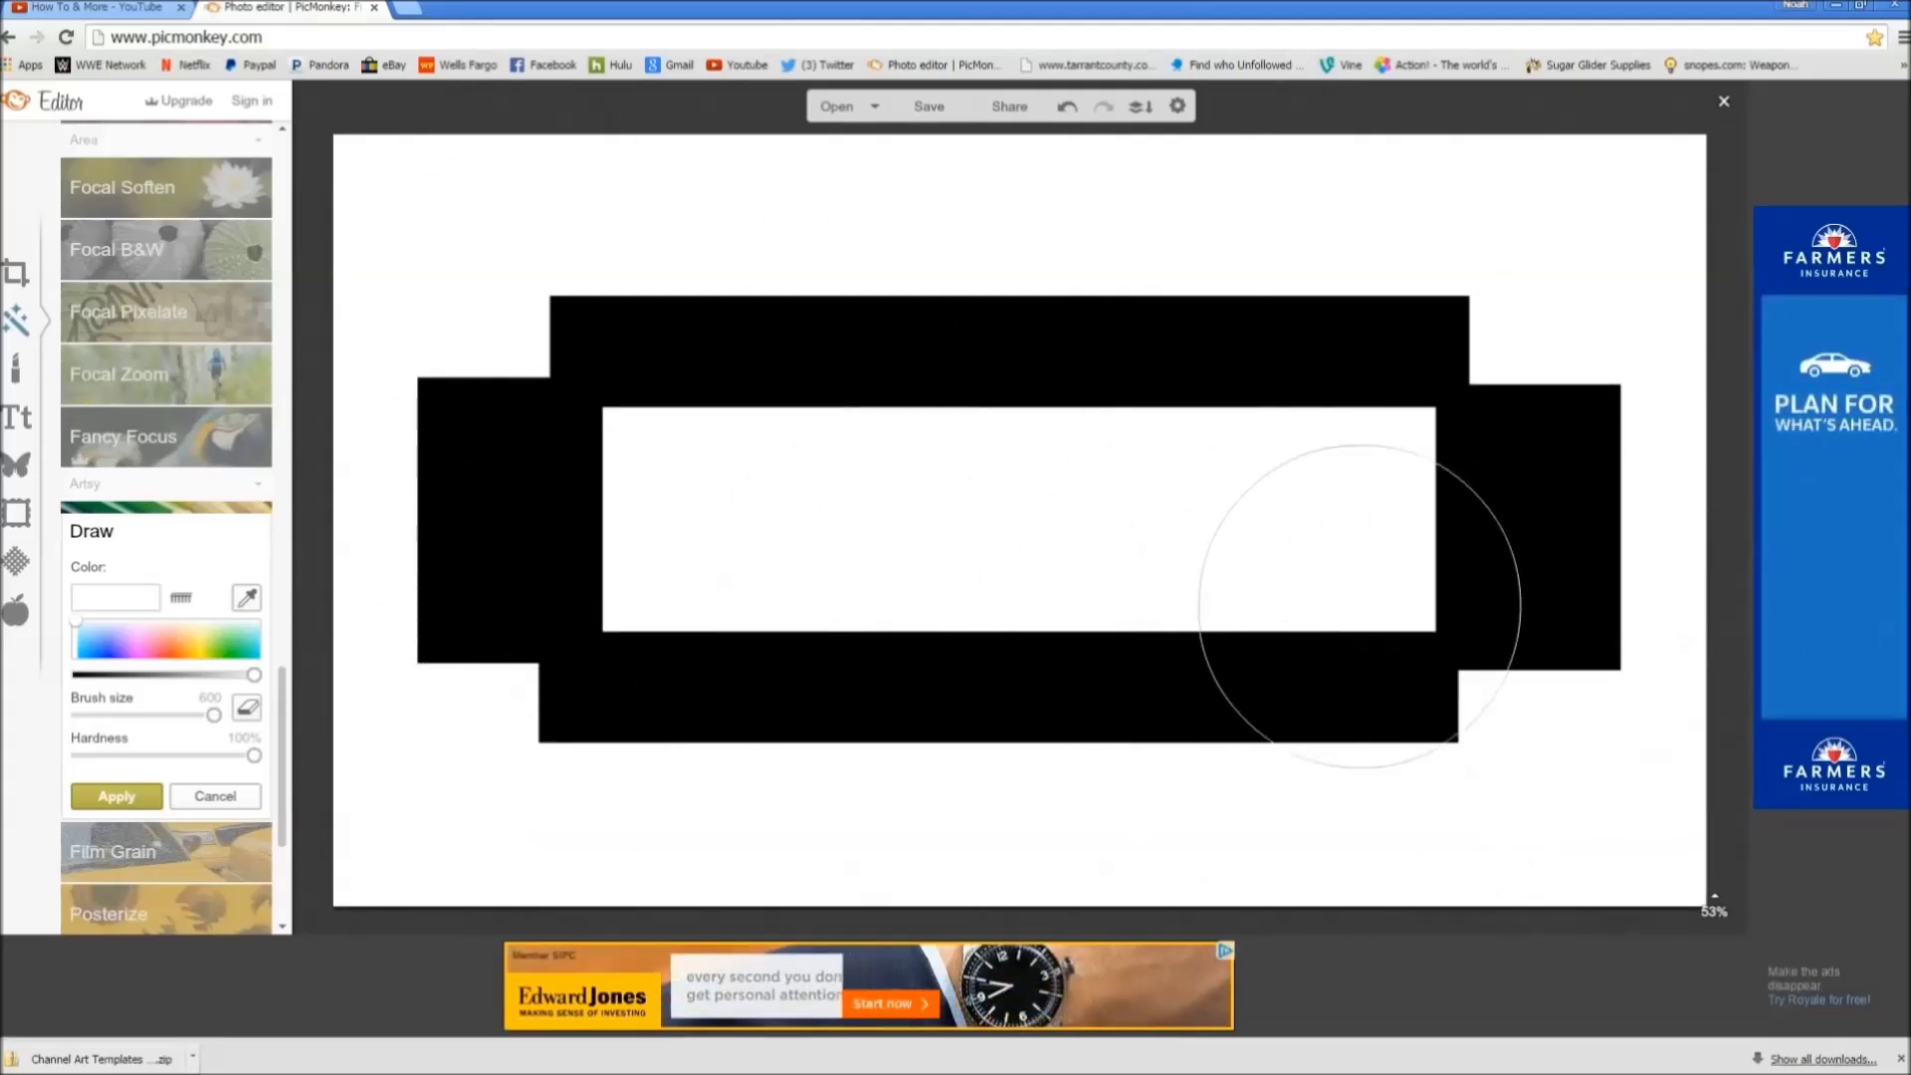
left_click(85, 797)
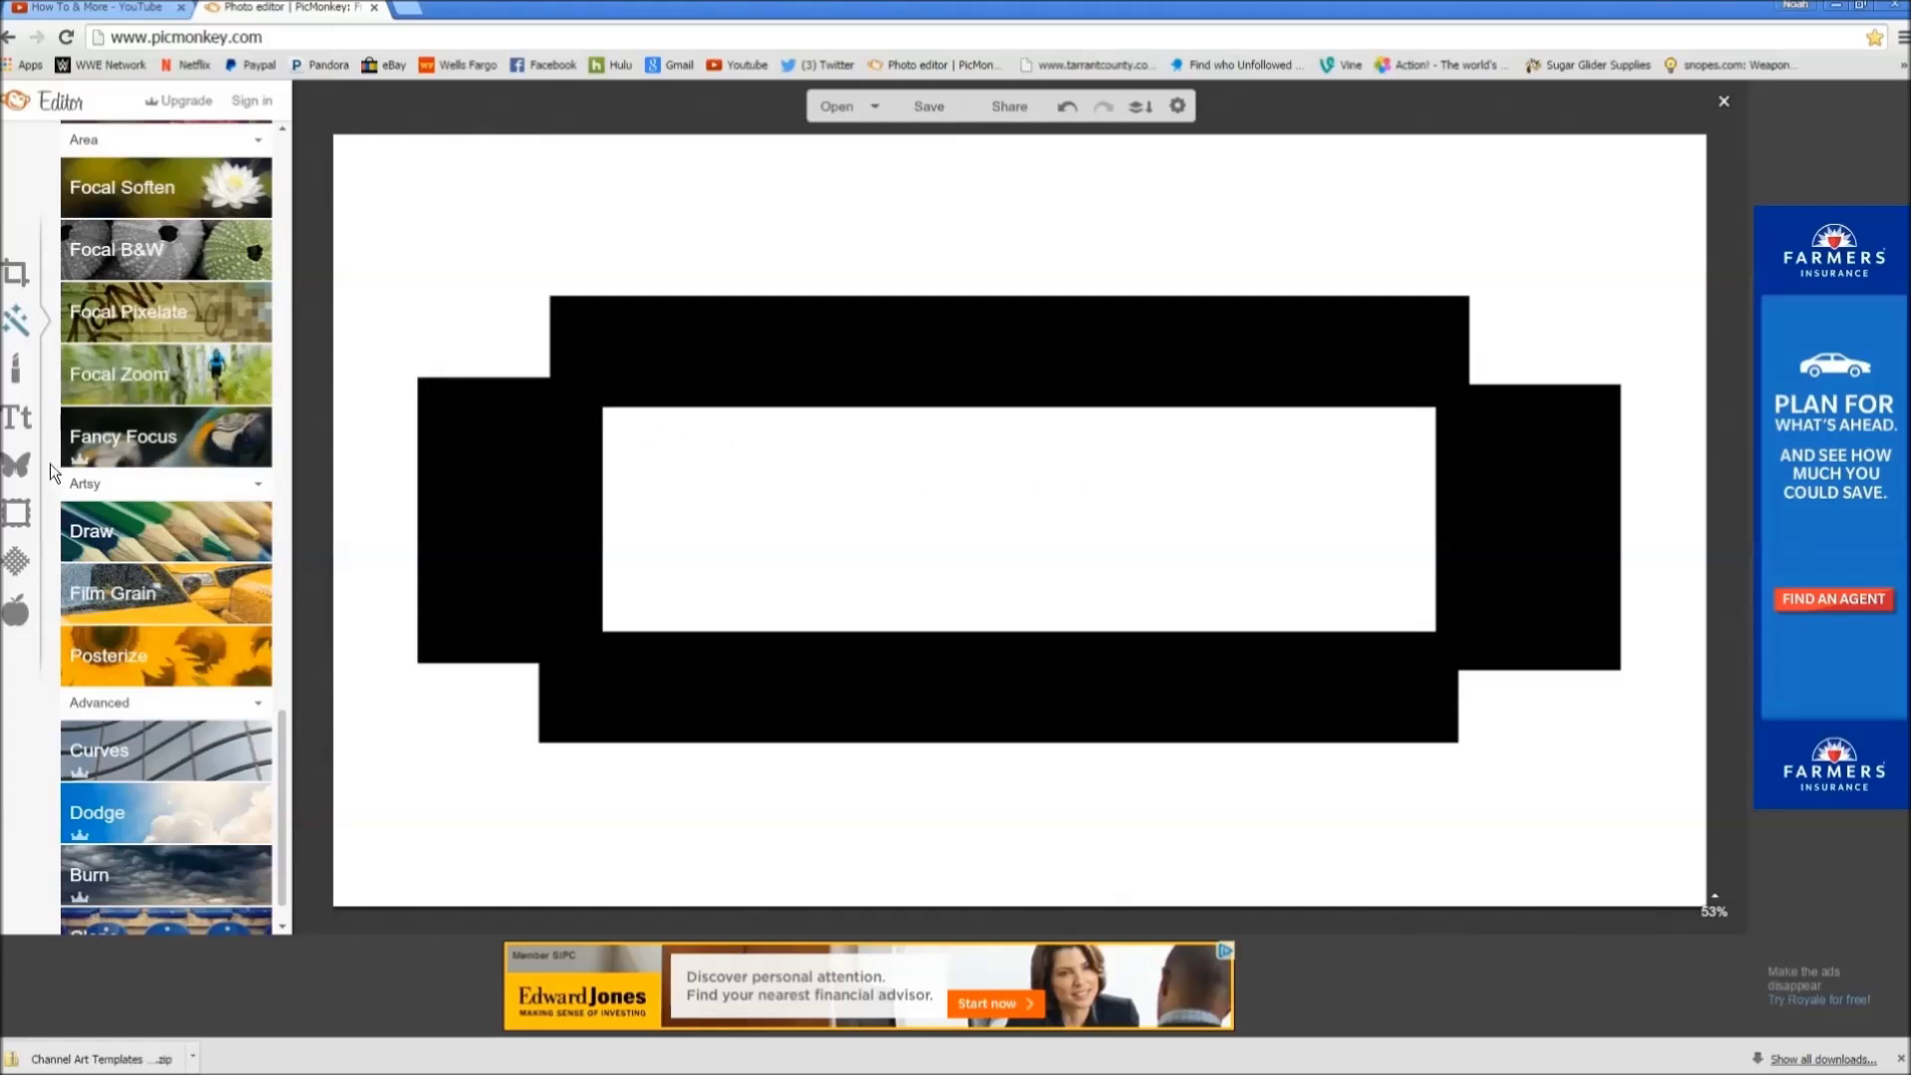
Step: Add the photo IMG_20121208_223714.jpg from the New Pics of me folder in Pics > Me as a custom overlay
left_click(16, 464)
left_click(140, 203)
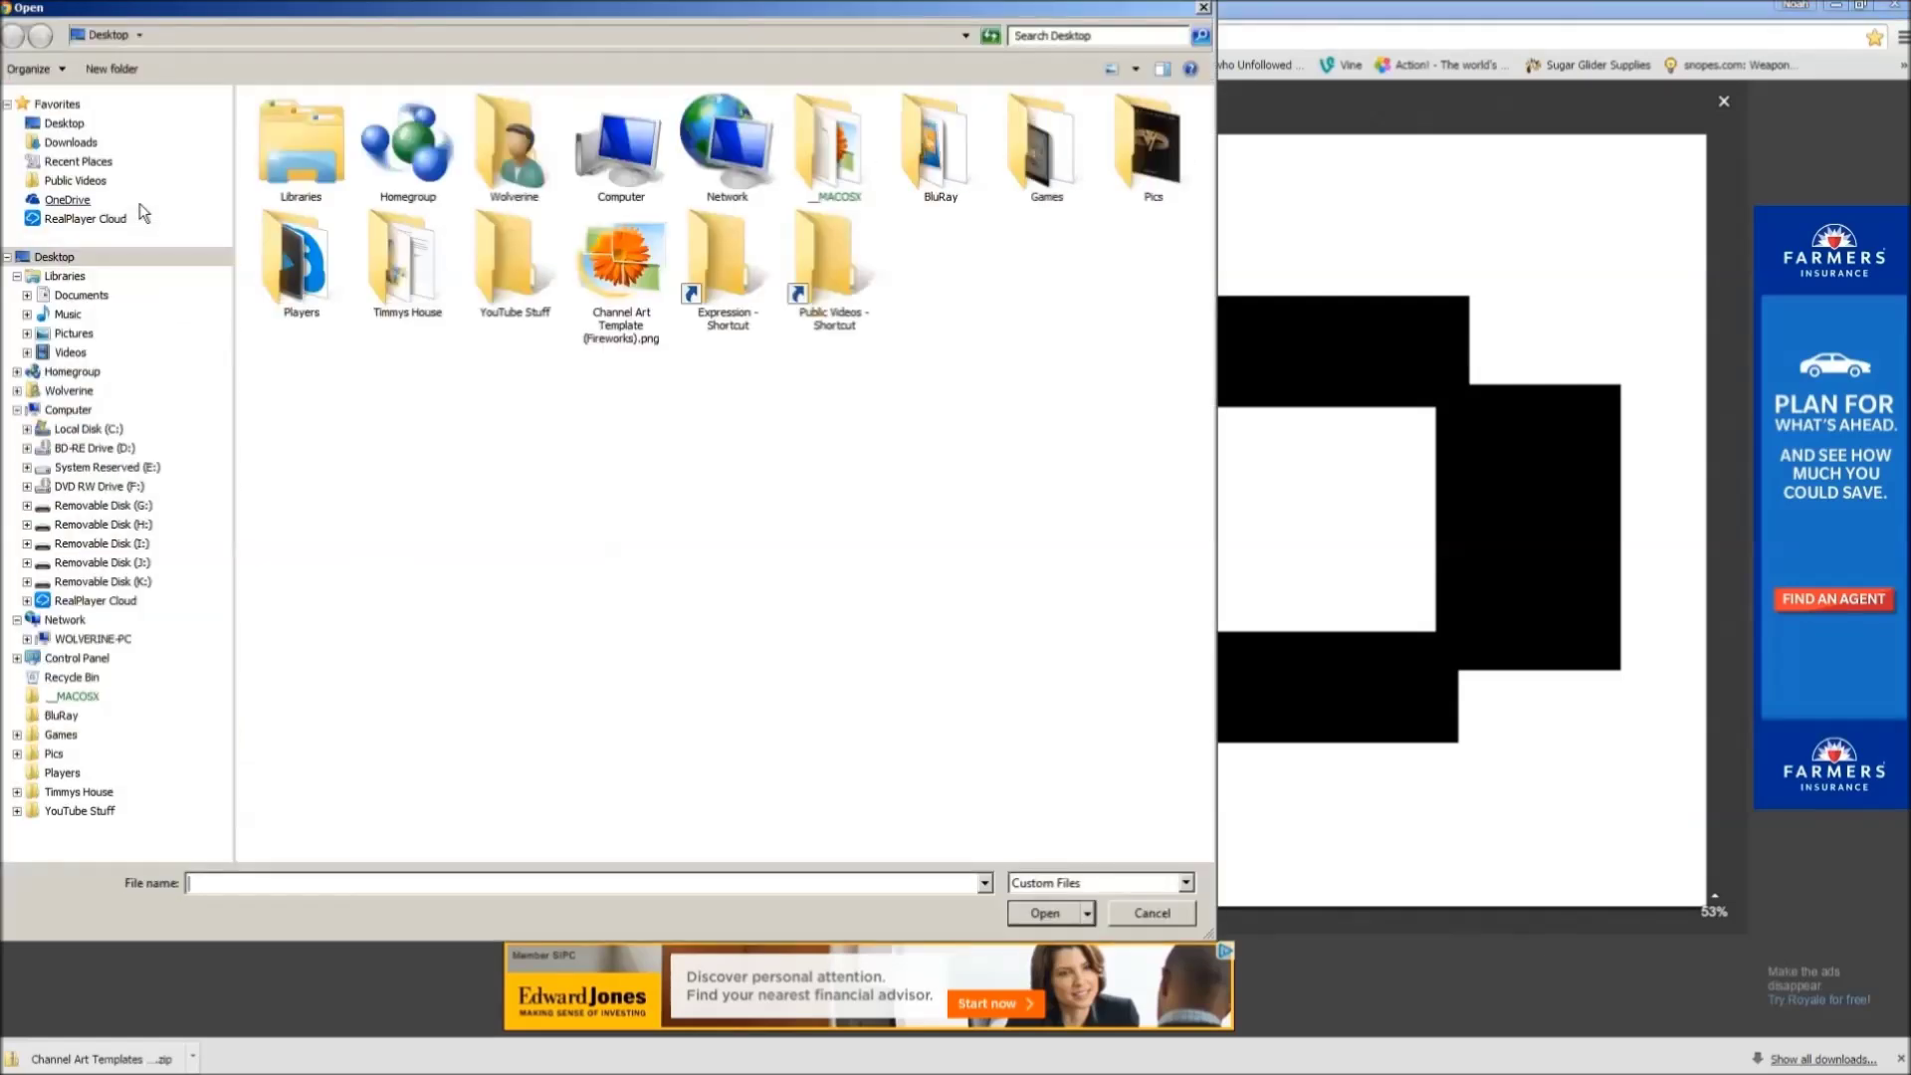
double_click(1146, 166)
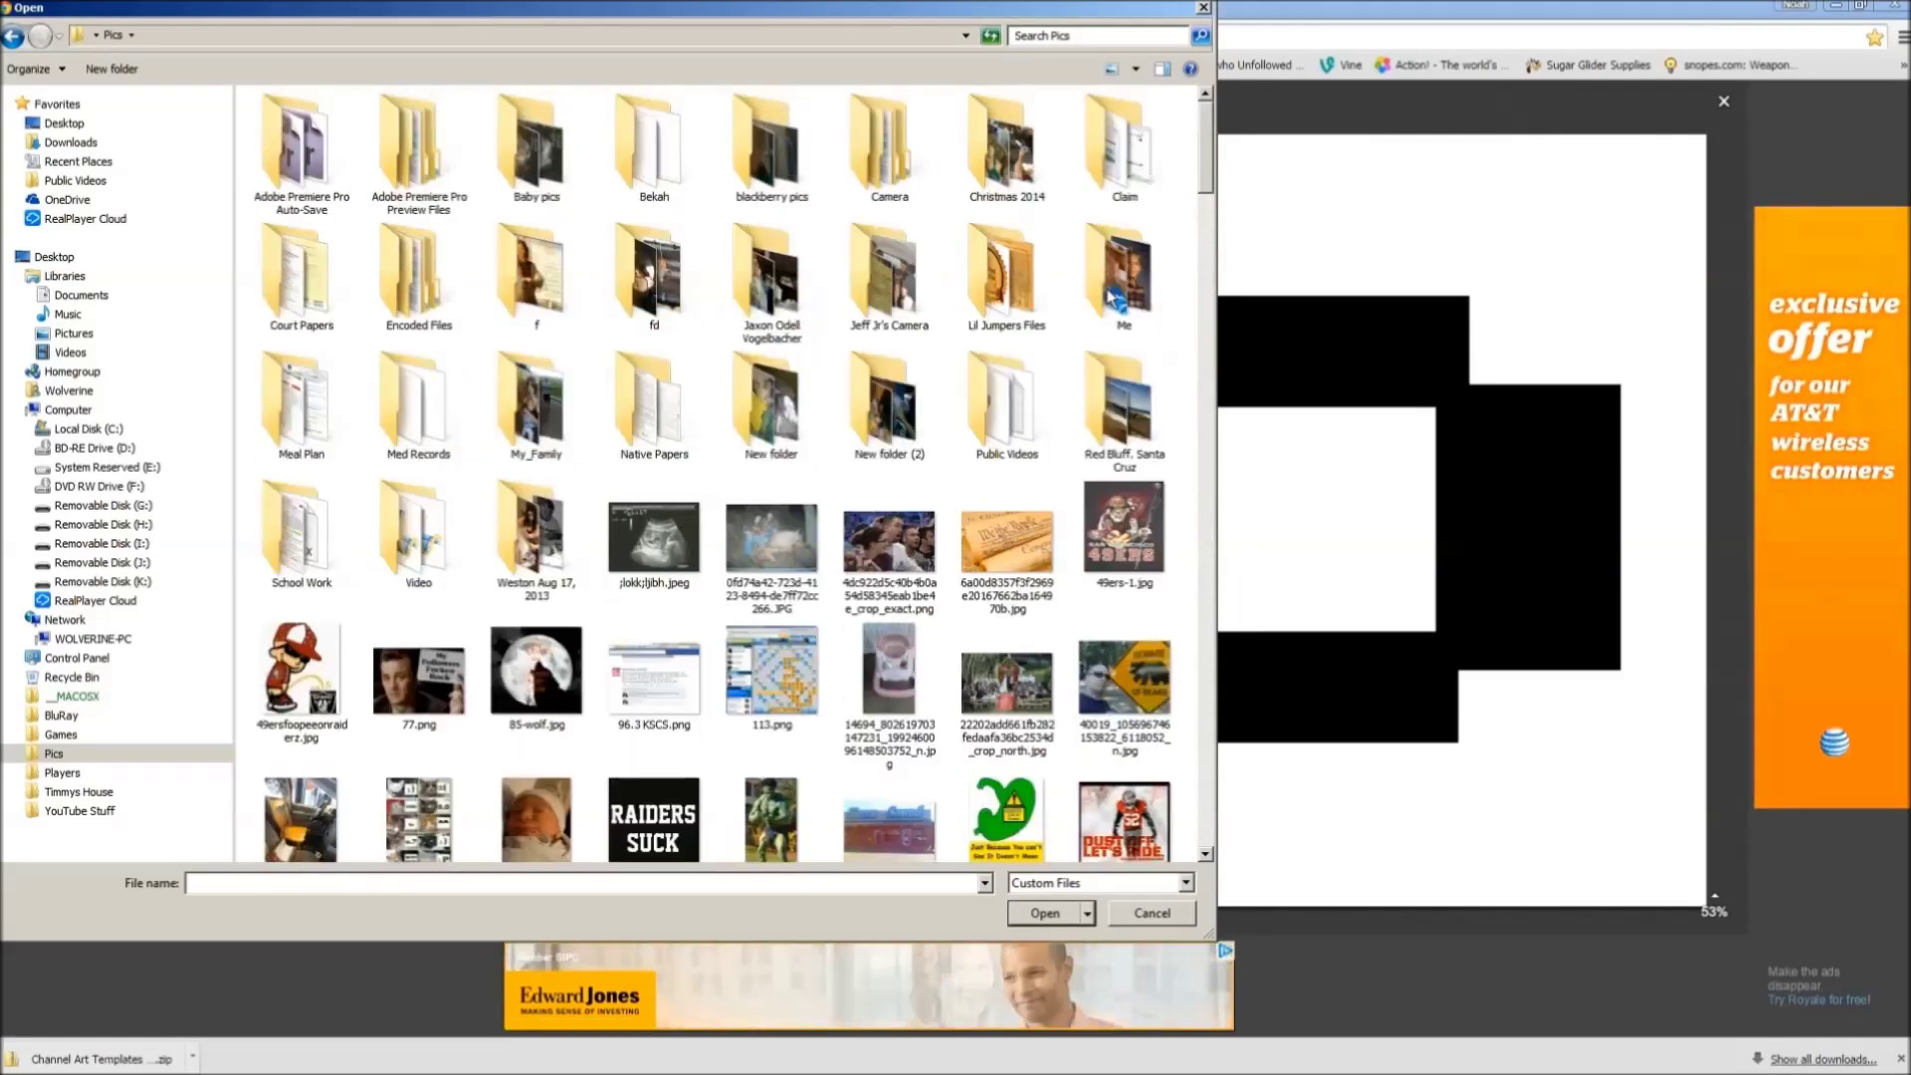
double_click(1111, 294)
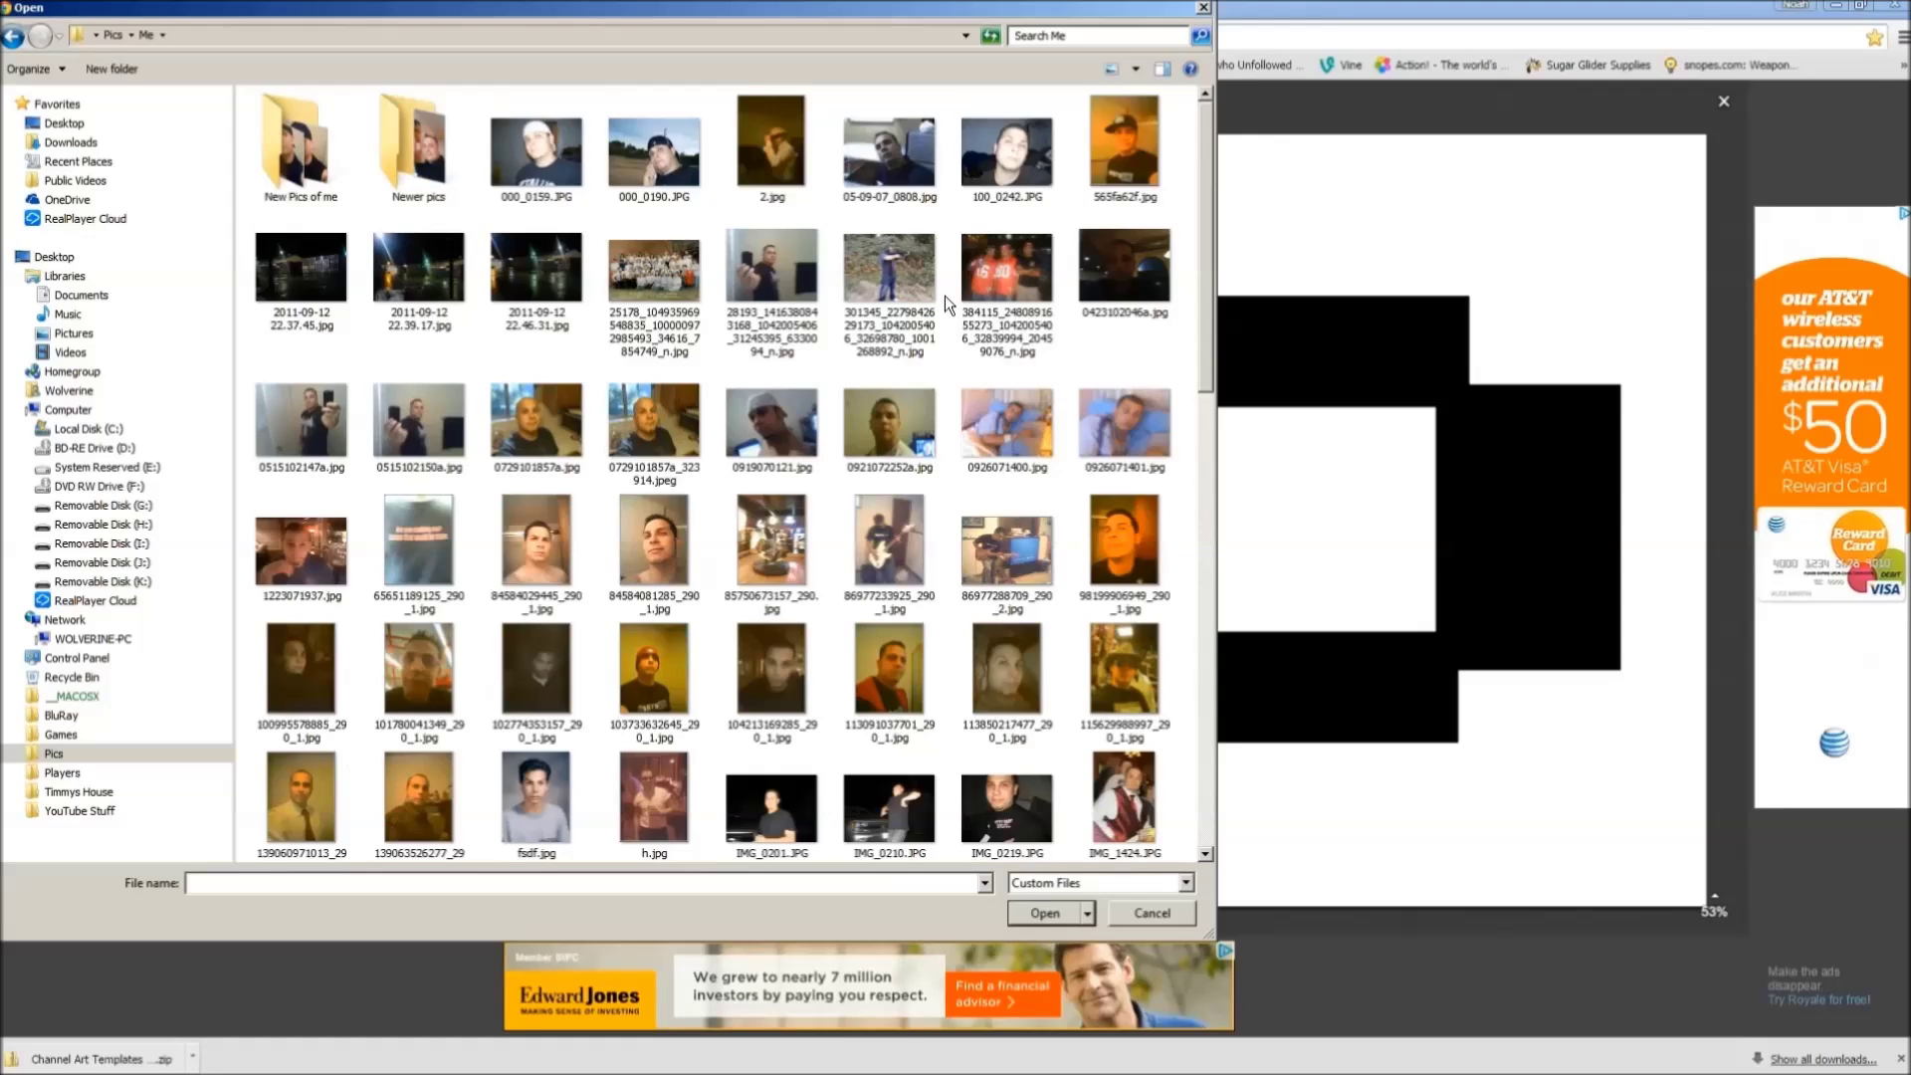
double_click(321, 175)
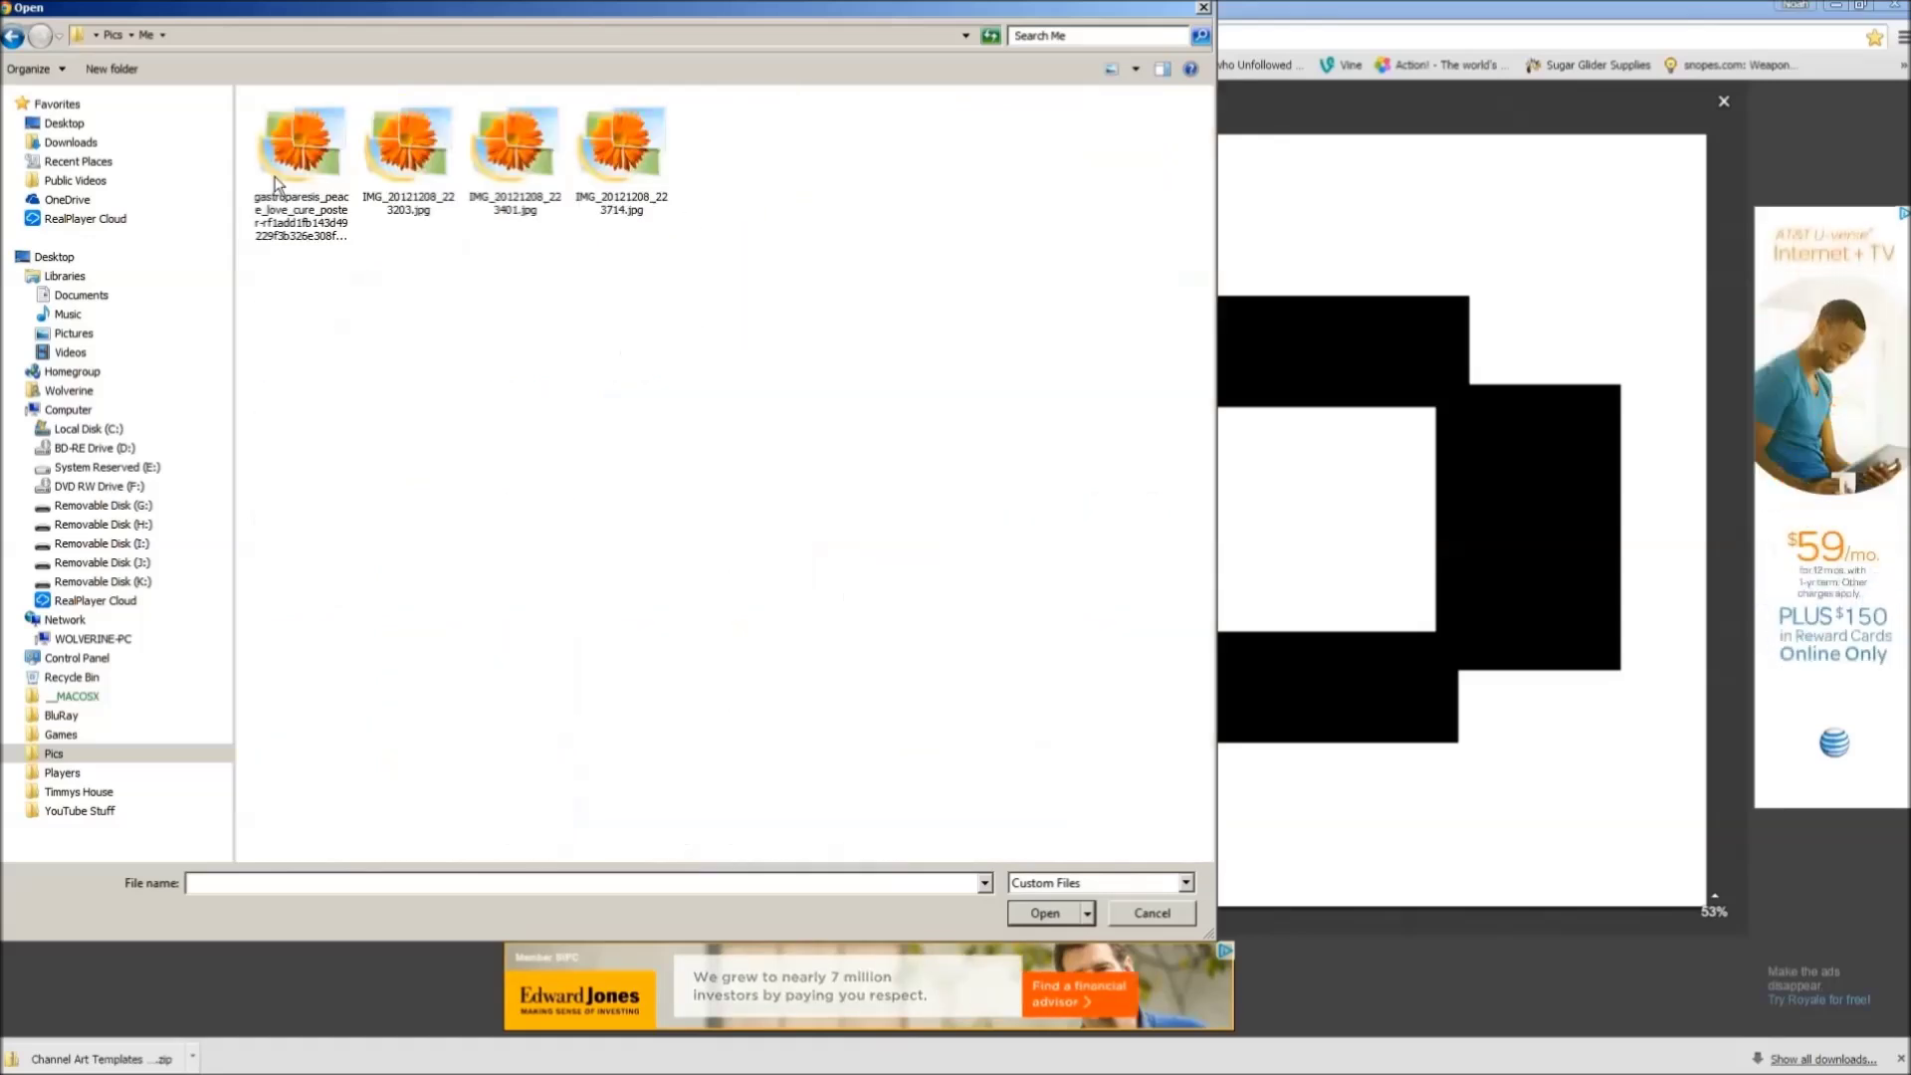
double_click(617, 159)
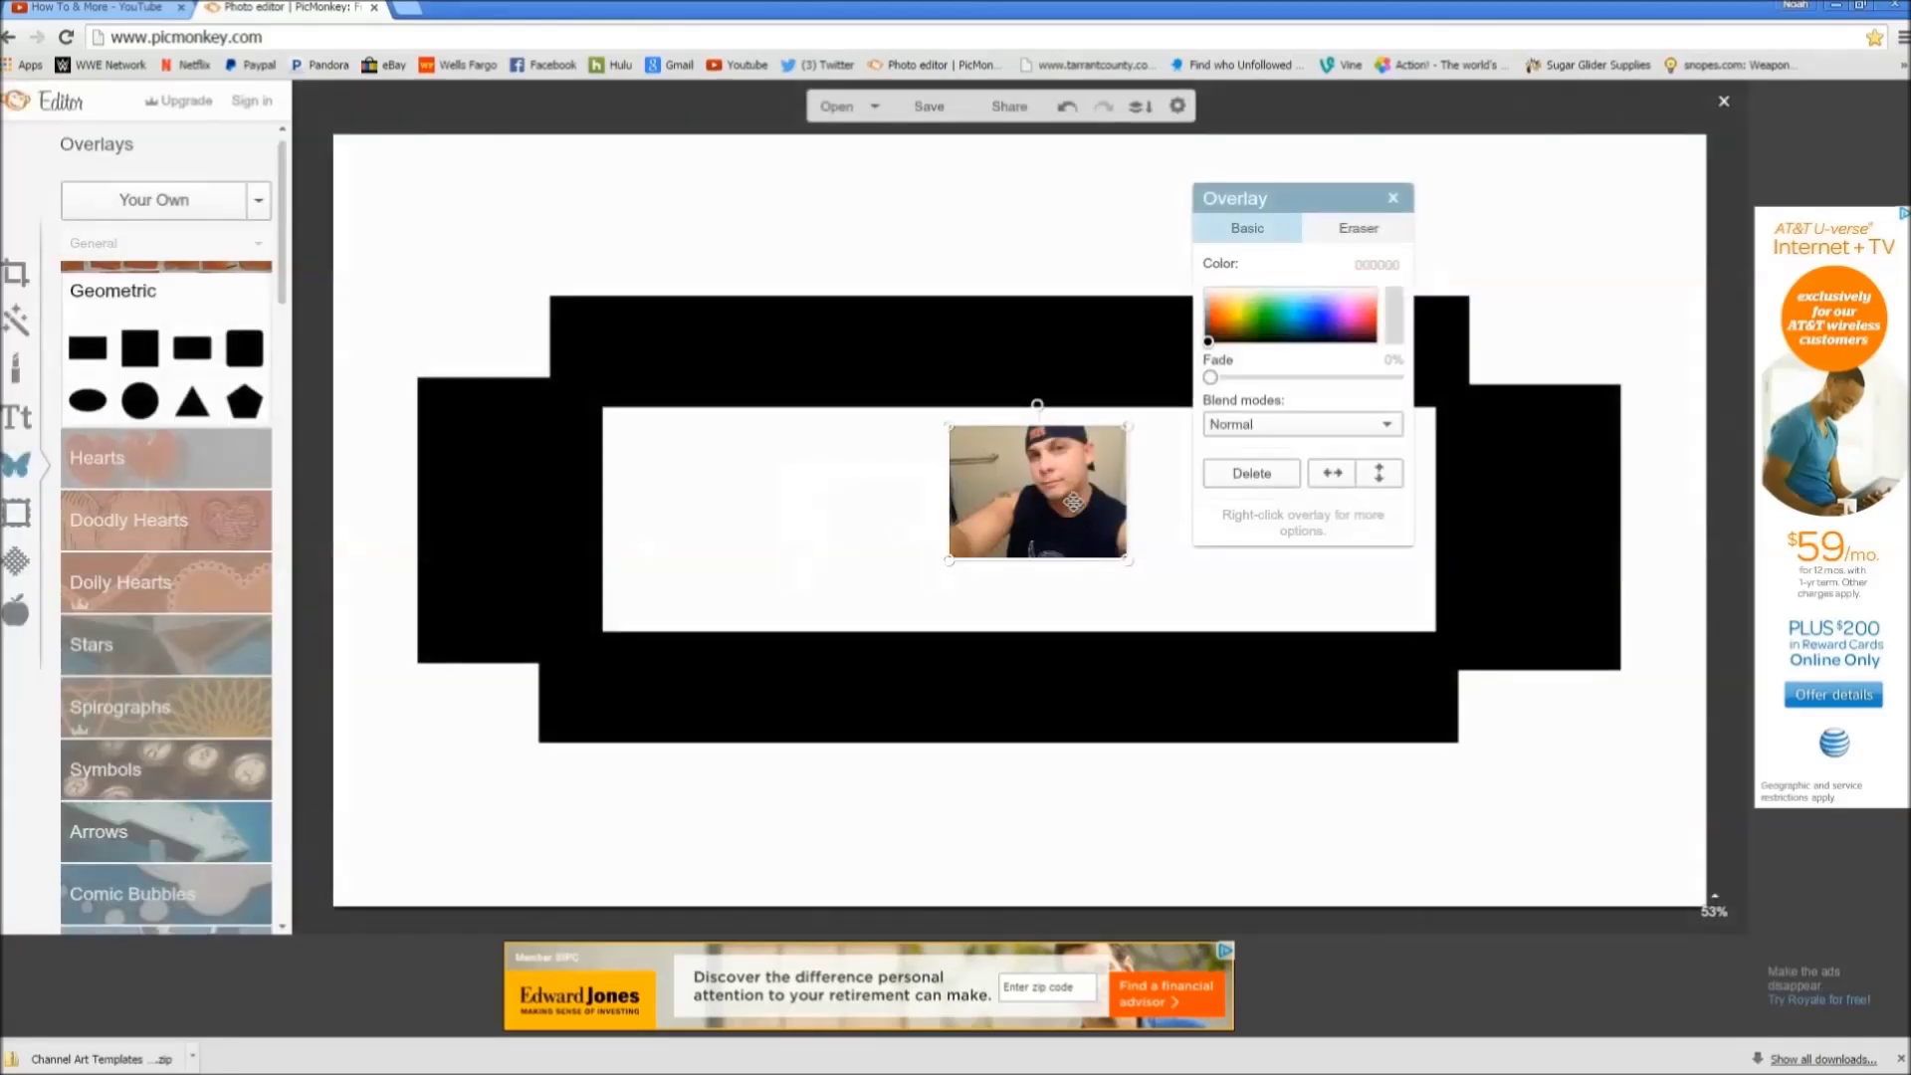
Step: Position the photo in the middle of the safe area and enlarge it to fill the height between the black bars
left_click_drag(1073, 503, 1042, 573)
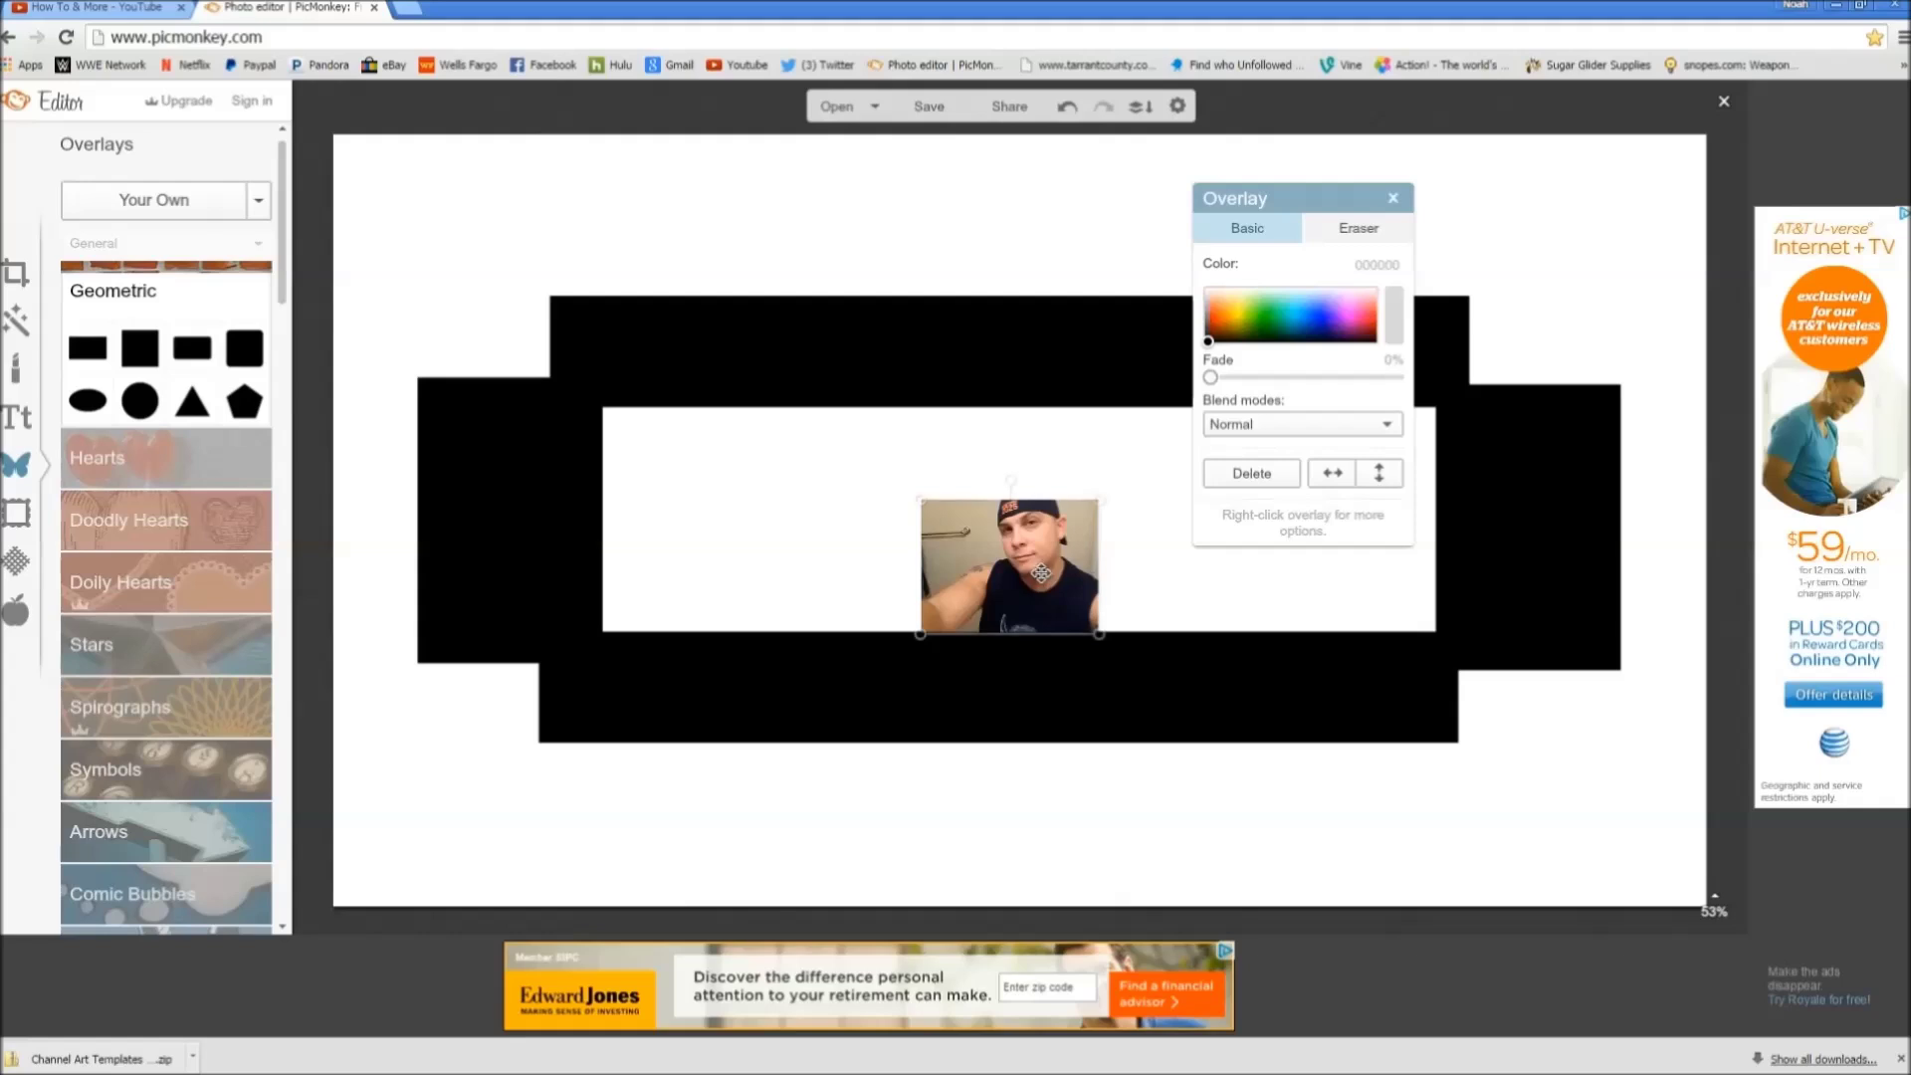
left_click_drag(1103, 501, 1228, 388)
left_click_drag(1137, 491, 1076, 493)
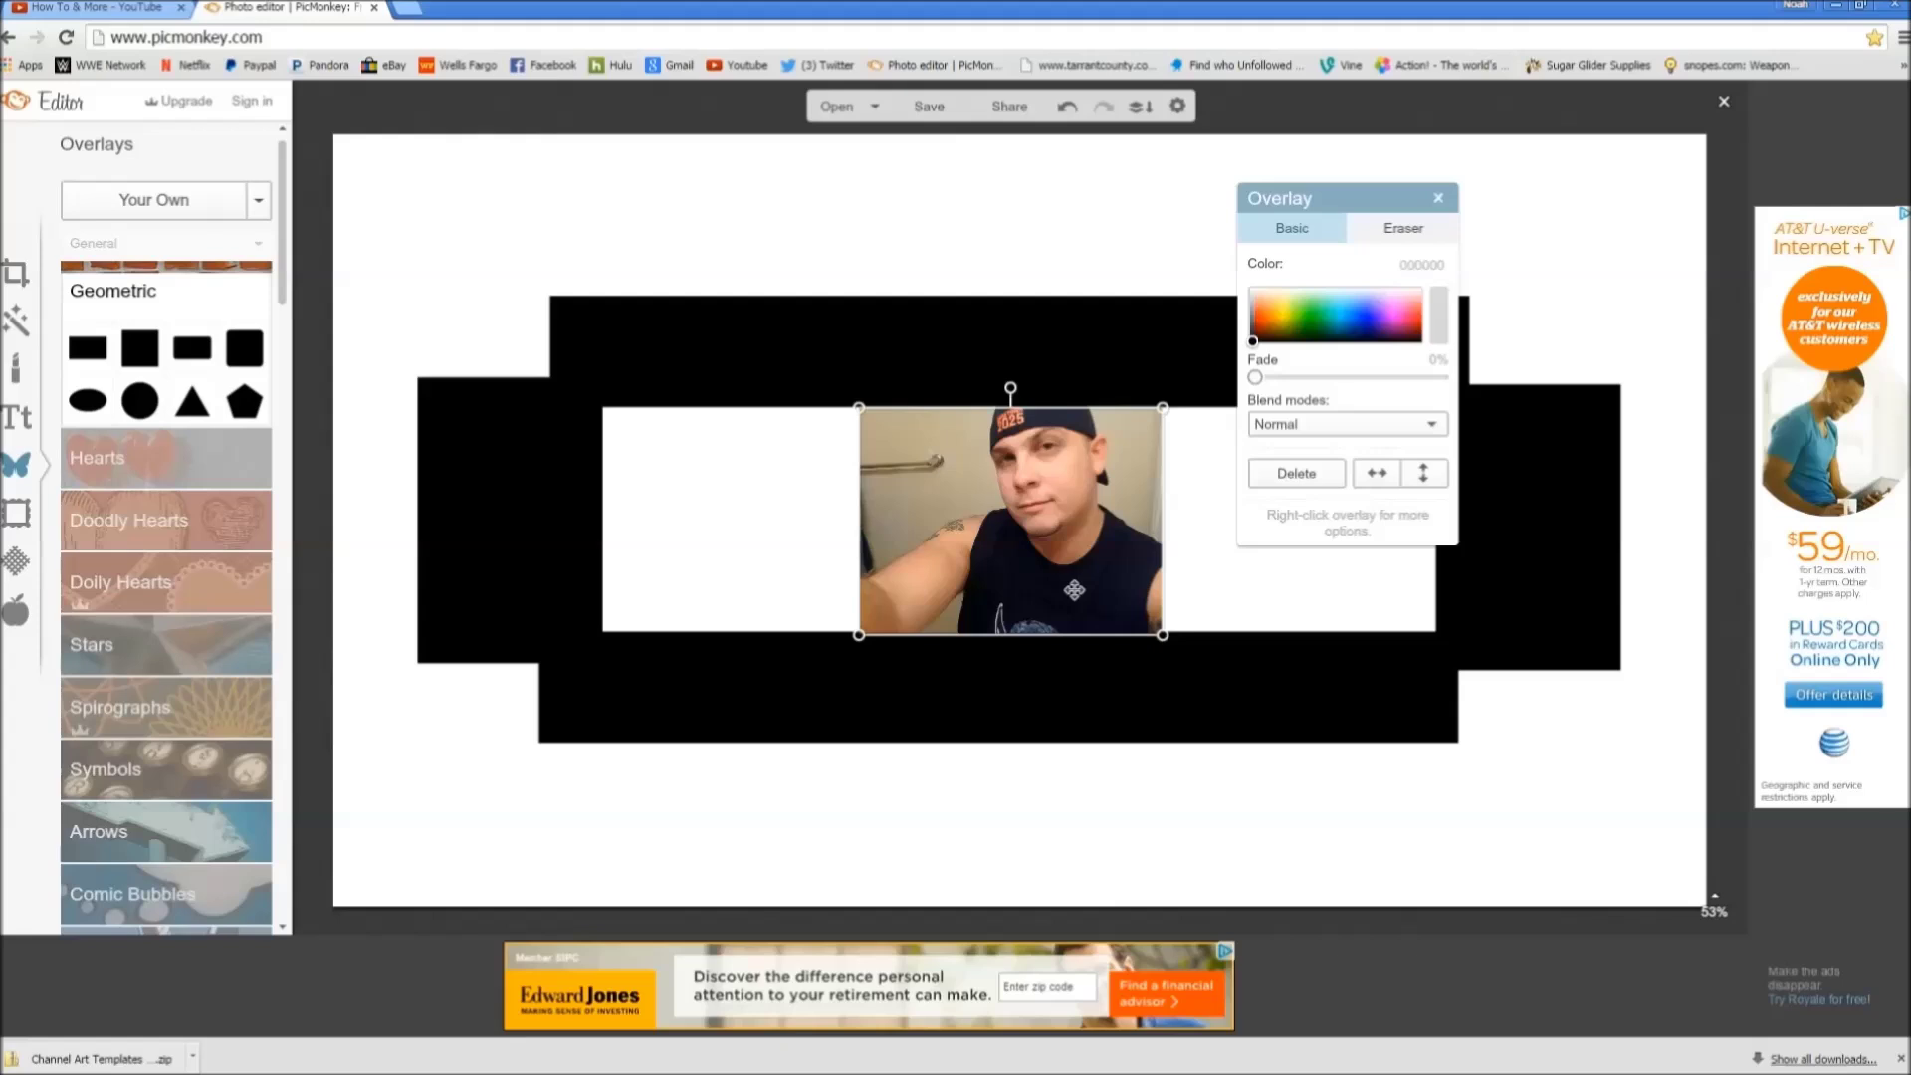
left_click(1320, 434)
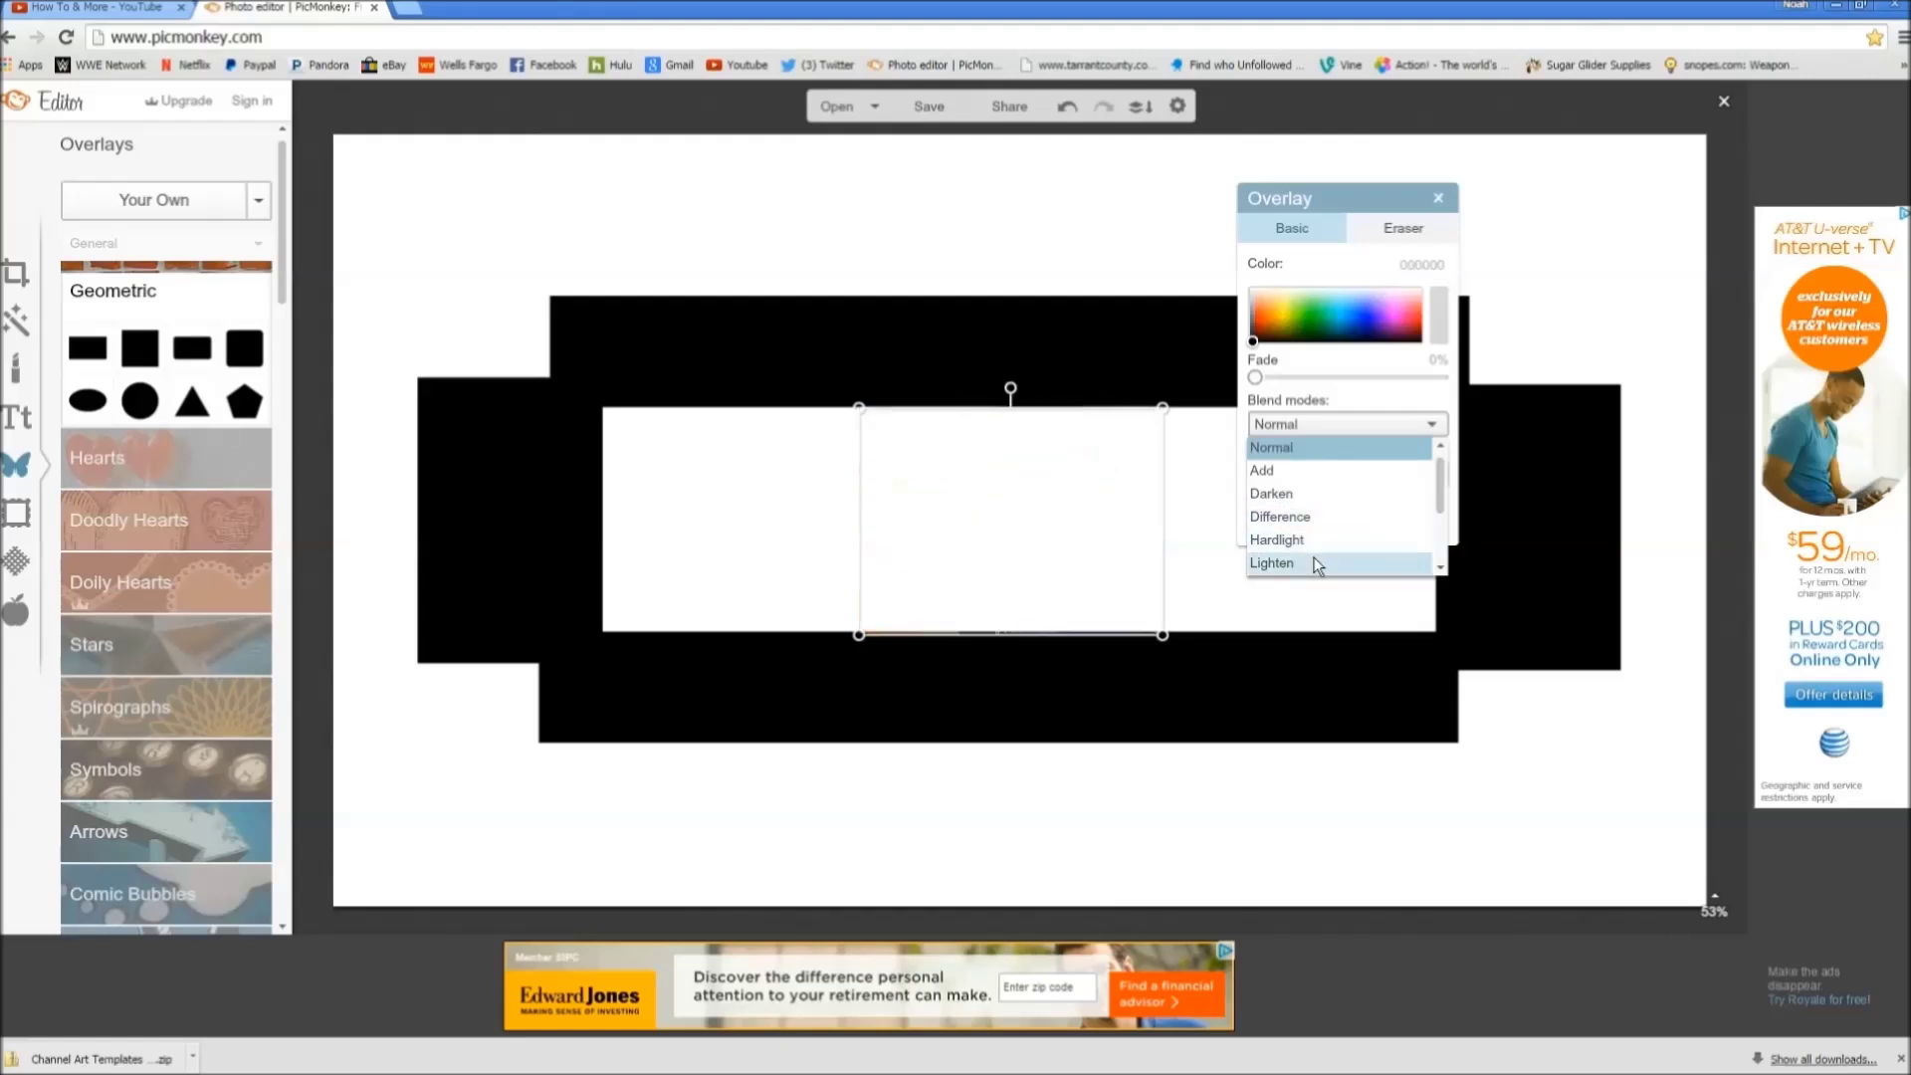
scroll(1389, 565, "down", 2)
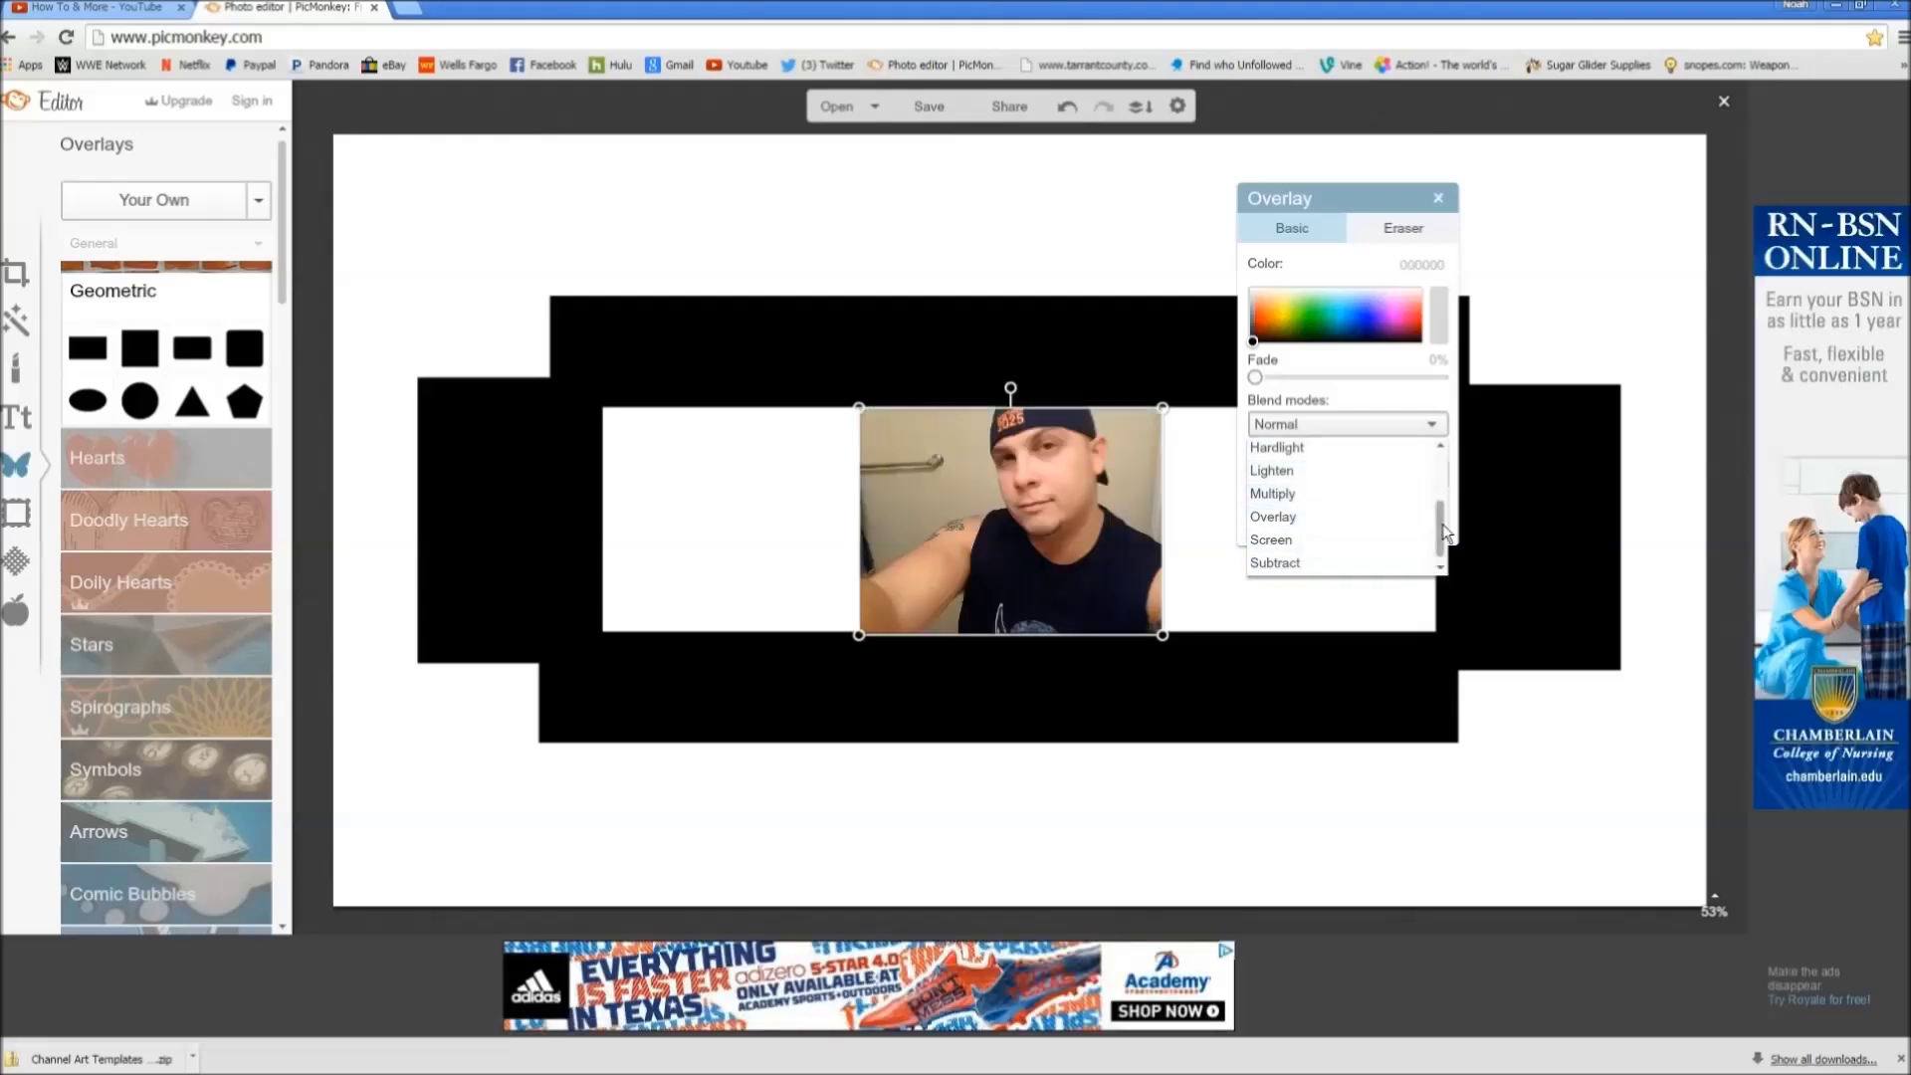
scroll(1424, 482, "up", 3)
left_click(1352, 423)
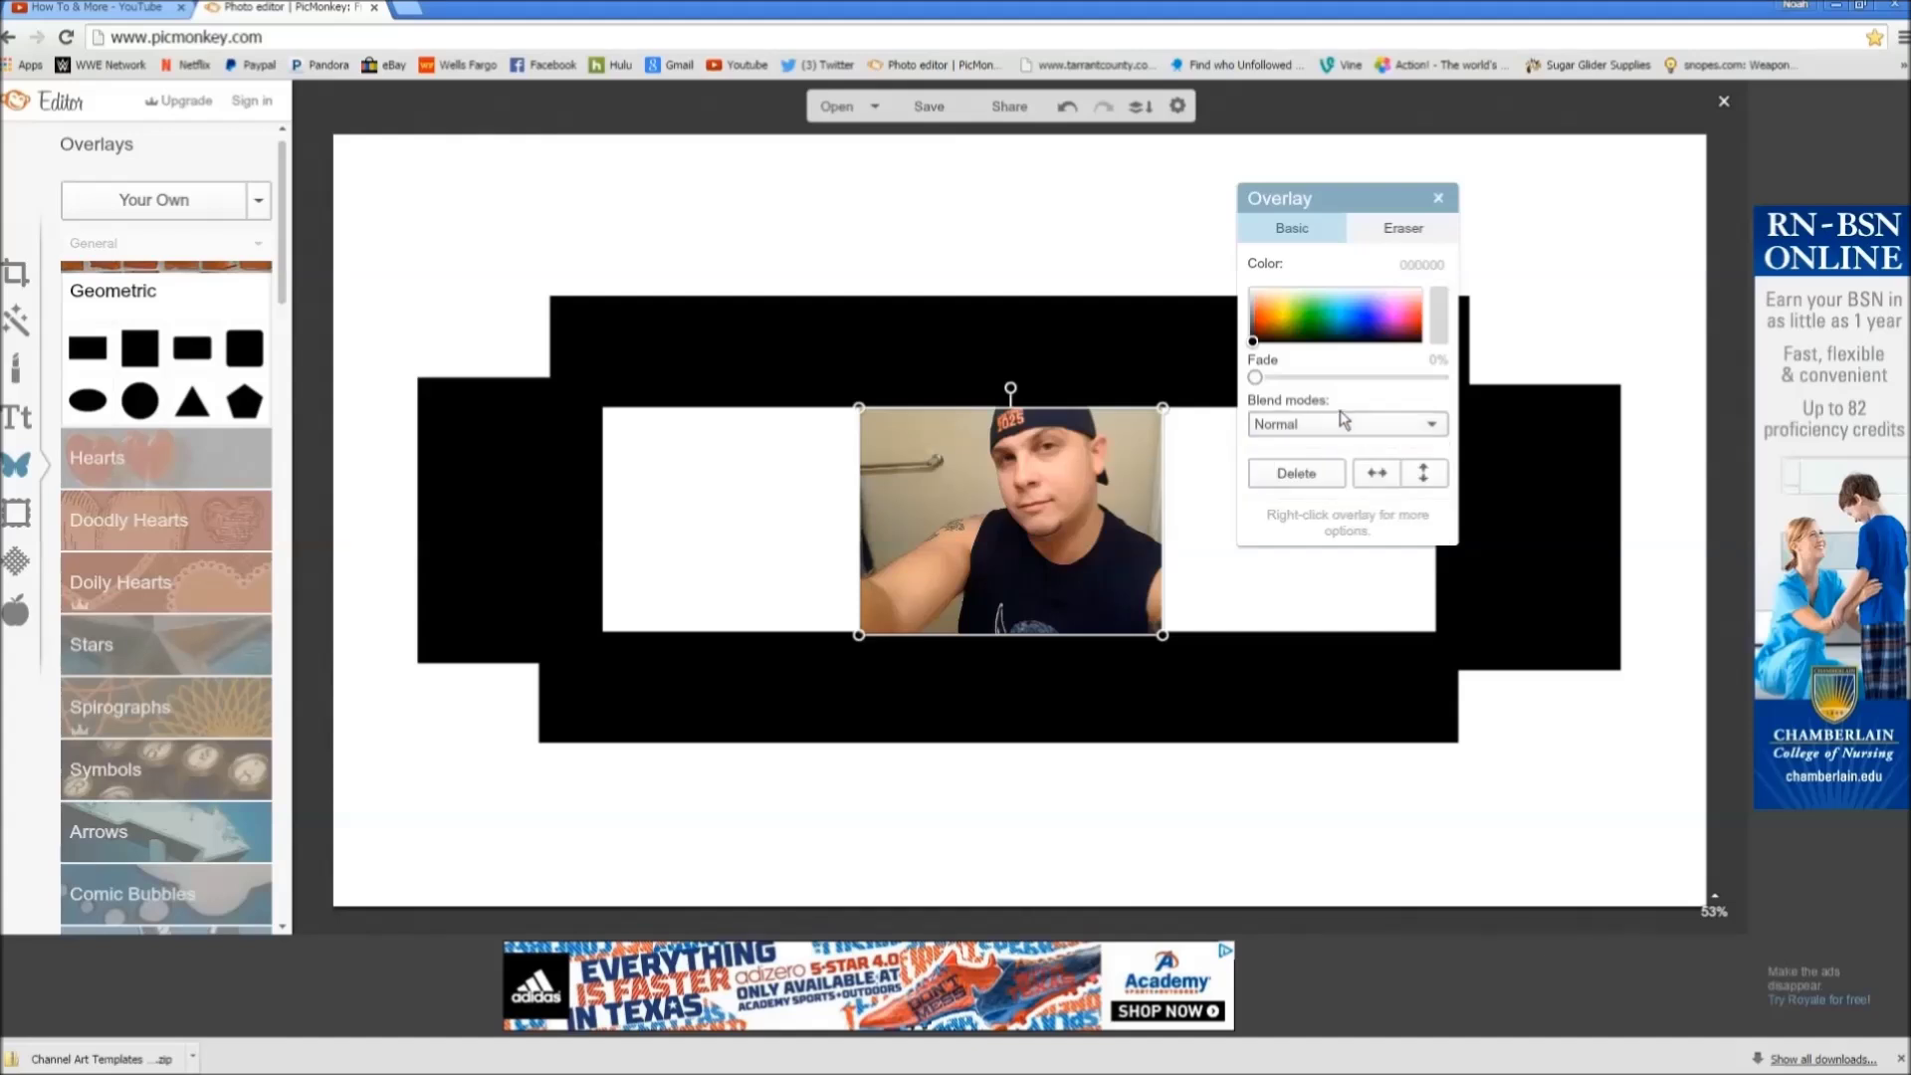
mouse_move(1252, 377)
left_mouse_down()
mouse_move(1396, 380)
mouse_move(1256, 380)
left_mouse_up()
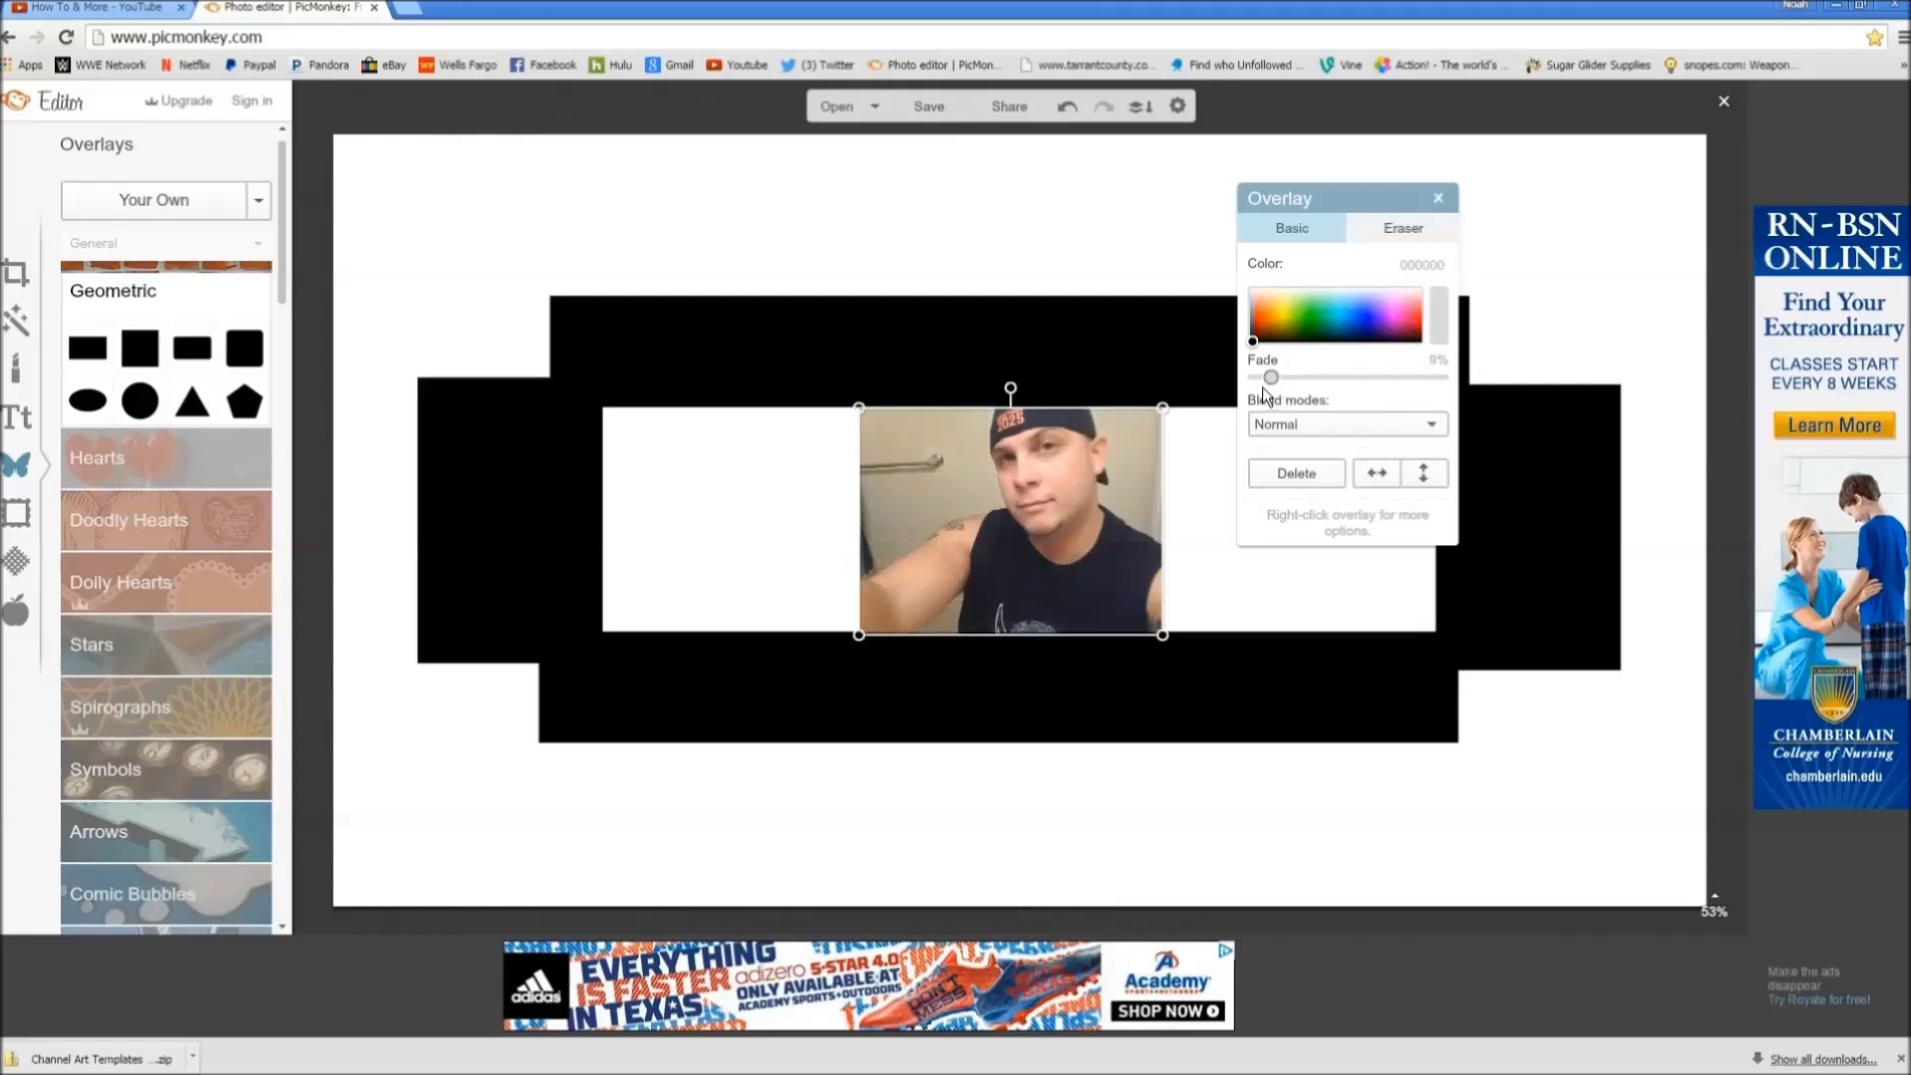
left_click(1325, 335)
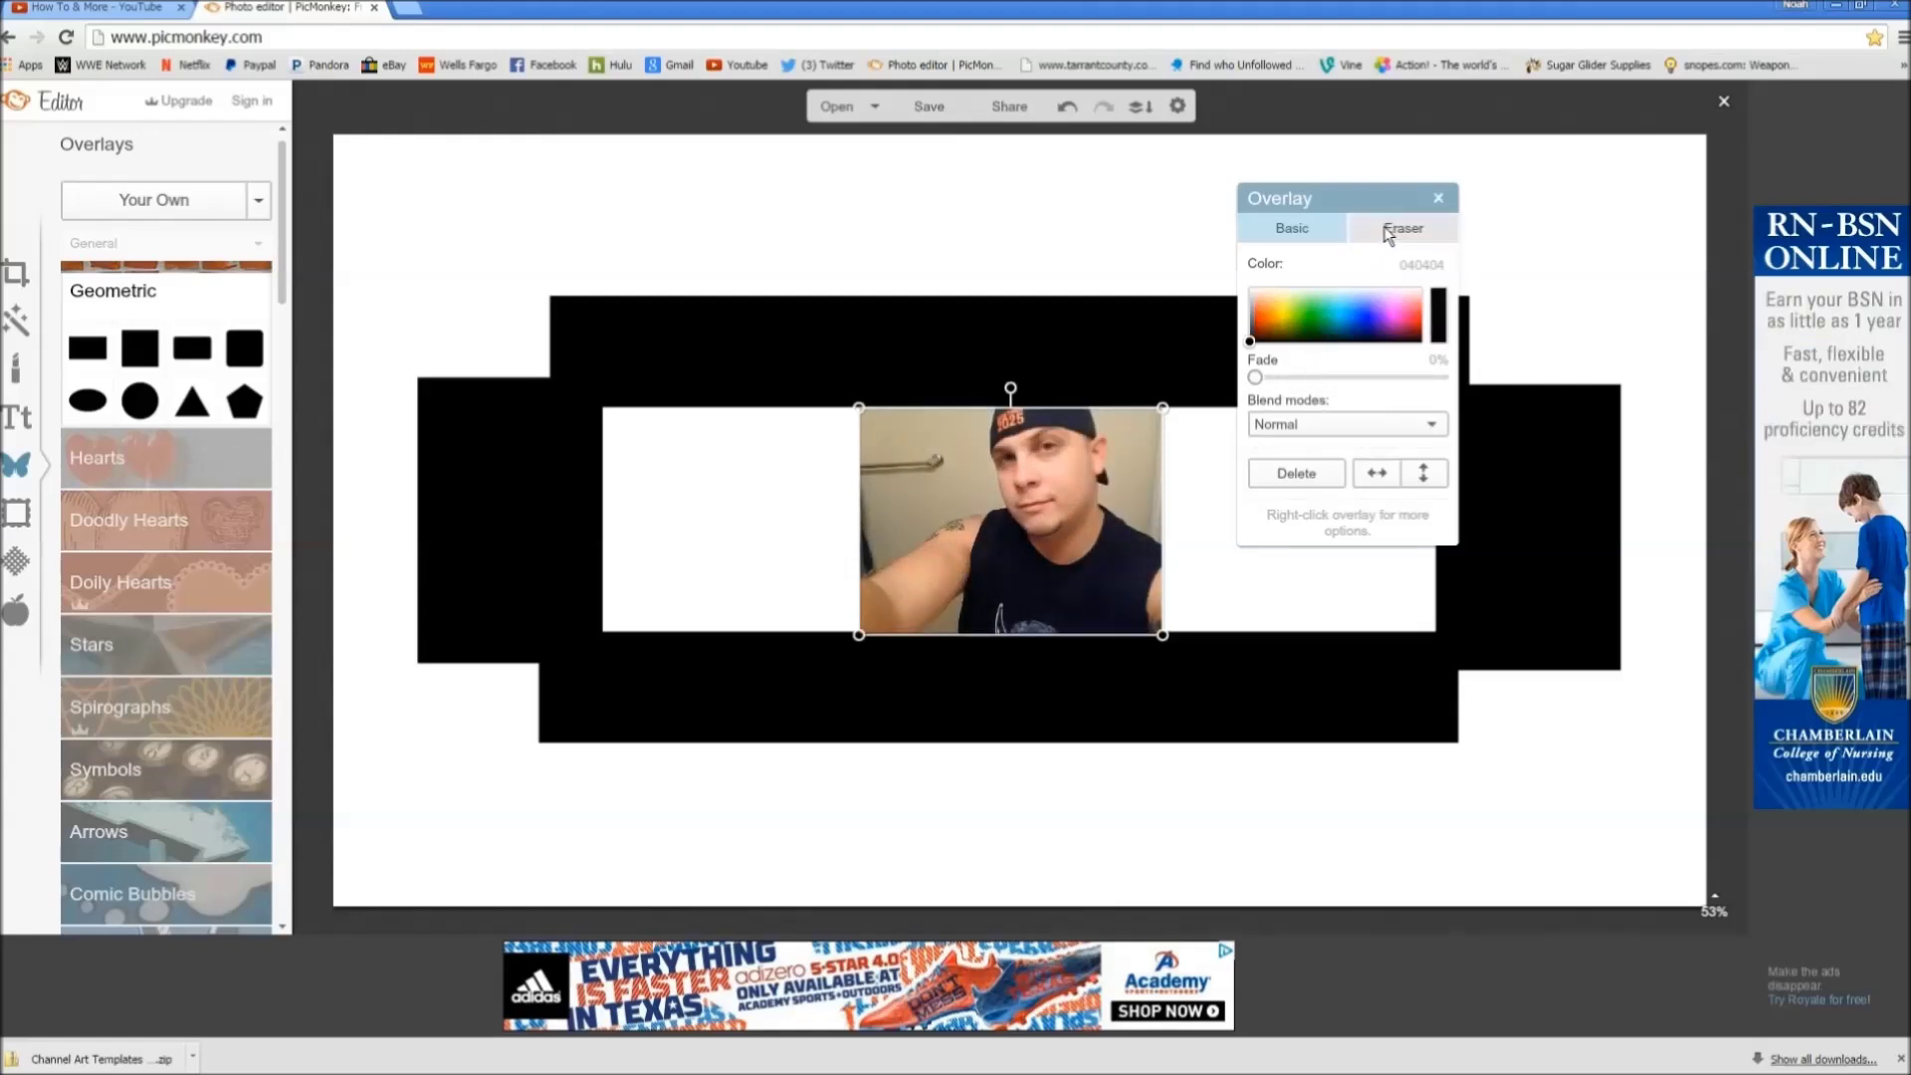
Step: Erase the photo's background beside the neck and along the adjacent shoulder with the overlay eraser at size 20
left_click(1388, 233)
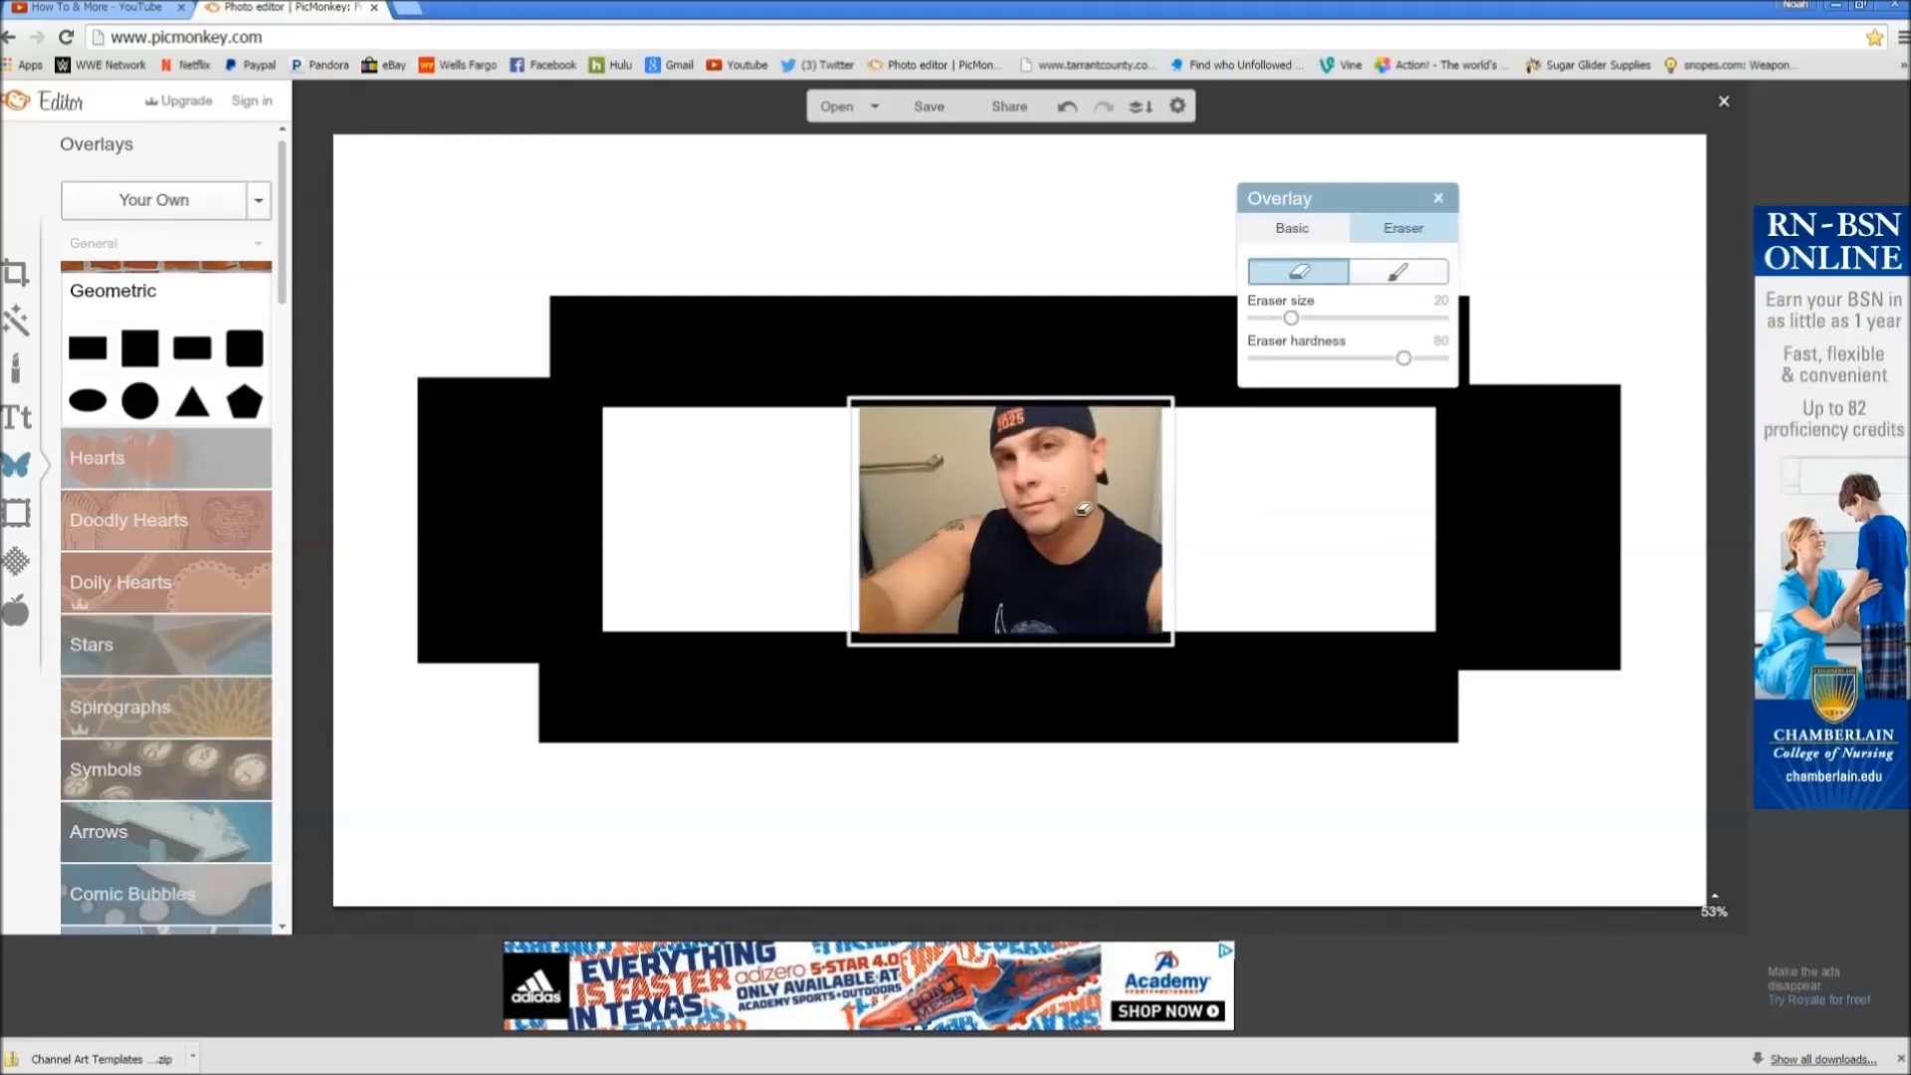
scroll(1131, 501, "up", 5)
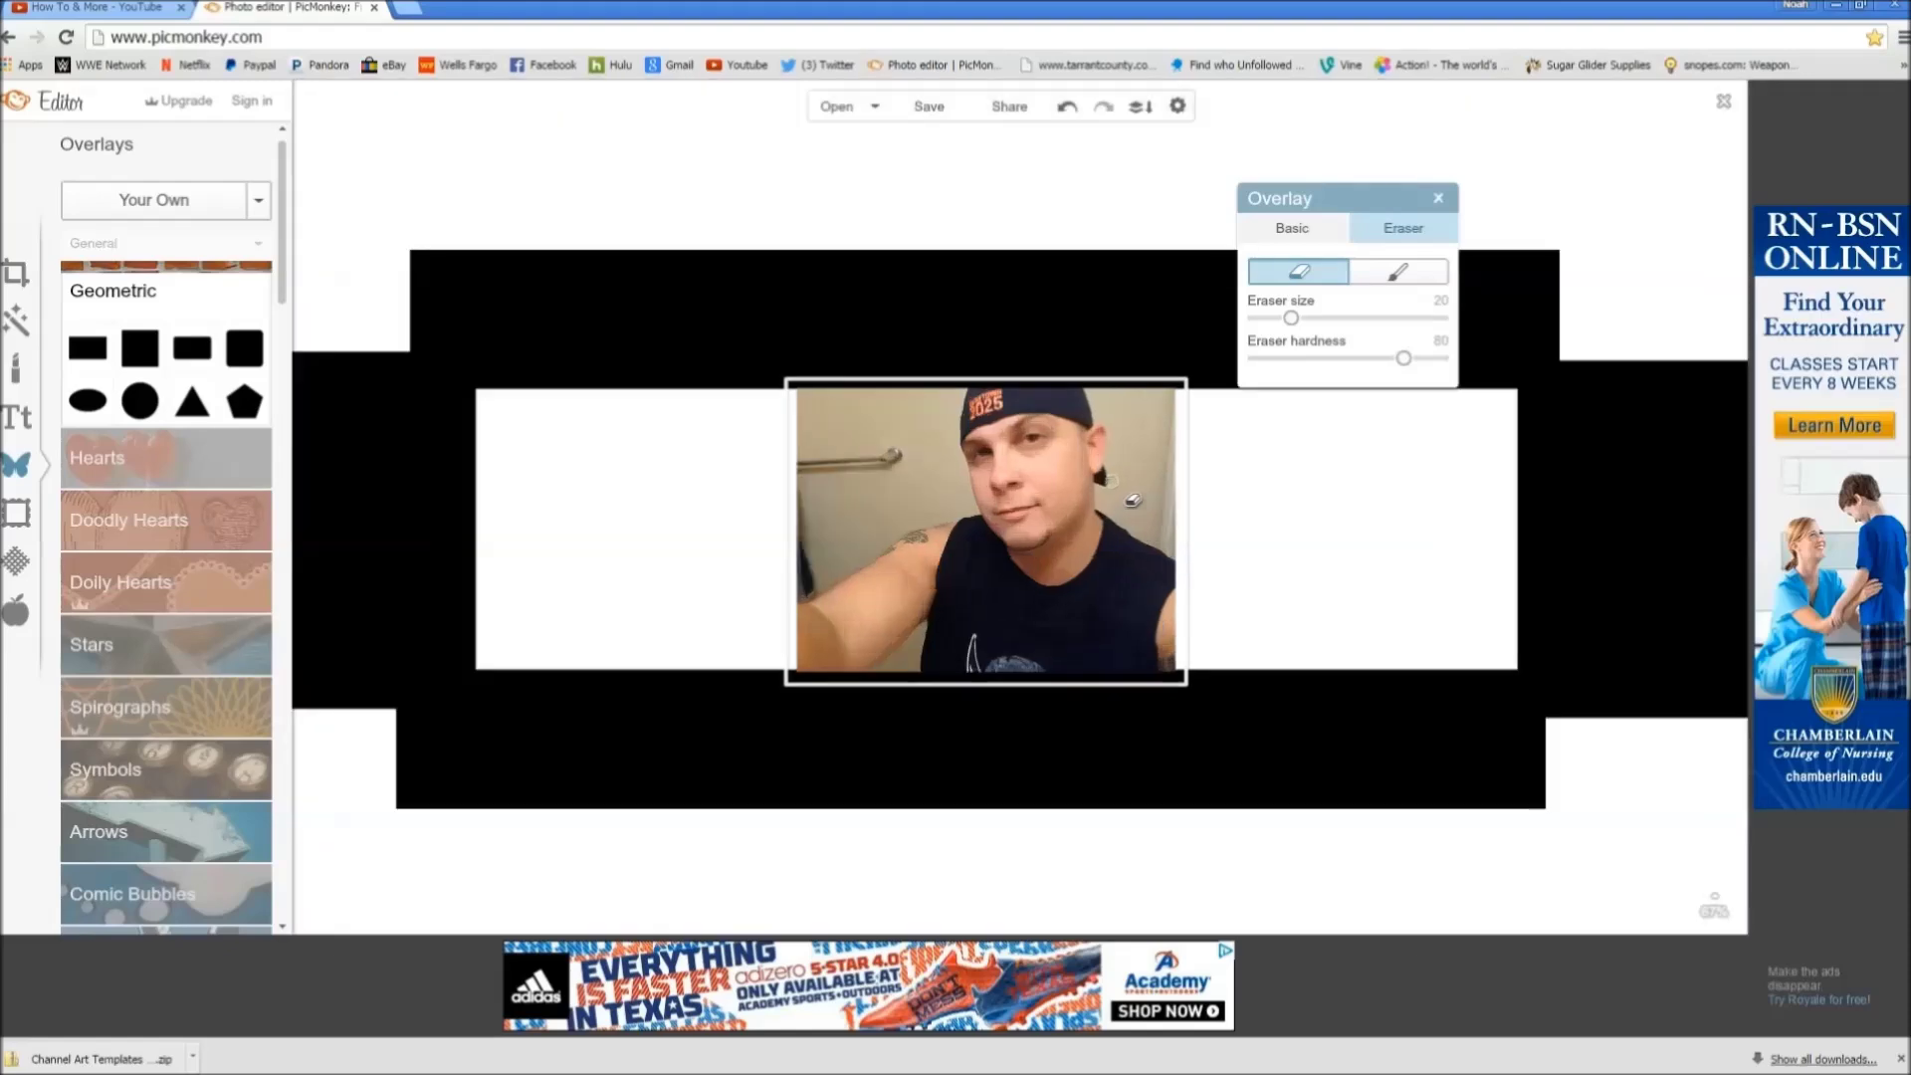
scroll(1137, 505, "up", 3)
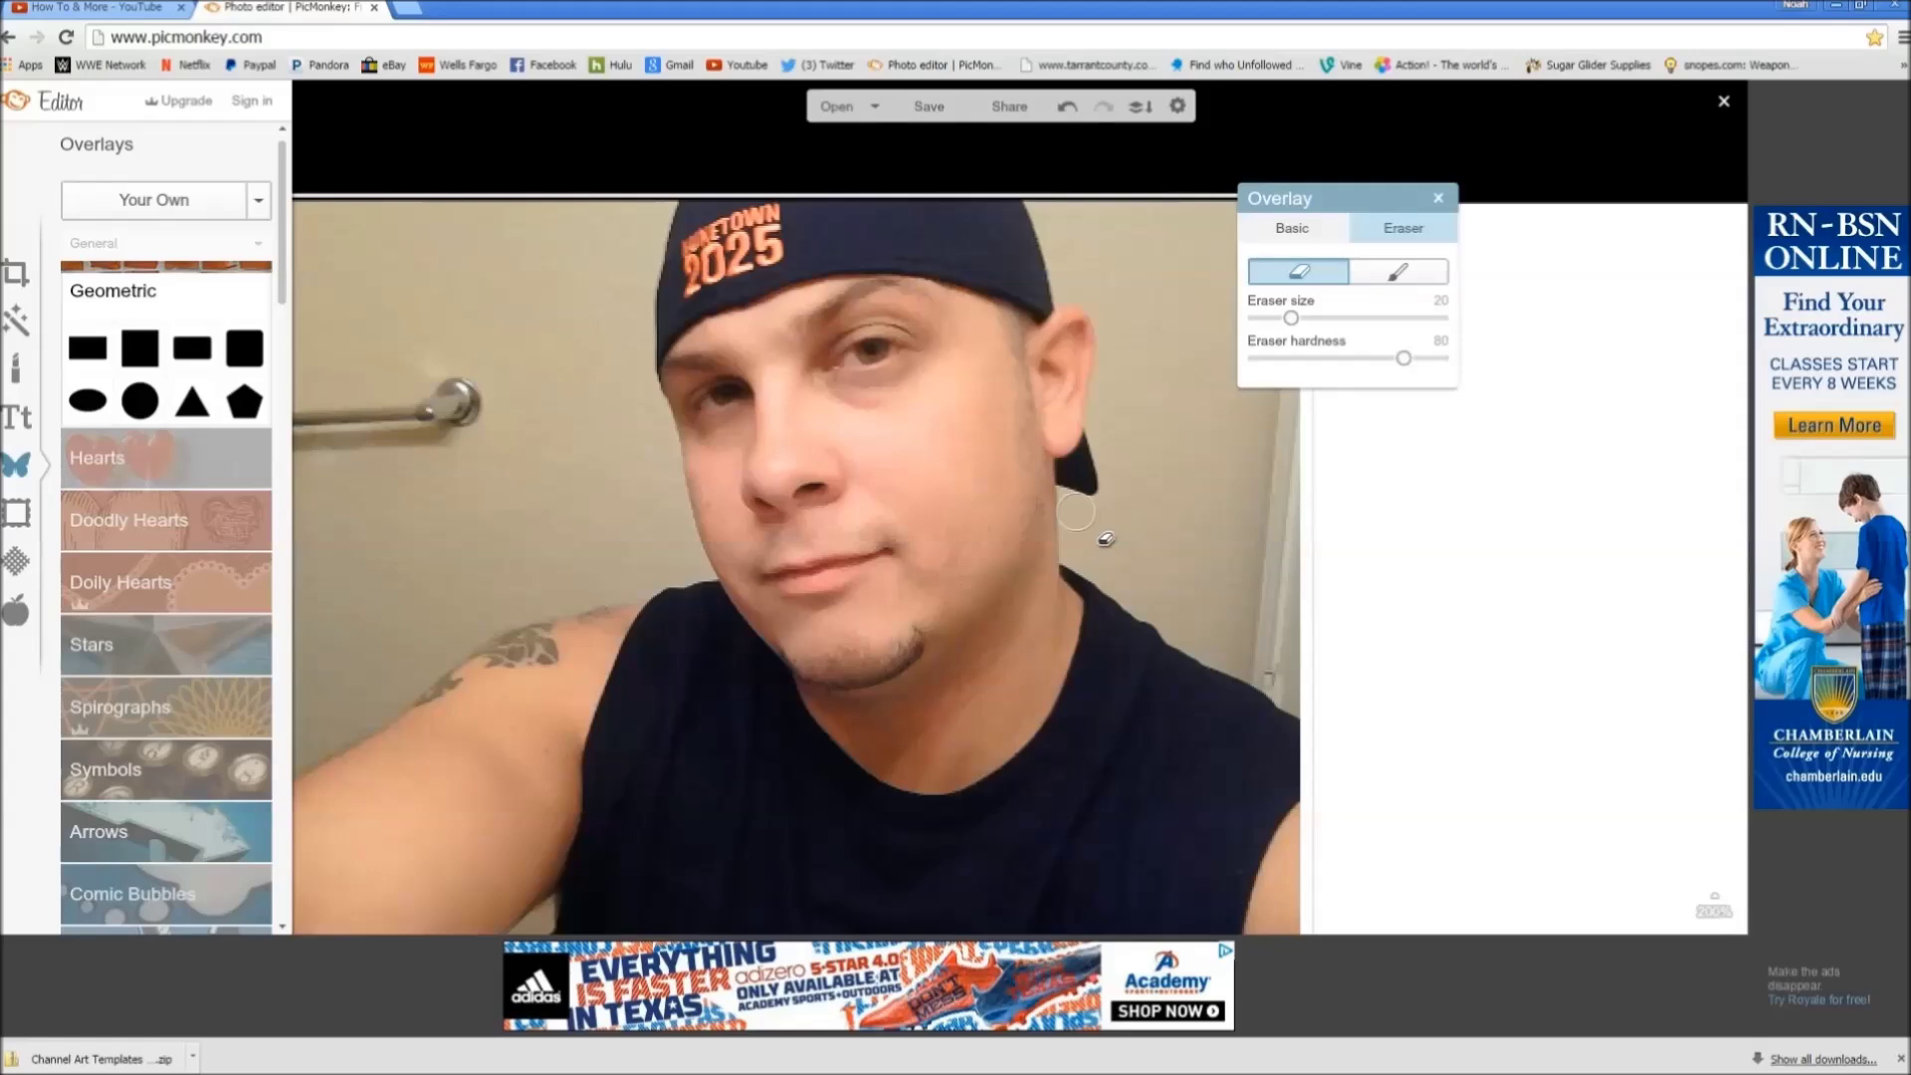
left_click(1077, 511)
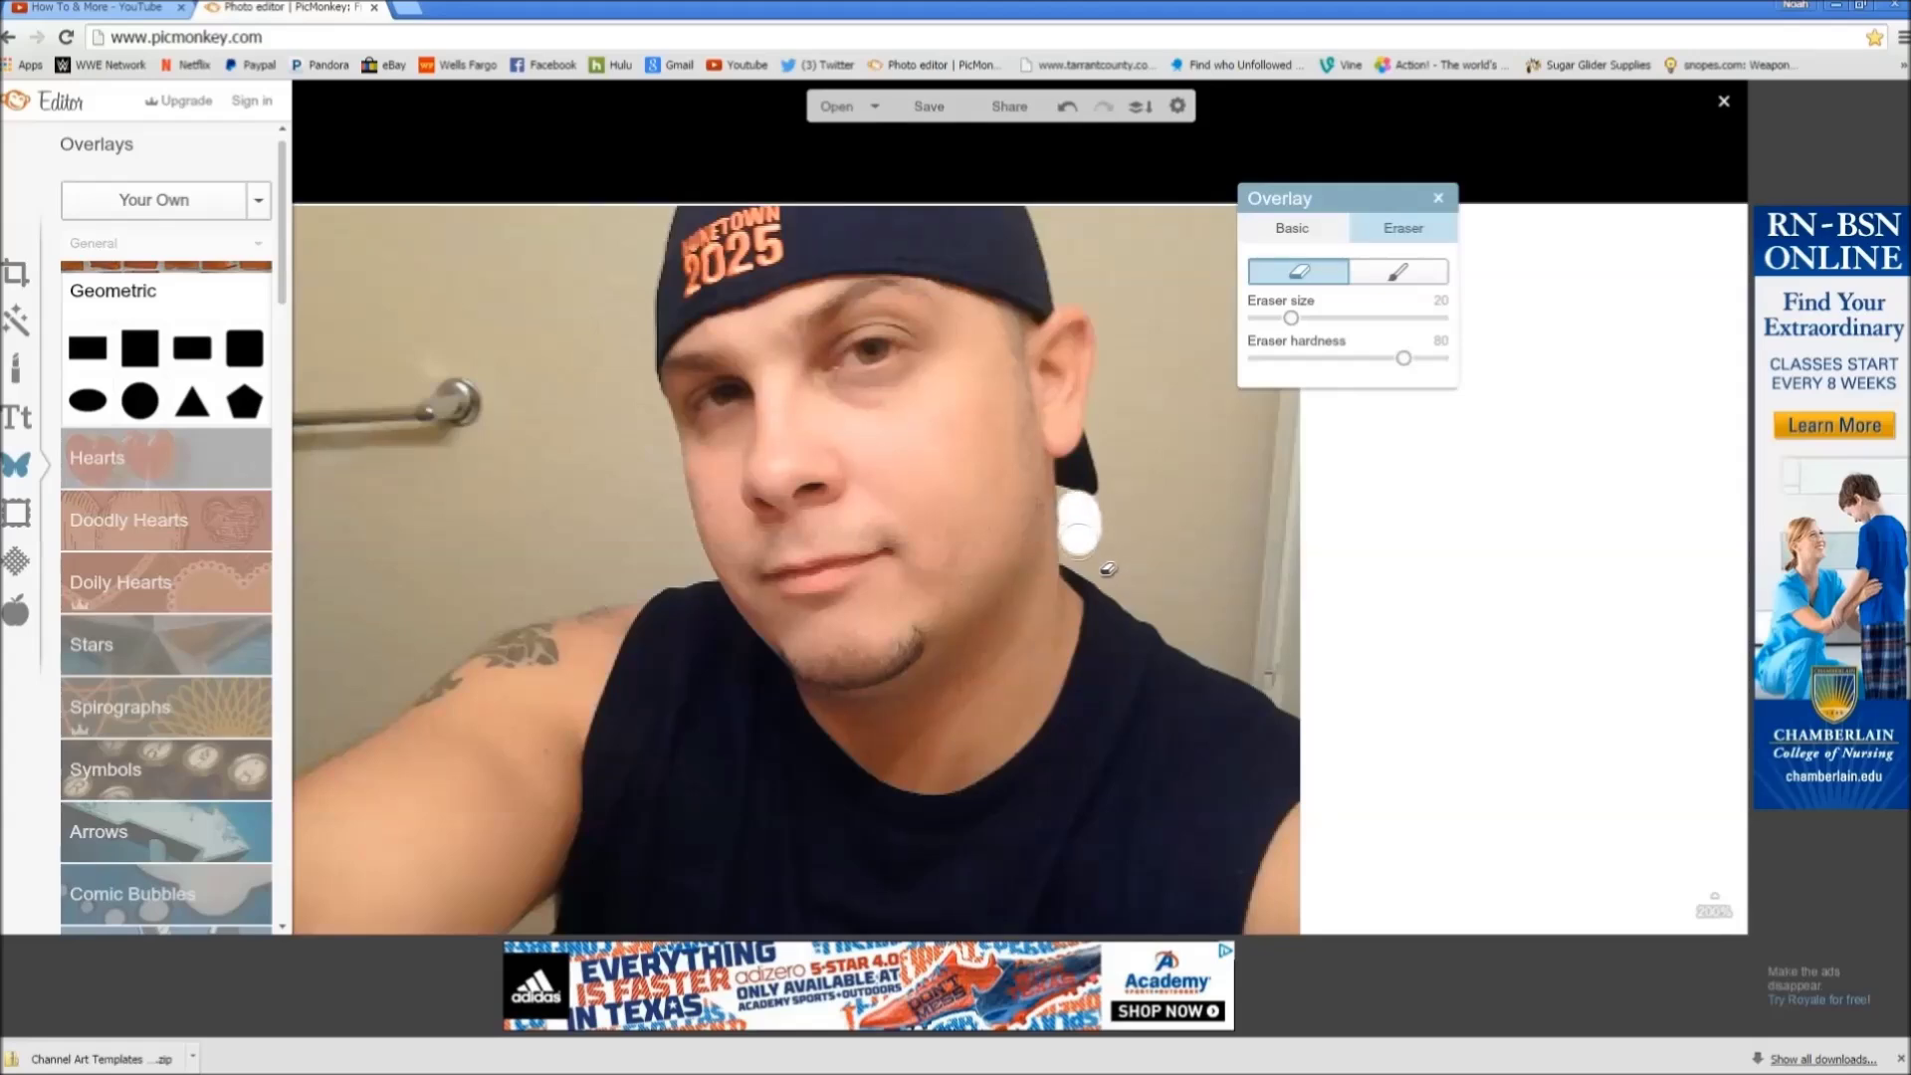
left_click_drag(1099, 570, 1282, 694)
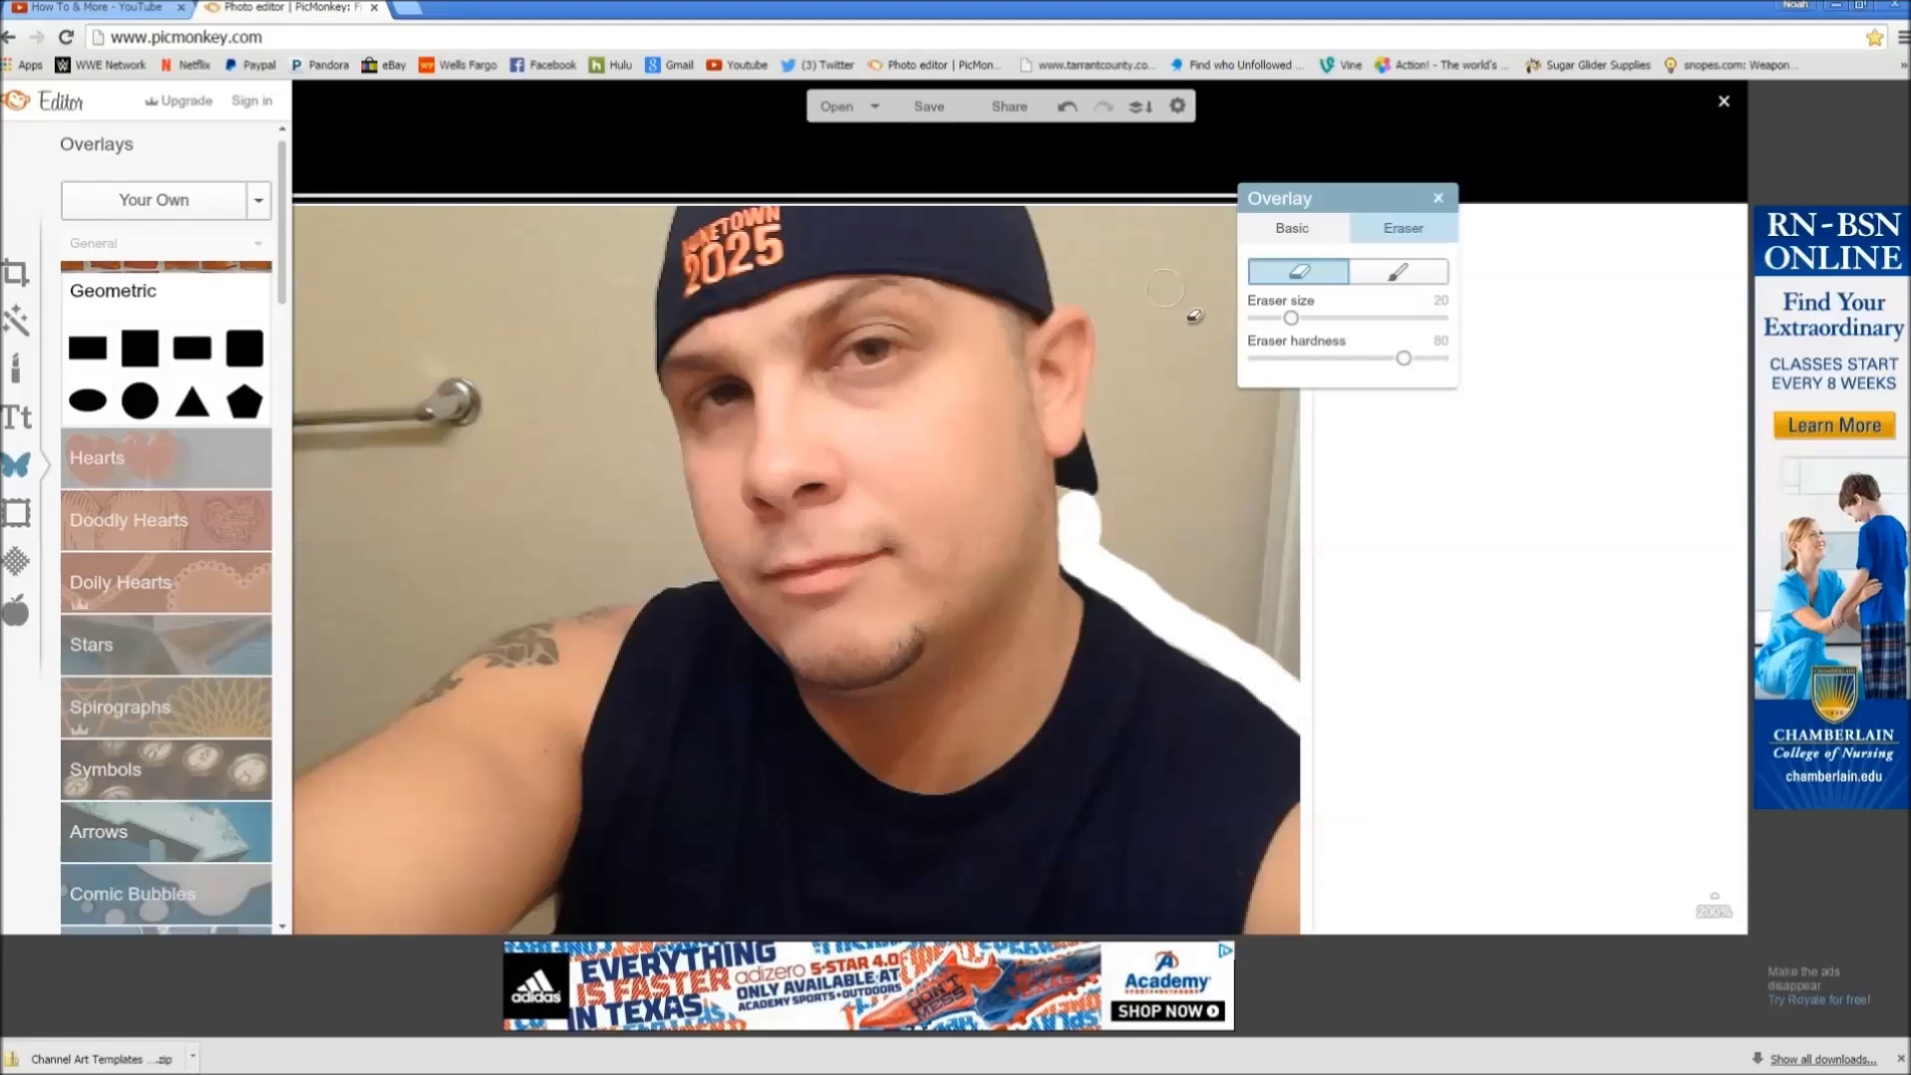
left_click(1046, 217)
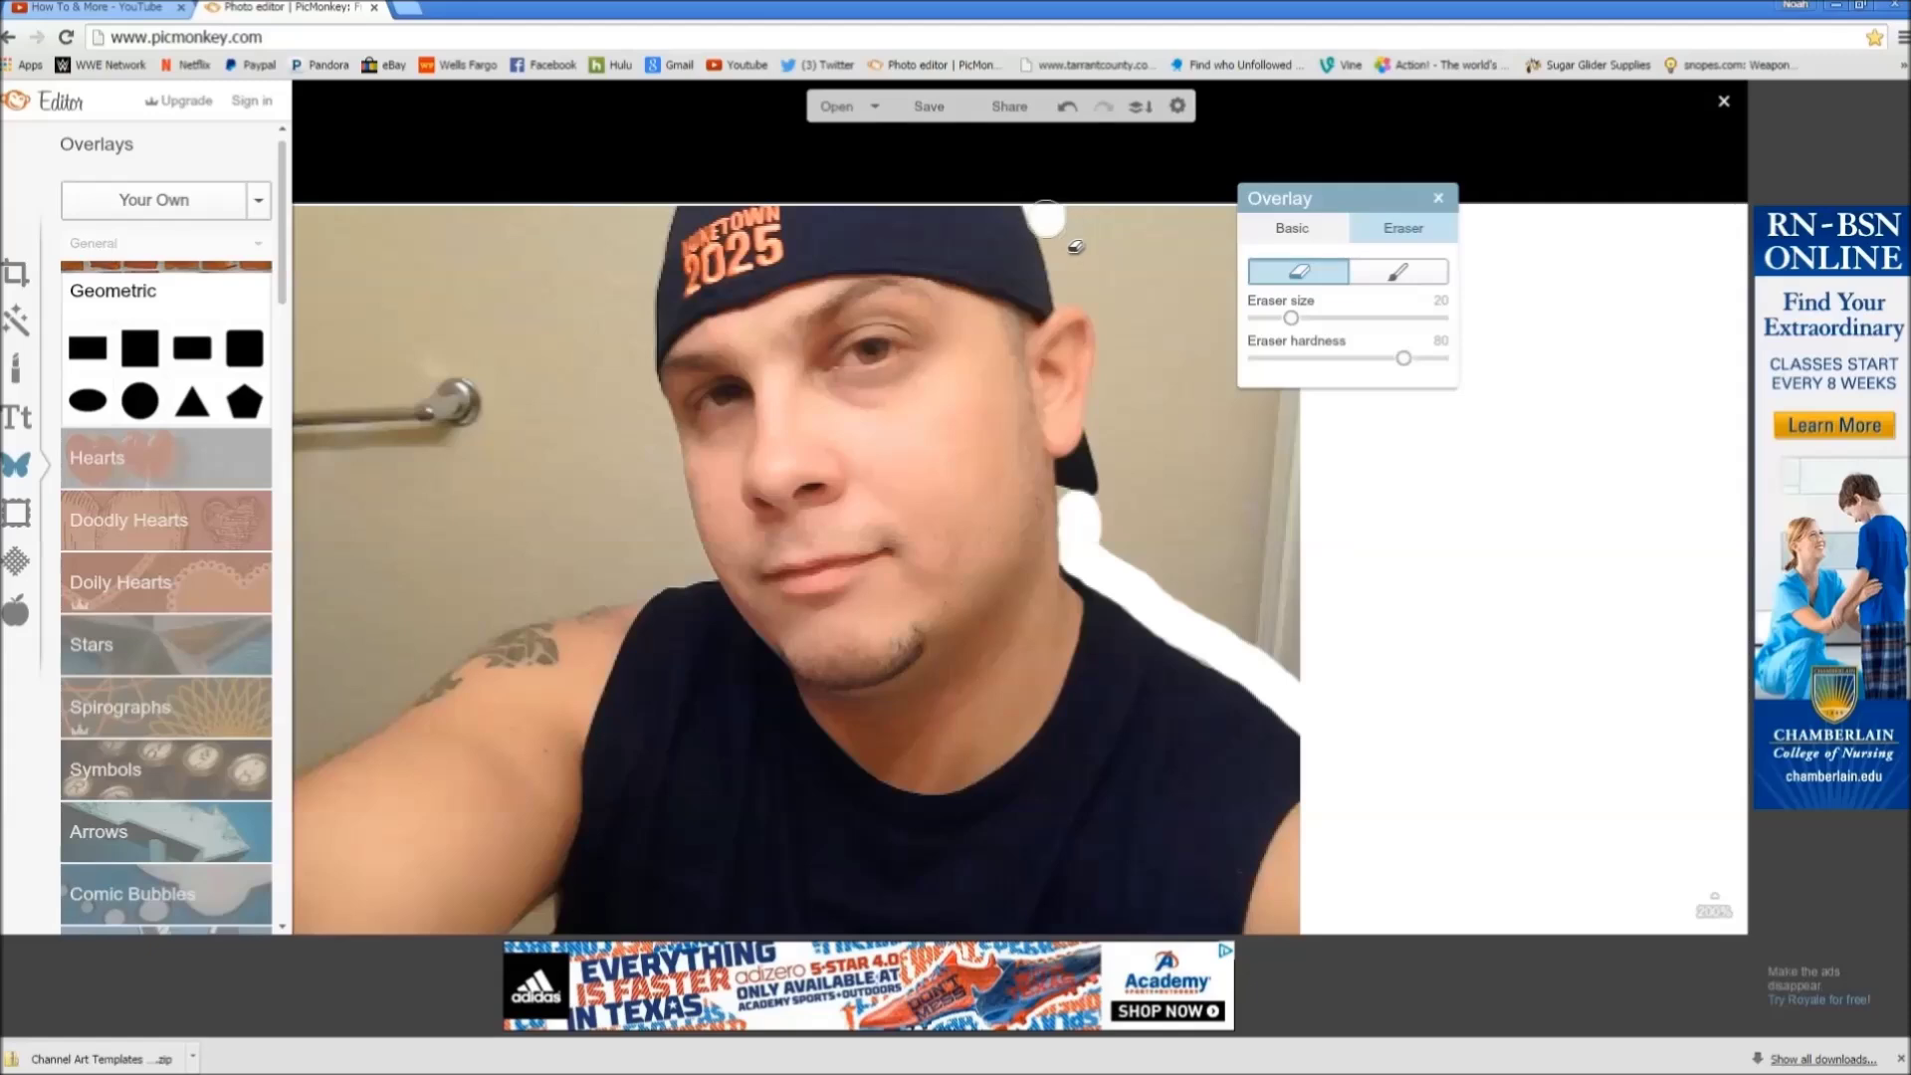
left_click_drag(1048, 241, 1059, 264)
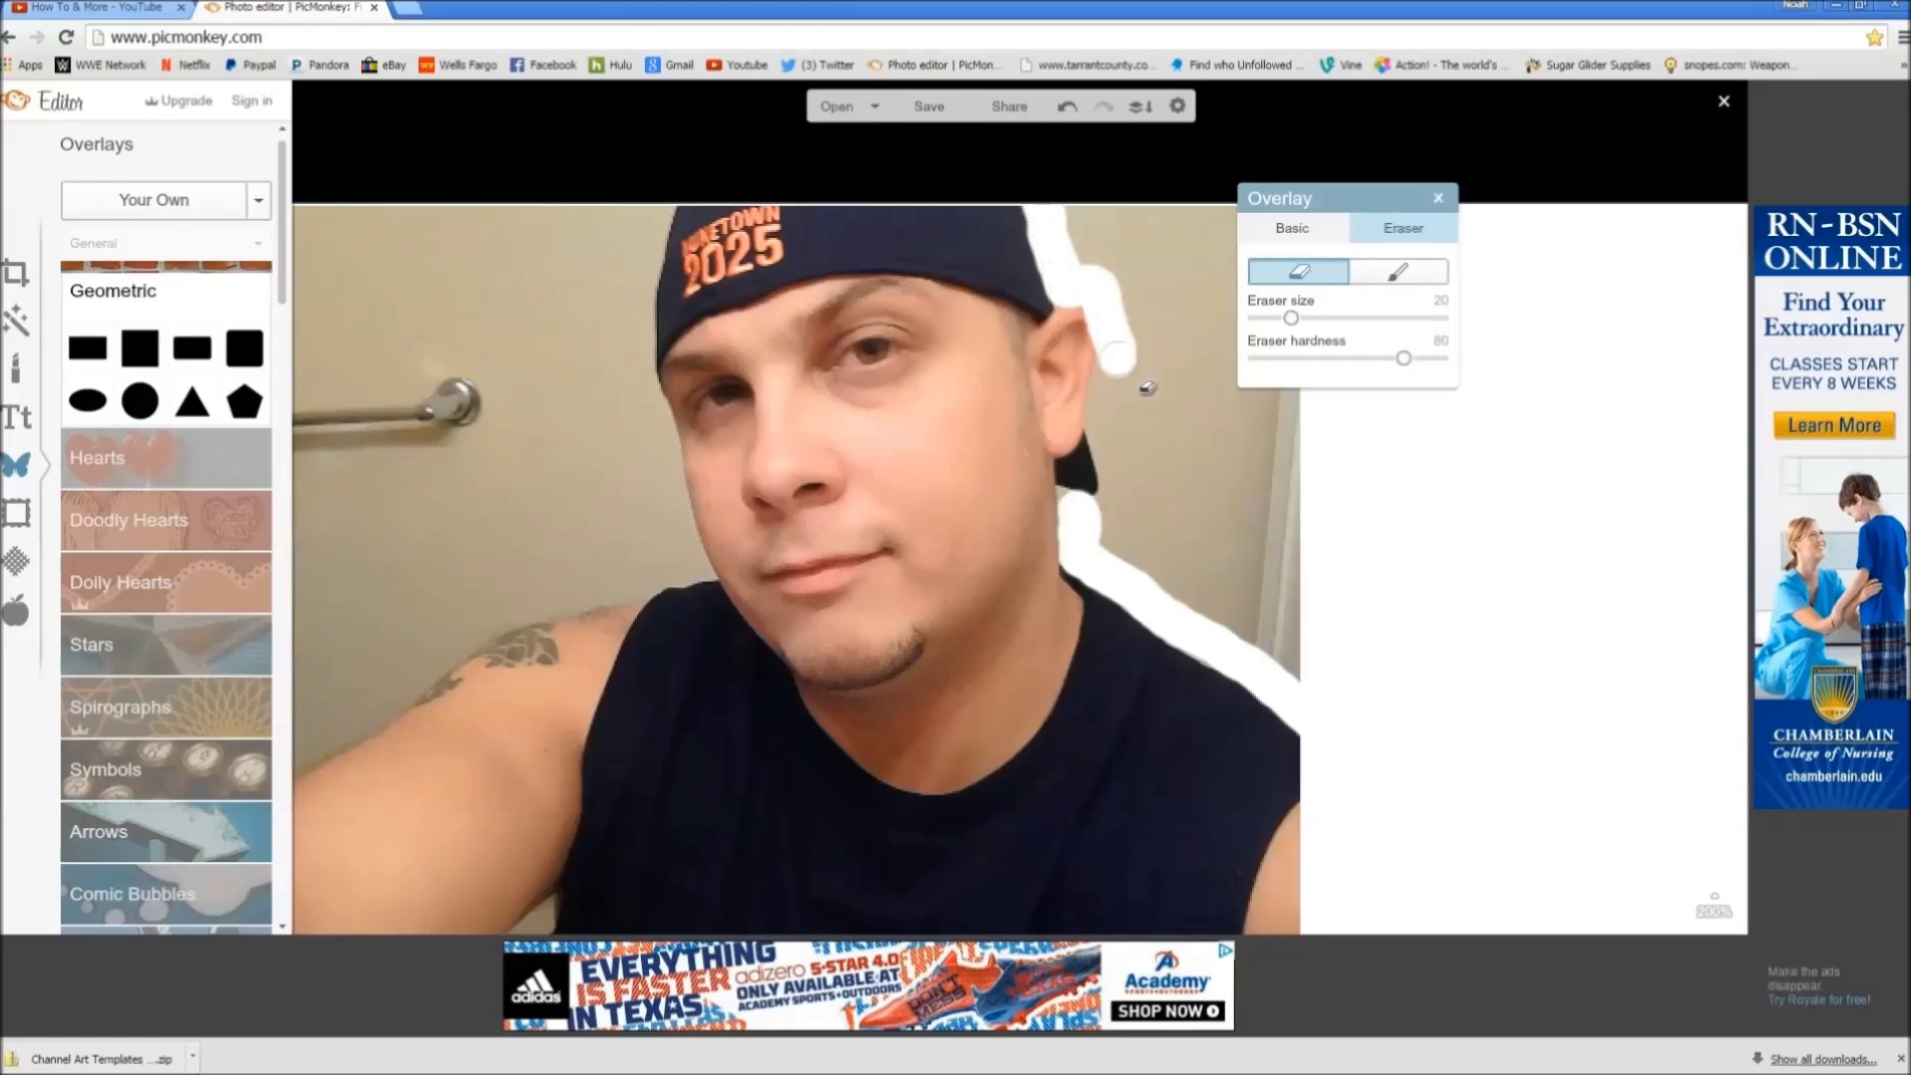
left_click_drag(1117, 350, 1121, 377)
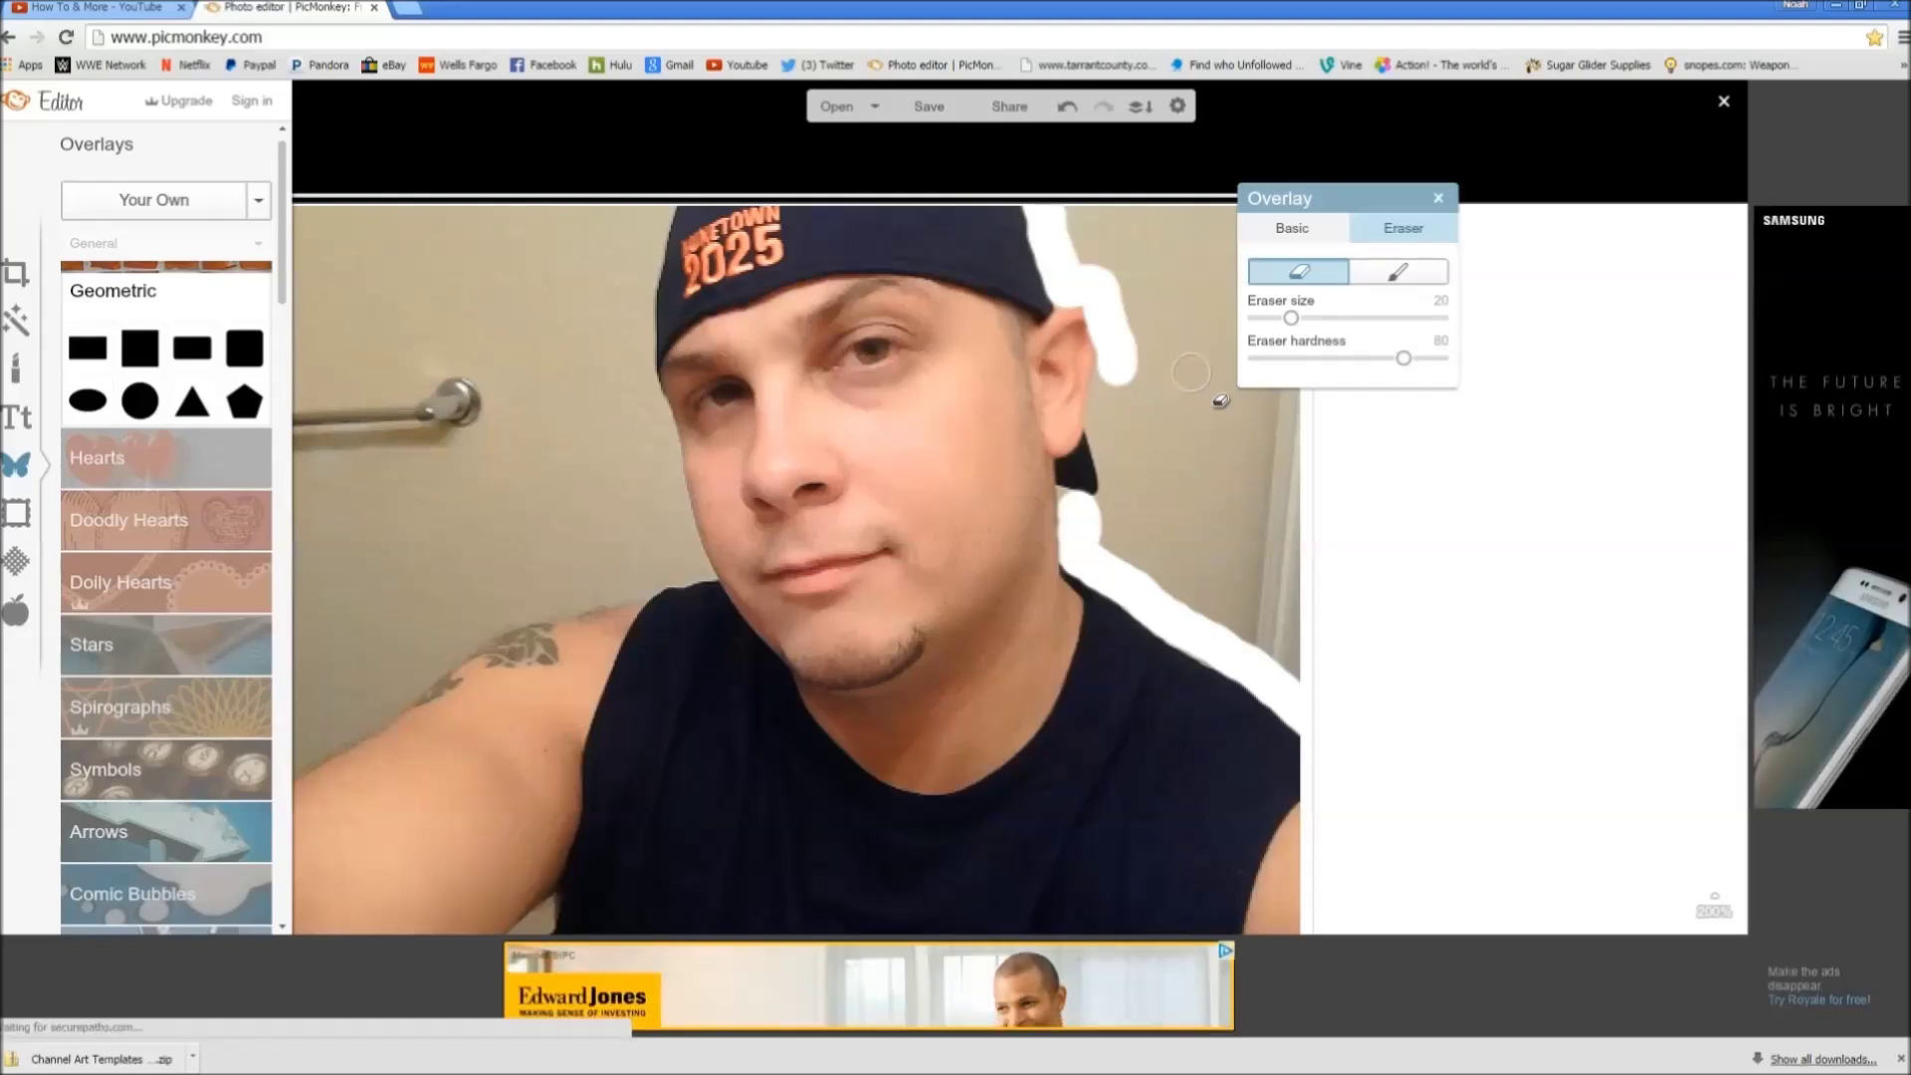
key("ctrl+z")
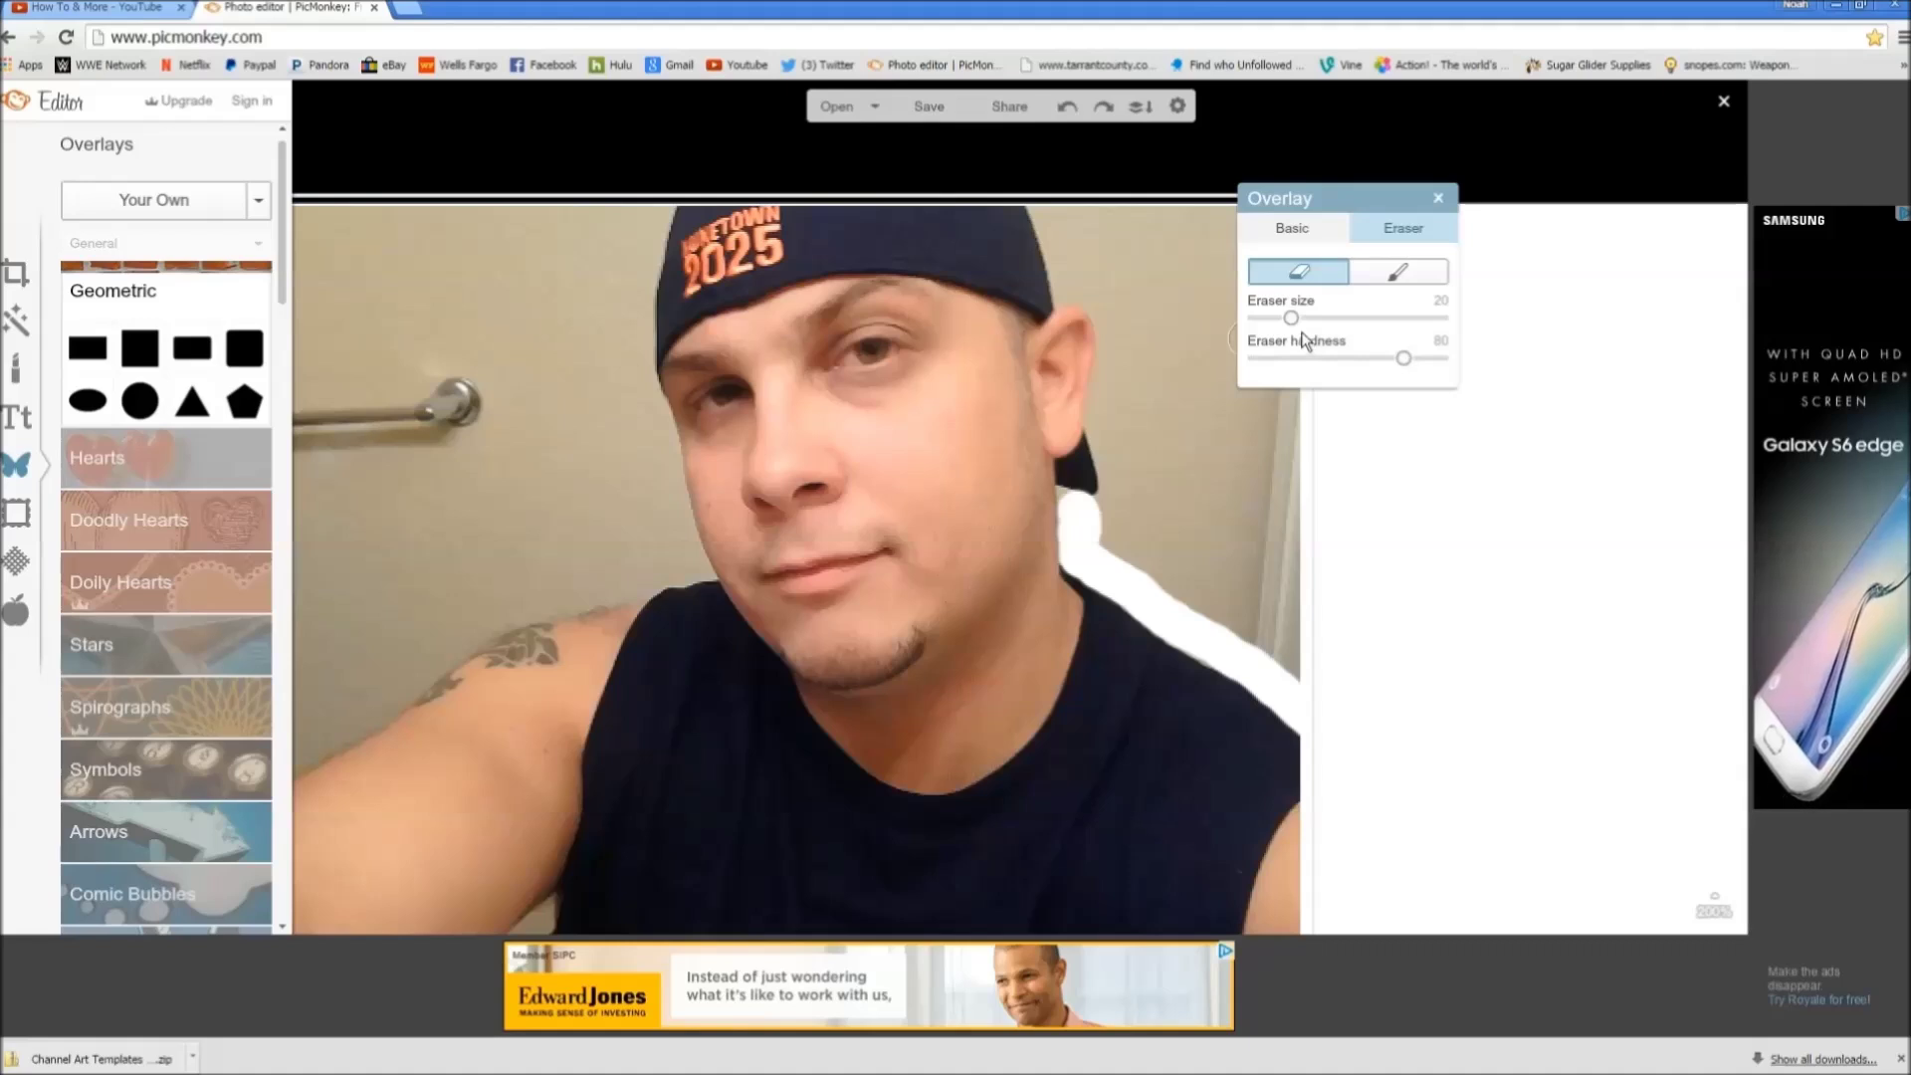
Step: Set the eraser size to 50 and erase the remaining wall background around the man's head, shoulders and outstretched arm
left_click_drag(1296, 322, 1346, 319)
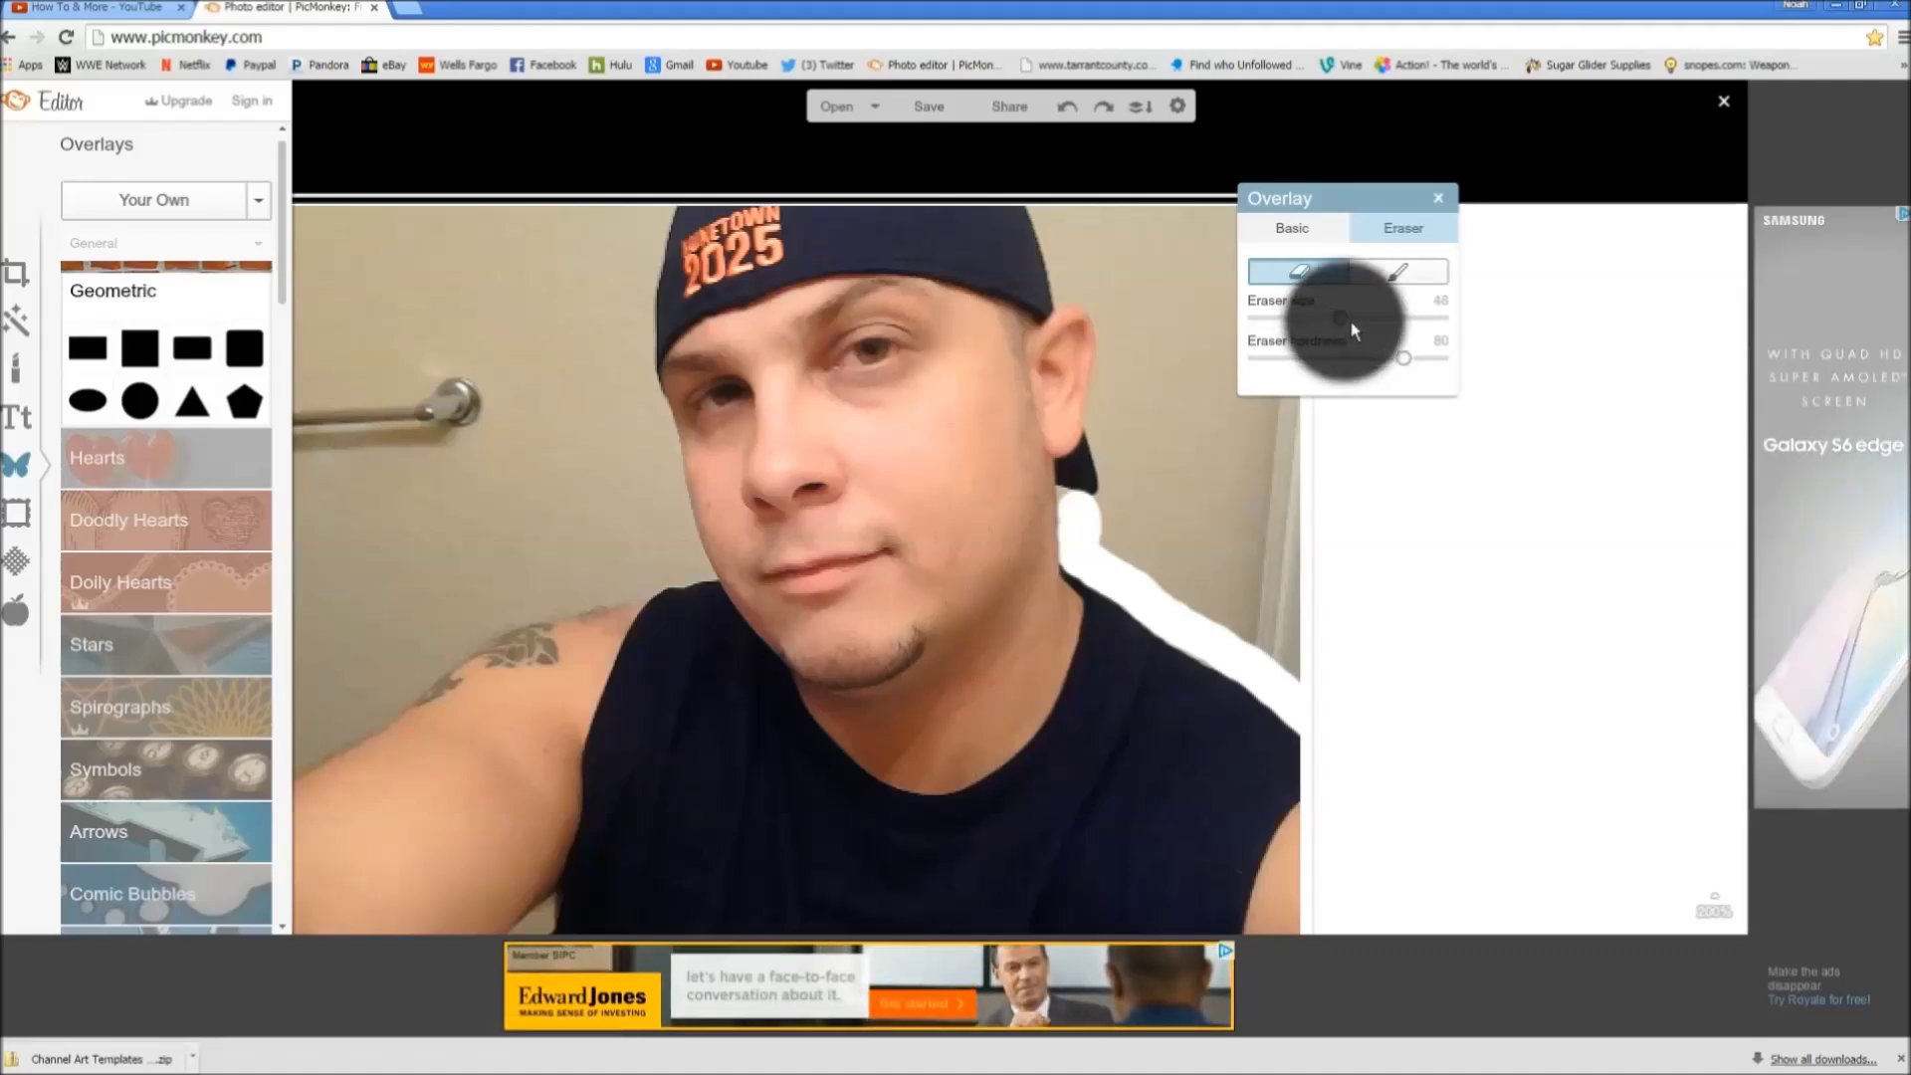
mouse_move(1156, 263)
left_mouse_down()
mouse_move(1230, 401)
mouse_move(1231, 512)
left_mouse_up()
scroll(1234, 298, "down", 3)
mouse_move(584, 601)
left_mouse_down()
mouse_move(856, 498)
mouse_move(861, 396)
mouse_move(682, 341)
mouse_move(627, 448)
left_mouse_up()
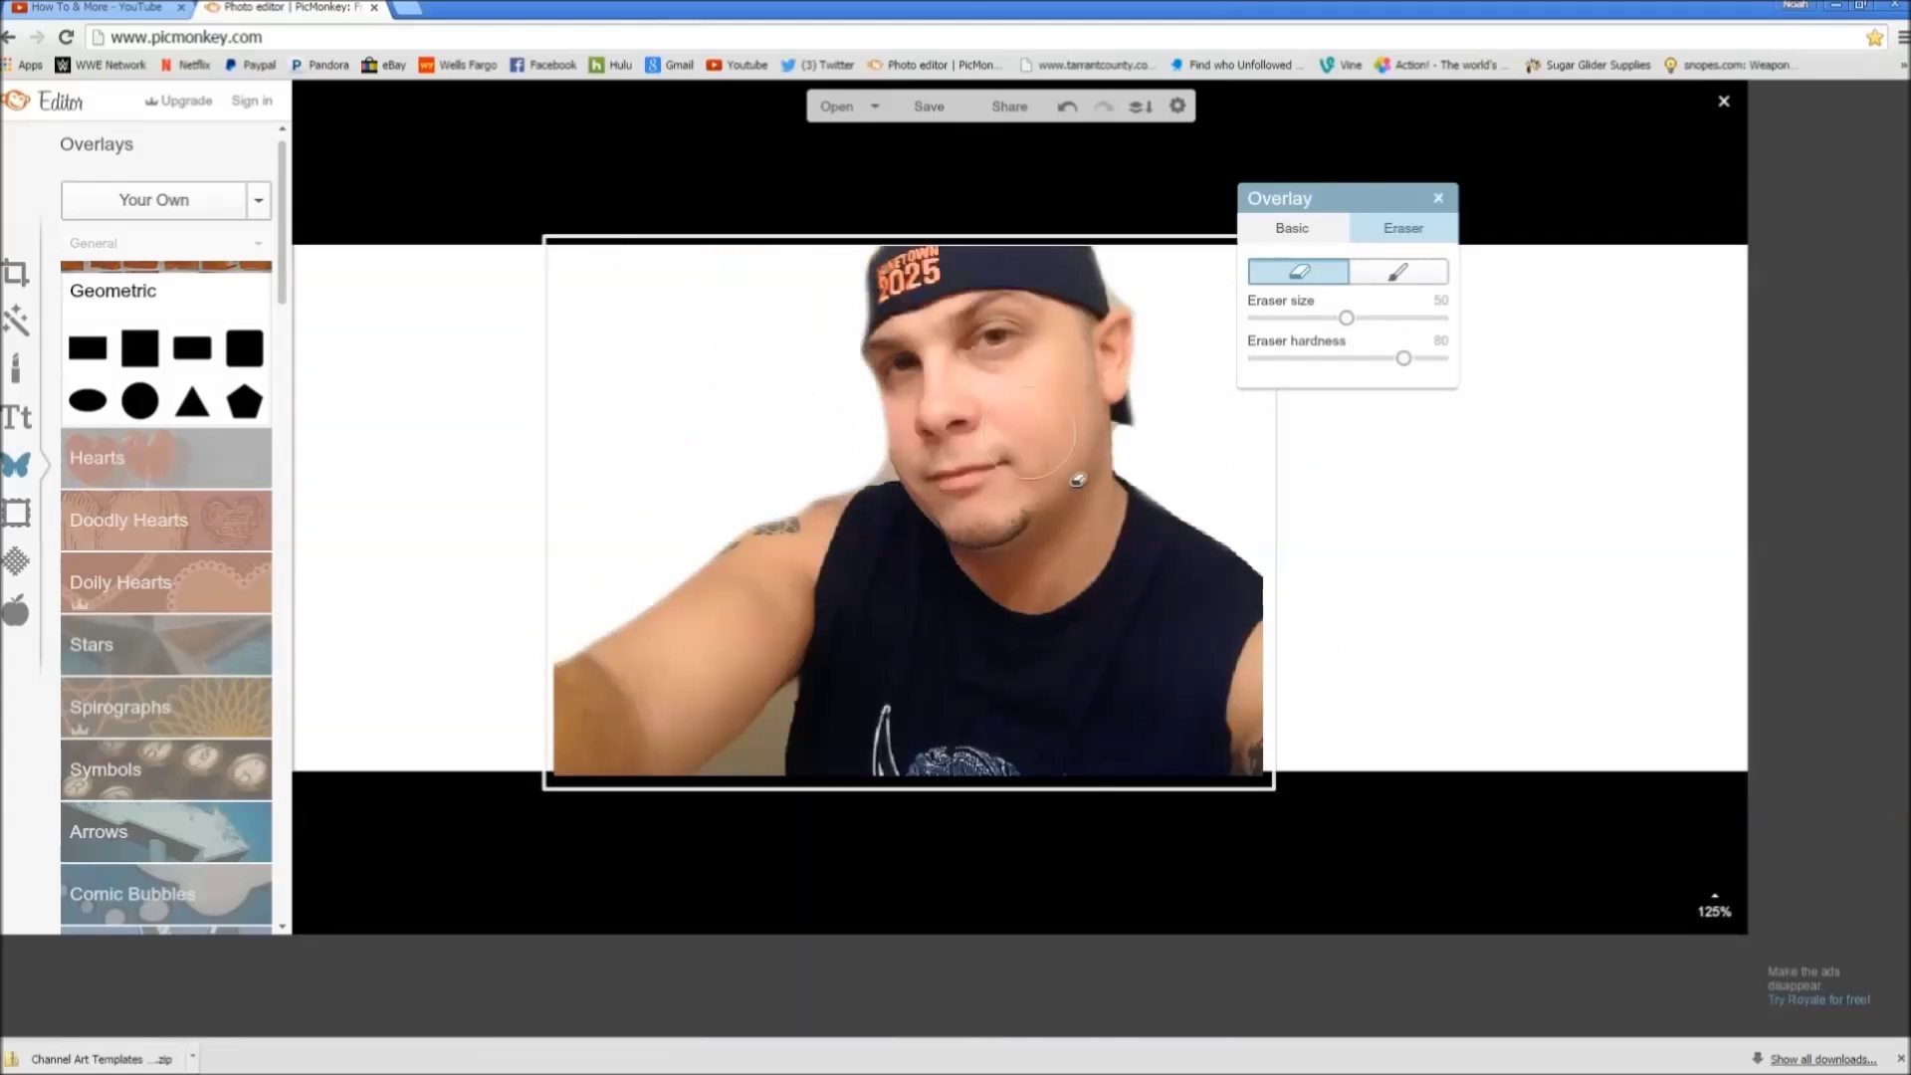
Step: Set the eraser size to 5 and erase the leftover wall background between the man's cheek and shirt shoulder
scroll(1165, 199, "up", 5)
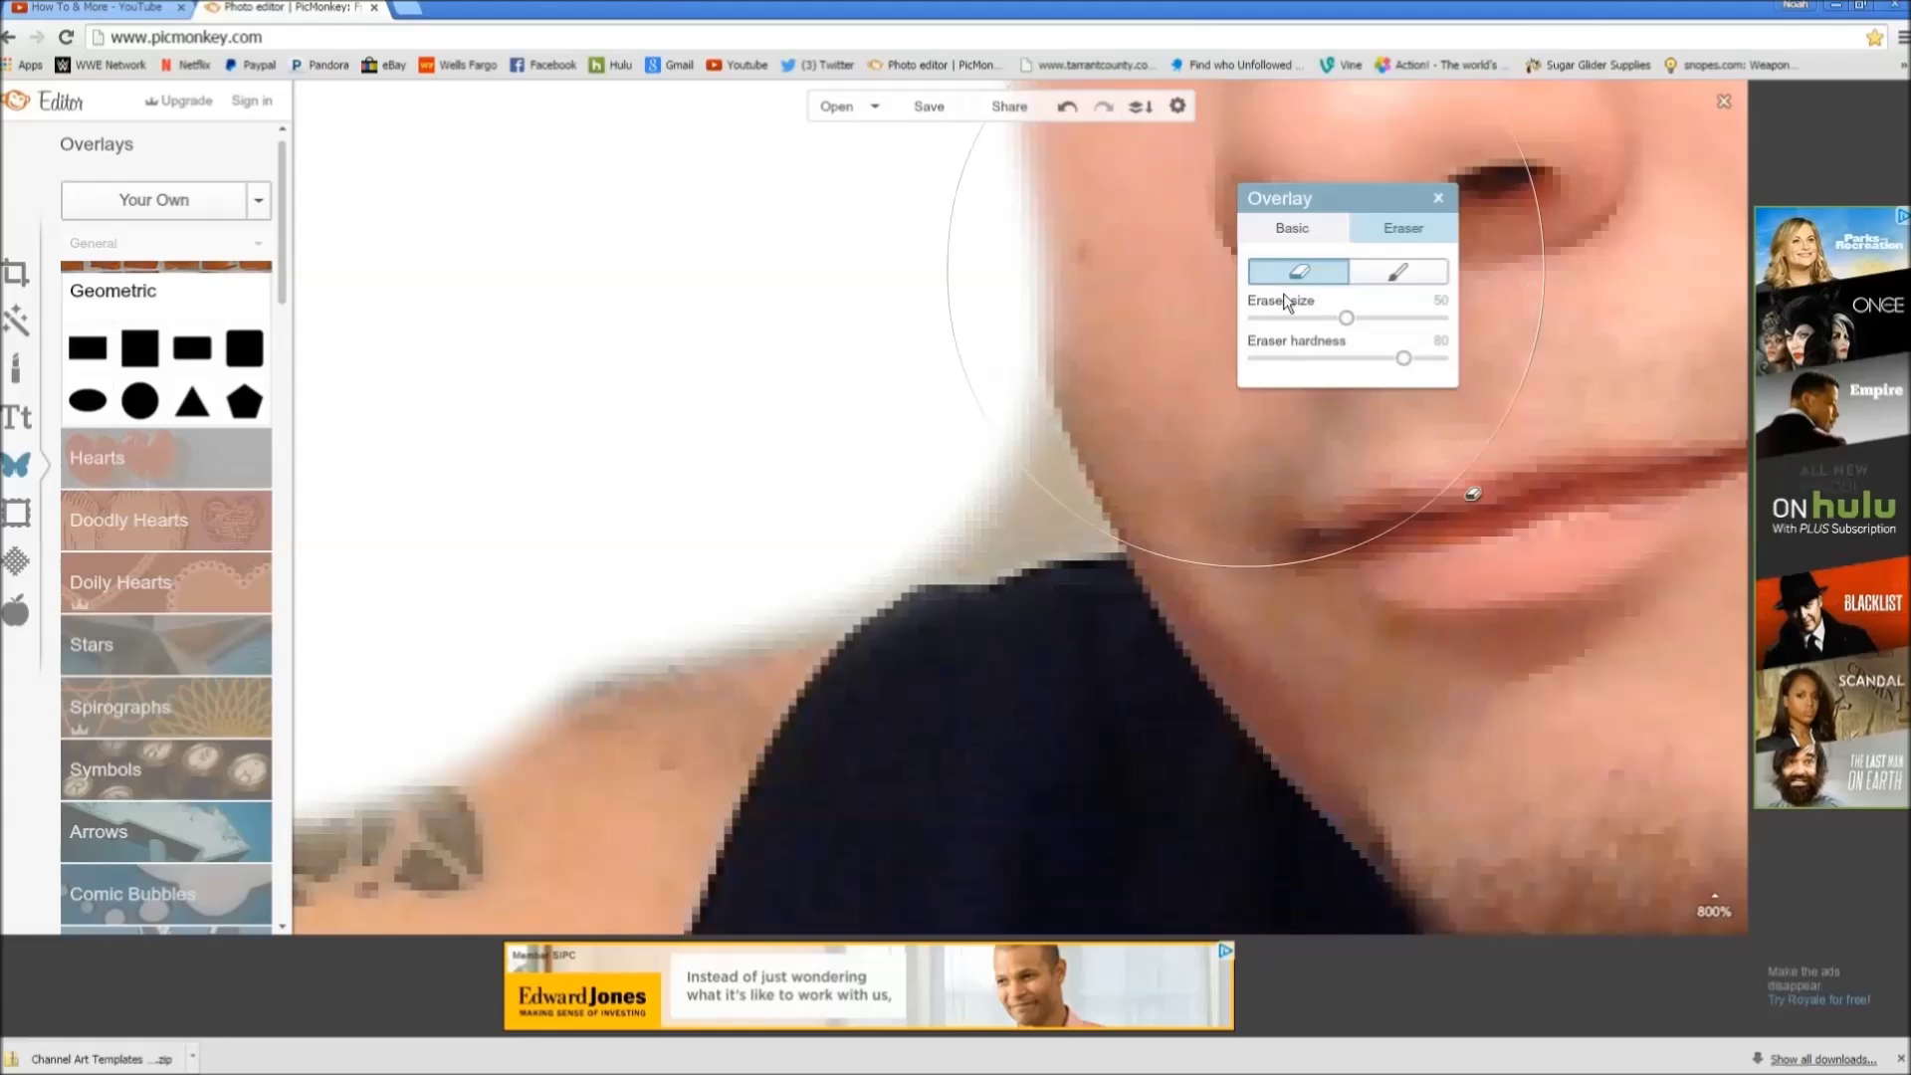
left_click(1280, 317)
left_click_drag(1271, 325, 1261, 320)
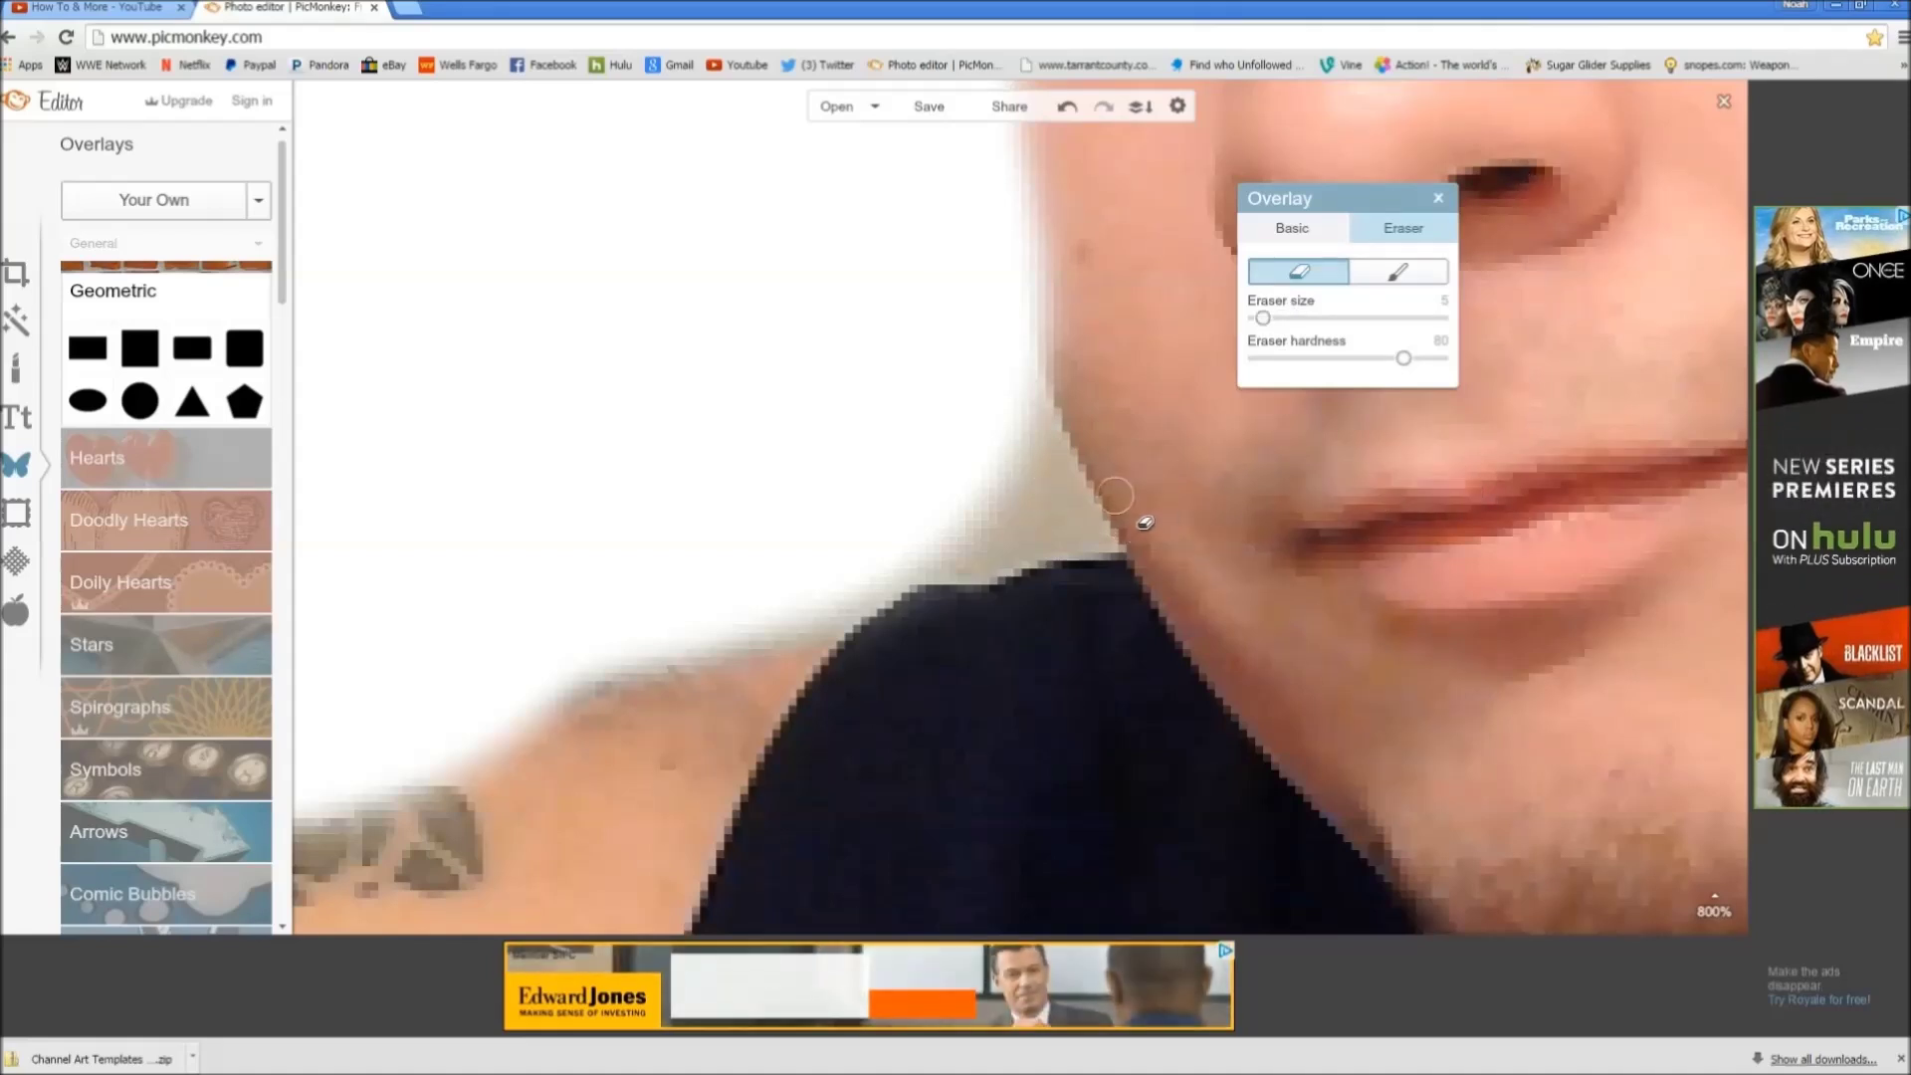
mouse_move(1038, 391)
left_mouse_down()
mouse_move(1100, 537)
mouse_move(856, 558)
mouse_move(937, 550)
left_mouse_up()
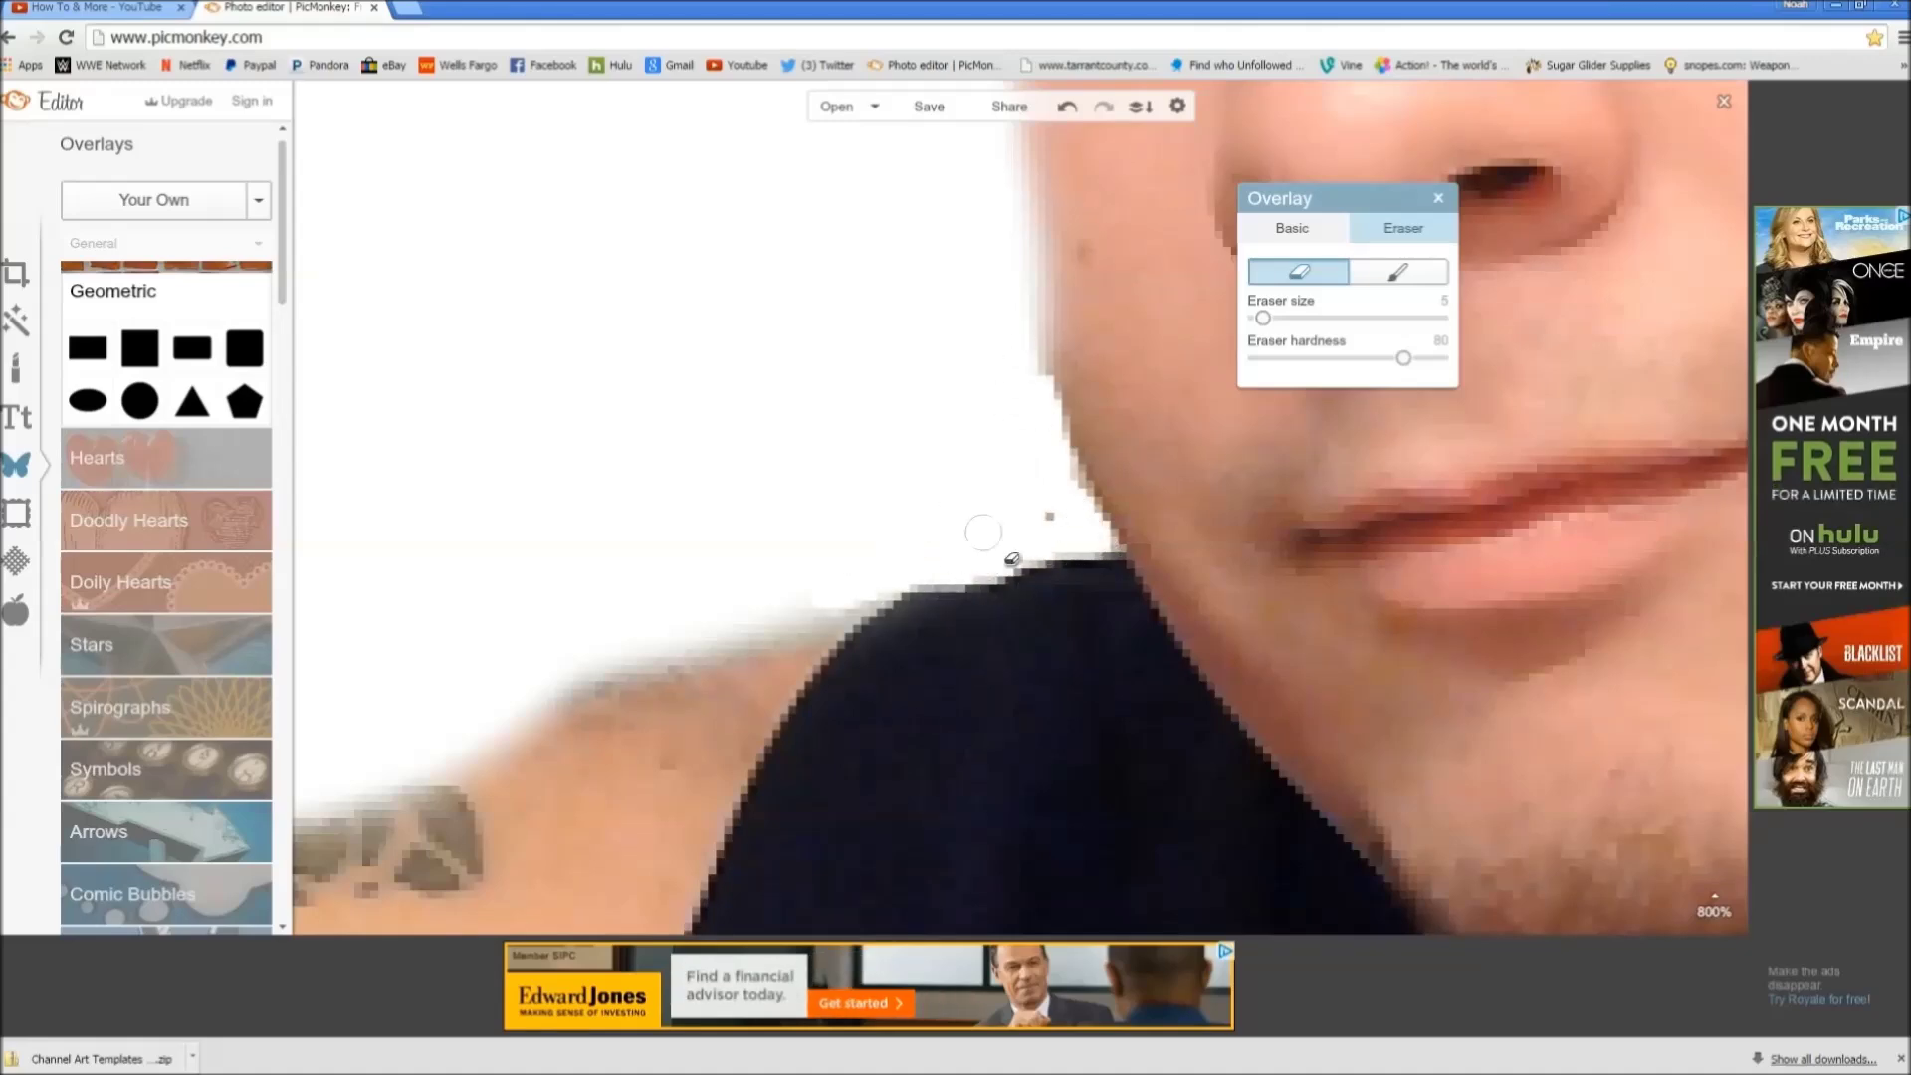
Step: Erase the wall patch between the outstretched arm and torso, using eraser size 5 along the edges and 26 for the interior
key("space")
key("space")
mouse_move(1090, 247)
left_mouse_down()
mouse_move(722, 602)
mouse_move(1122, 734)
mouse_move(1190, 150)
left_mouse_up()
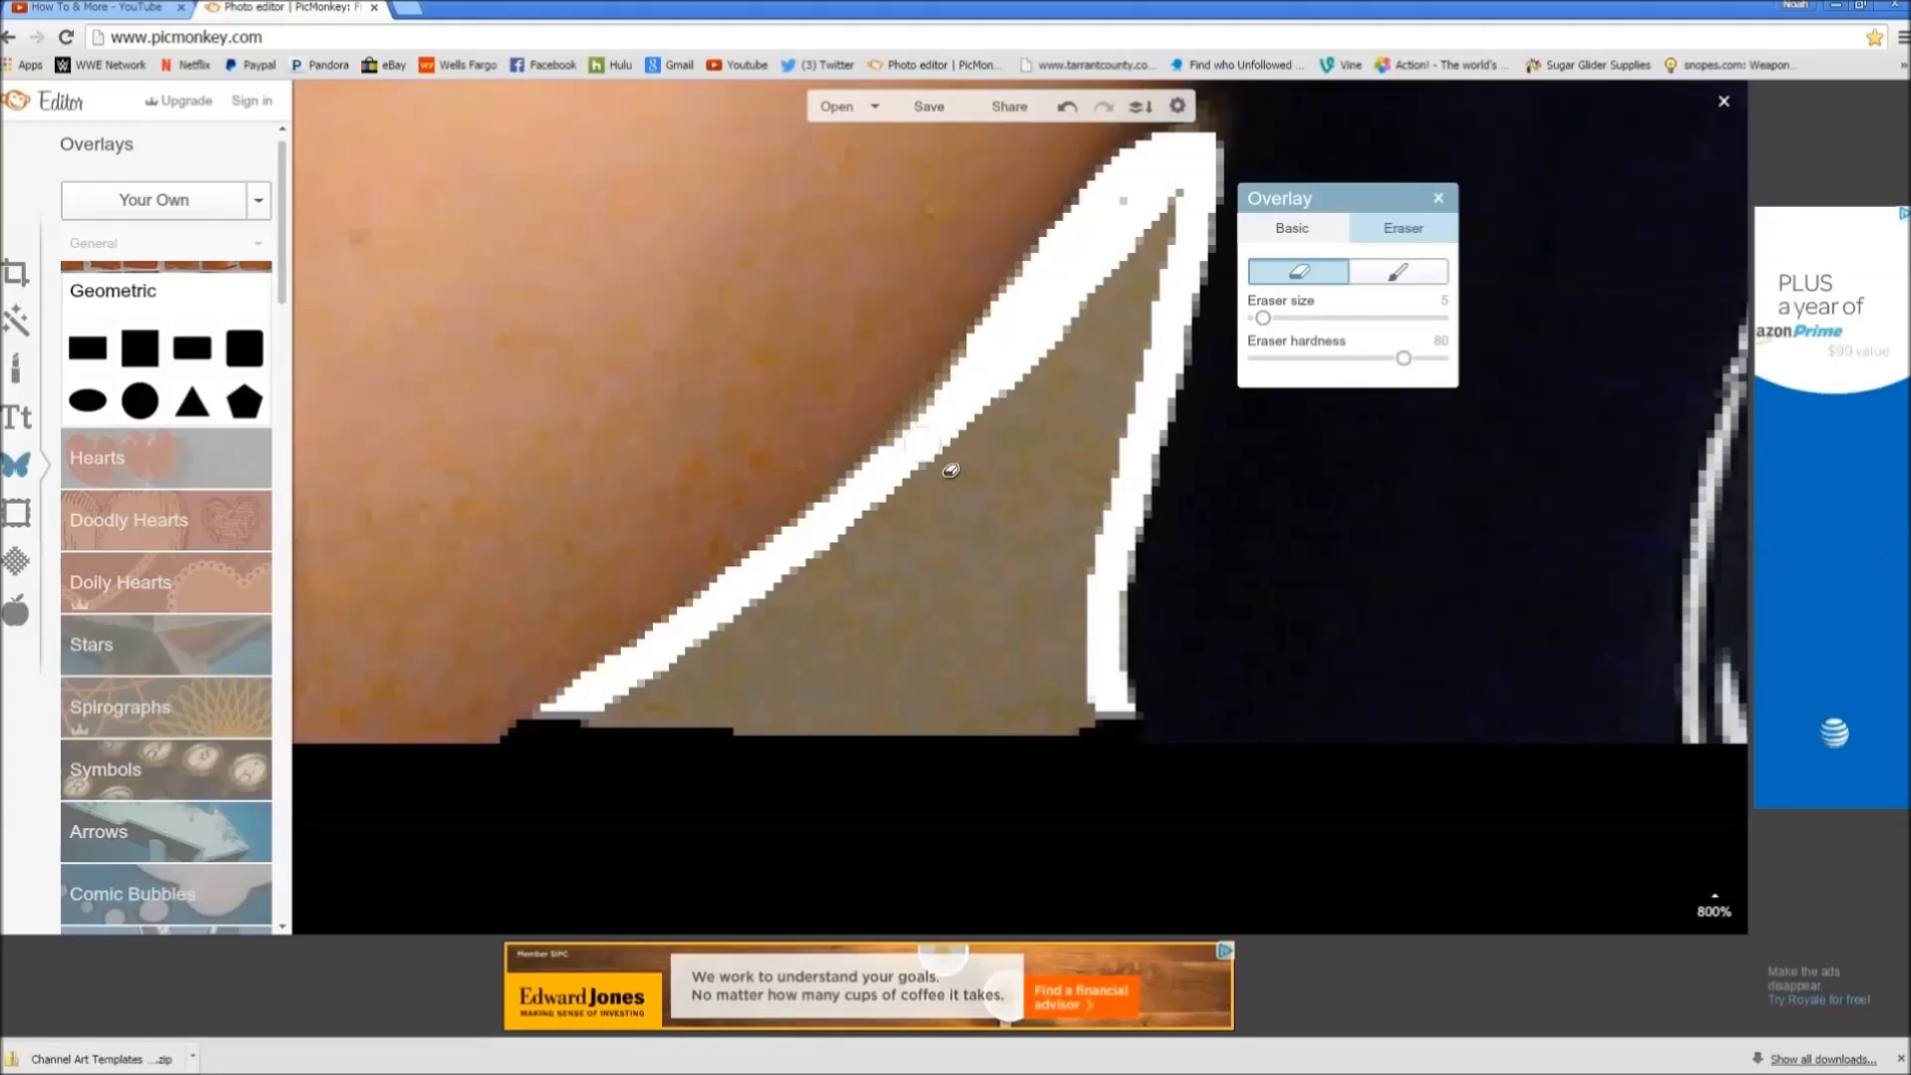
scroll(957, 461, "up", 5)
mouse_move(1040, 443)
left_mouse_down()
mouse_move(1072, 515)
mouse_move(772, 823)
mouse_move(1180, 401)
left_mouse_up()
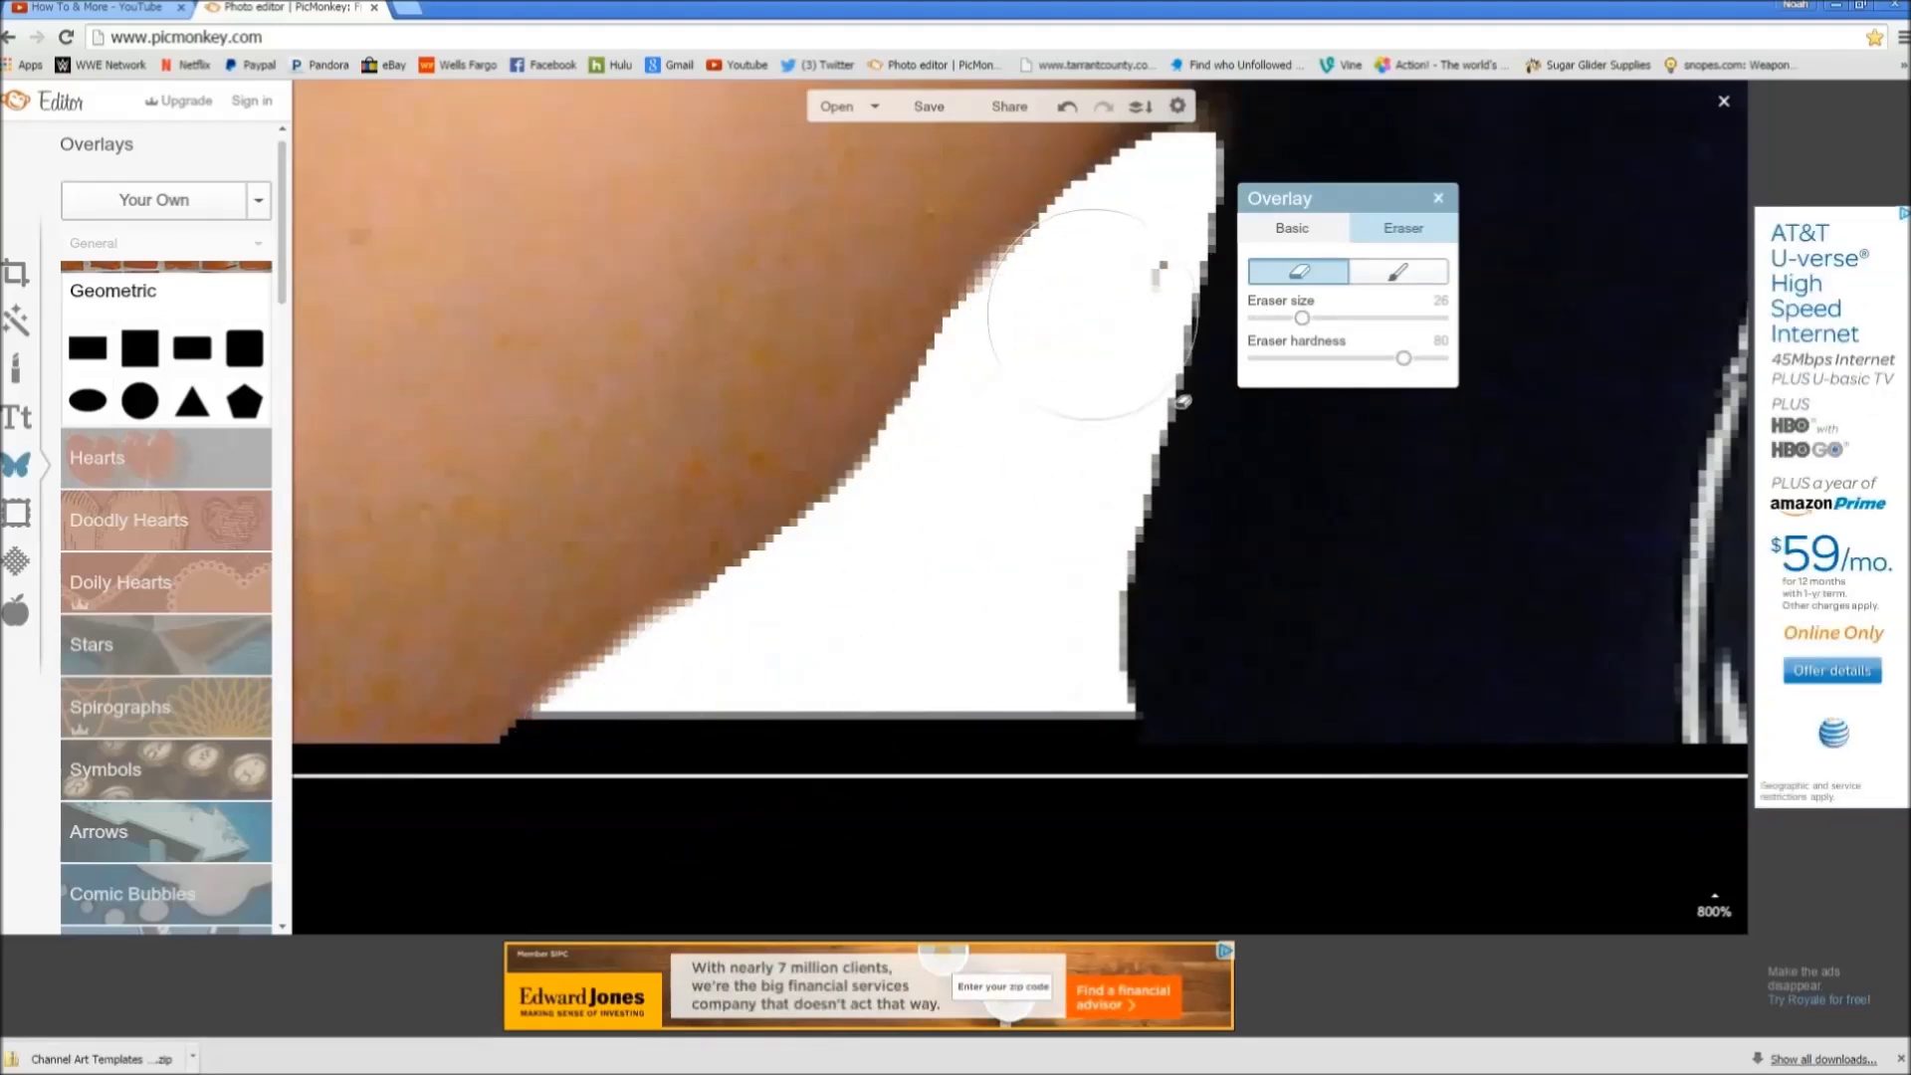
key("space")
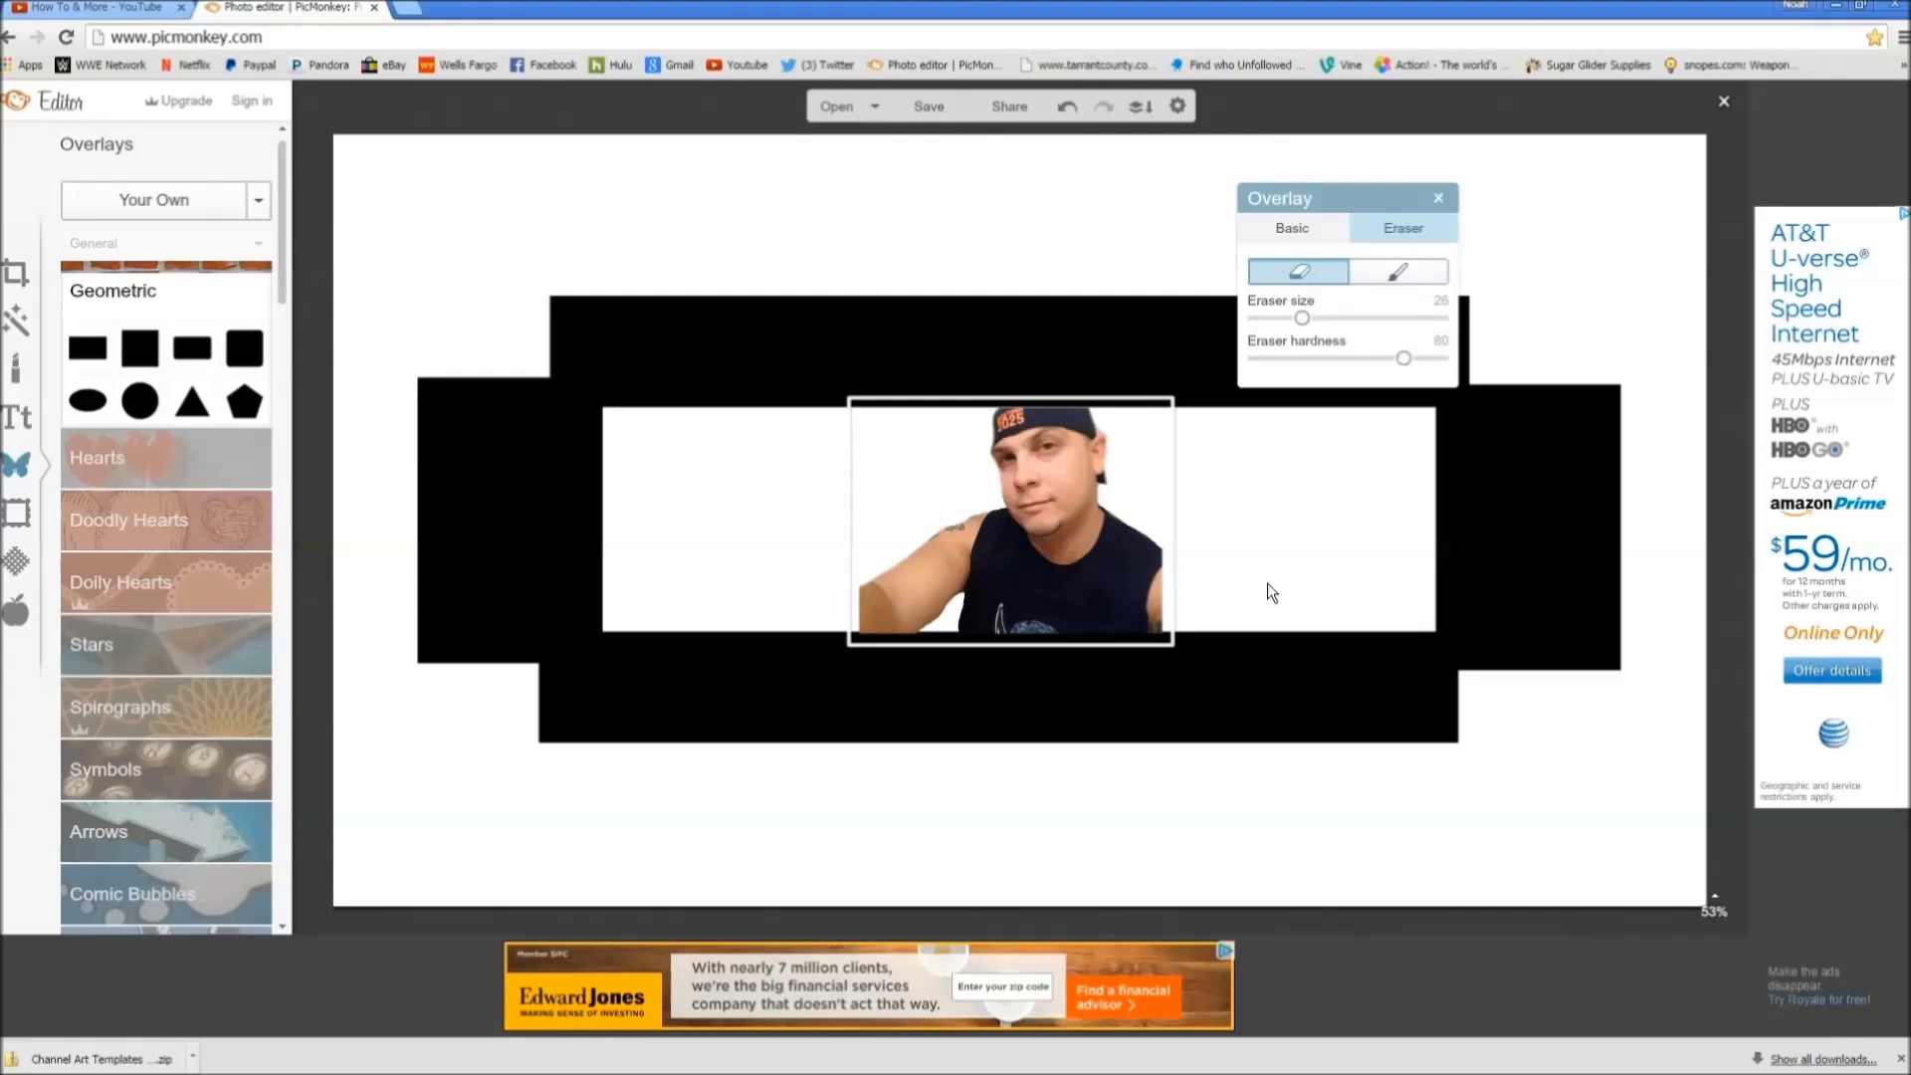
left_click(1437, 196)
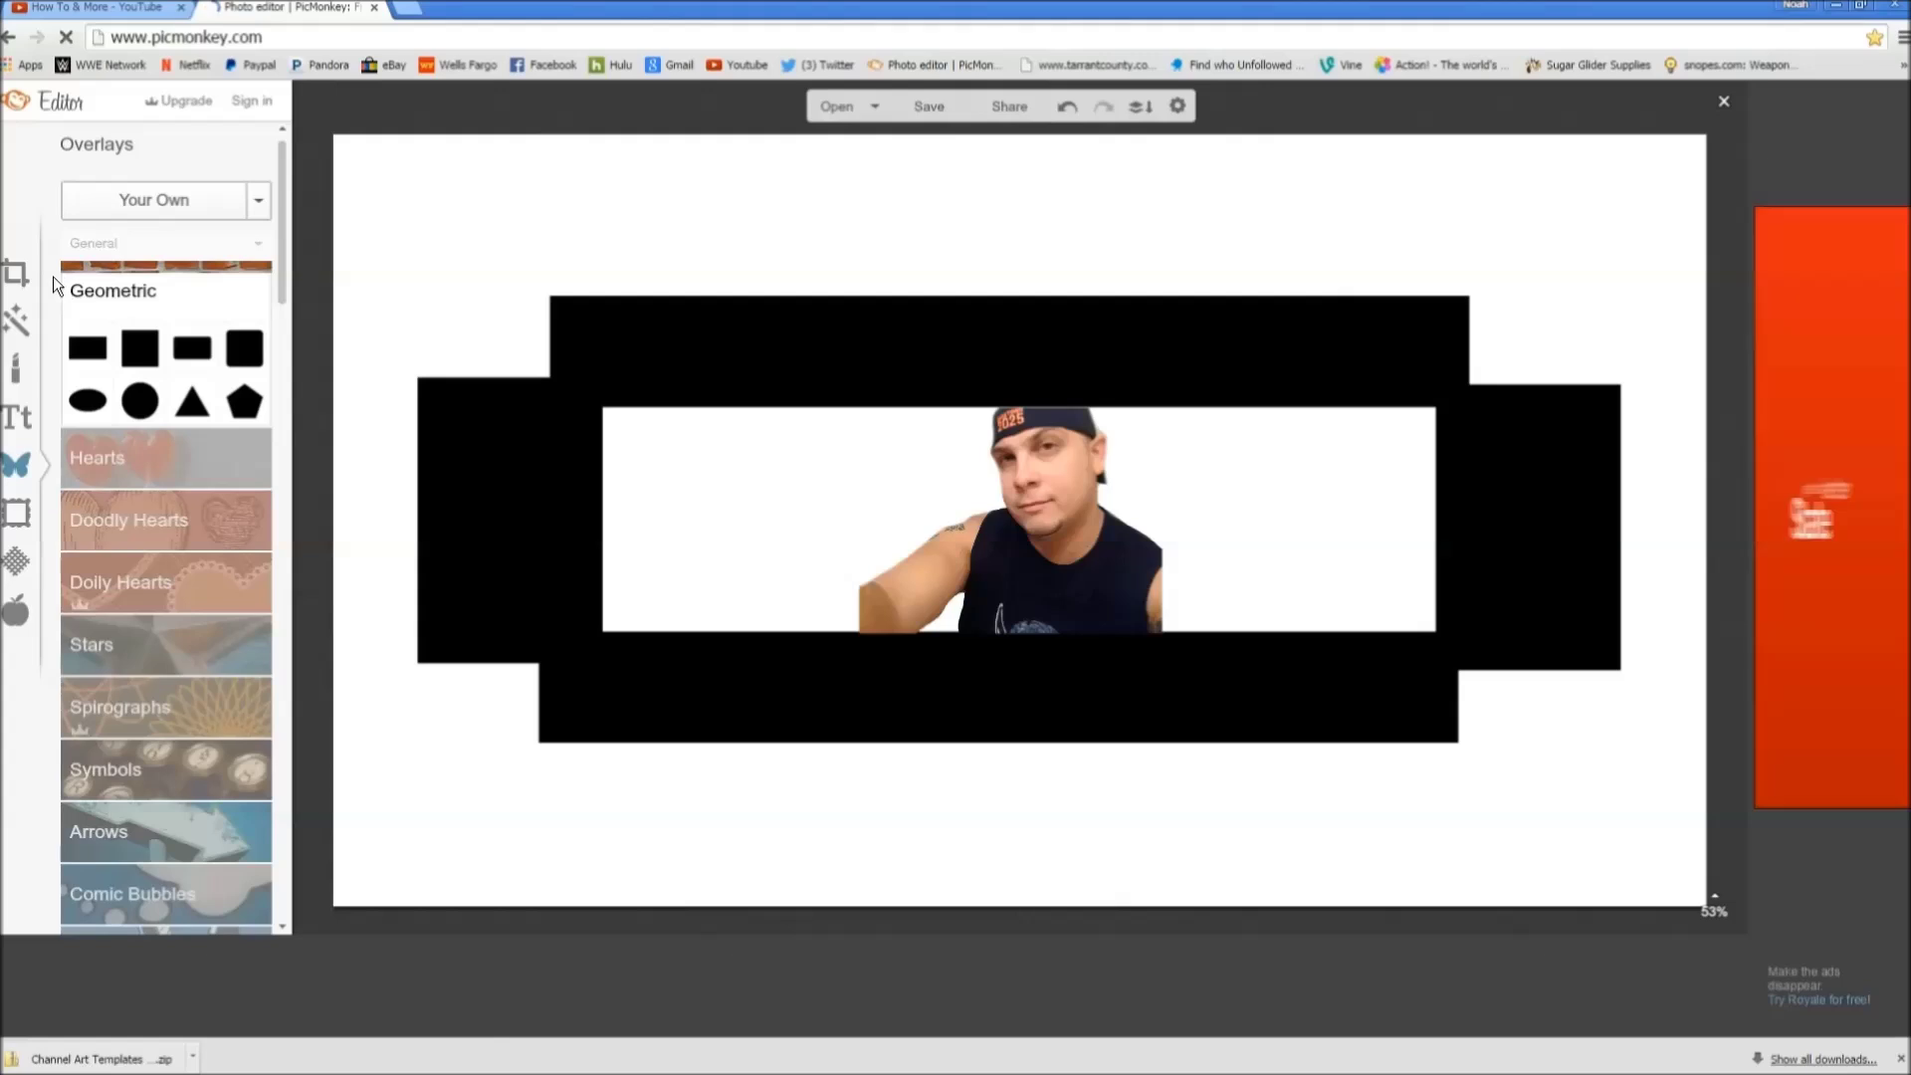
Step: Try a pink canvas color, switch it back to white, and cancel the canvas color change
left_click(16, 277)
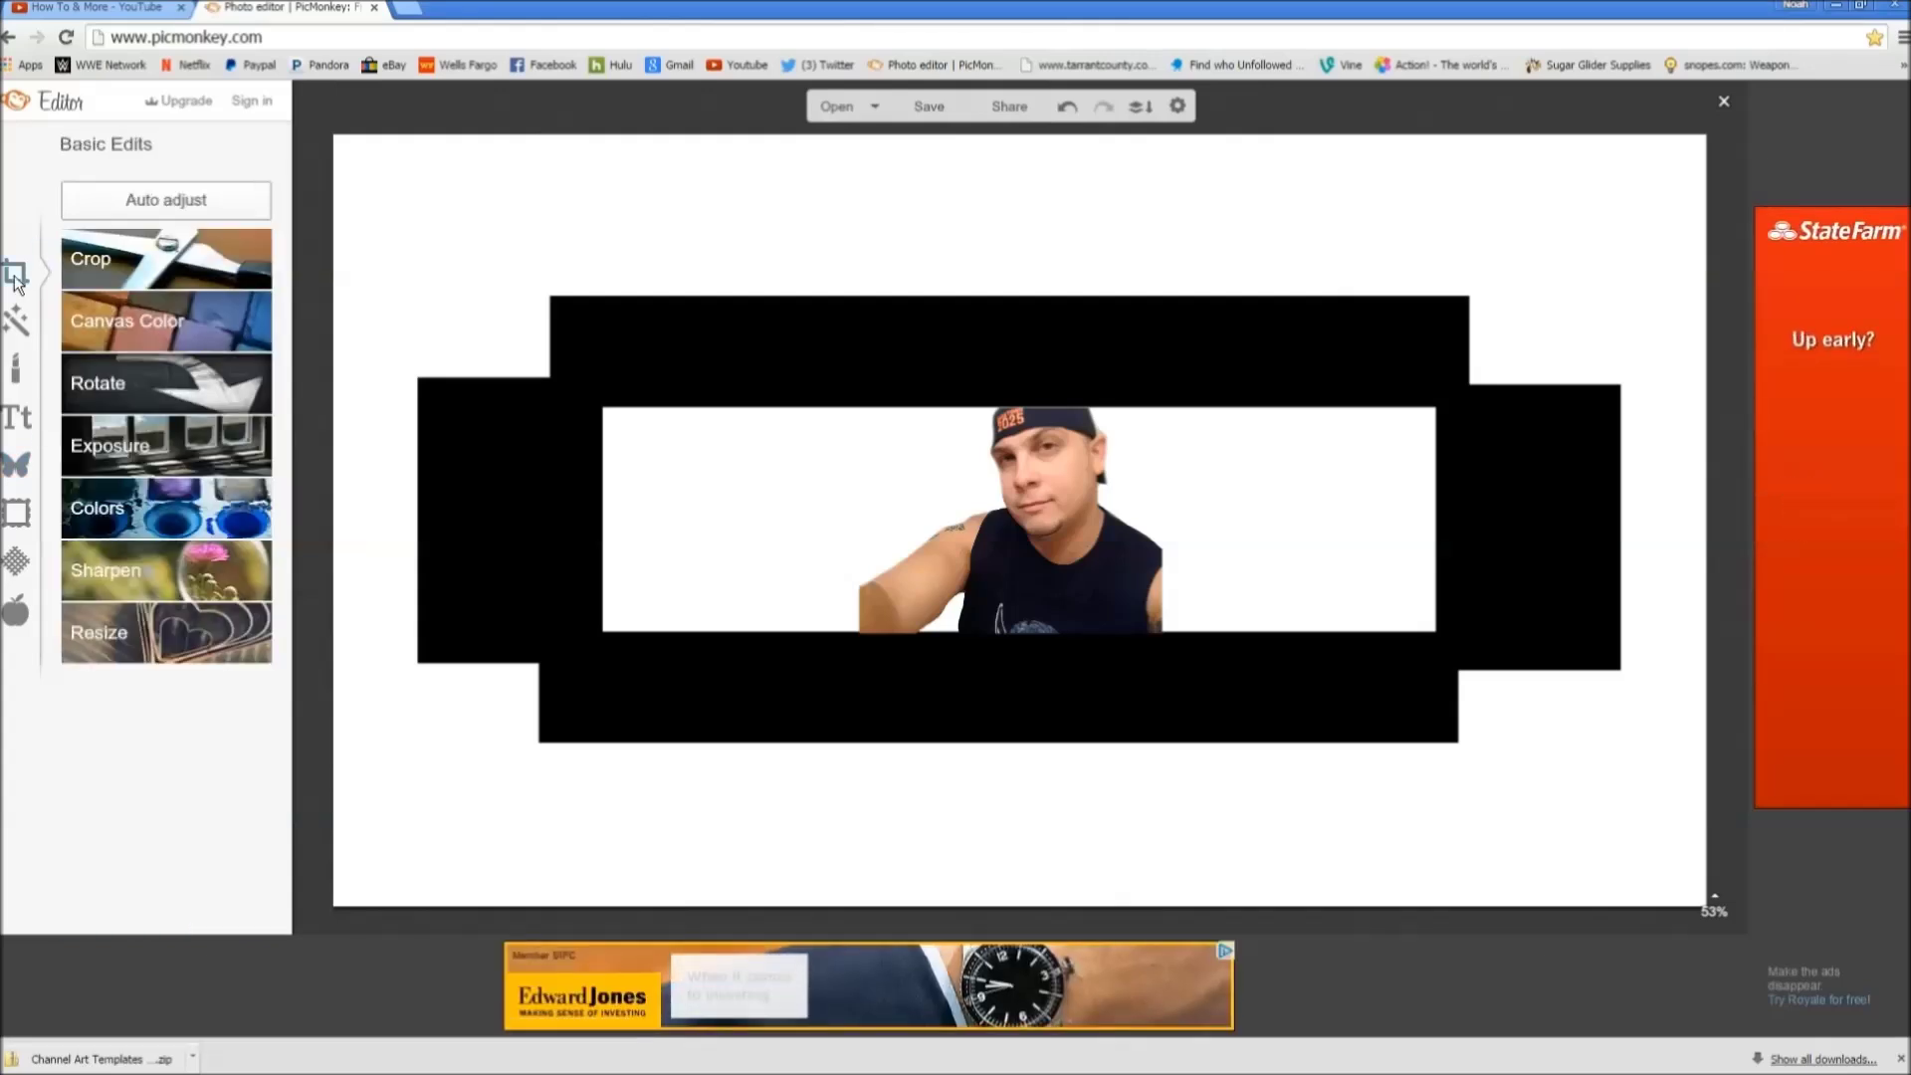
left_click(167, 325)
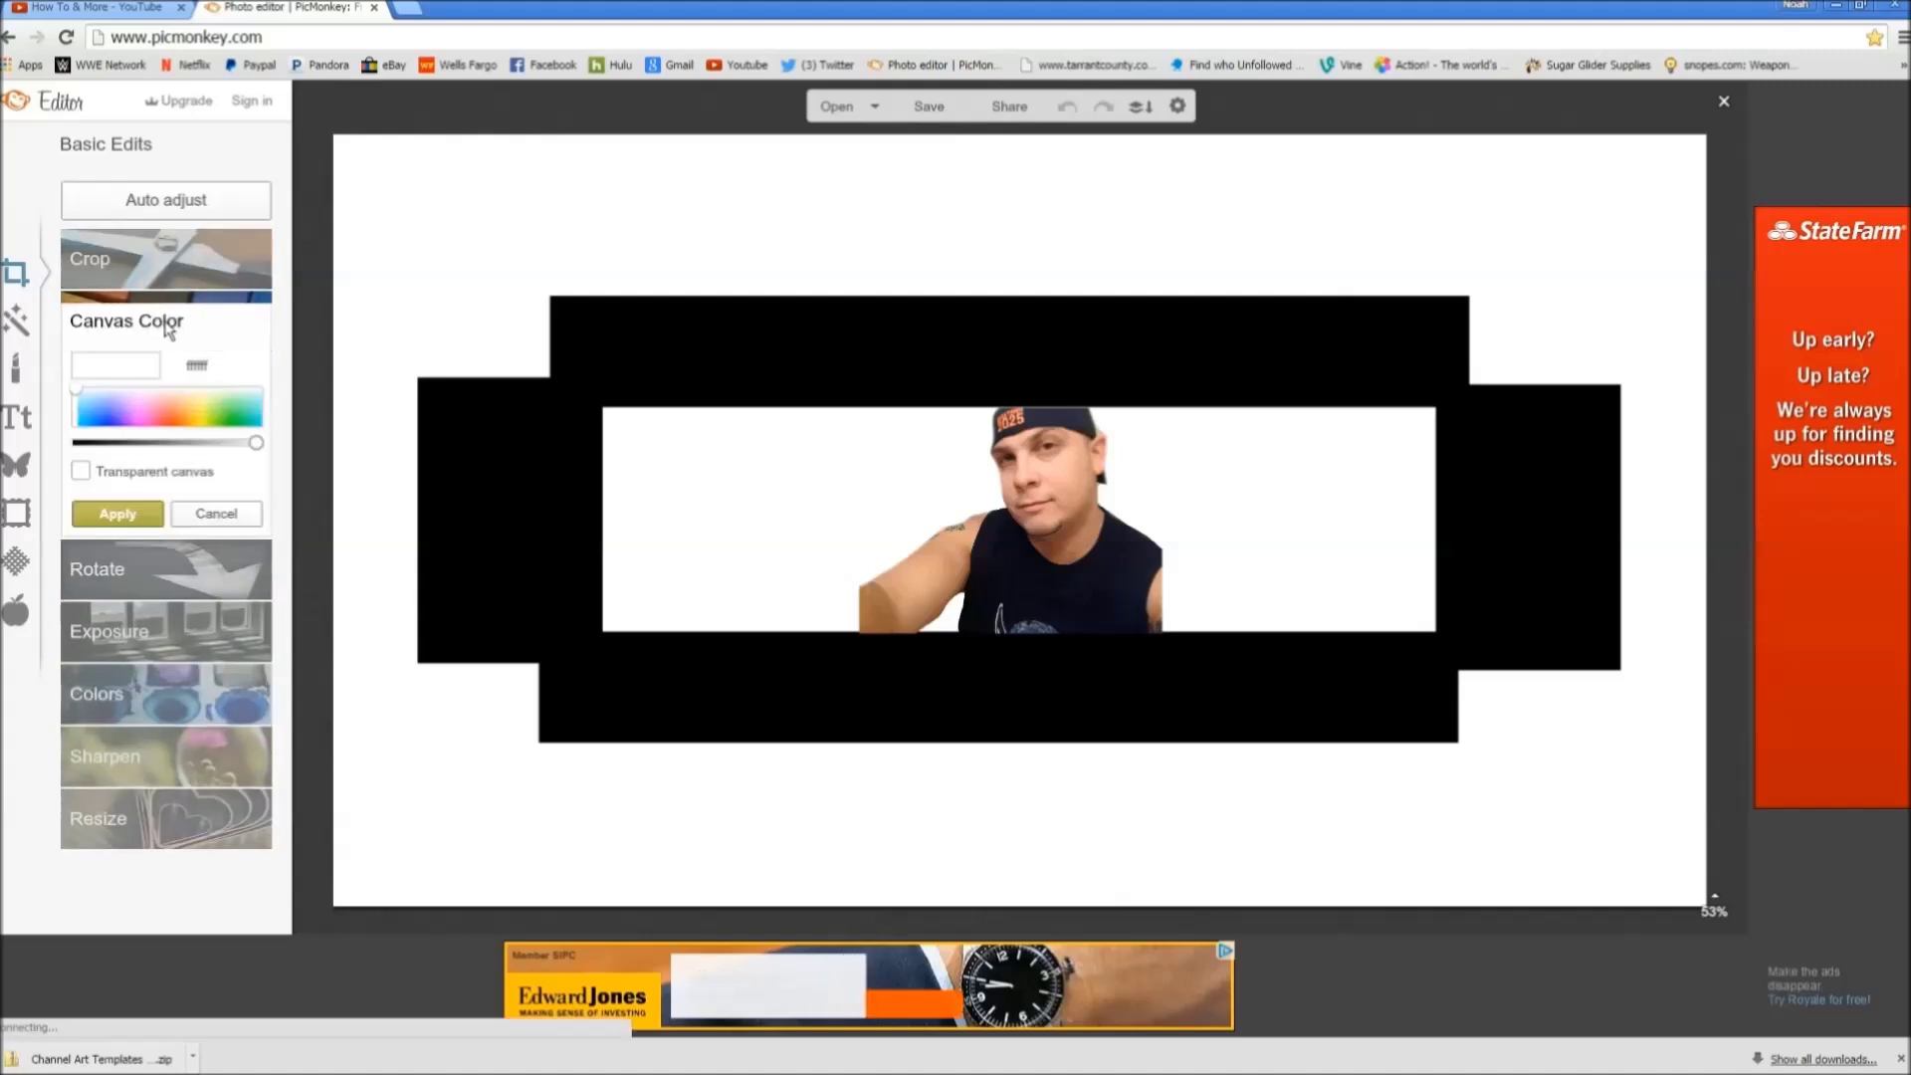
left_click(145, 413)
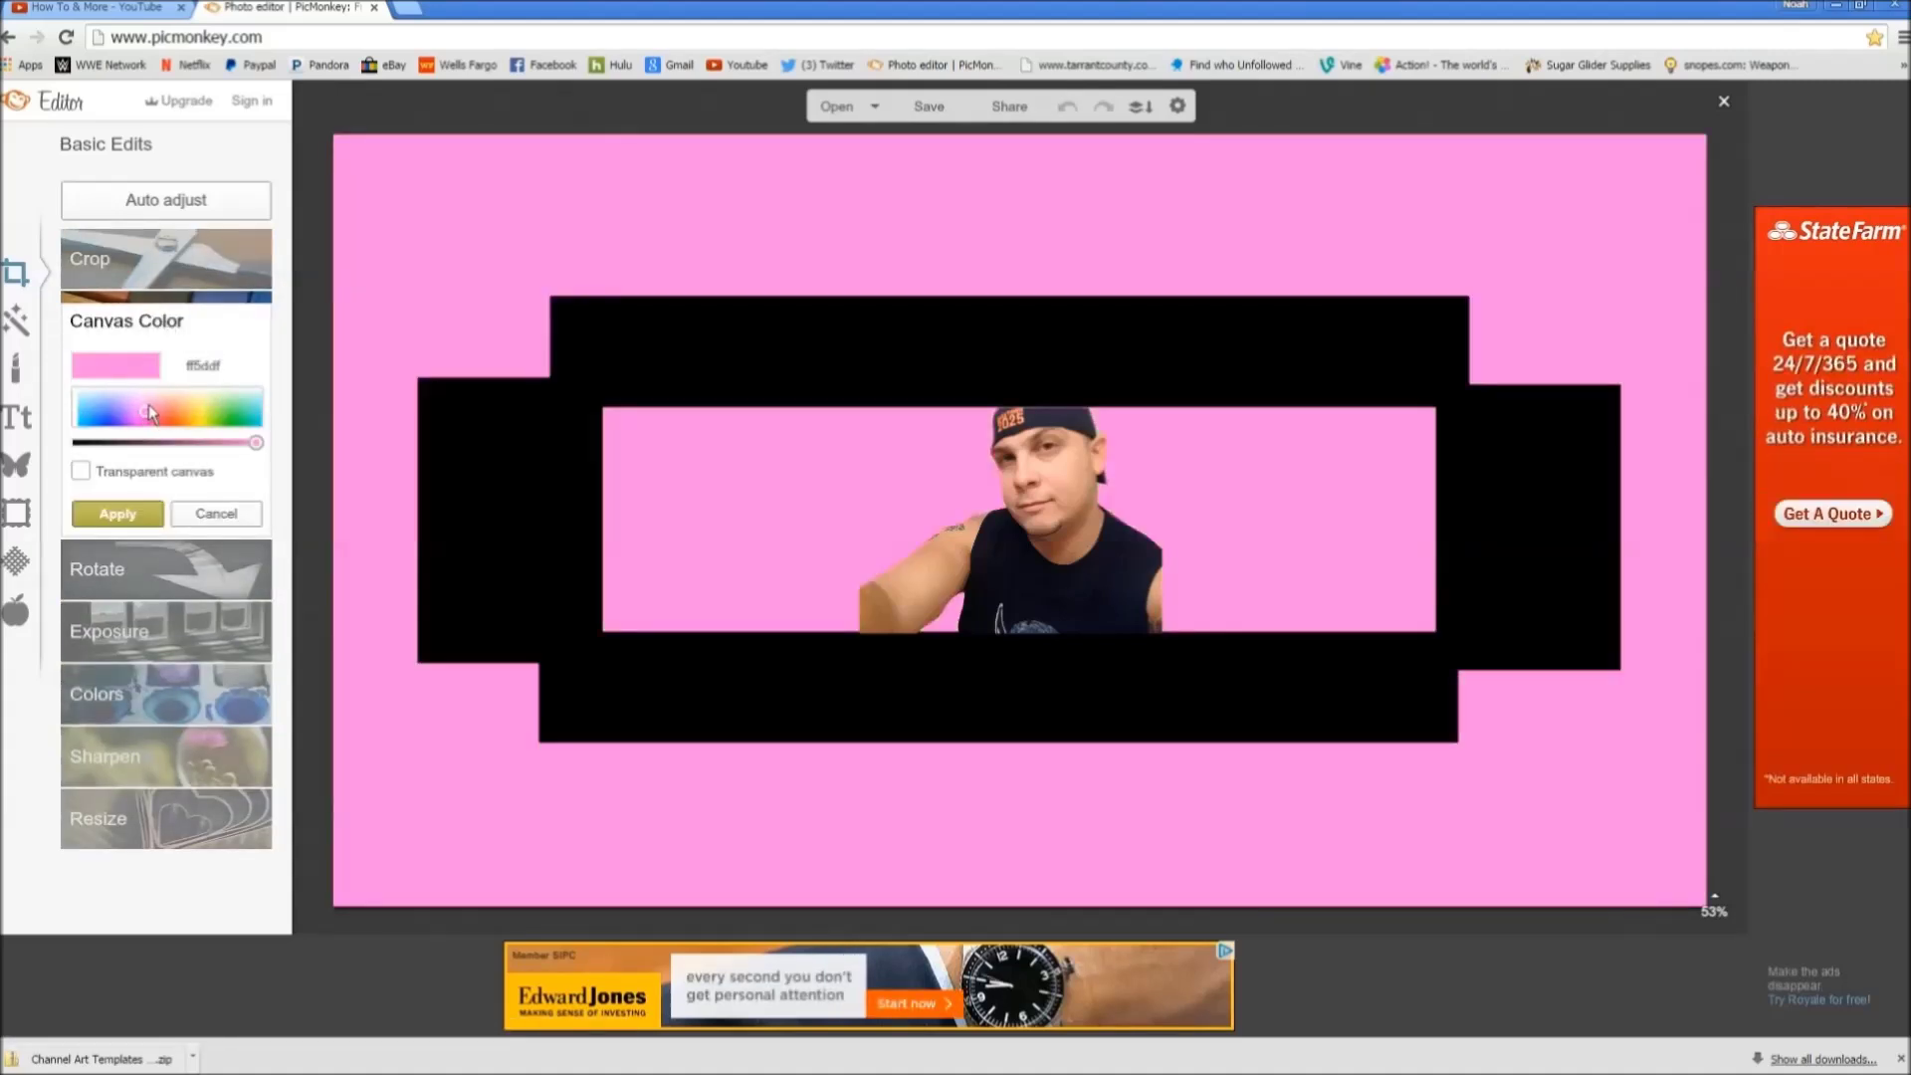
left_click(74, 392)
left_click(73, 388)
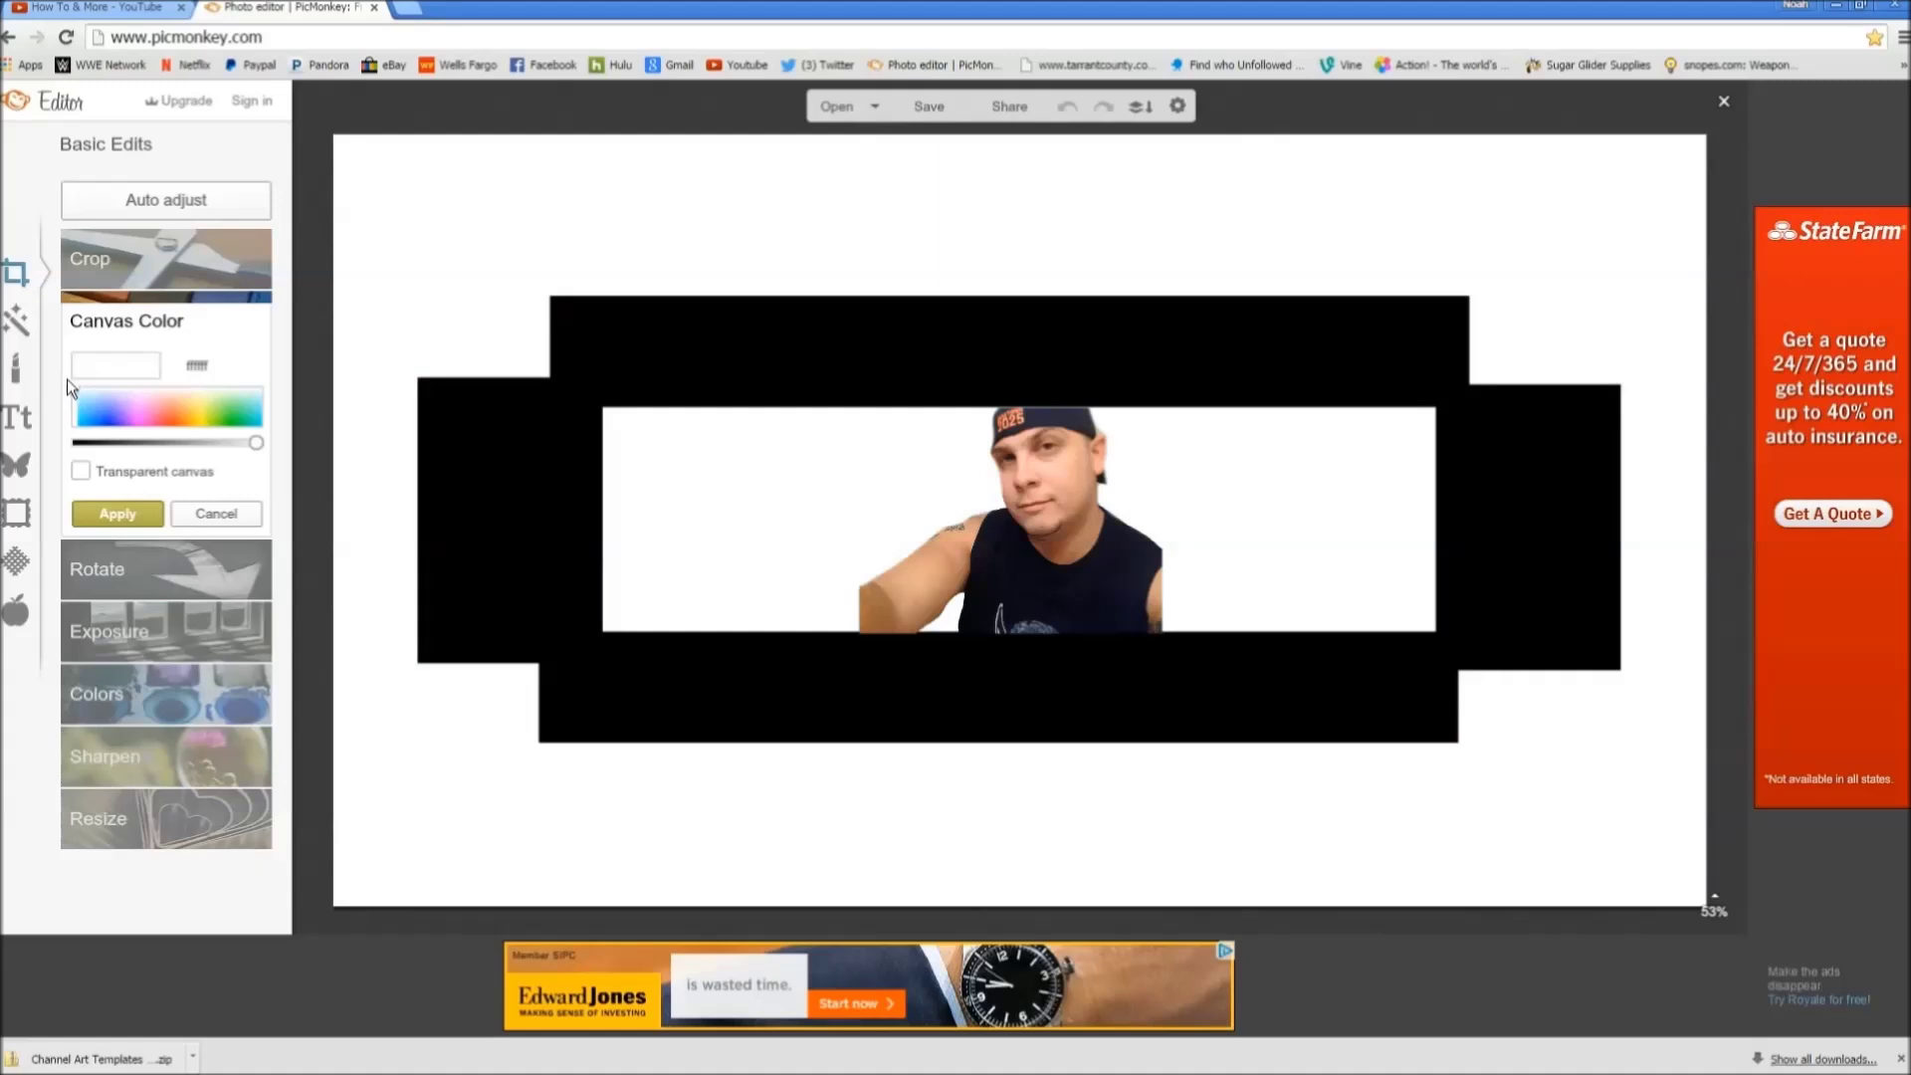
left_click(91, 473)
left_click(86, 474)
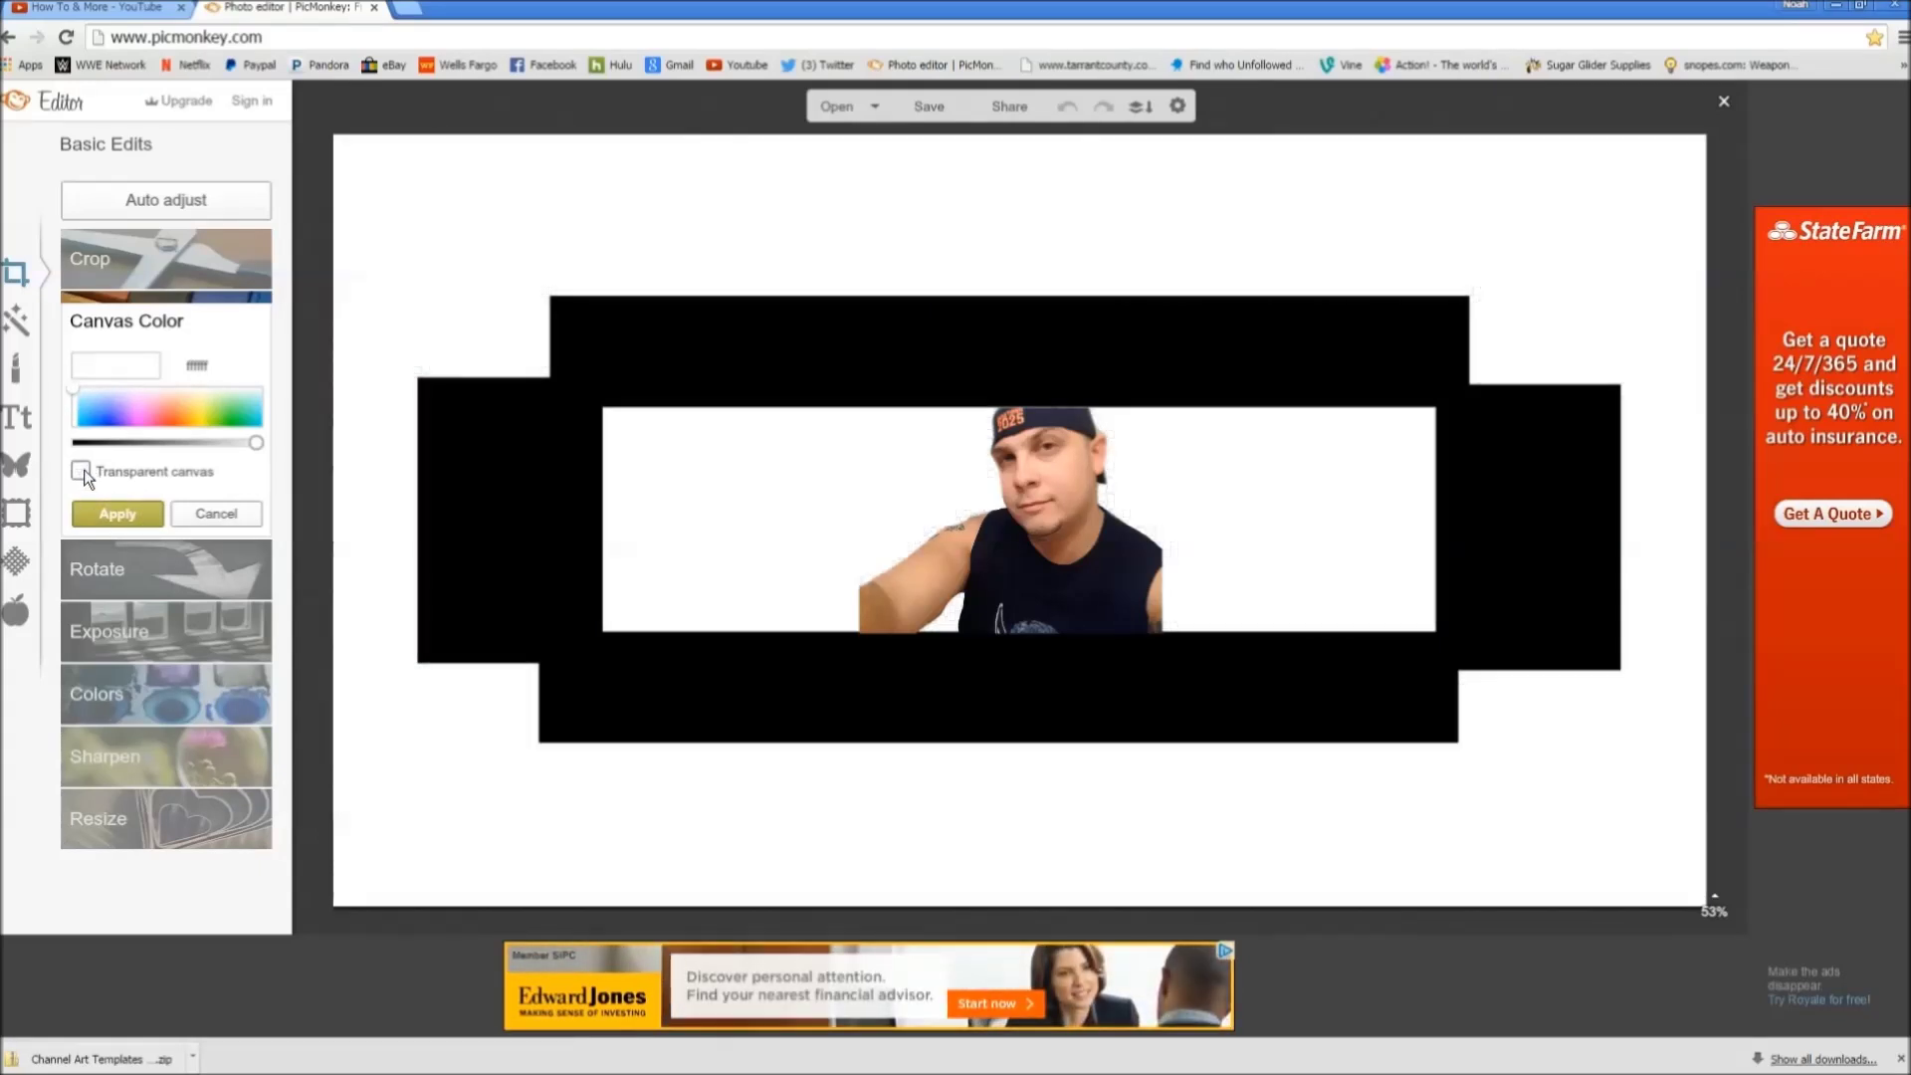
left_click(188, 520)
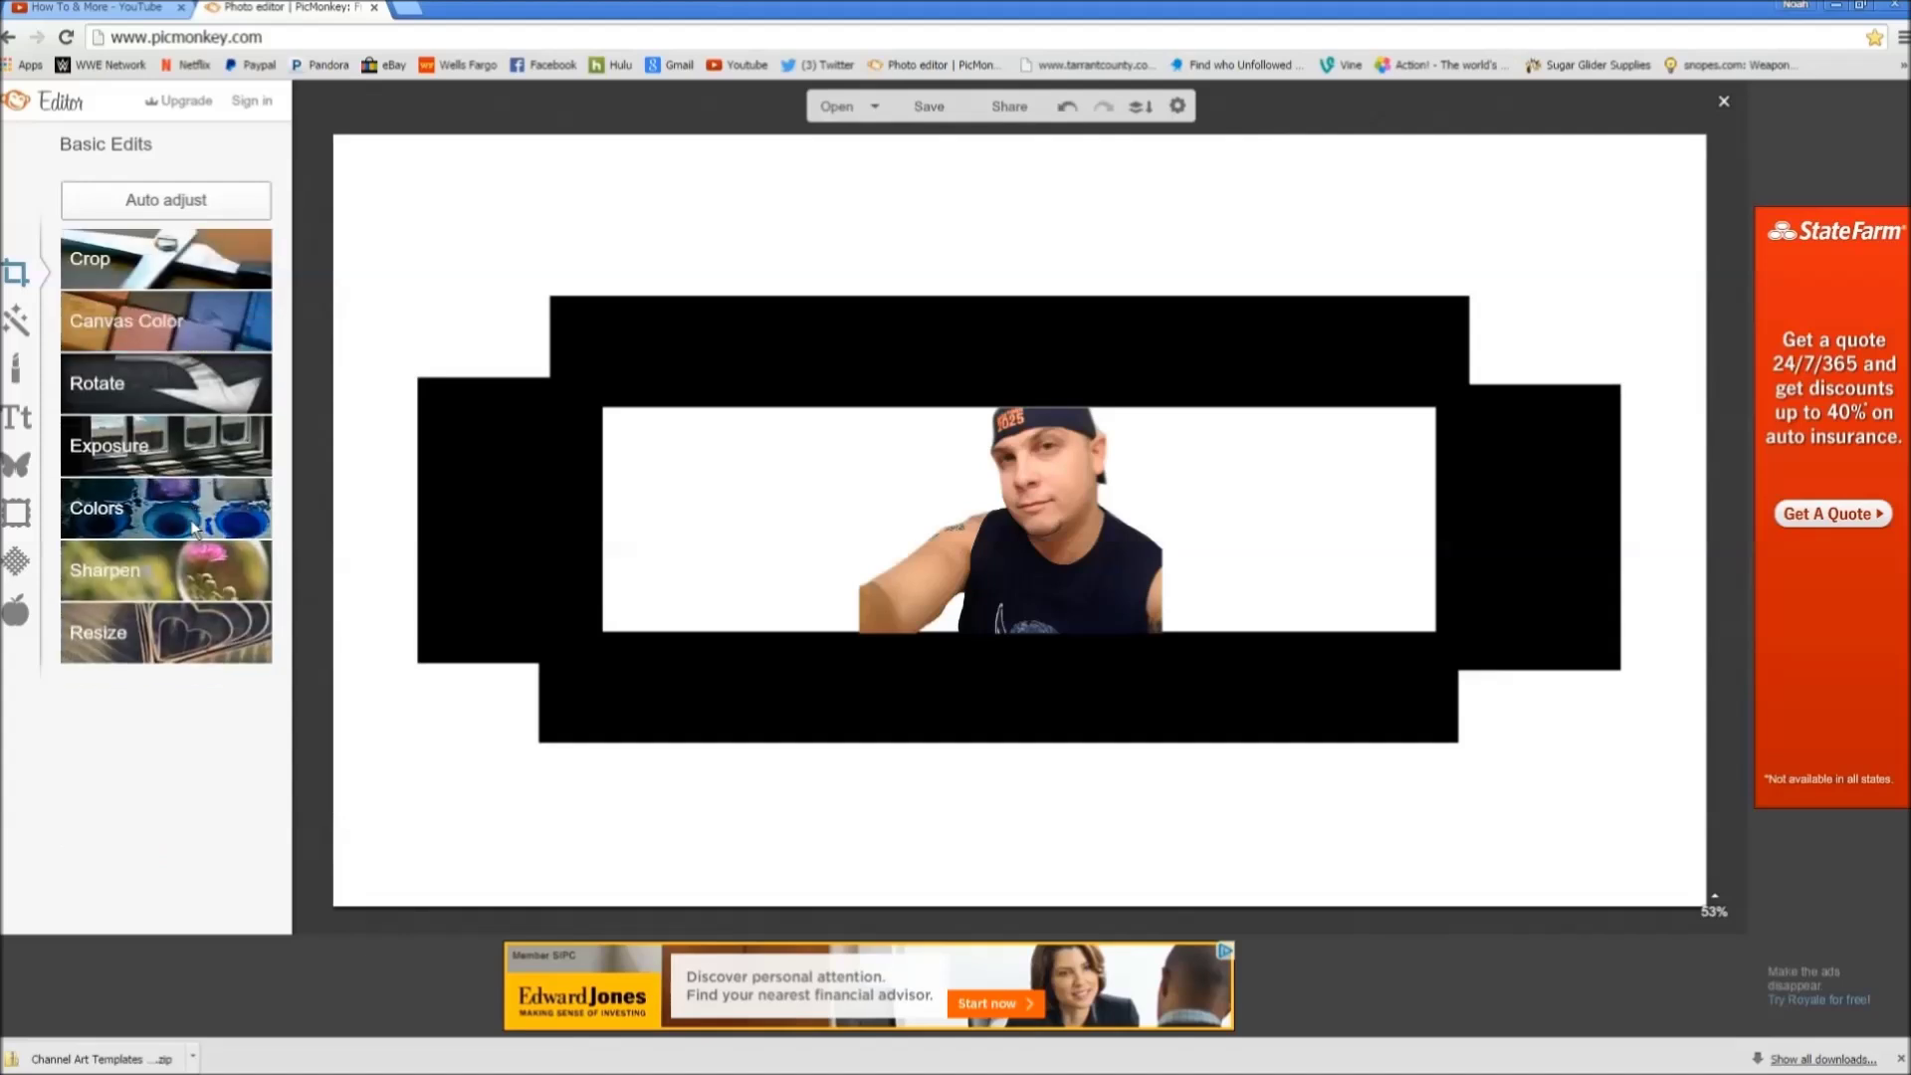
Step: Try rotating the canvas clockwise and back counterclockwise
left_click(134, 380)
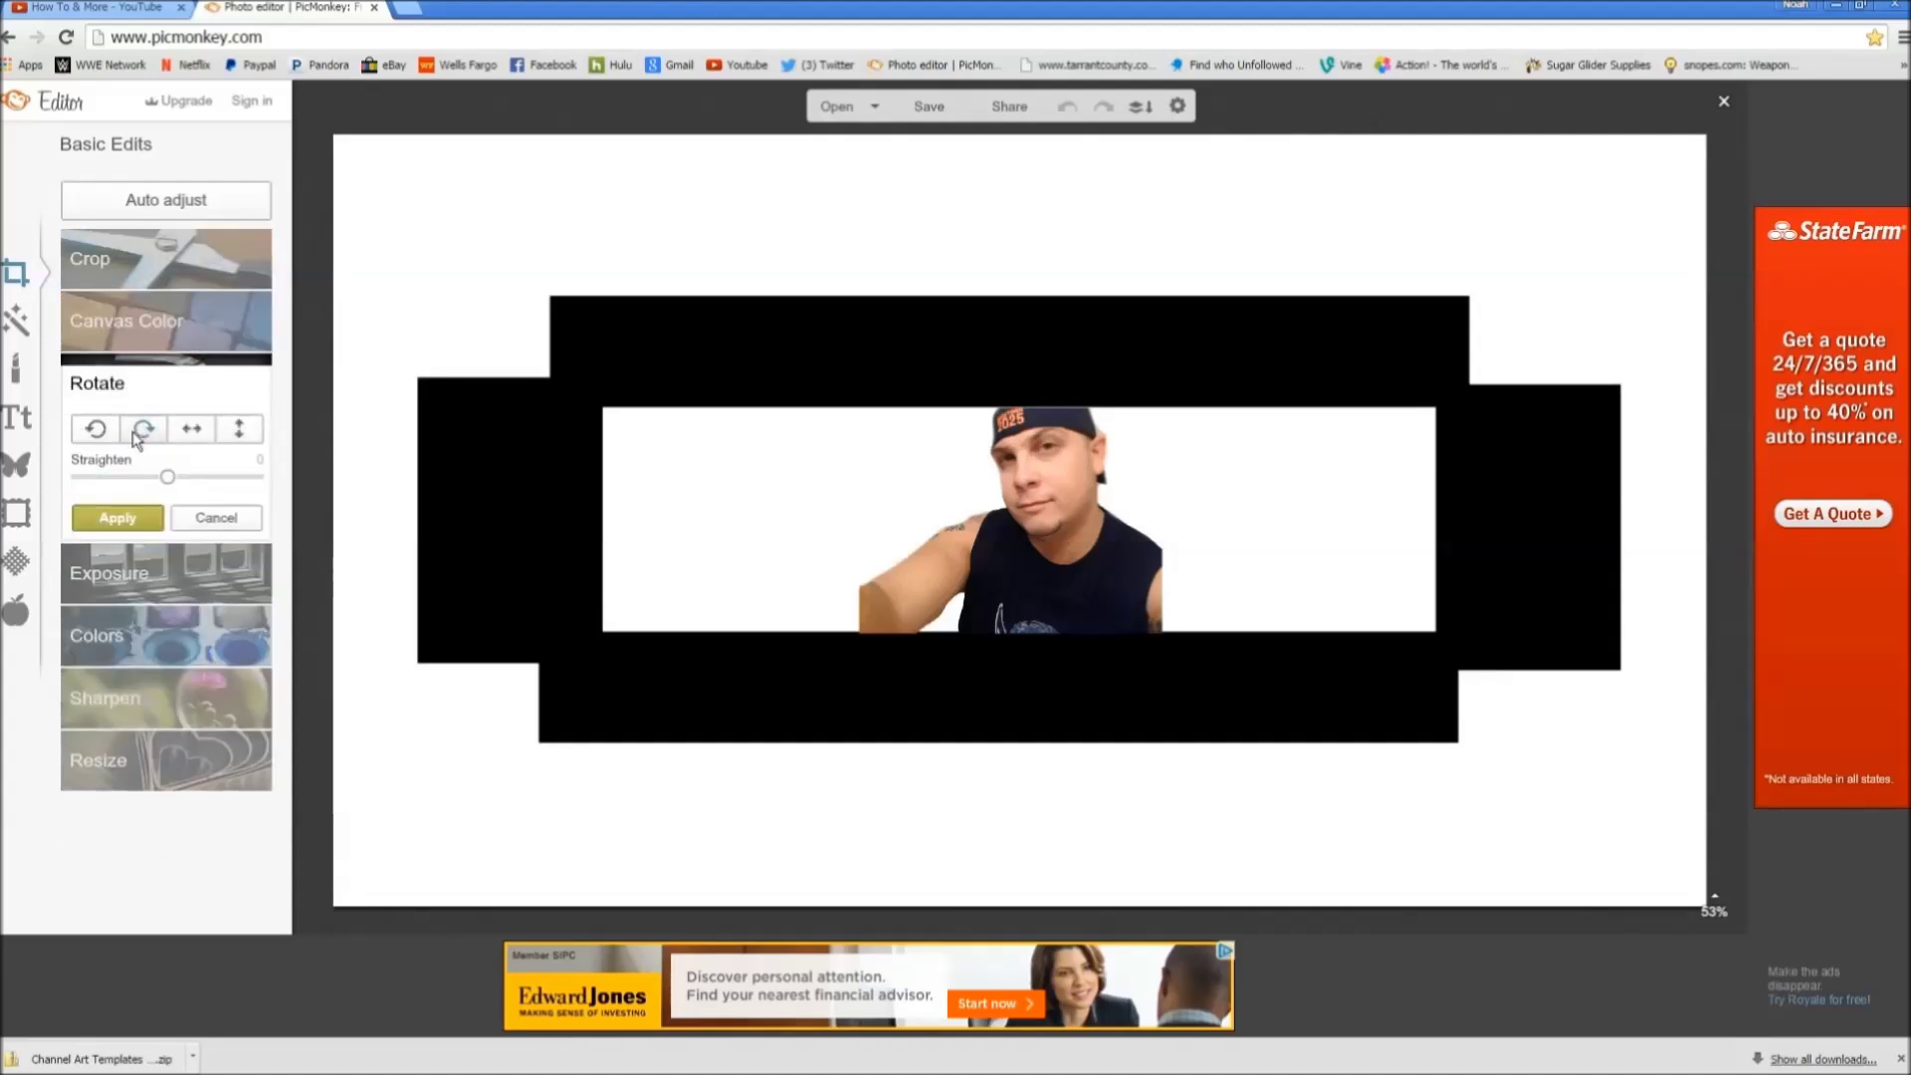
left_click(139, 431)
left_click(95, 430)
Step: Try the automatic exposure adjustment on the canvas and cancel it
left_click(119, 577)
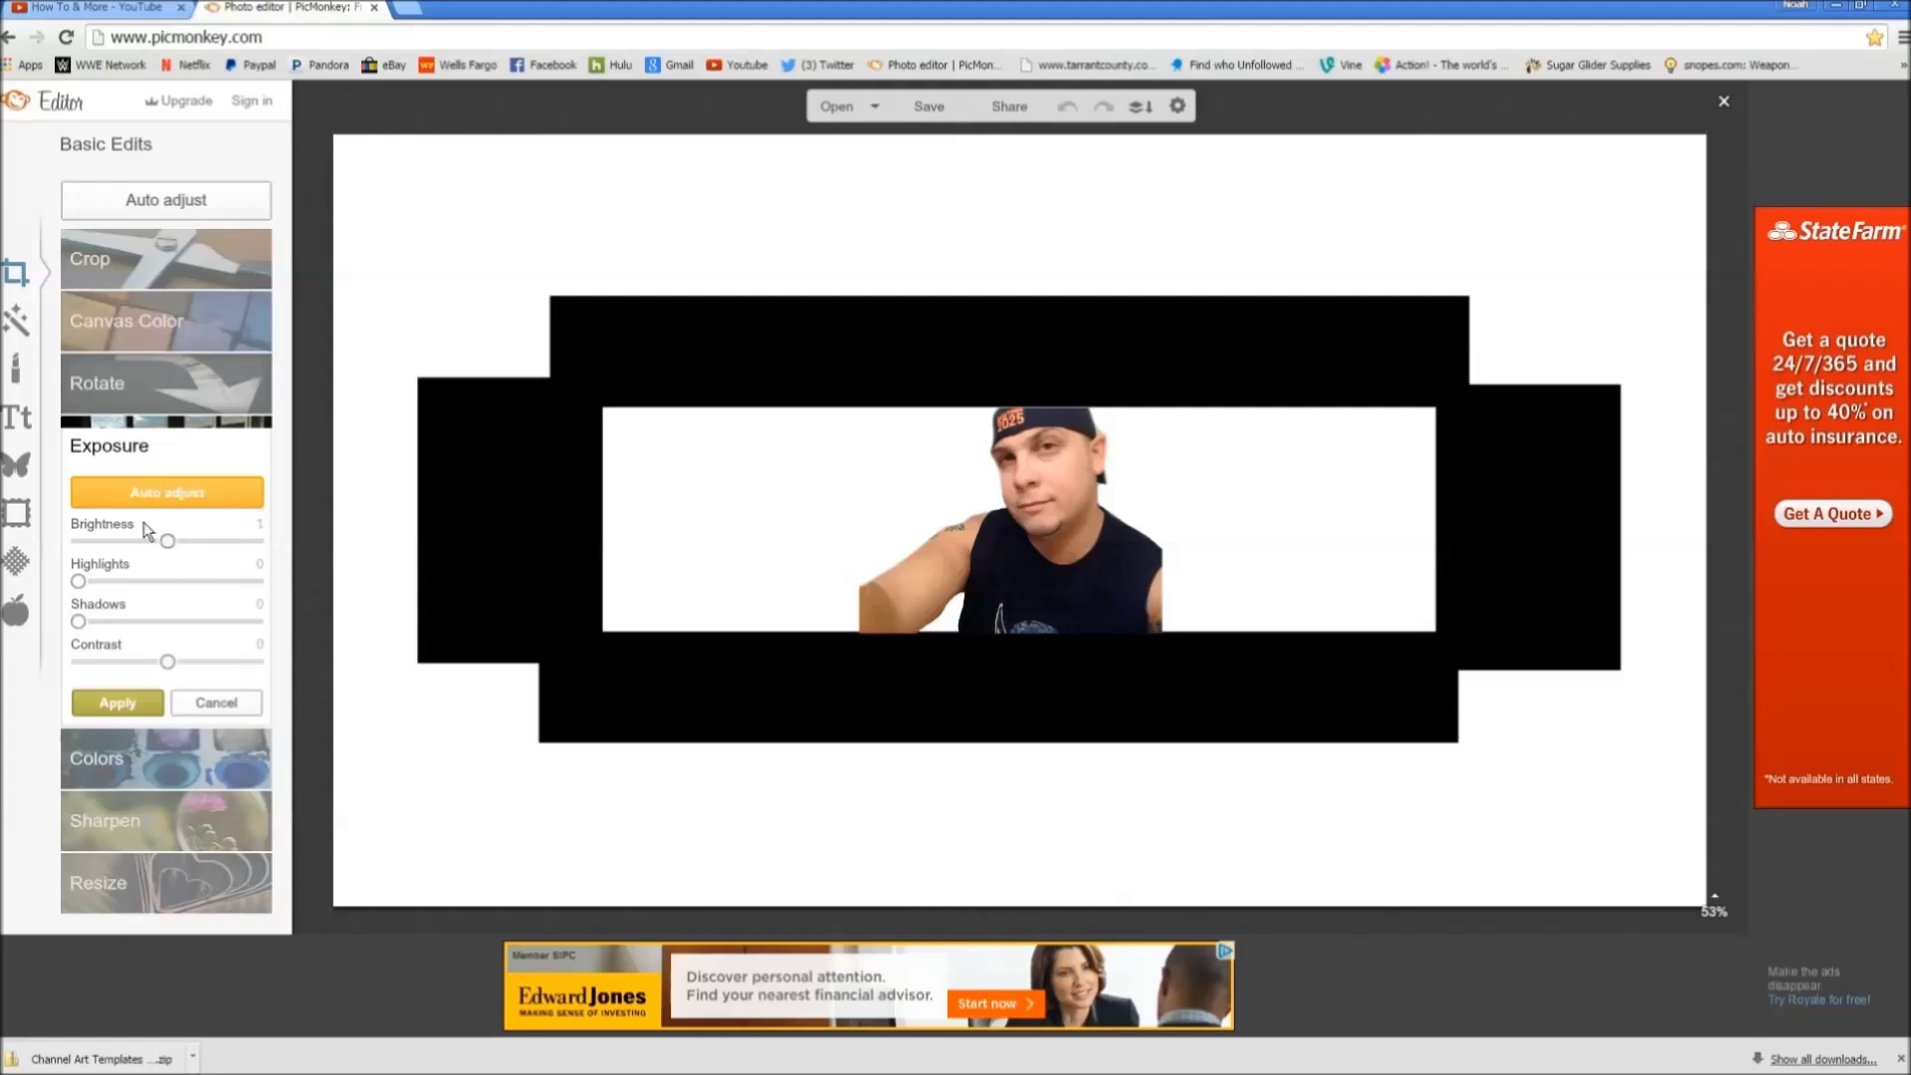
left_click(145, 494)
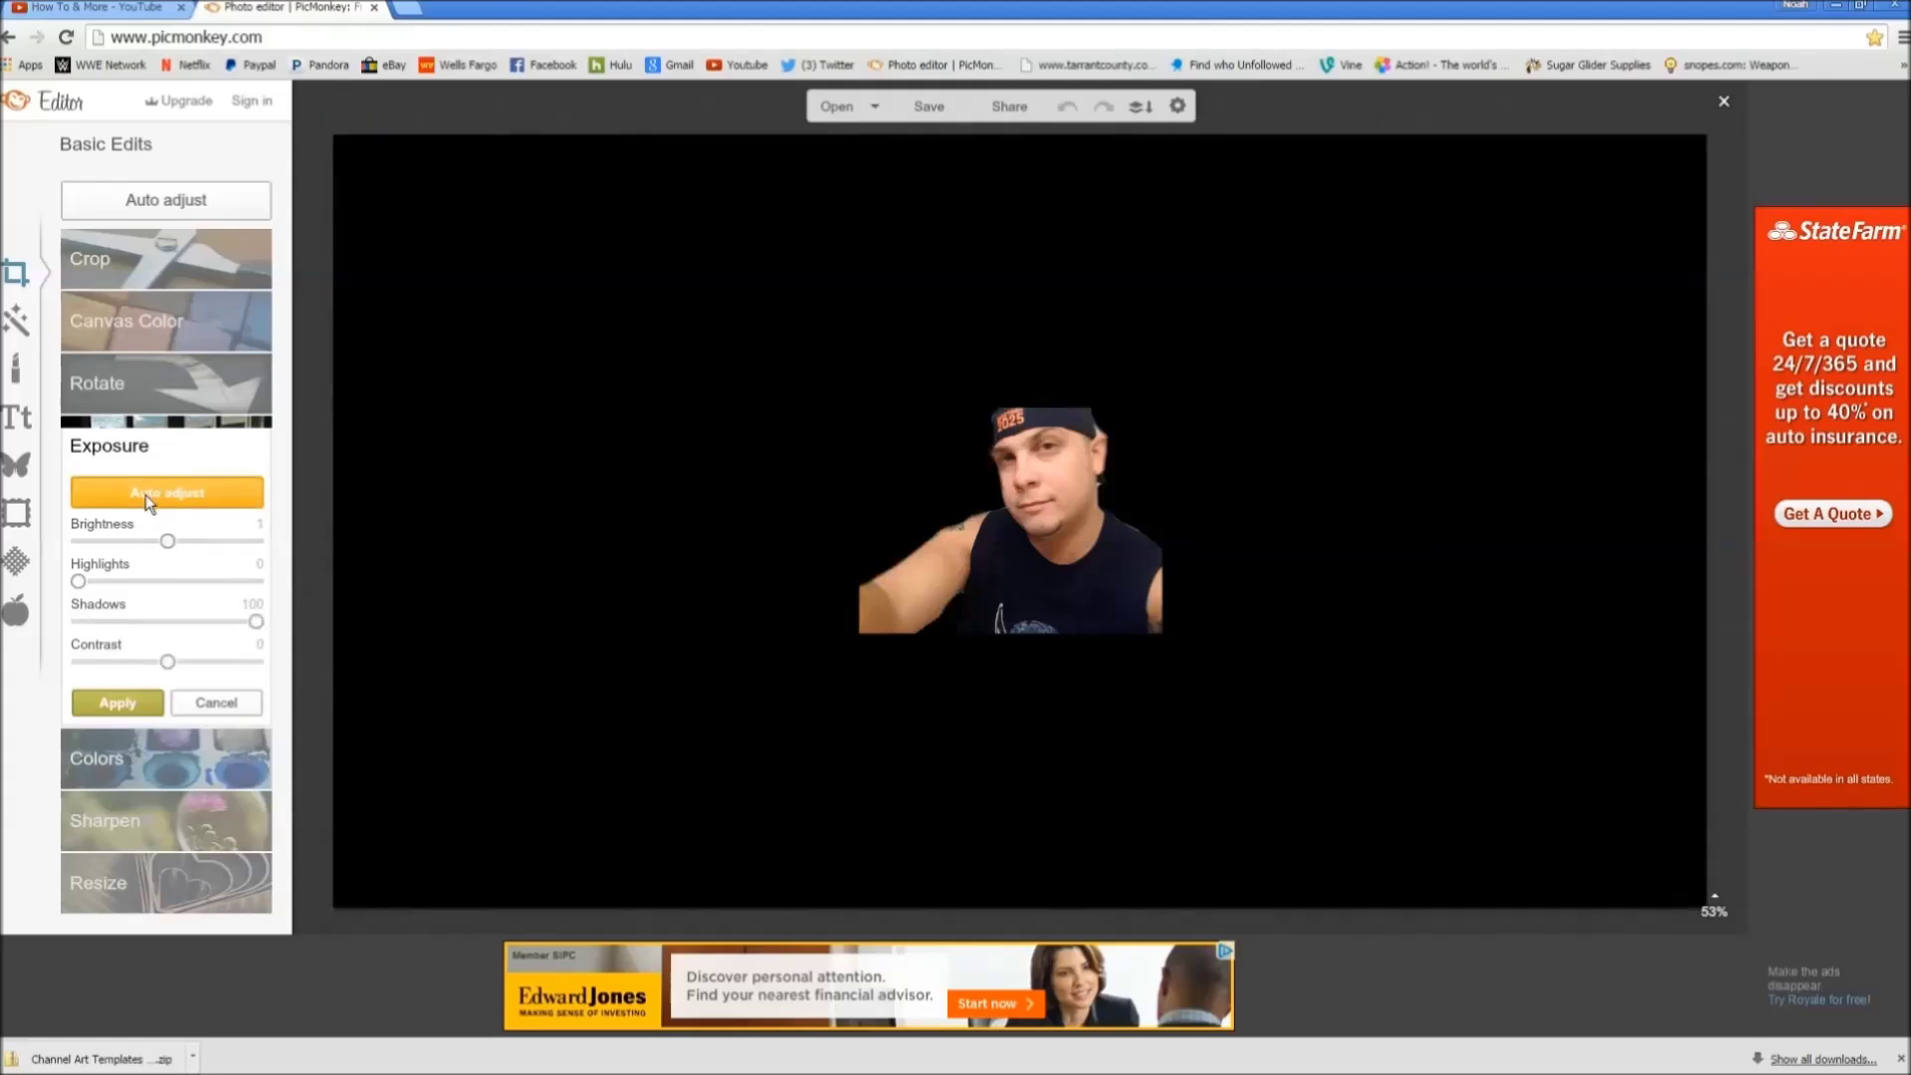
left_click(204, 704)
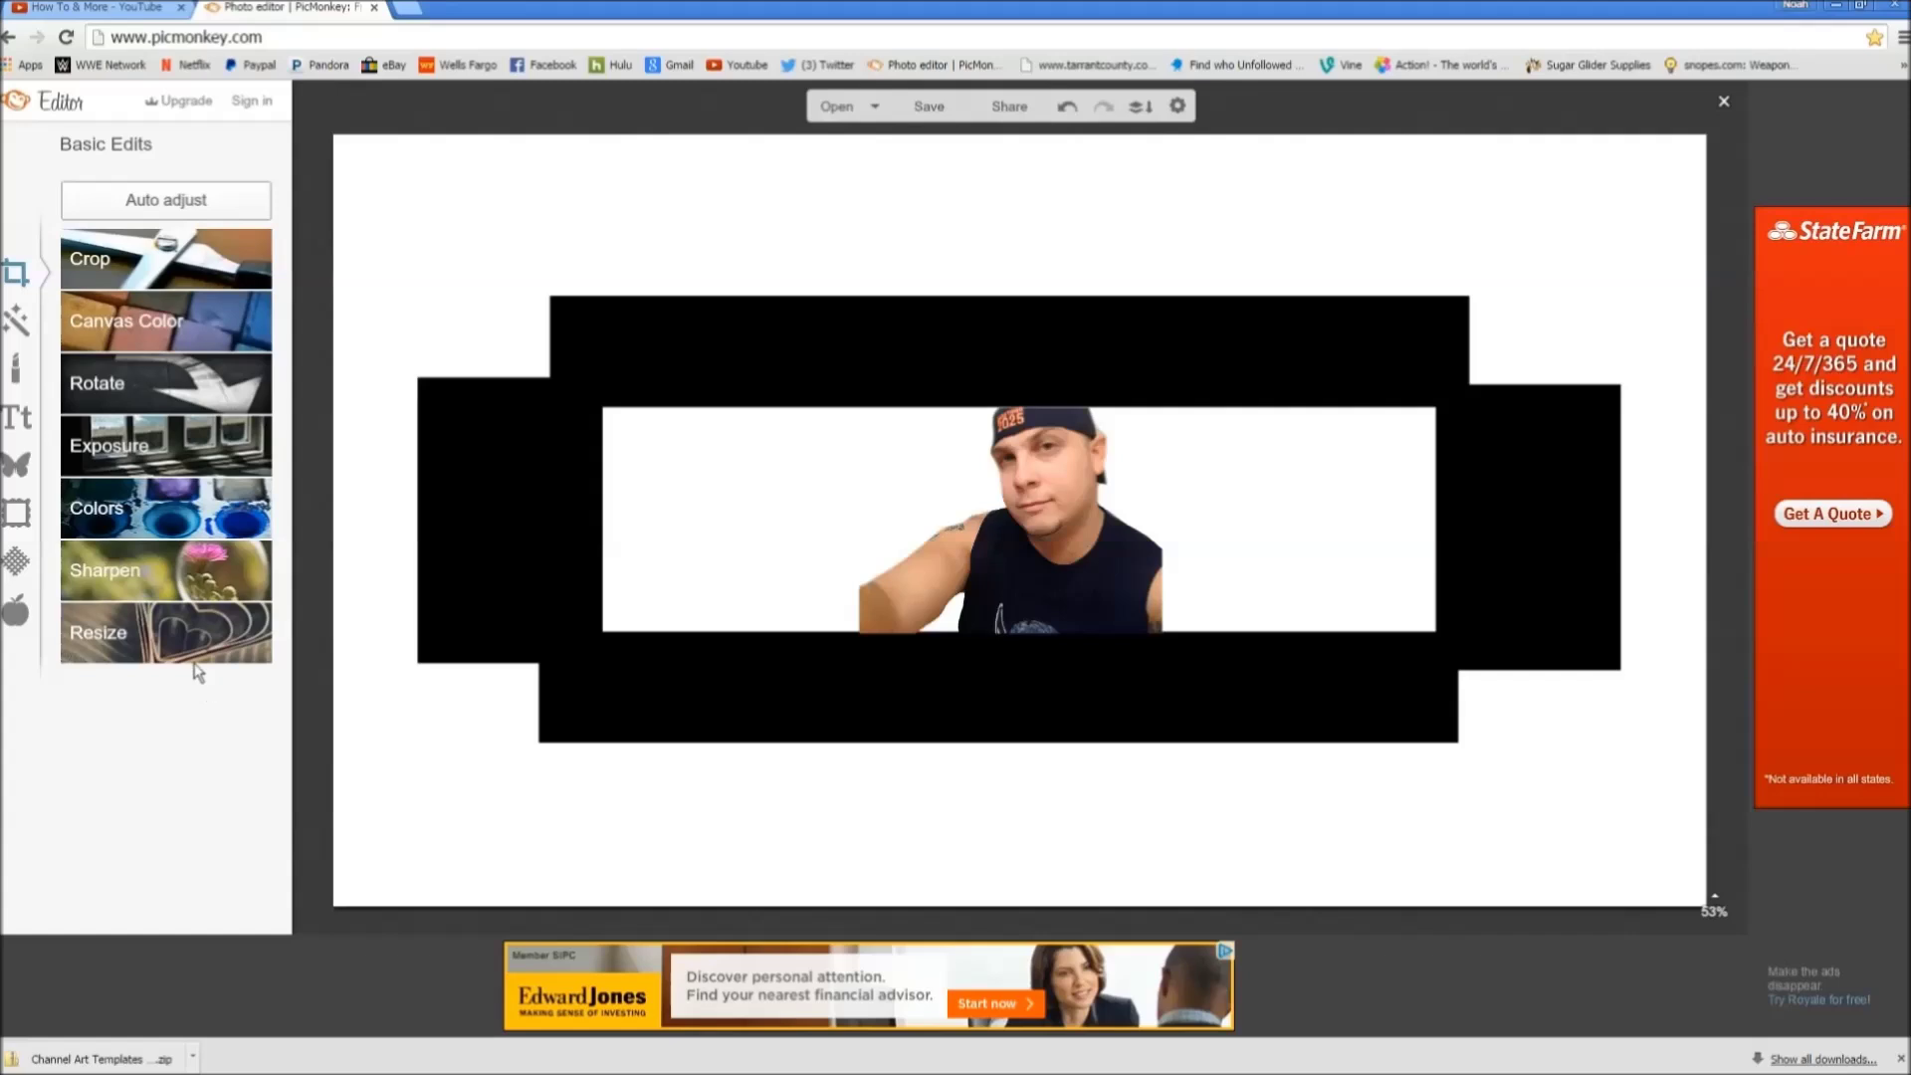
left_click(159, 585)
left_click(136, 792)
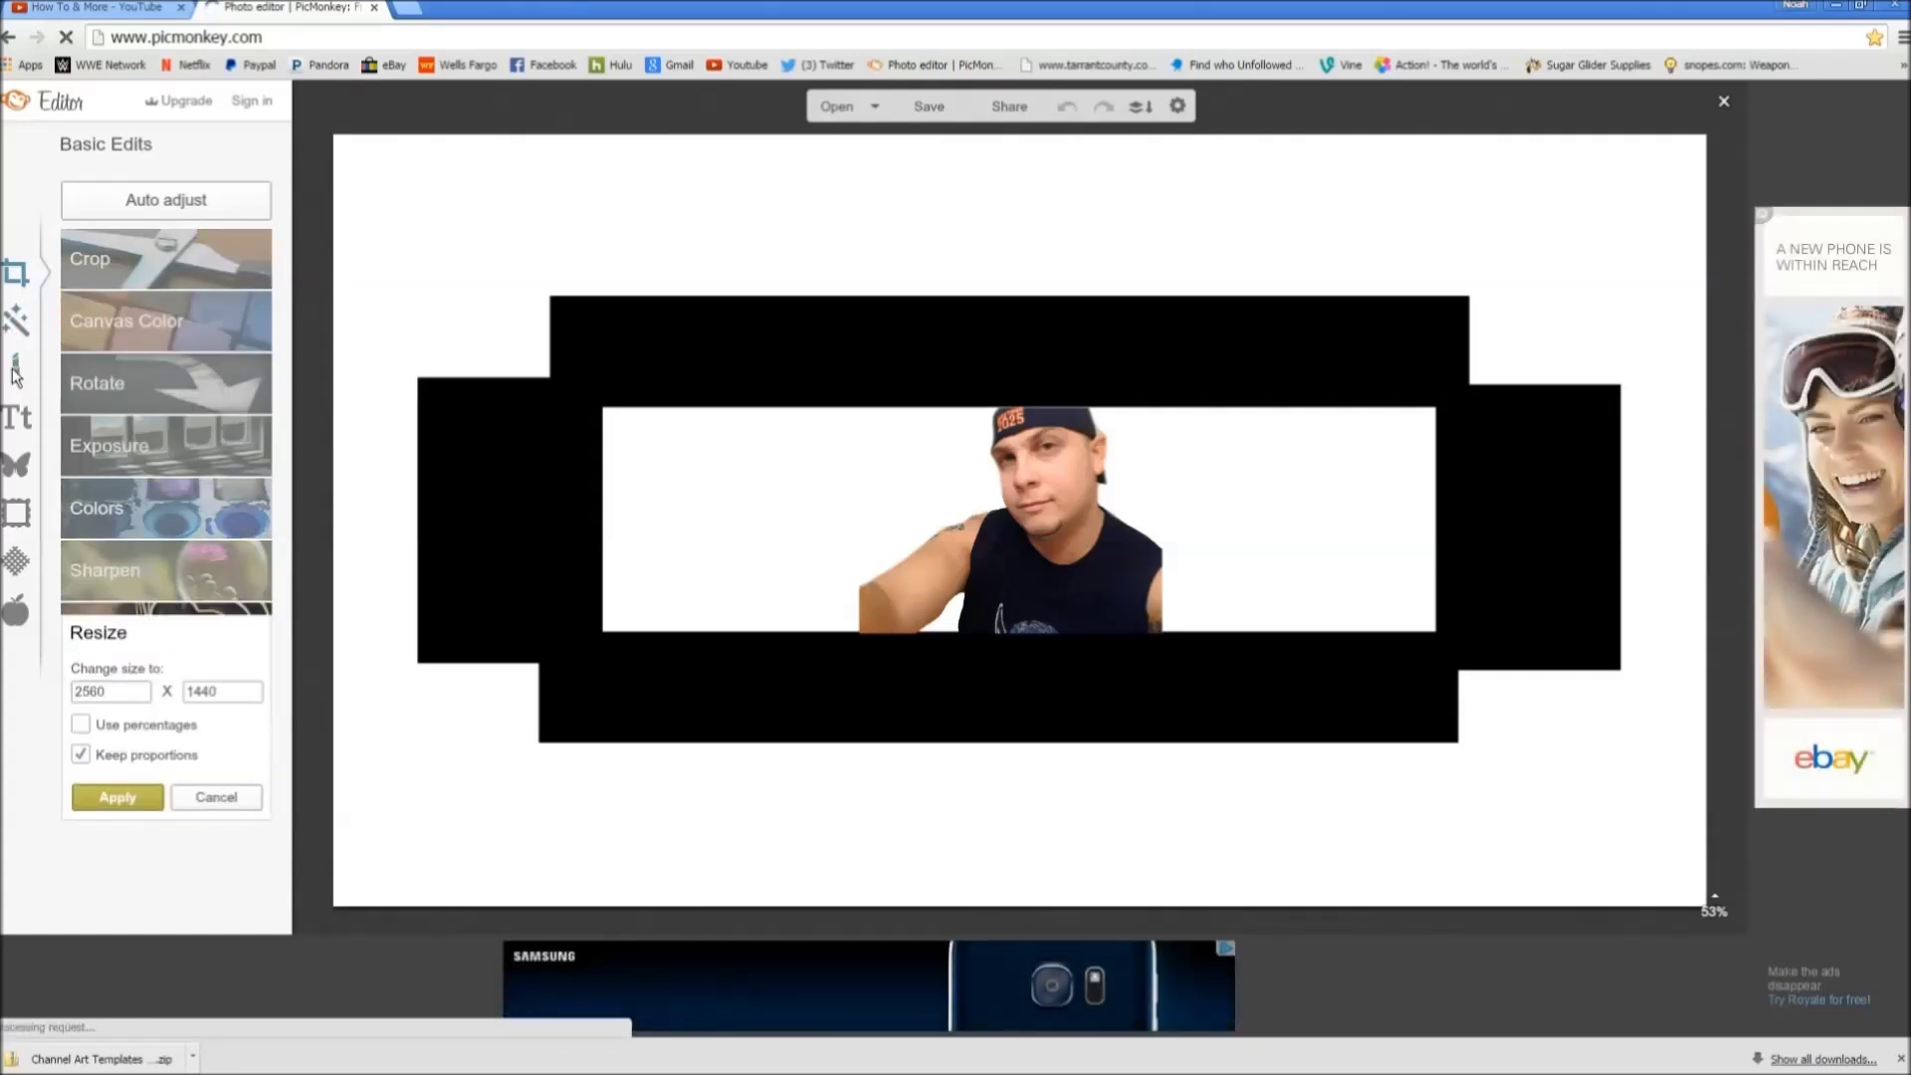
left_click(17, 370)
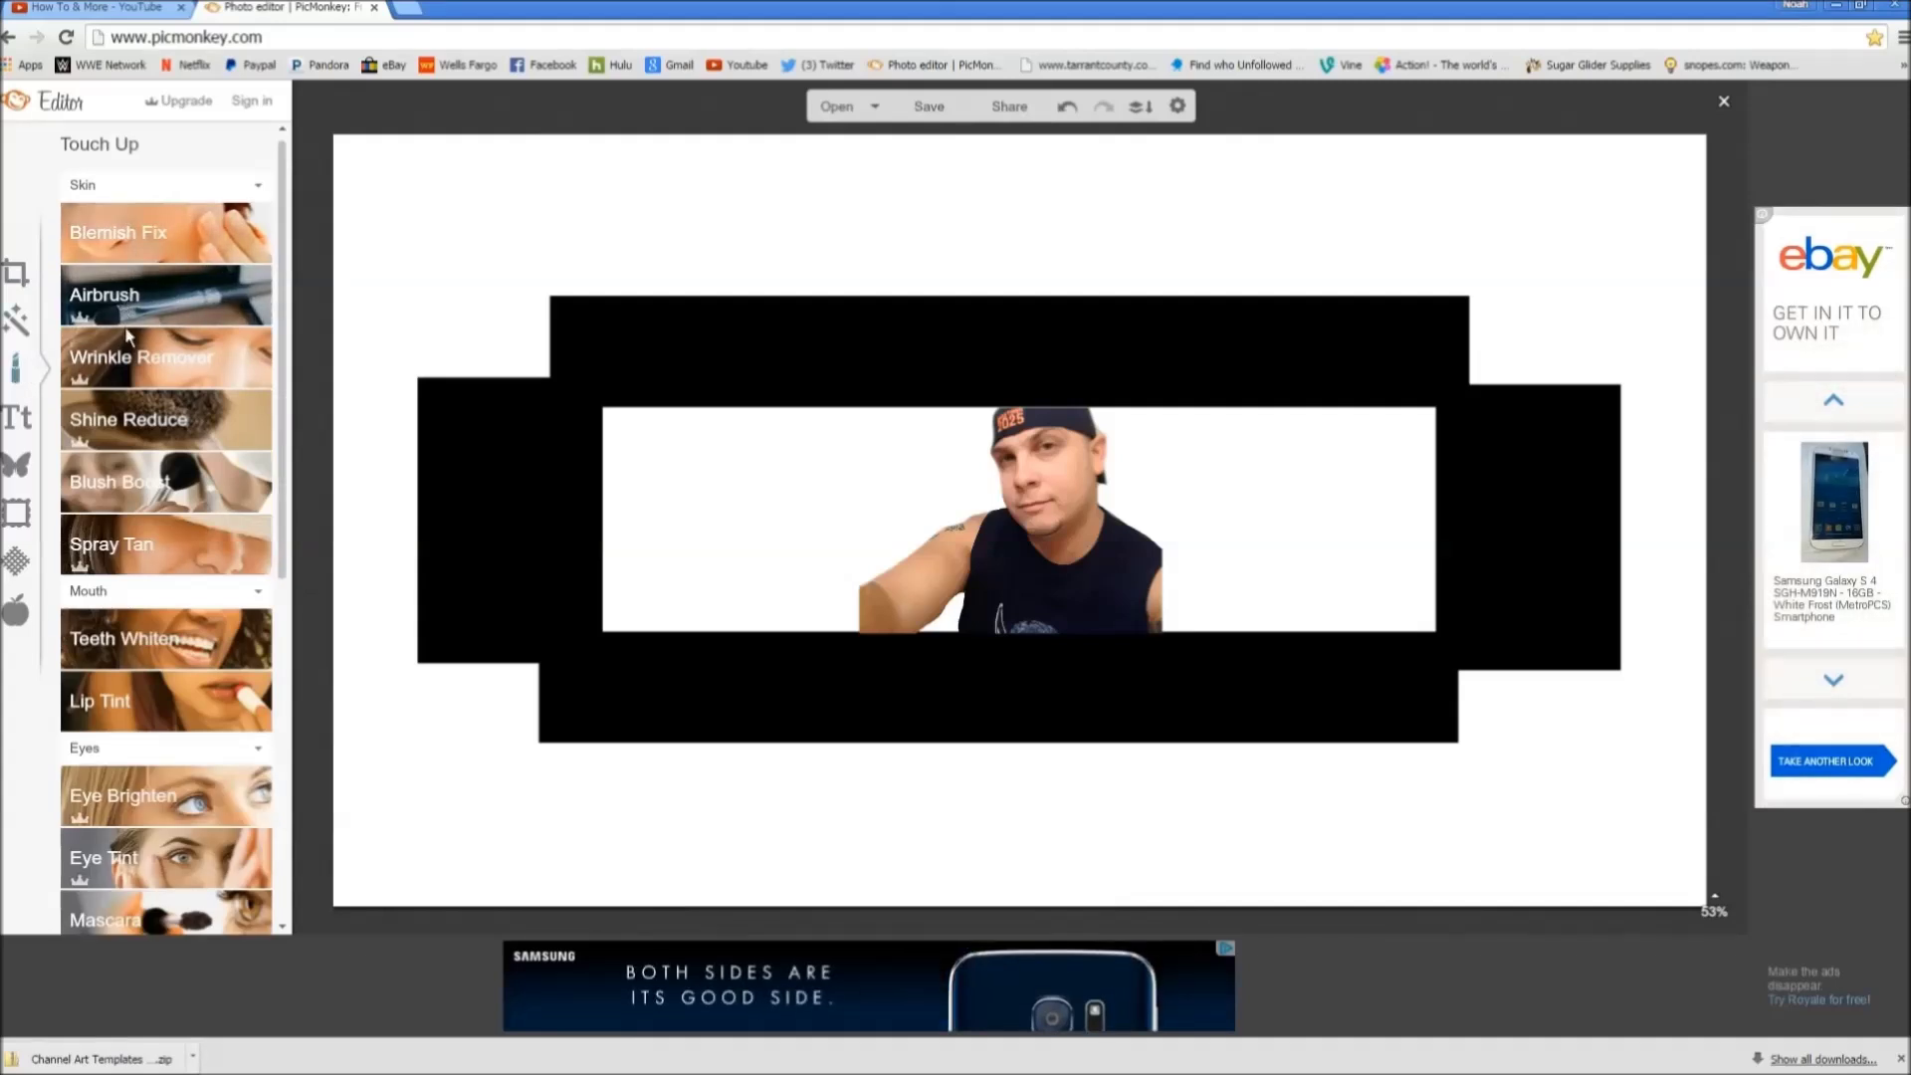
Step: Add centered orange text reading "Welcome to how to and more" in the Eraser Dust handwriting font
left_click(15, 430)
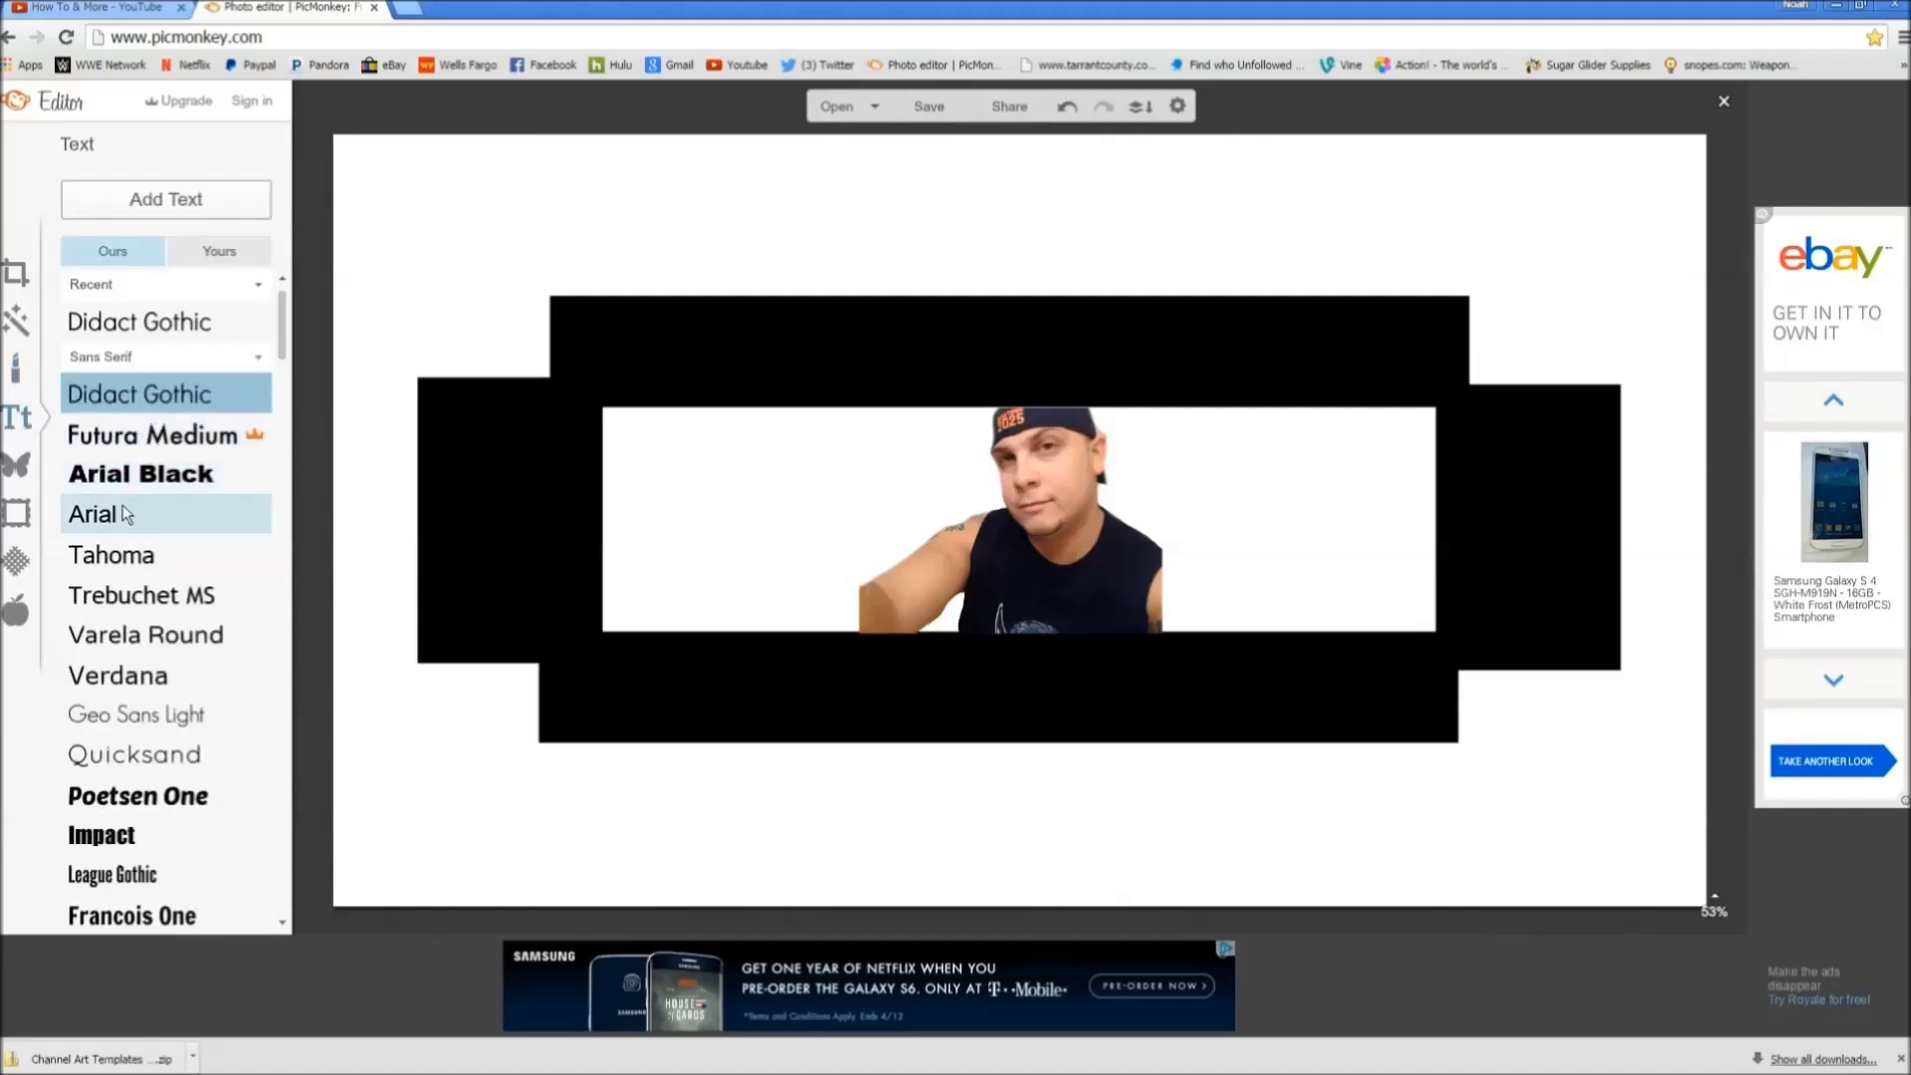
scroll(130, 607, "down", 10)
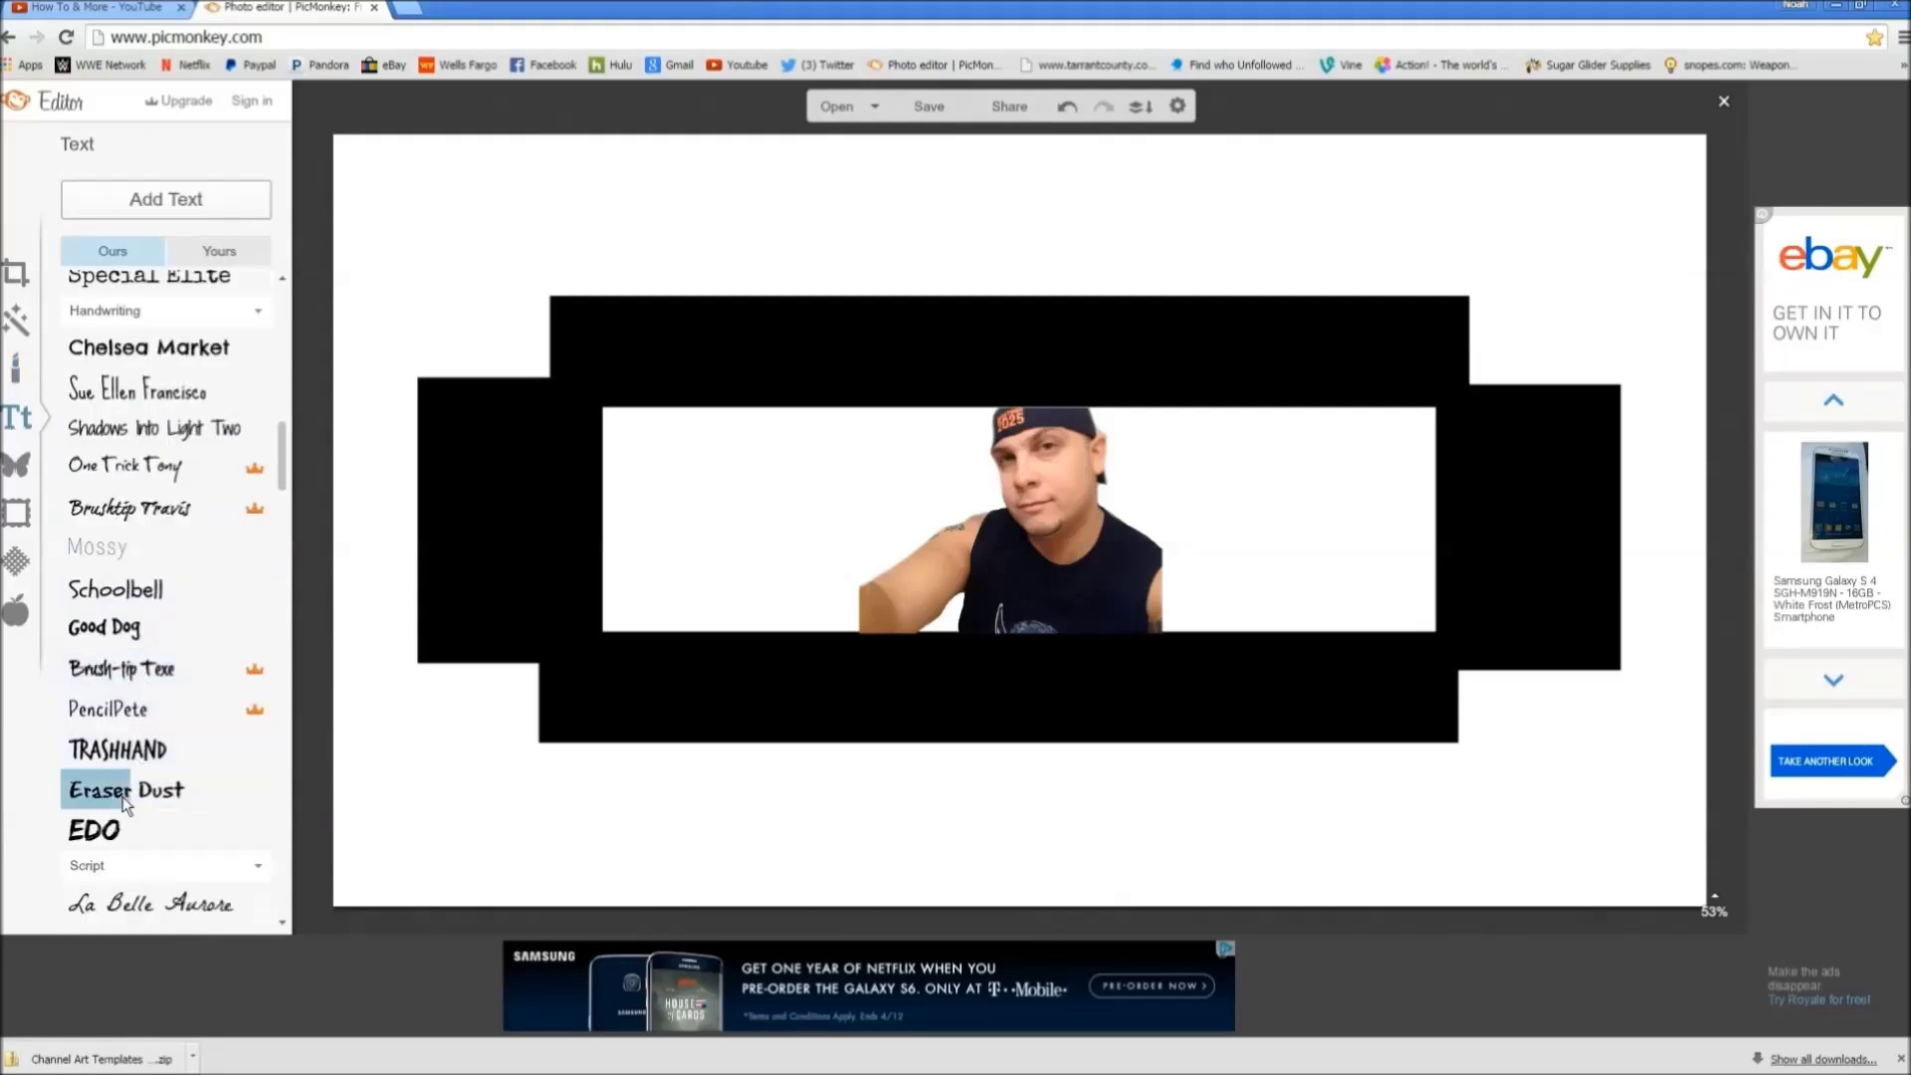
left_click(159, 830)
left_click(577, 611)
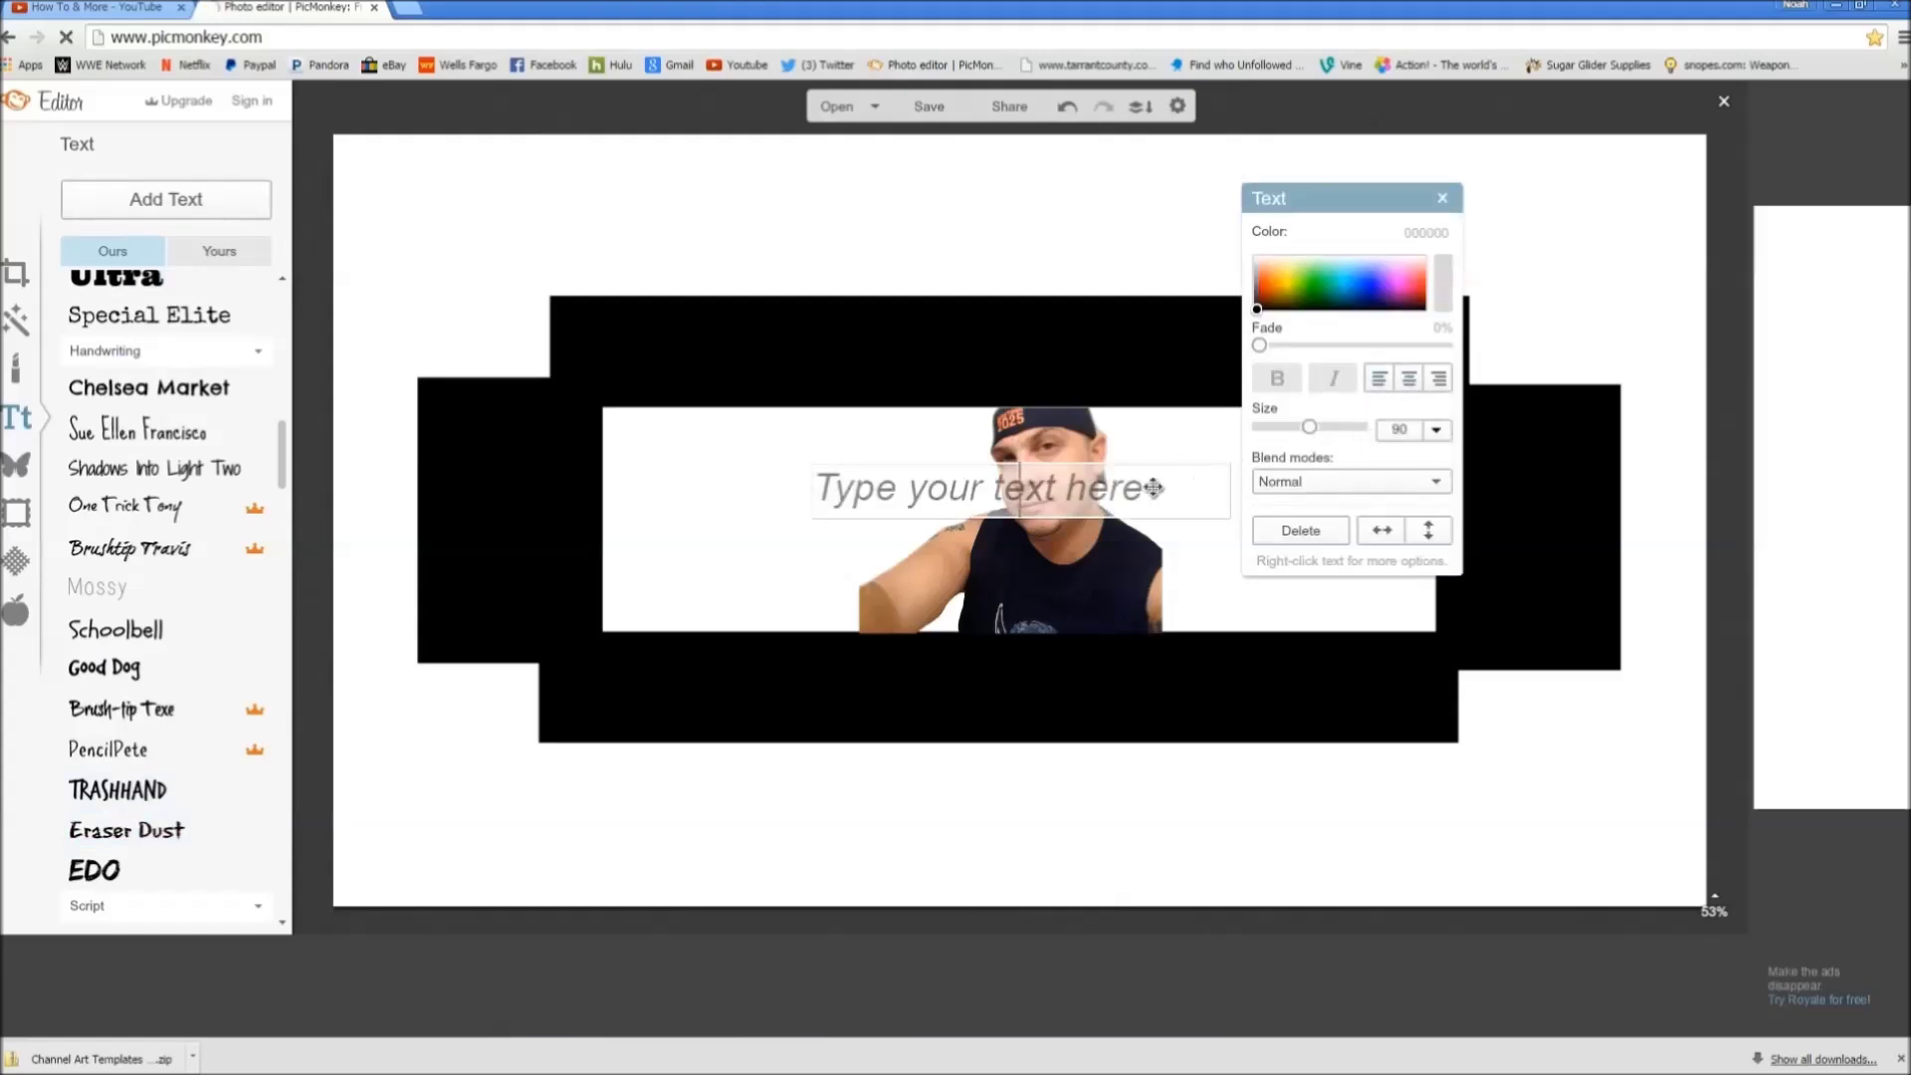
left_click_drag(1264, 289, 1278, 283)
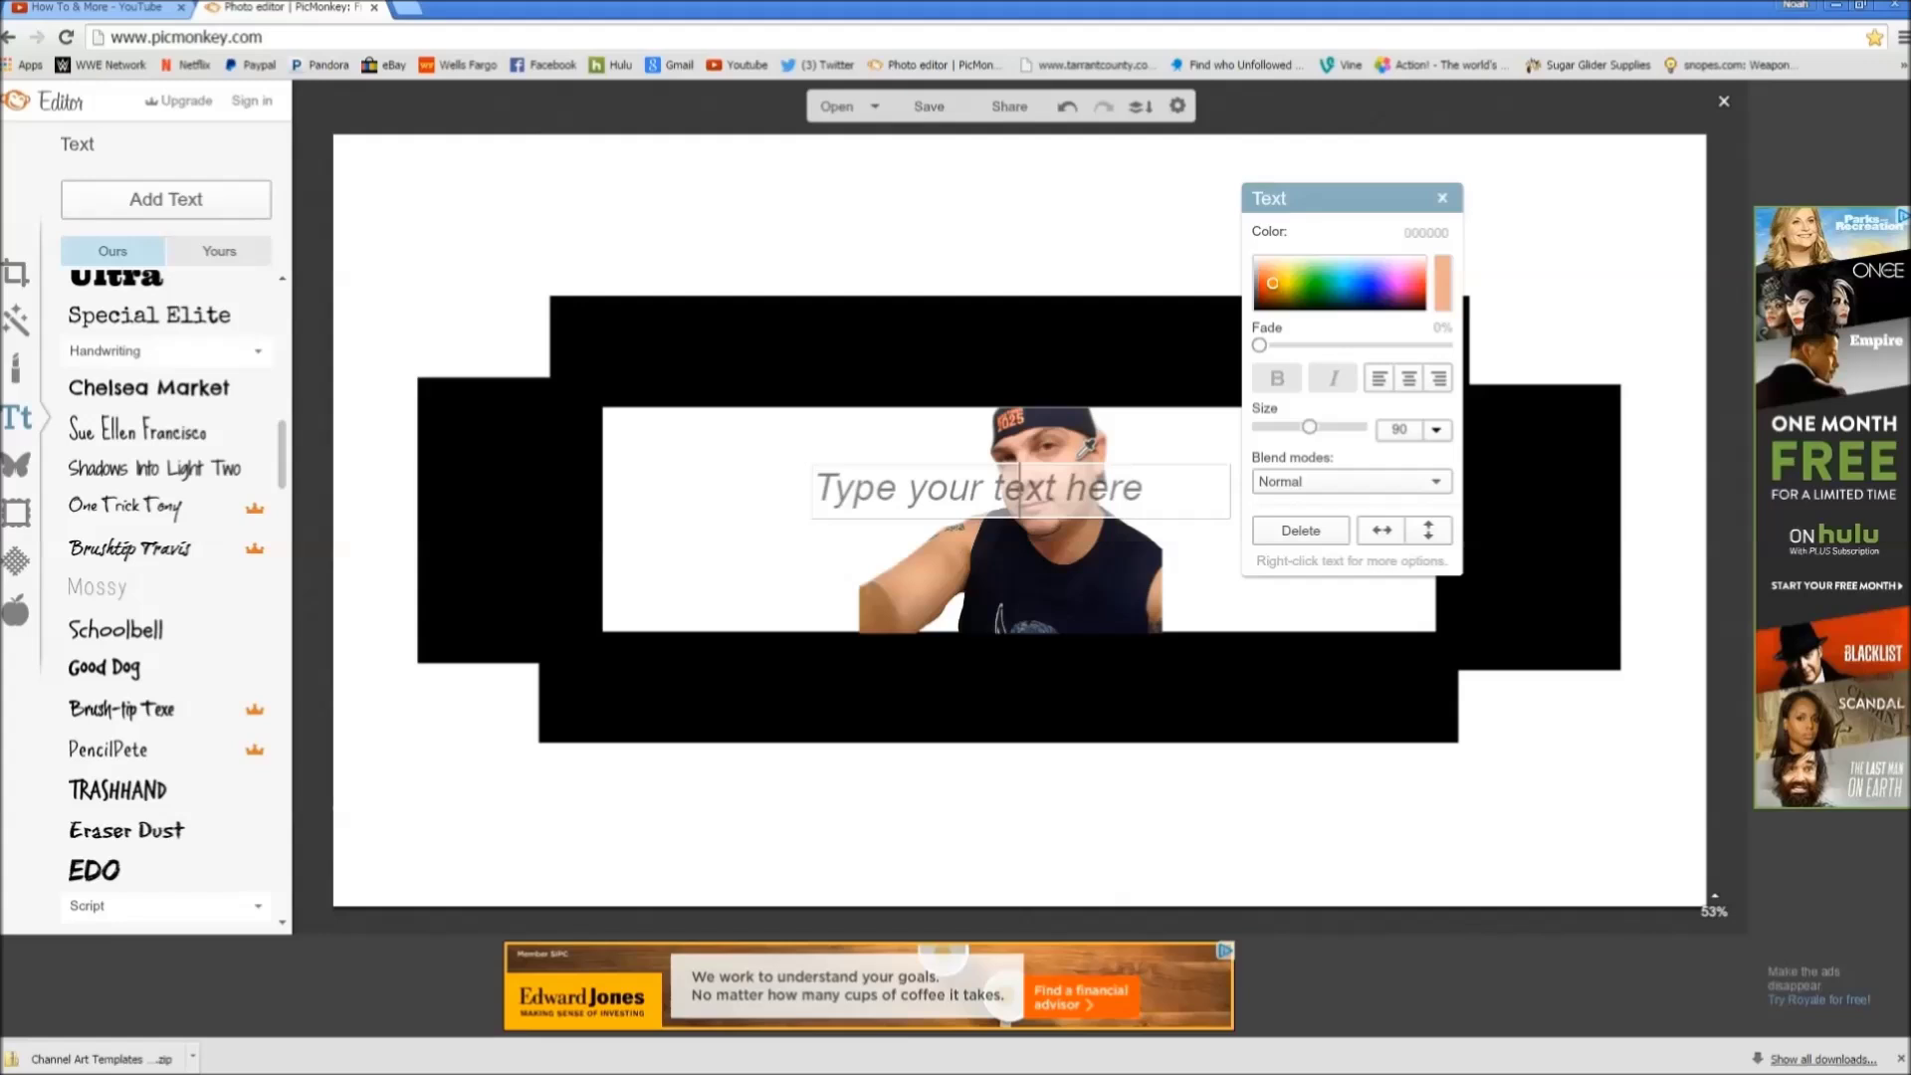
left_click(1006, 481)
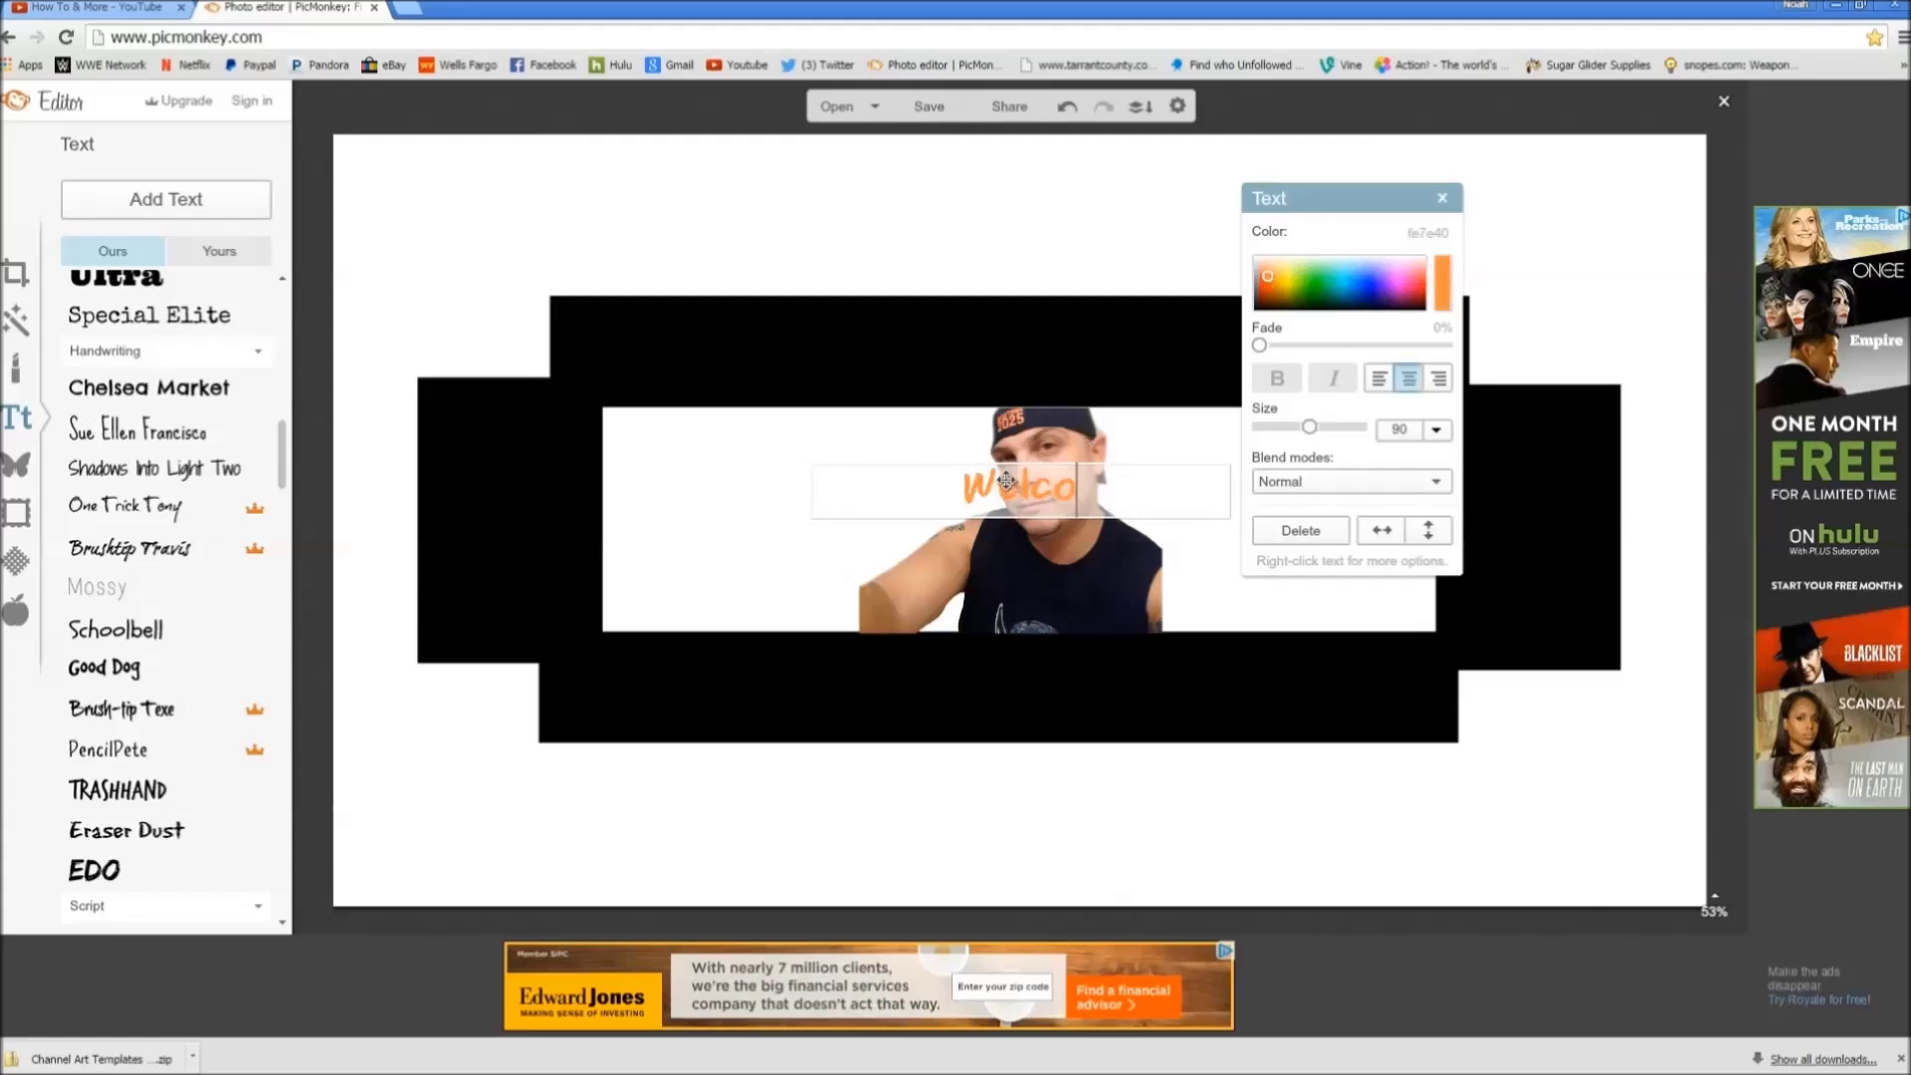
type("Welcome to how to and more")
Step: Move the welcome text off the man's face into the white area above his outstretched arm
left_click_drag(1018, 468, 803, 457)
left_click(959, 521)
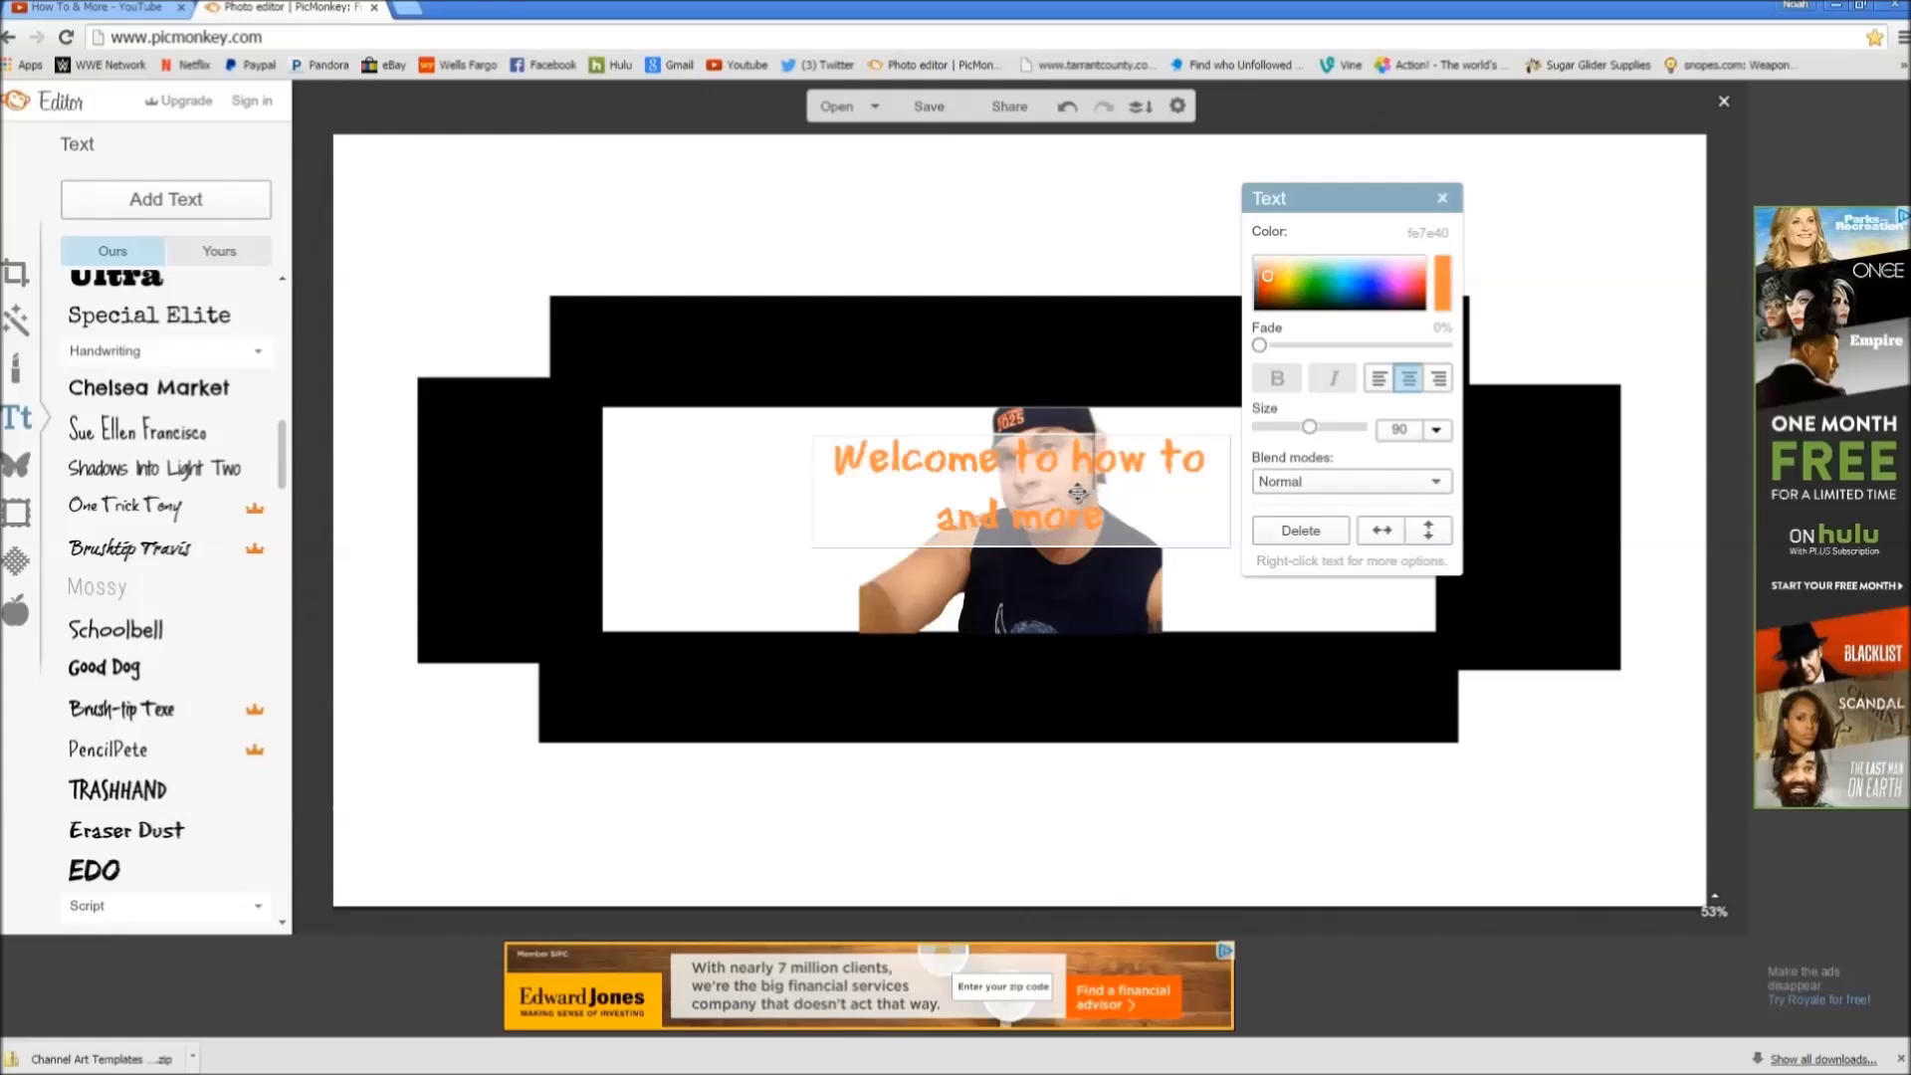
left_click(827, 676)
left_click_drag(1008, 505, 787, 502)
left_click(789, 611)
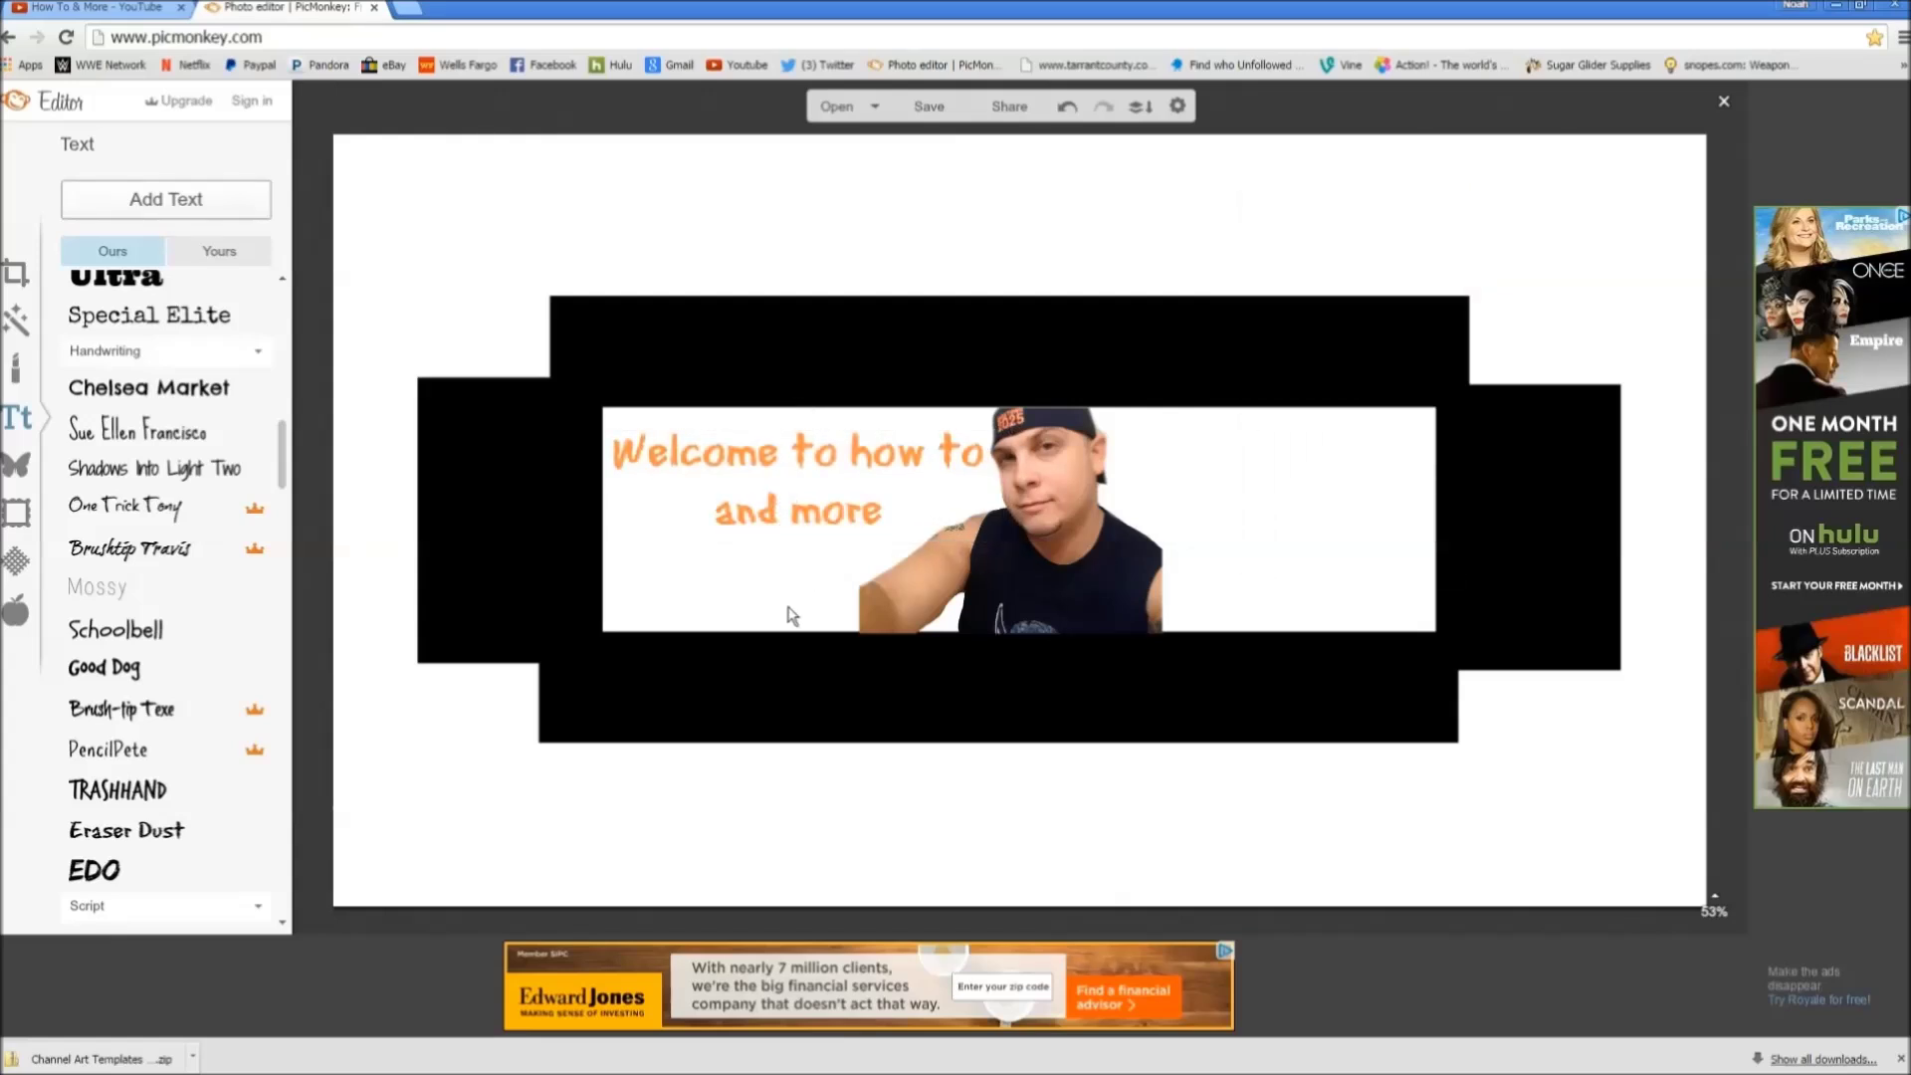
Step: Shrink the welcome text to size 72 and position it just beside the man's cap, clear of the photo
left_click(797, 520)
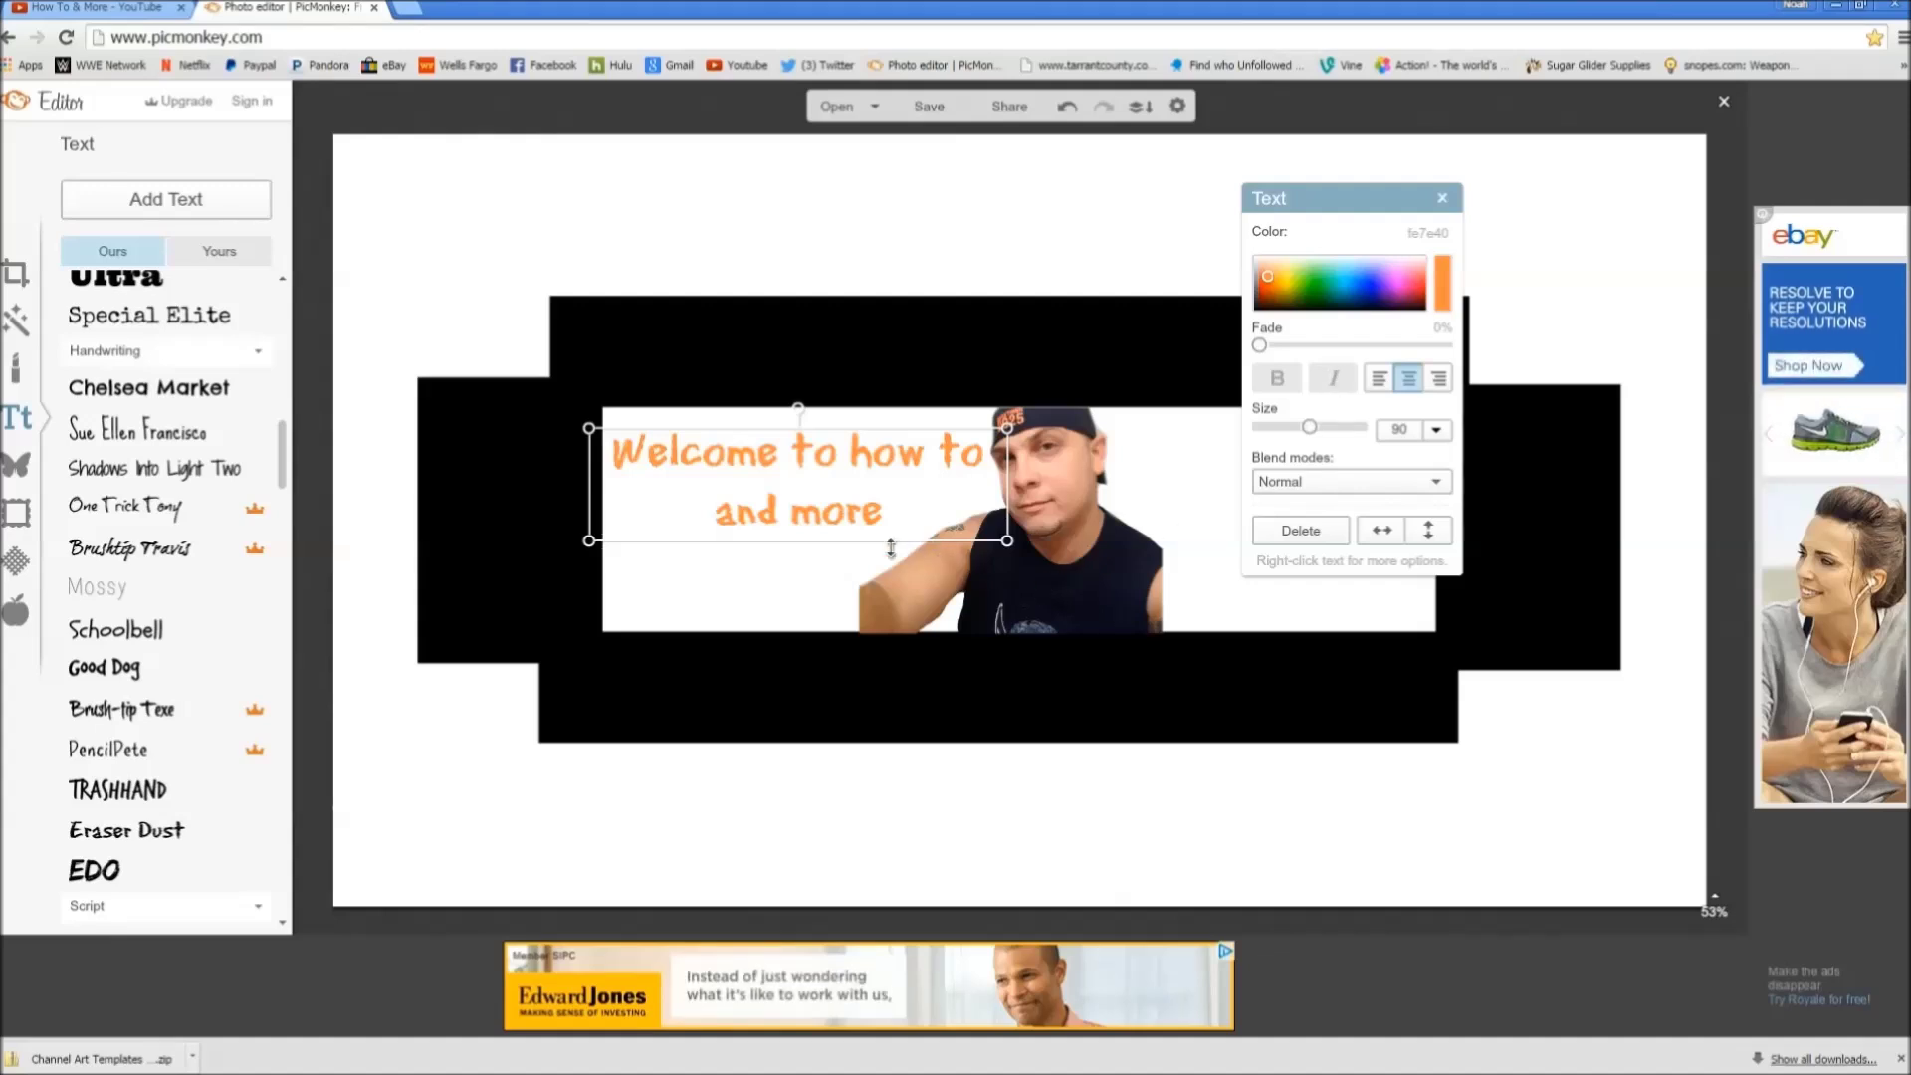
mouse_move(890, 549)
left_mouse_down()
mouse_move(914, 562)
mouse_move(909, 522)
left_mouse_up()
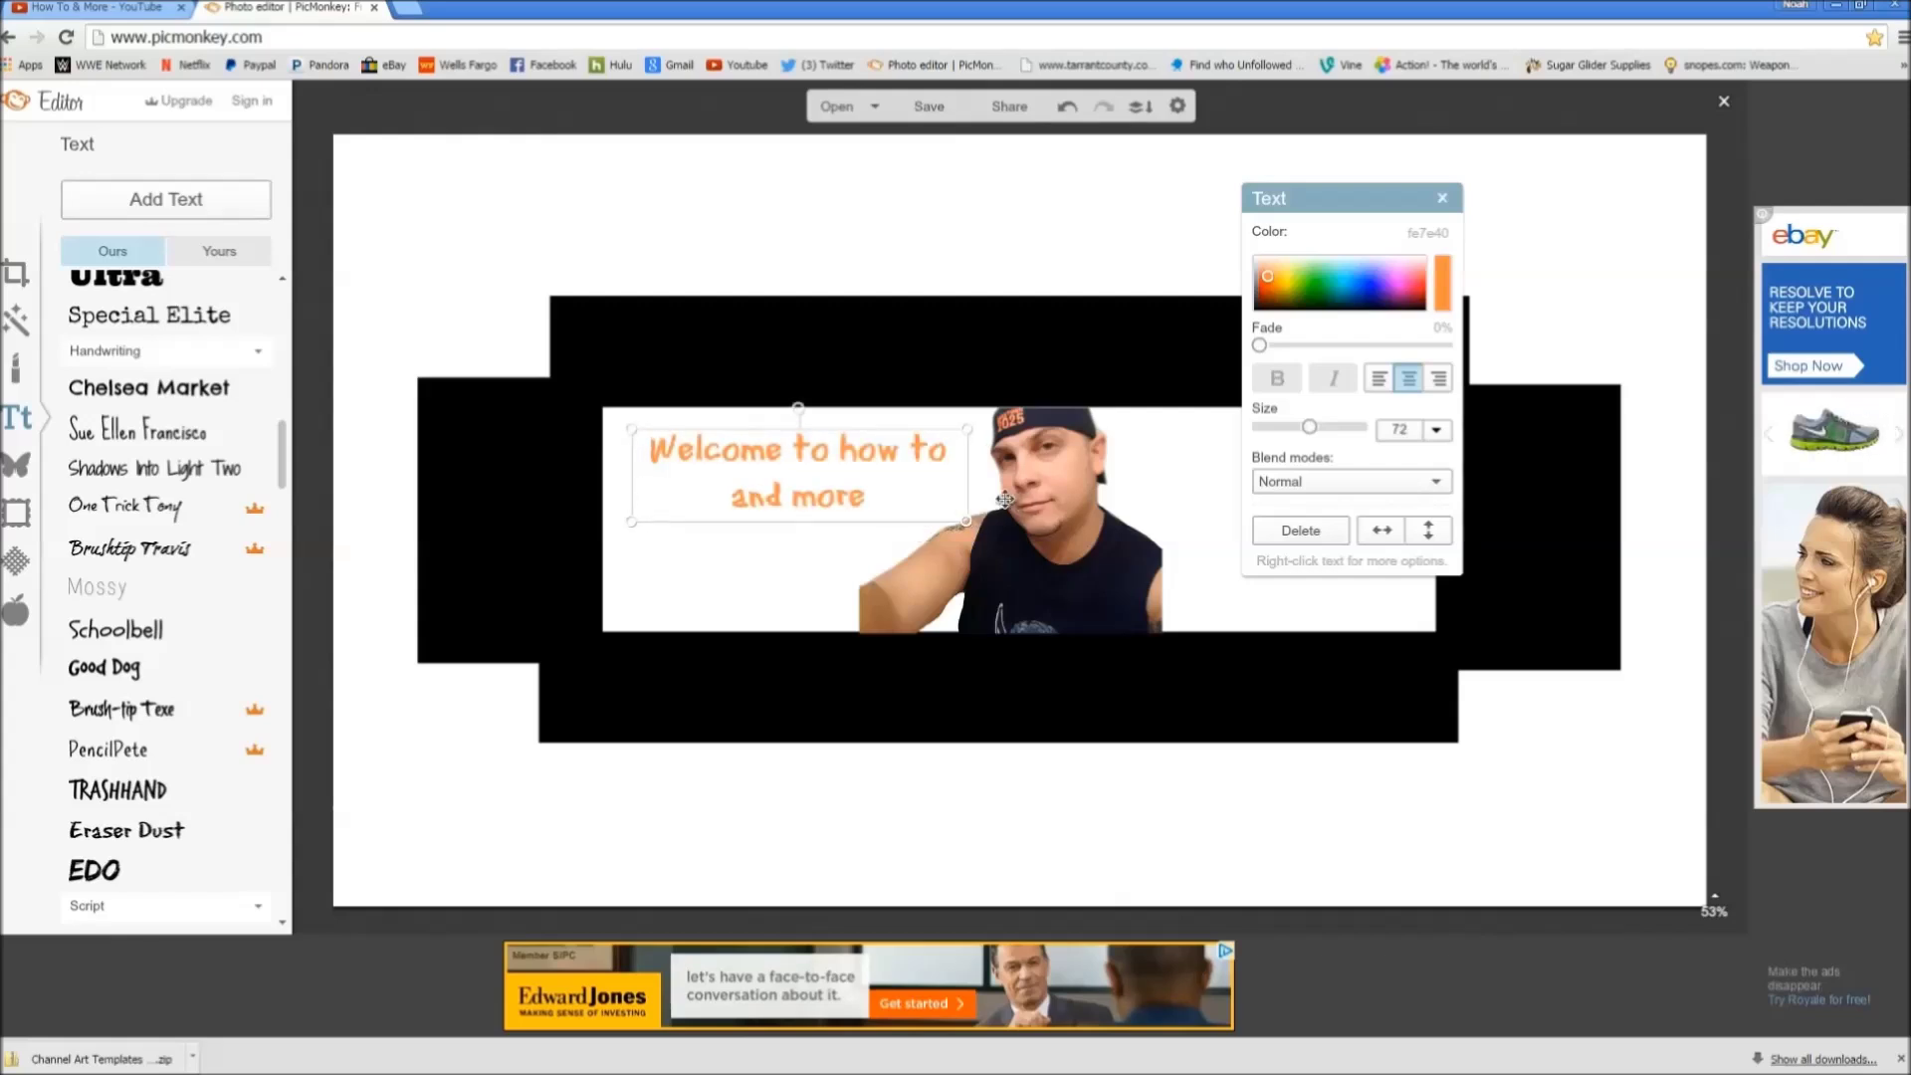
mouse_move(994, 491)
left_mouse_down()
mouse_move(1031, 487)
mouse_move(966, 488)
left_mouse_up()
left_click(832, 617)
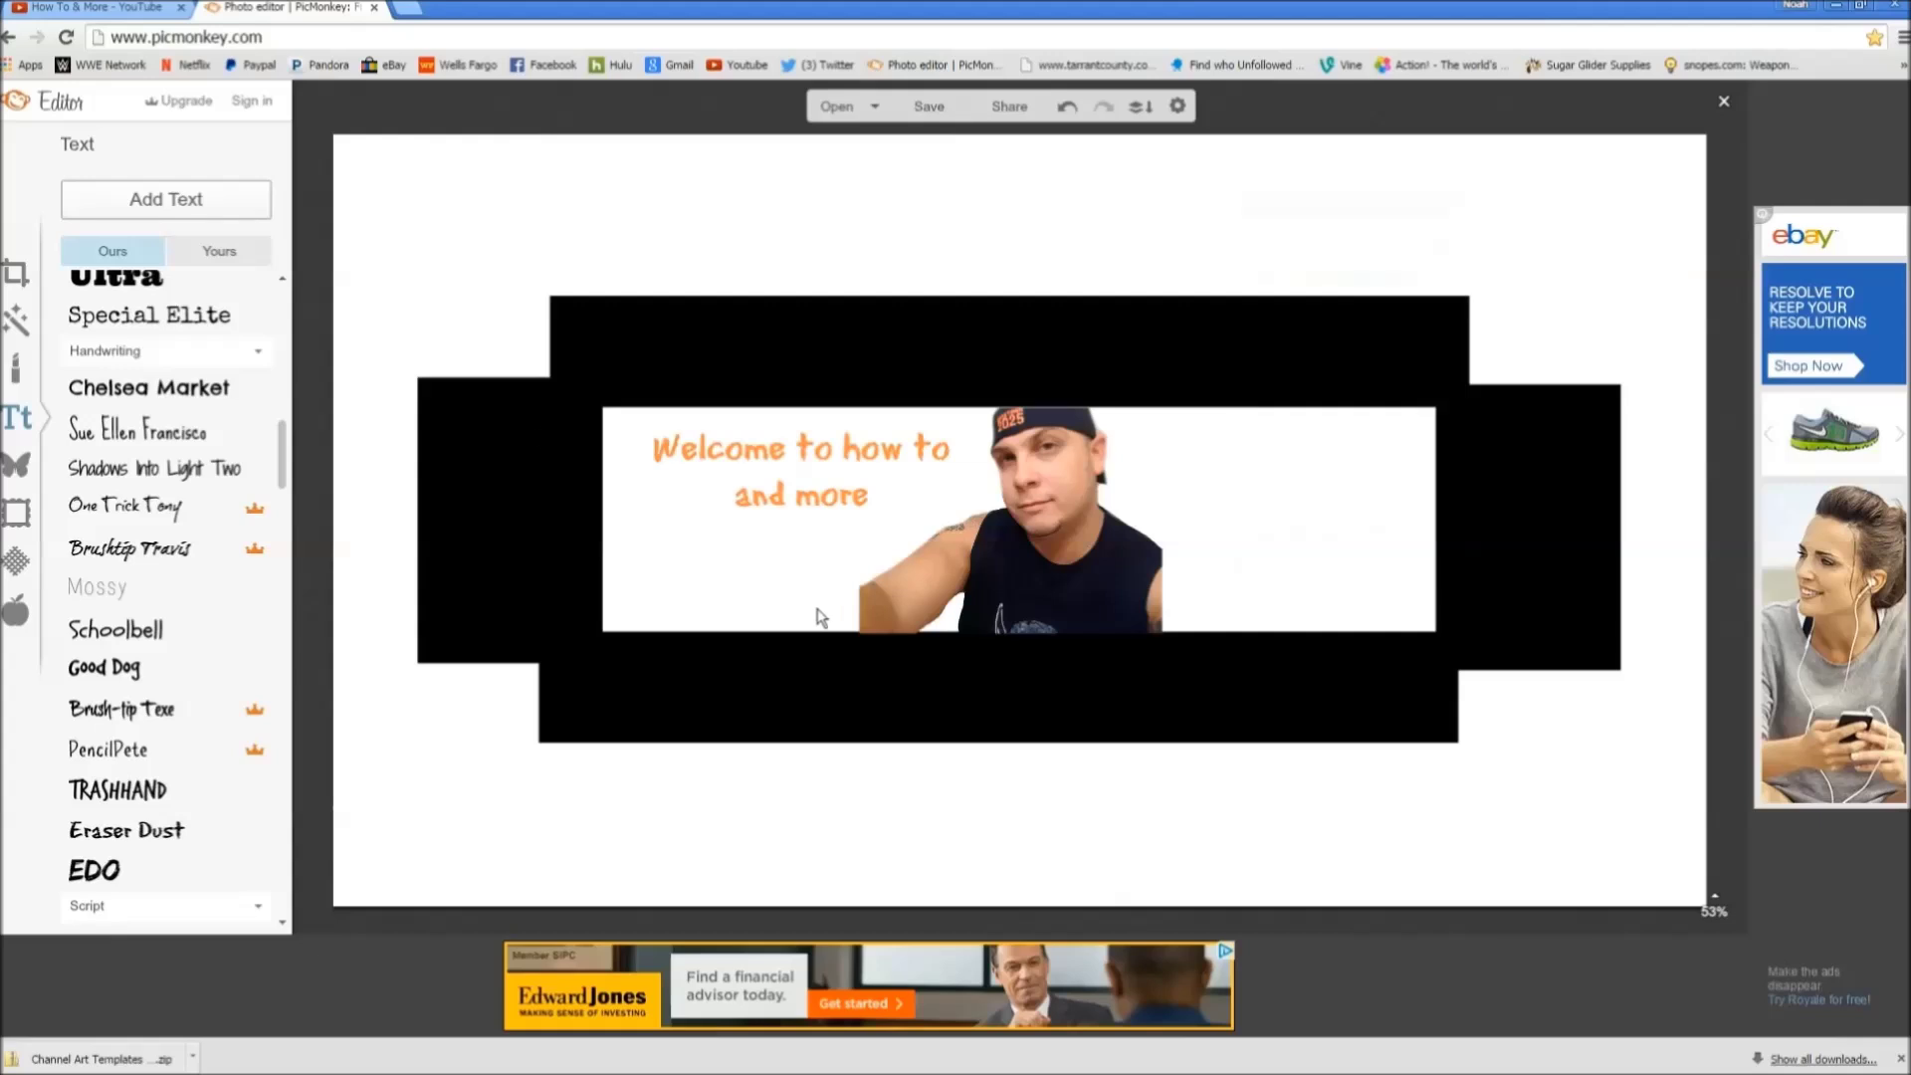
Step: Add a geometric rectangle overlay and stretch it to cover the whole welcome text beside the photo
left_click(20, 465)
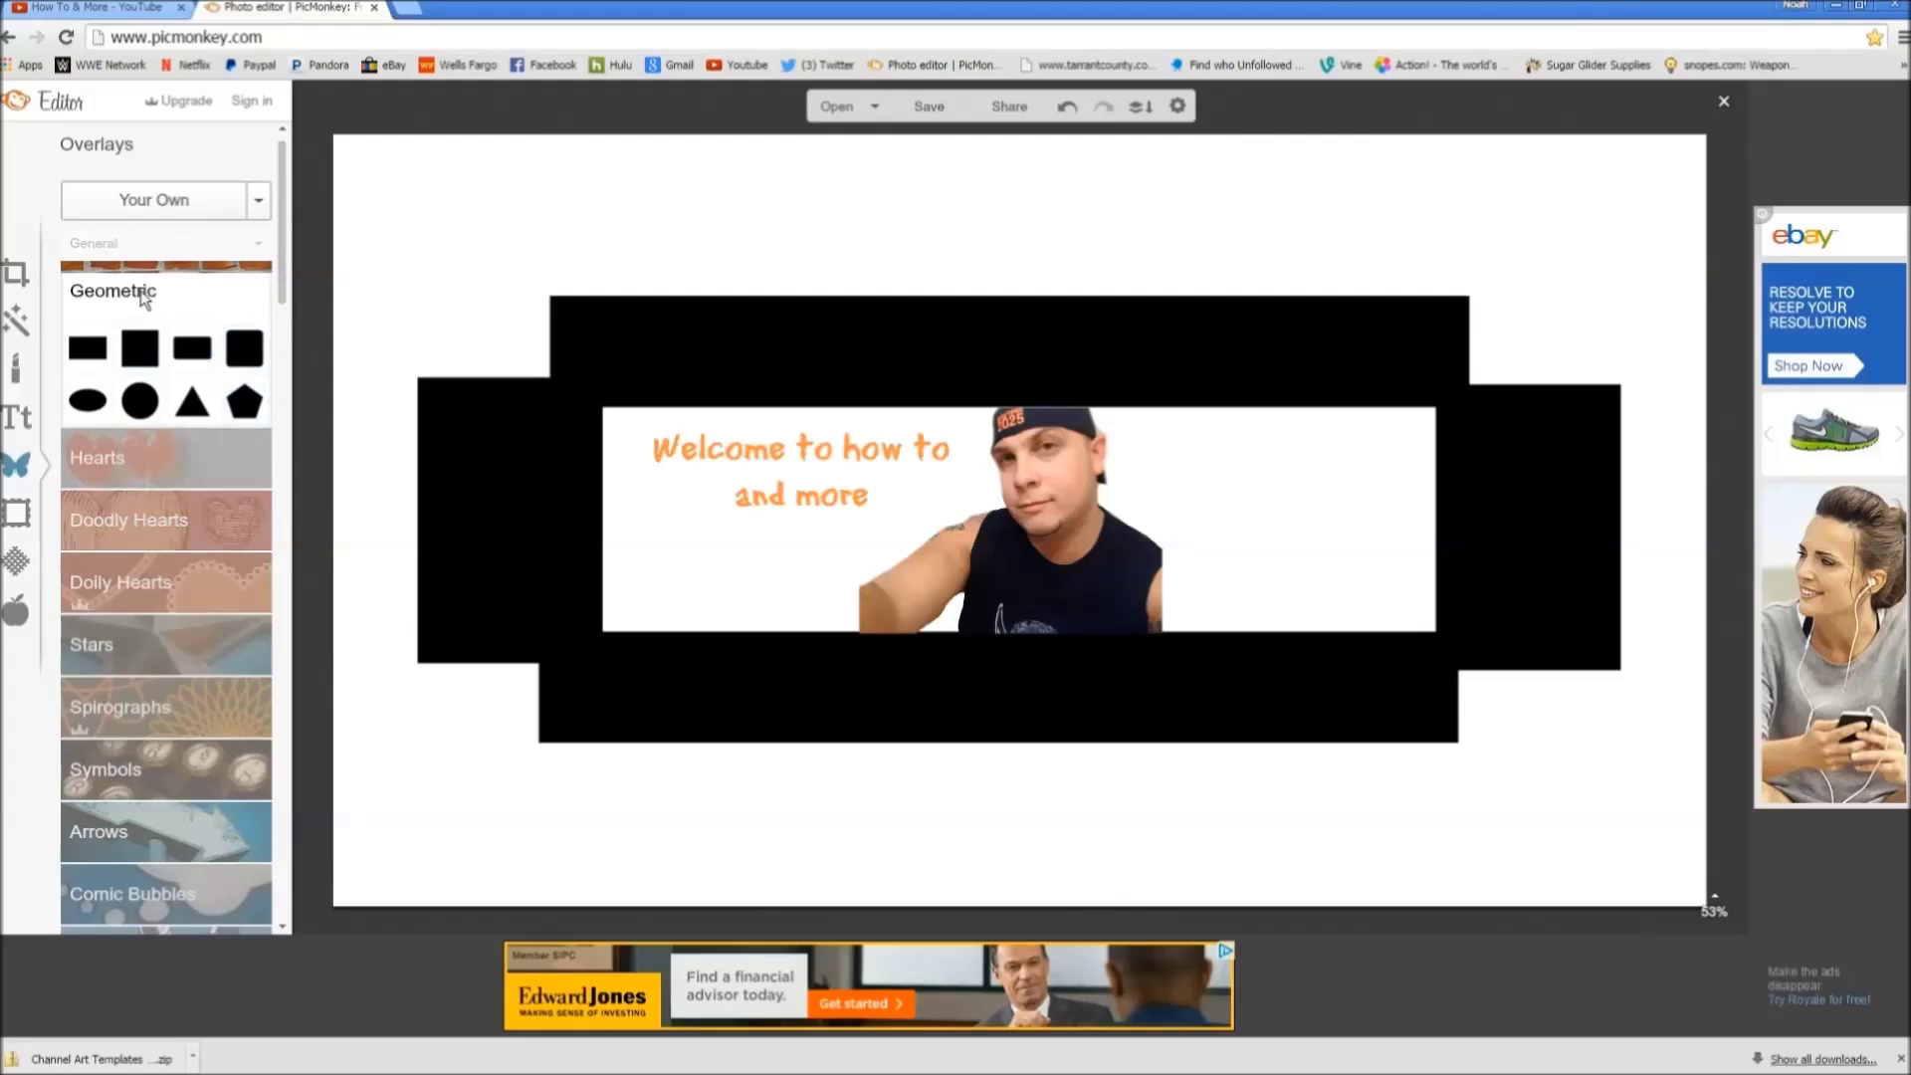
left_click(89, 348)
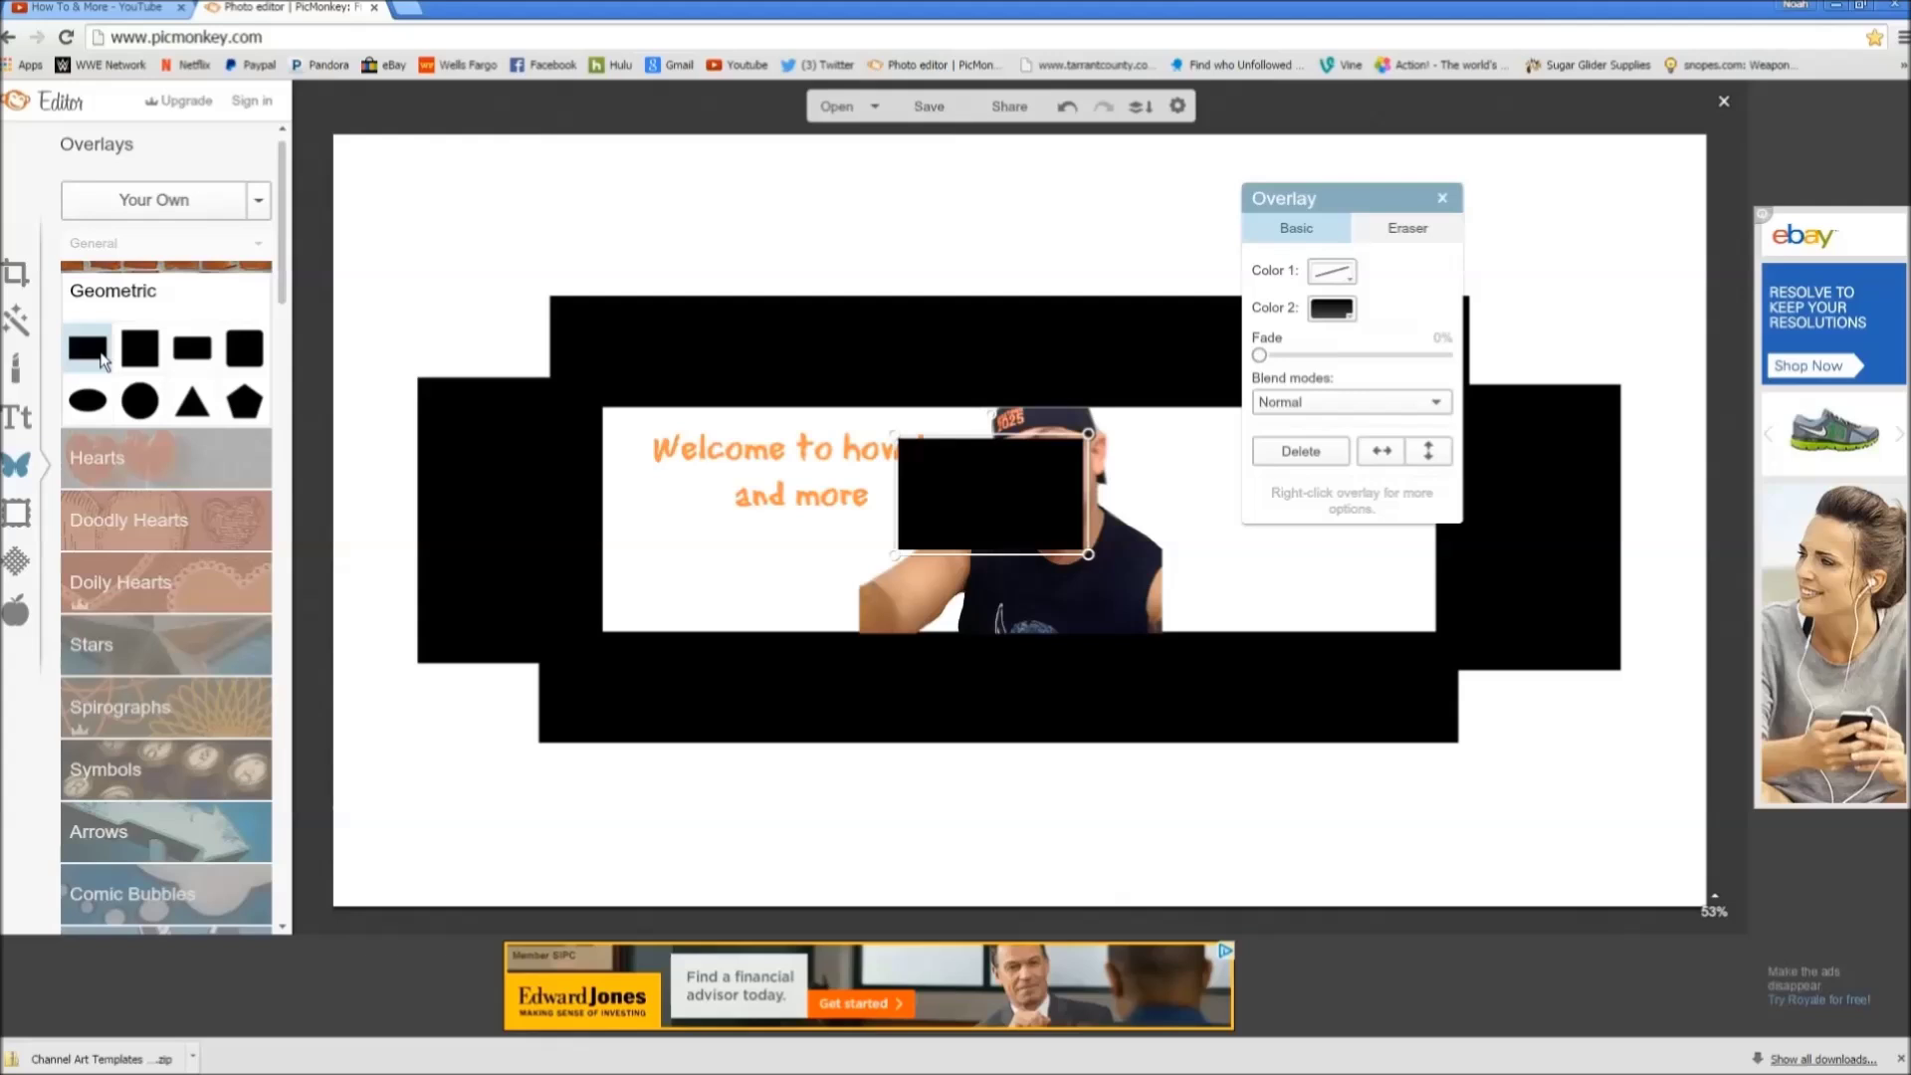
left_click_drag(953, 495, 691, 478)
left_click_drag(833, 469, 972, 482)
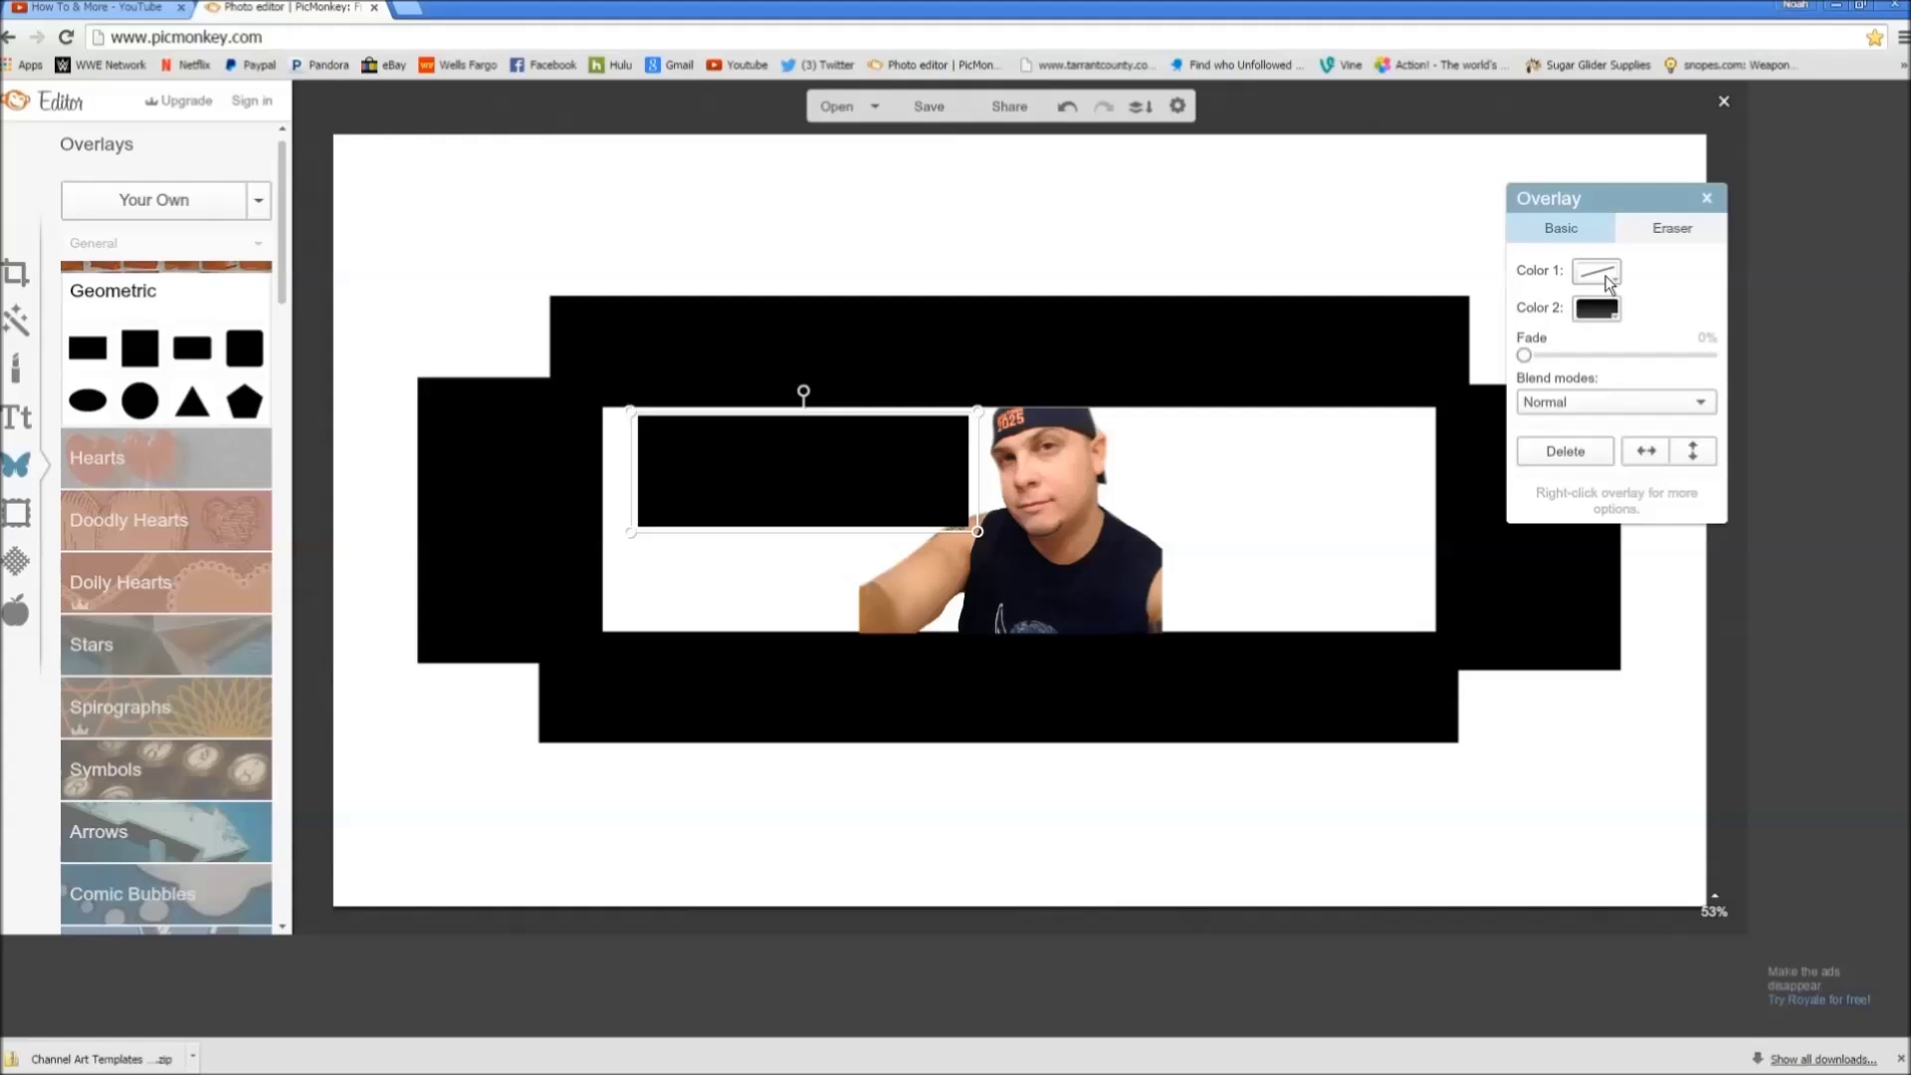
Step: Make the rectangle's fill transparent and color its outline with the orange sampled from the welcome text
left_click(1596, 311)
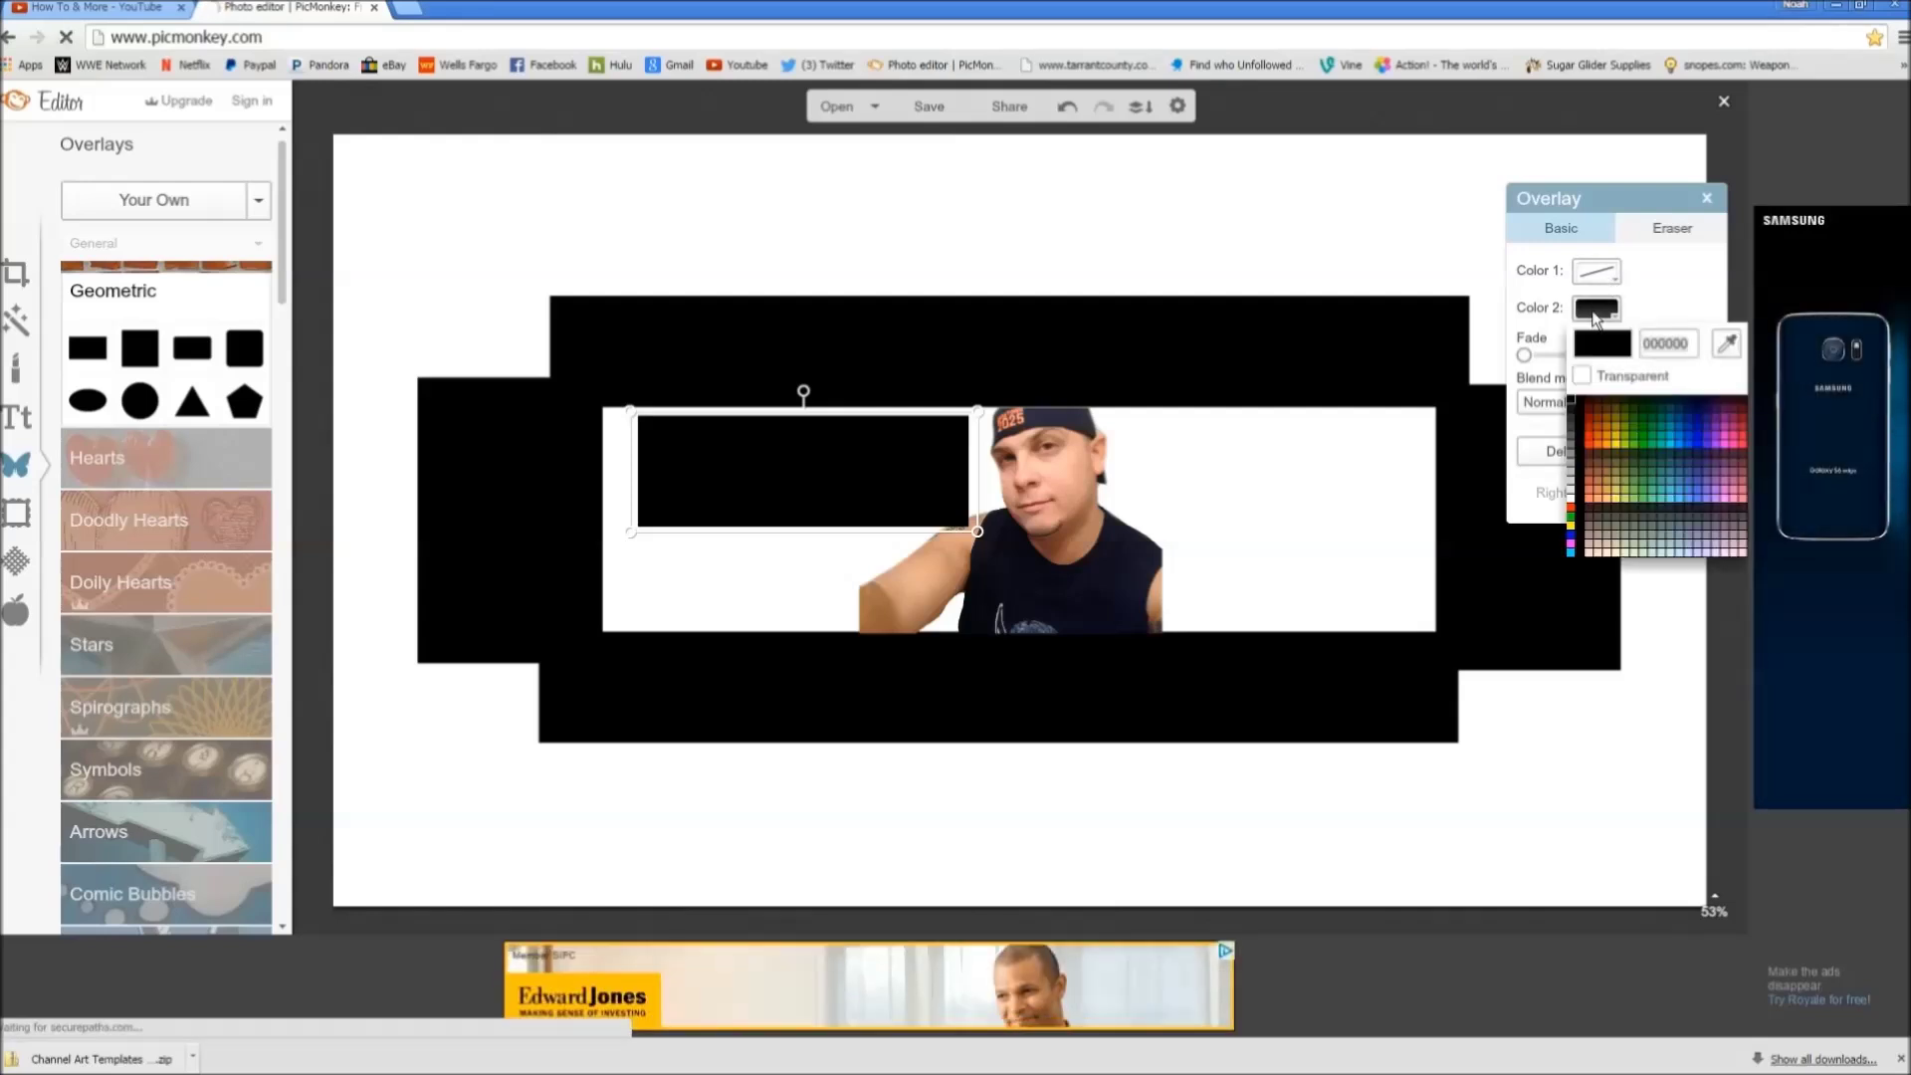
left_click(1585, 373)
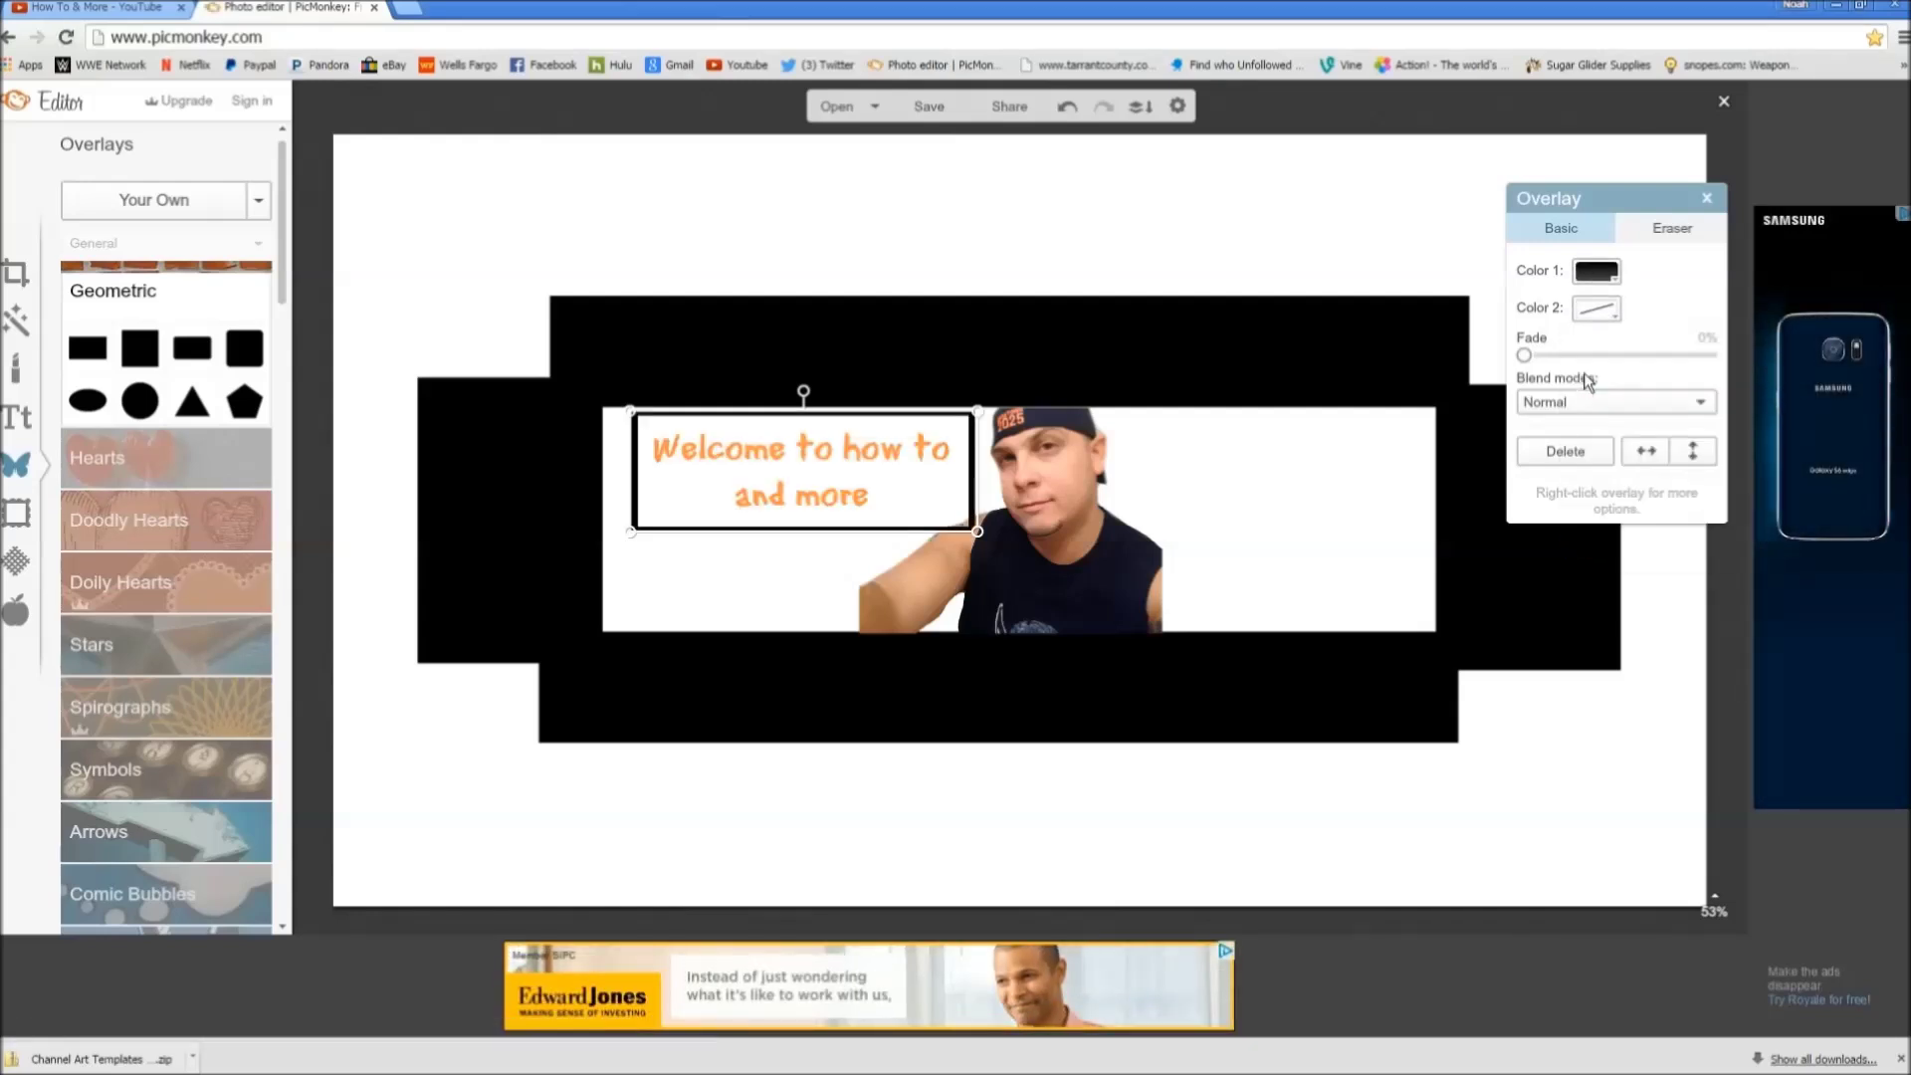
left_click(1596, 271)
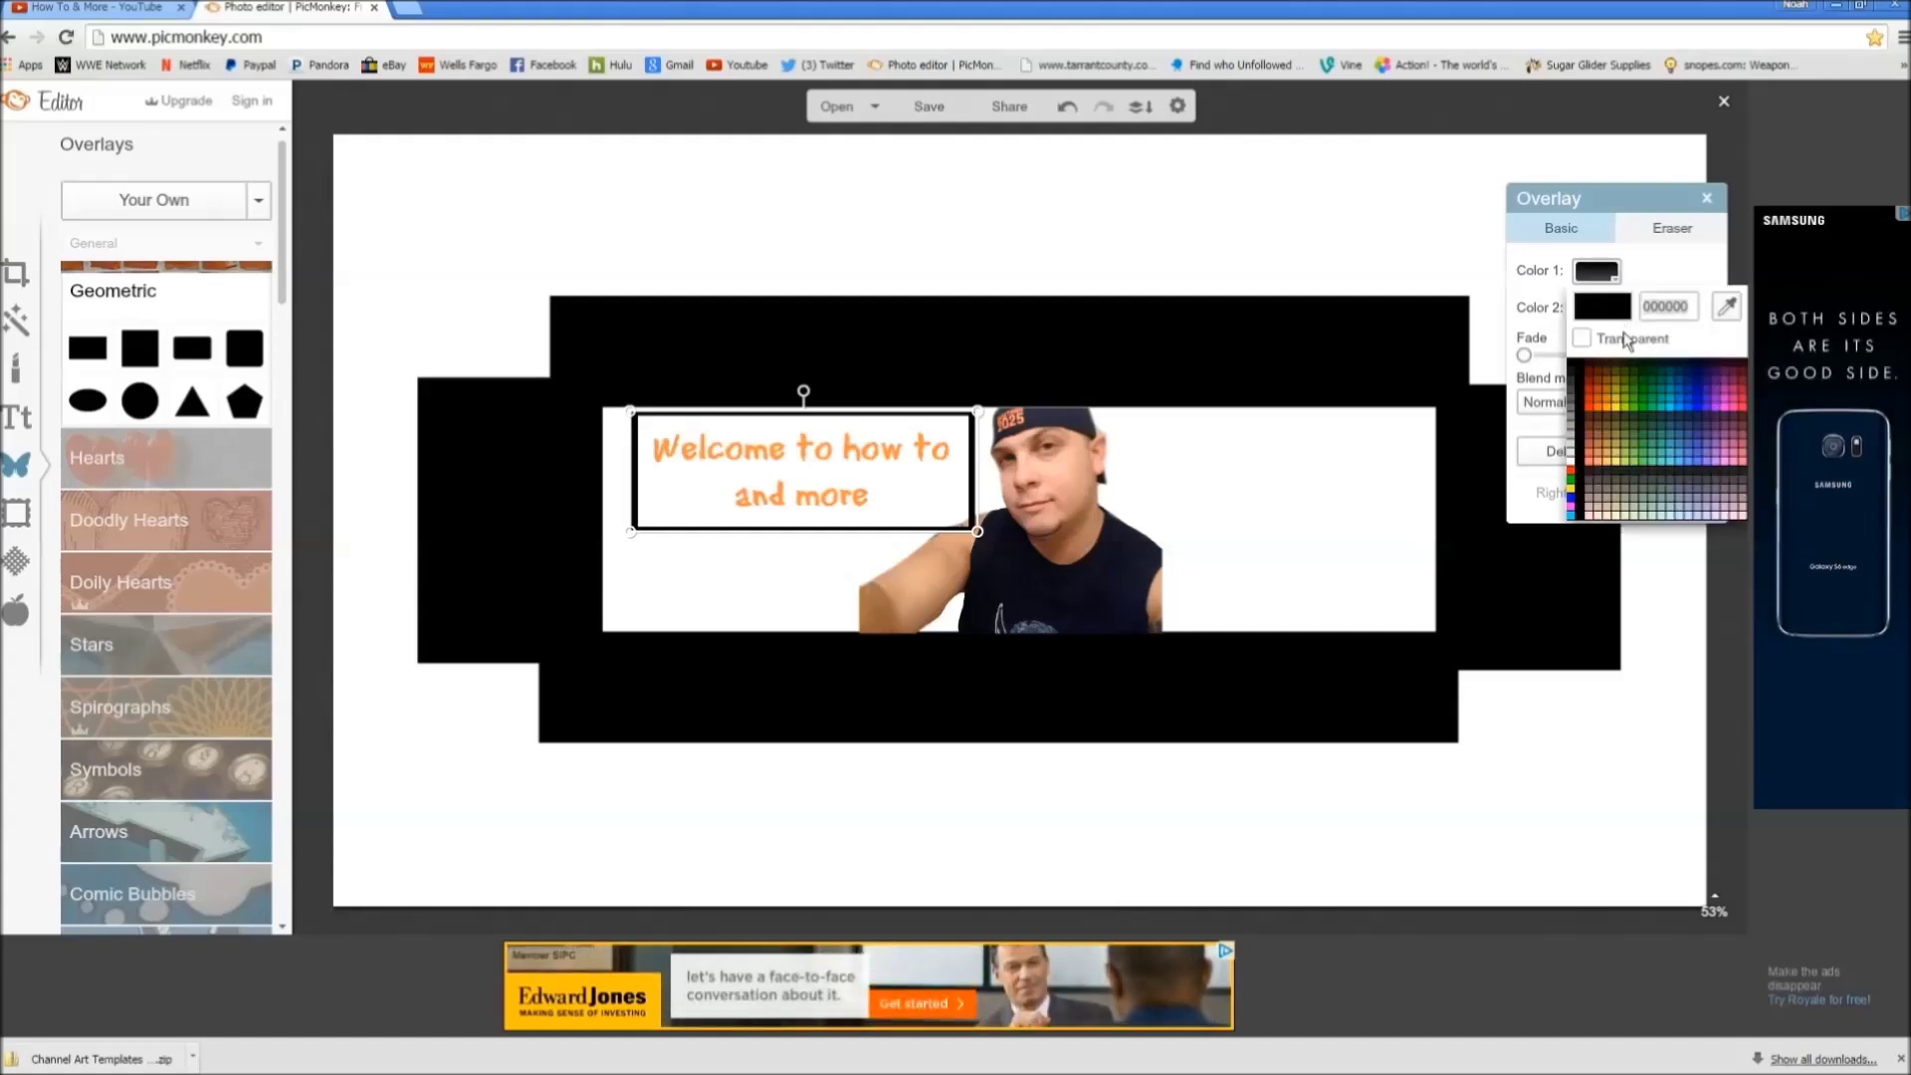
left_click(1682, 370)
left_click(1727, 312)
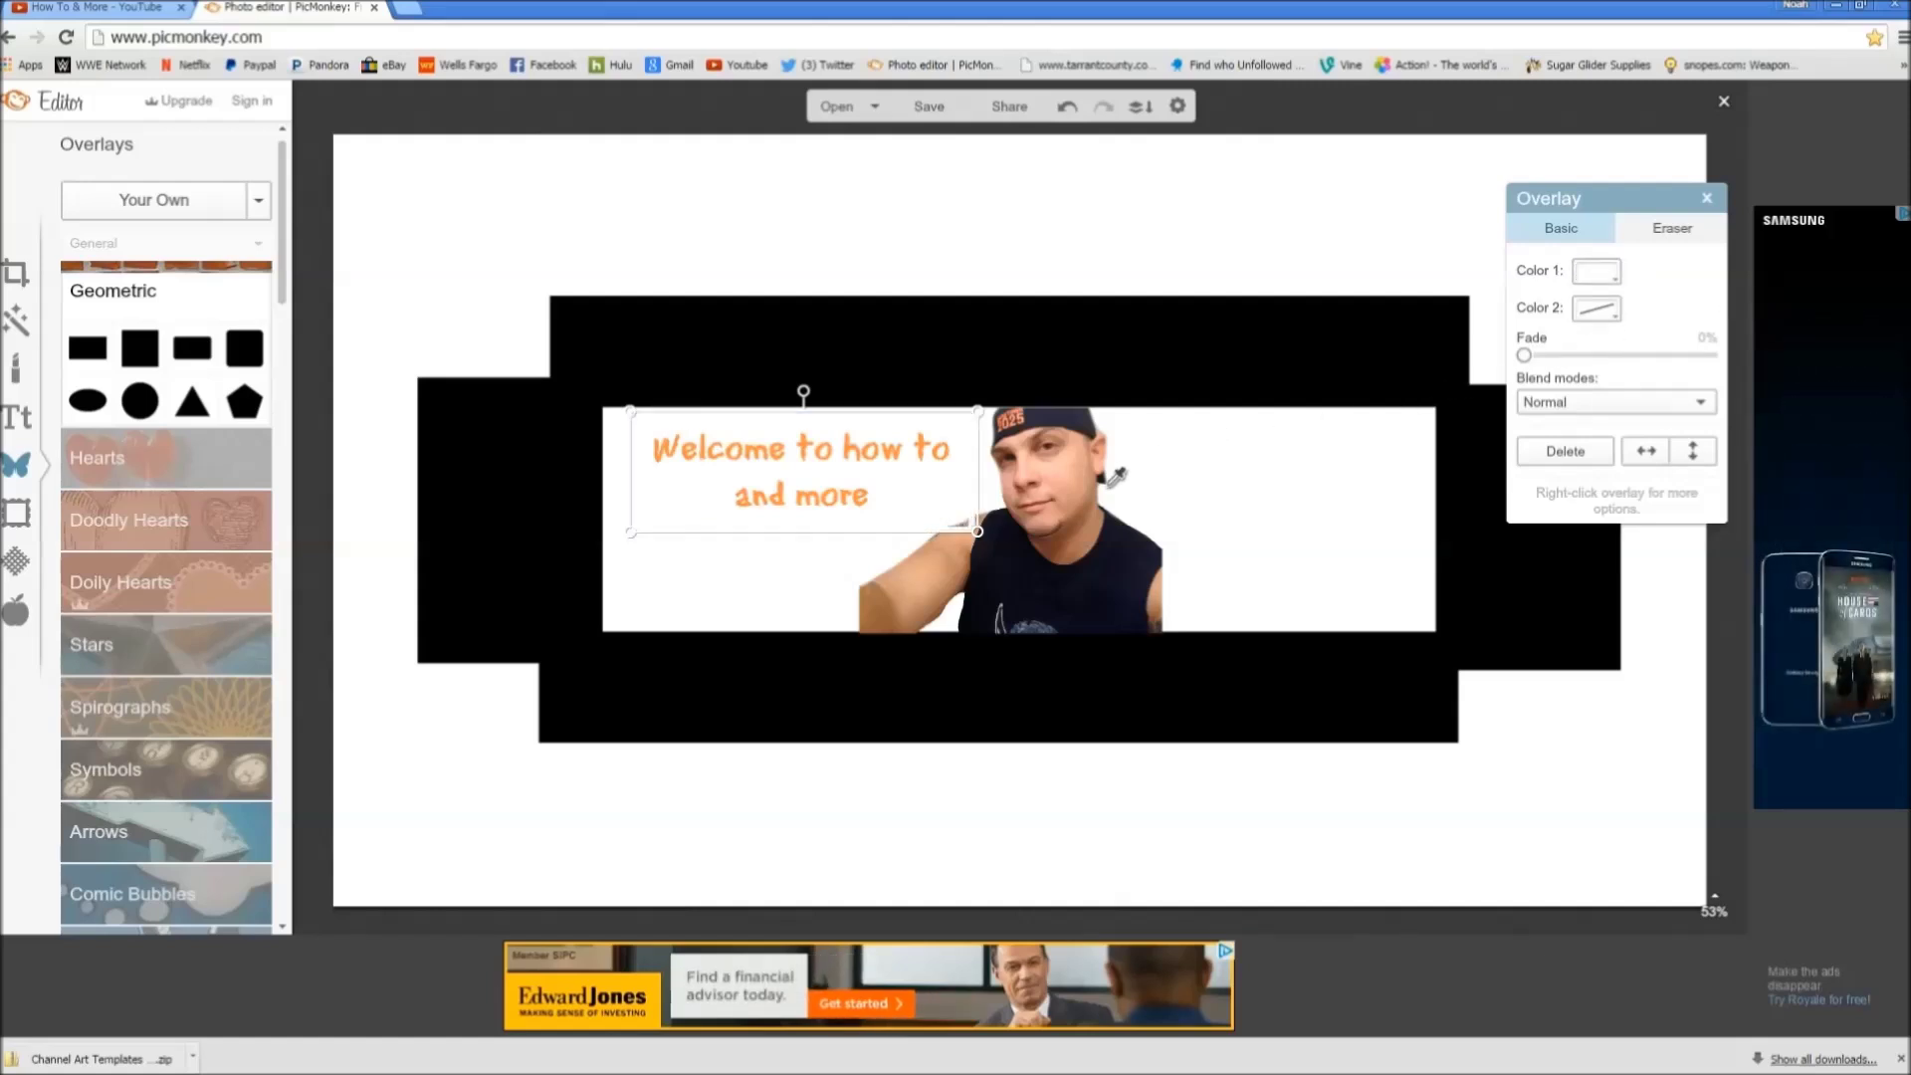
left_click(856, 440)
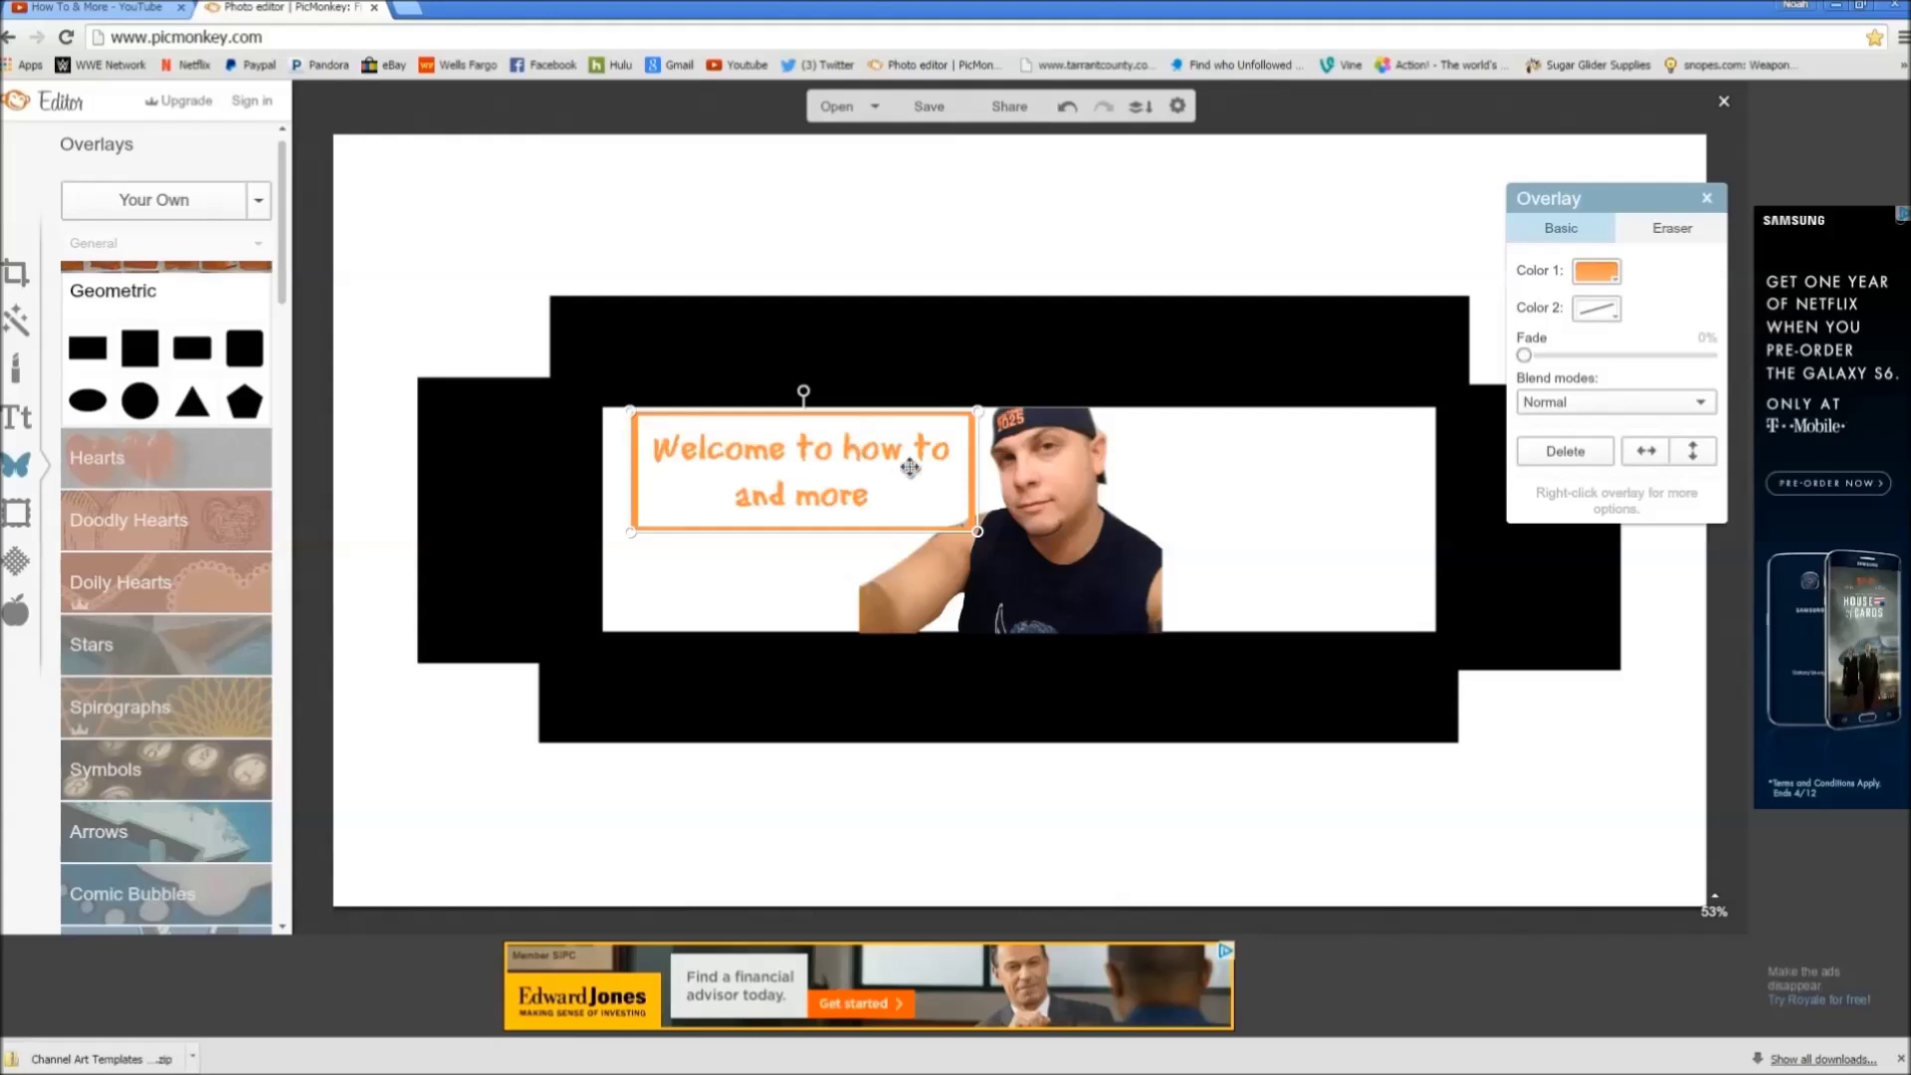
left_click(1370, 564)
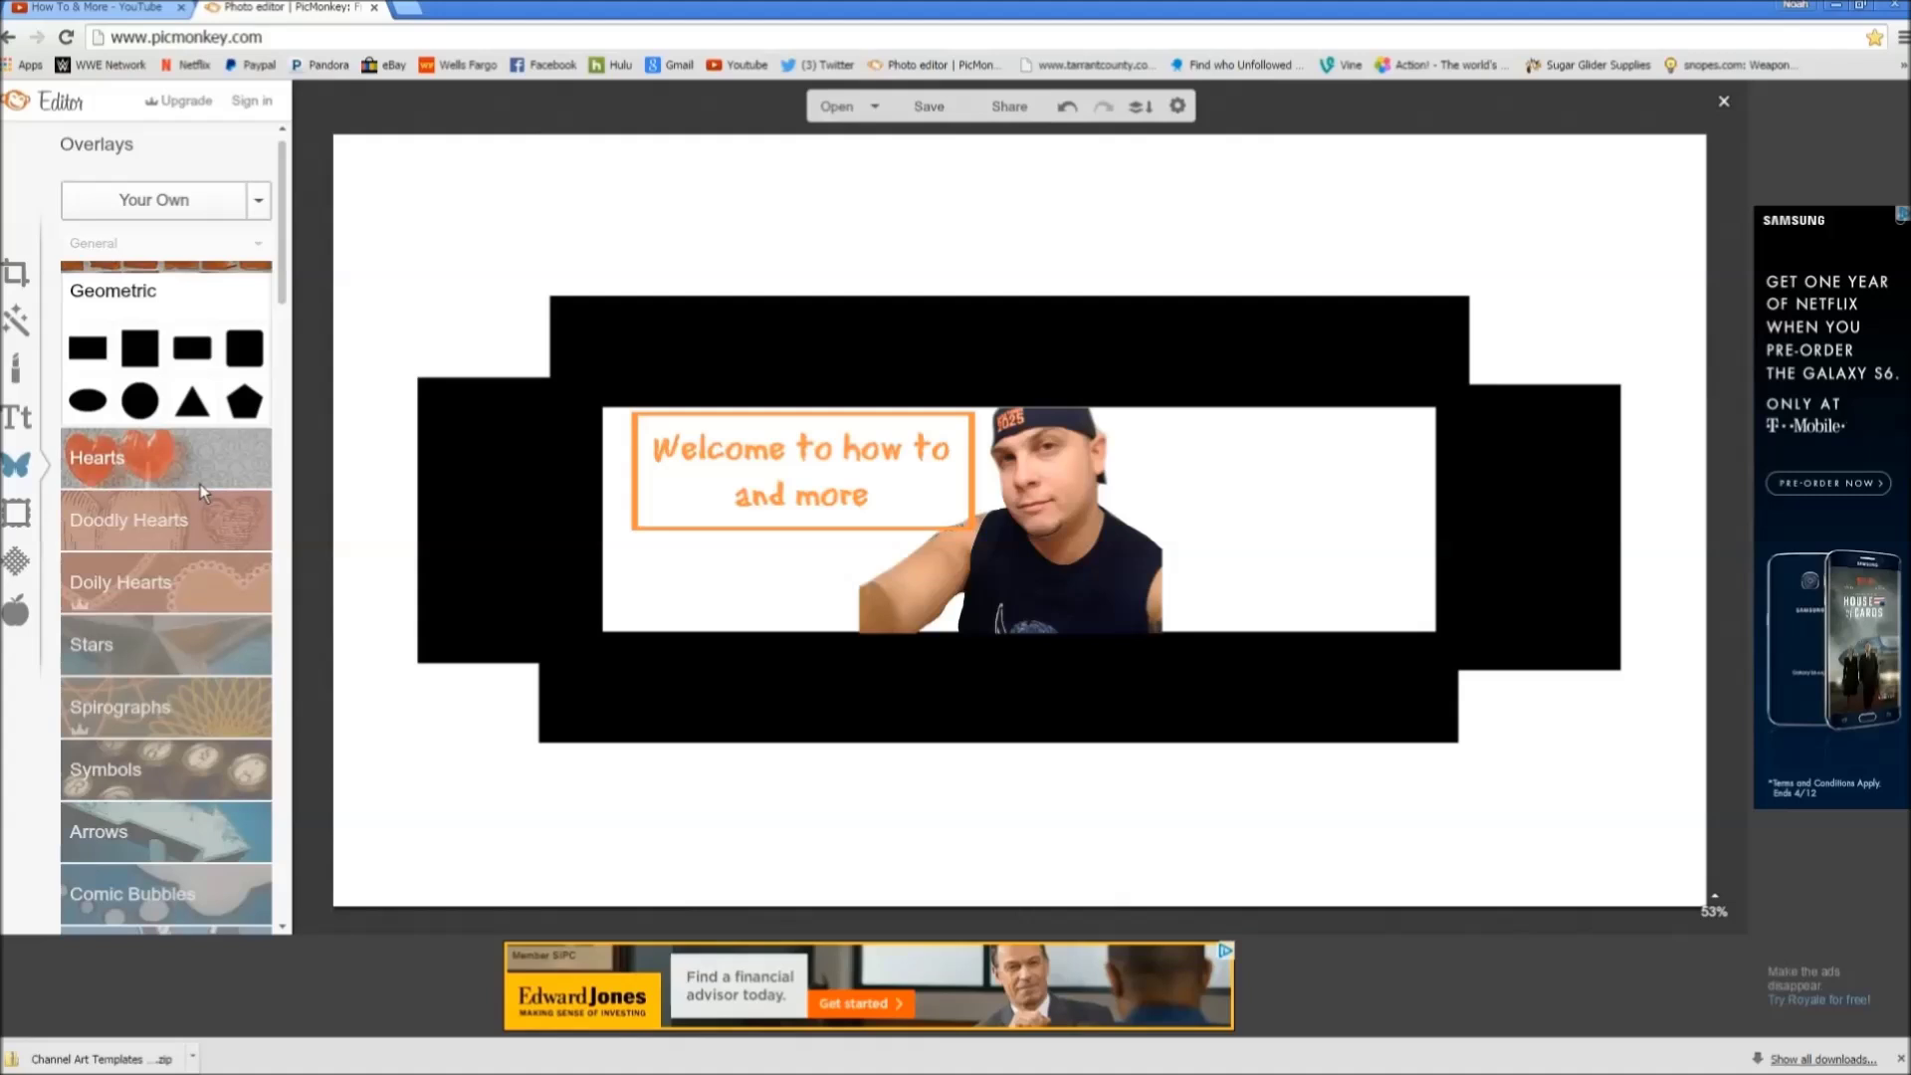
left_click(200, 484)
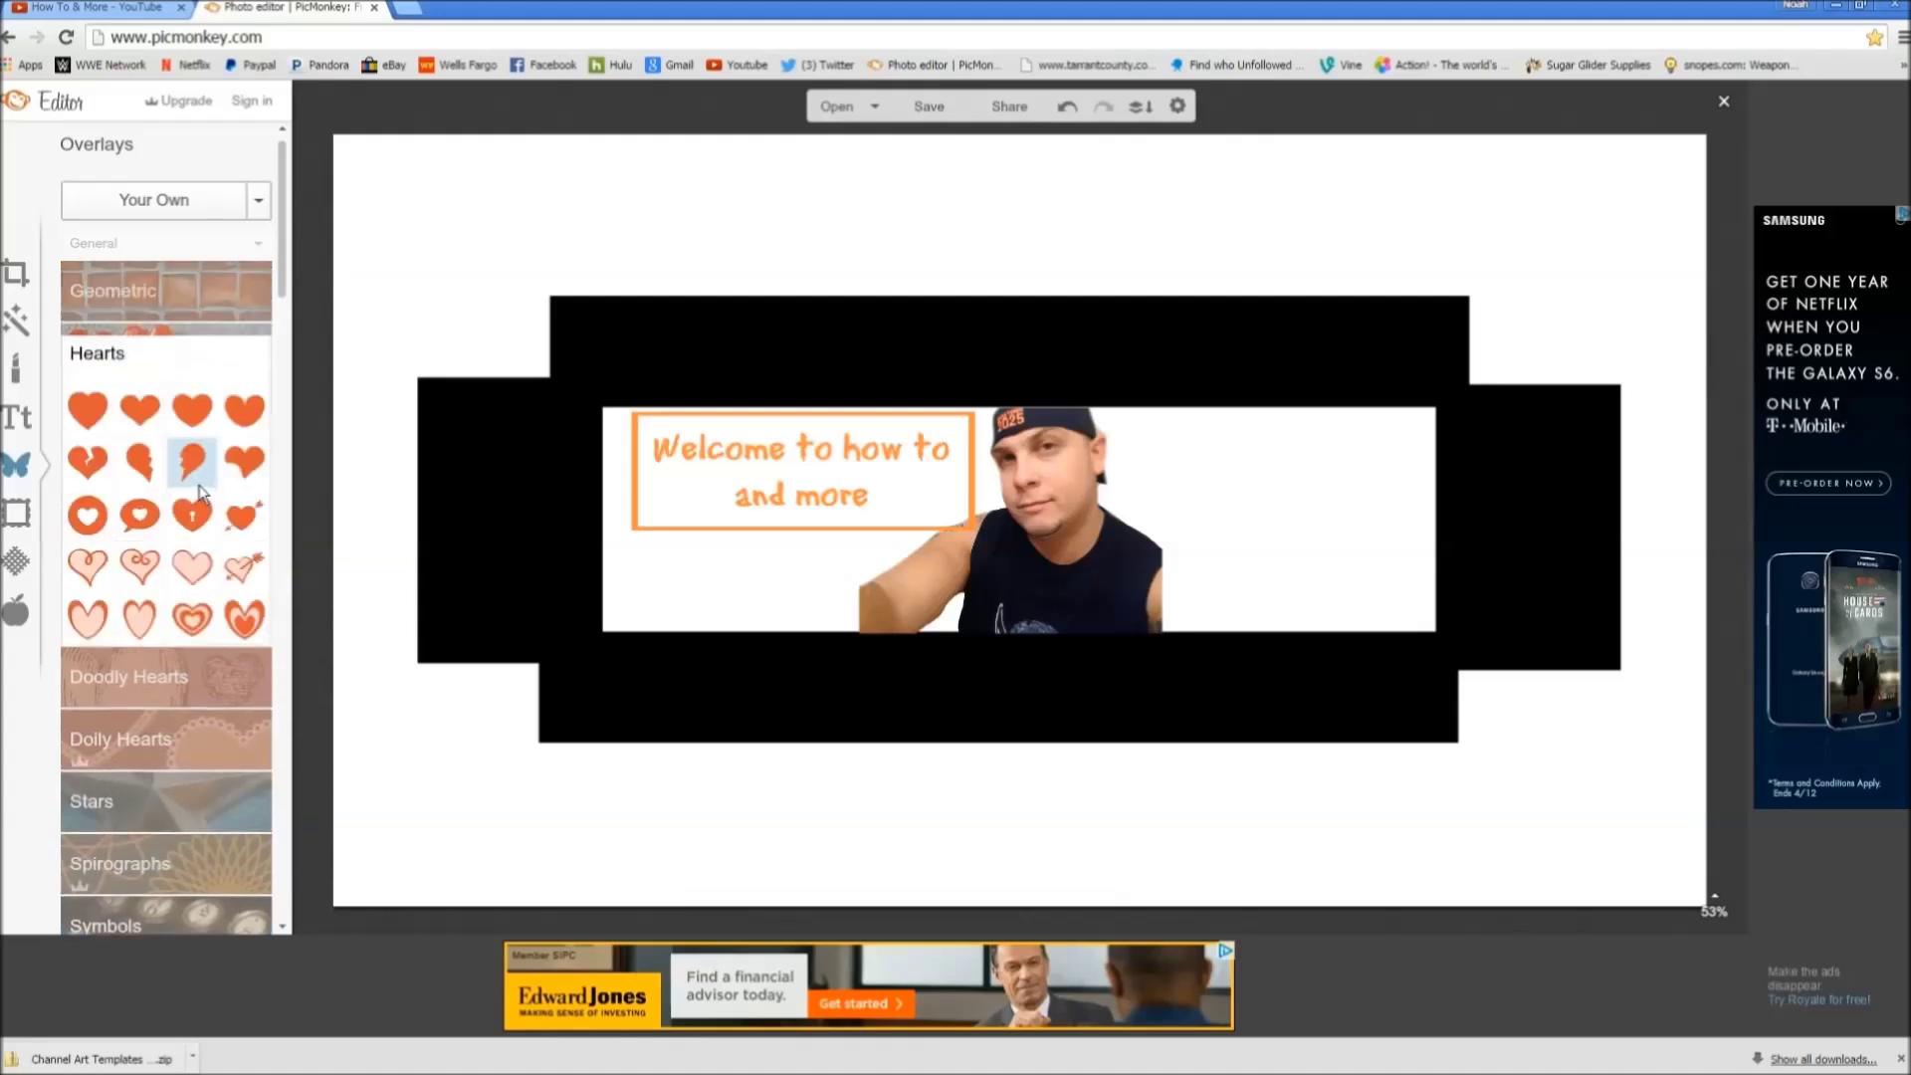
left_click(184, 684)
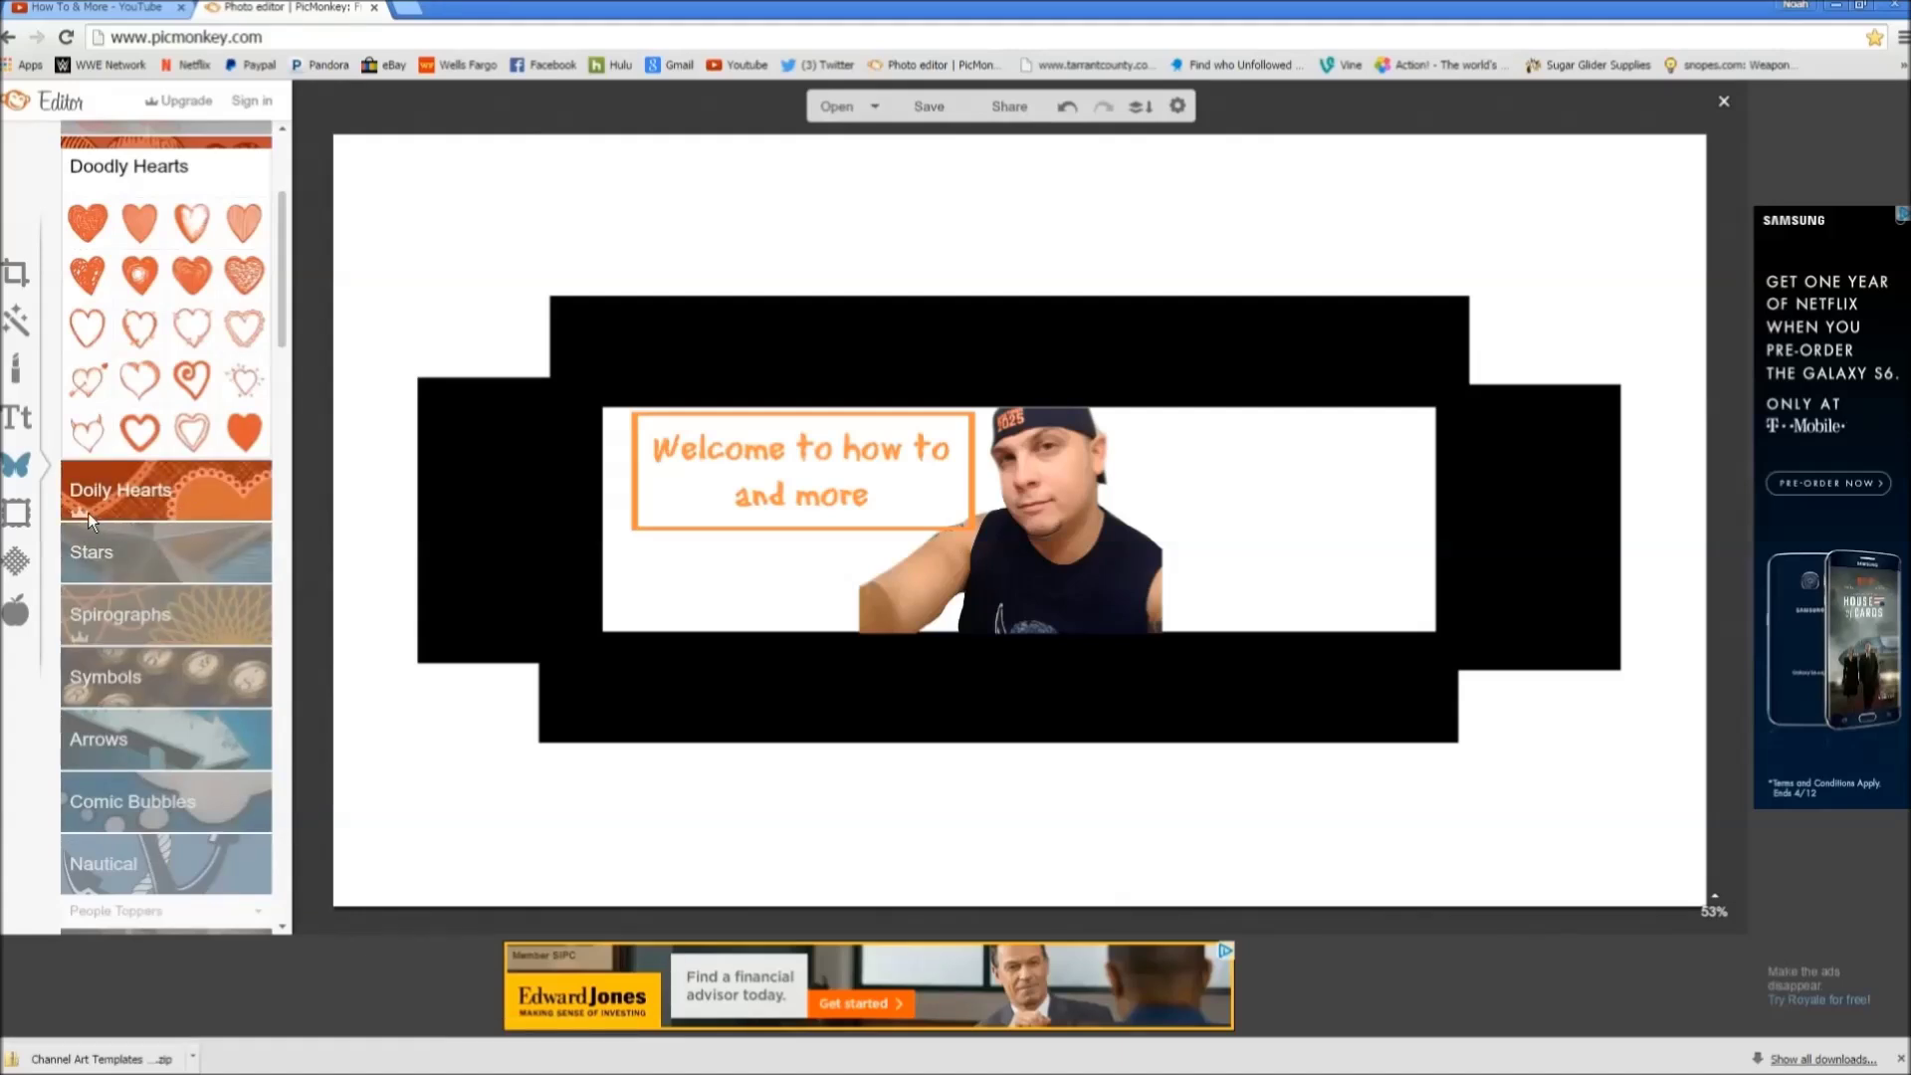
mouse_move(88, 512)
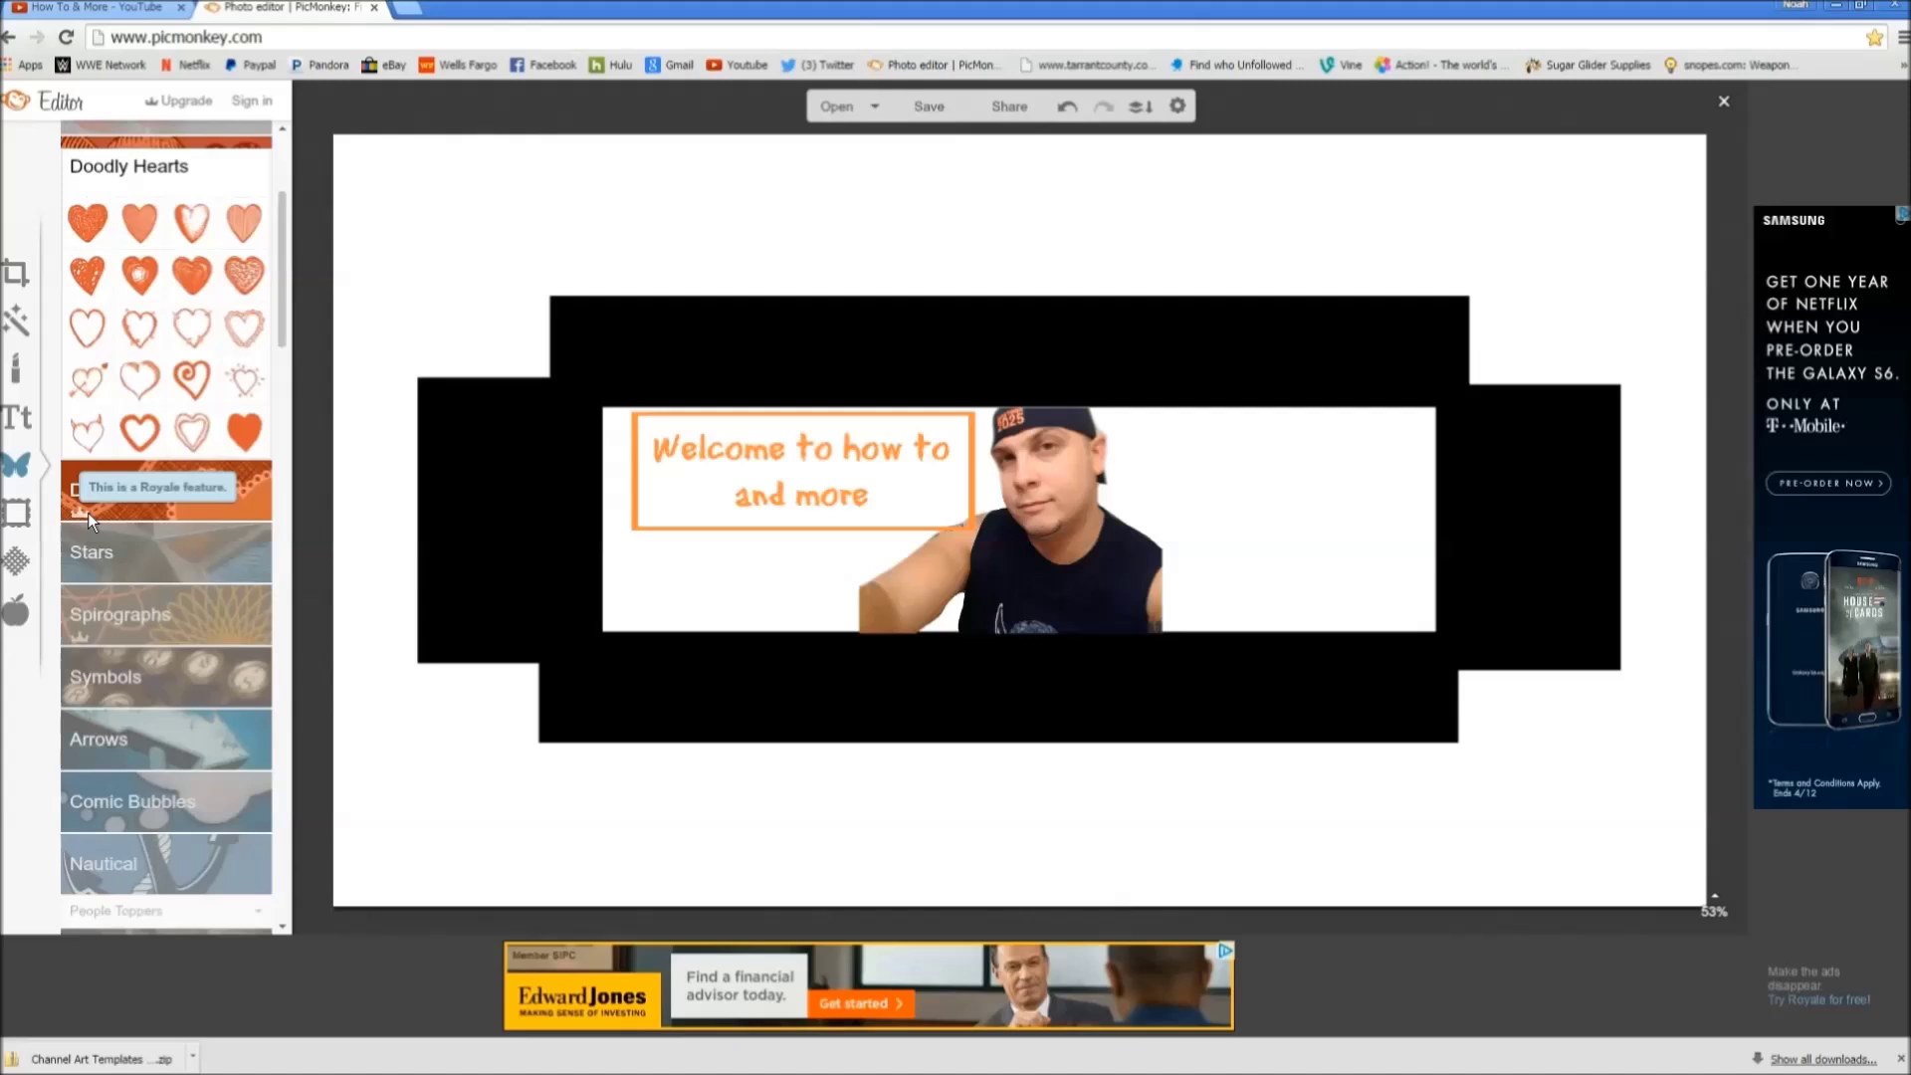
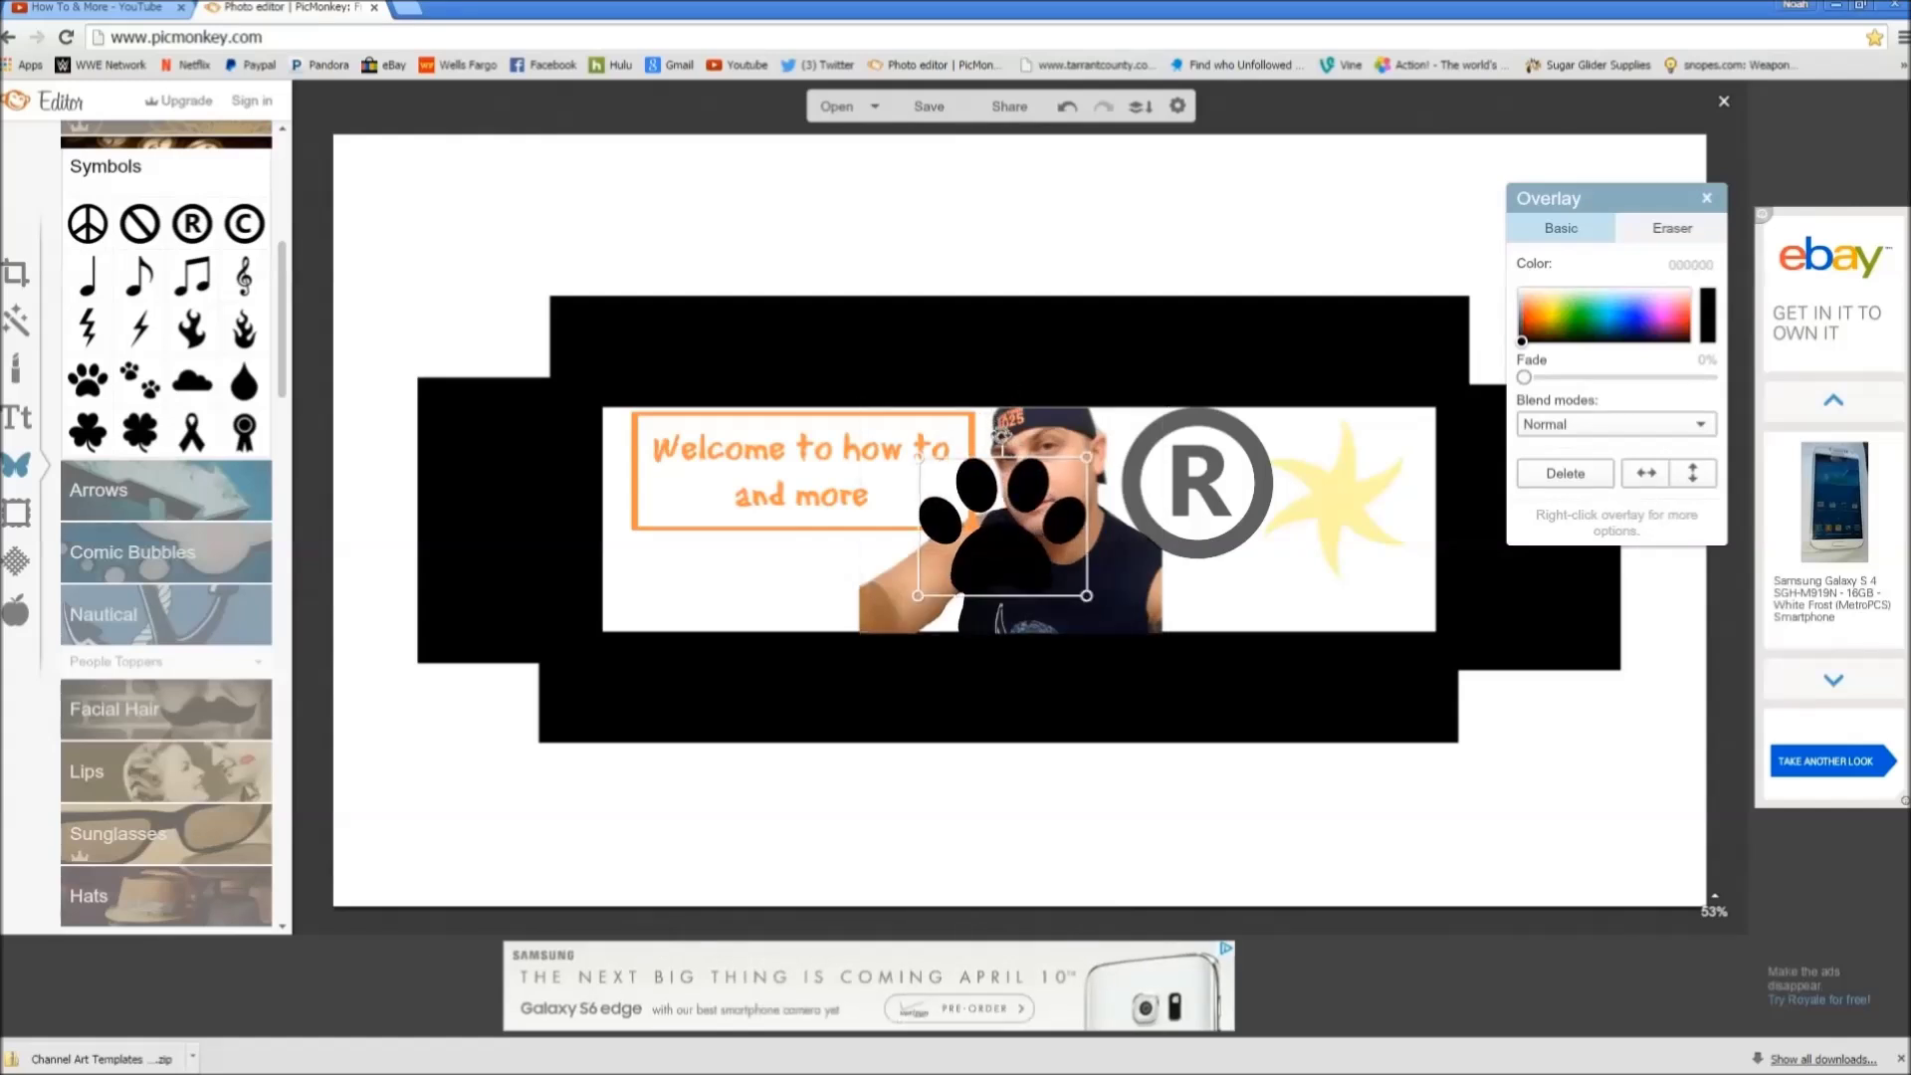
Step: Shrink the paw print overlay, place it on the man's cheek beside his ear, and partly fade it
left_click_drag(1004, 435, 1053, 493)
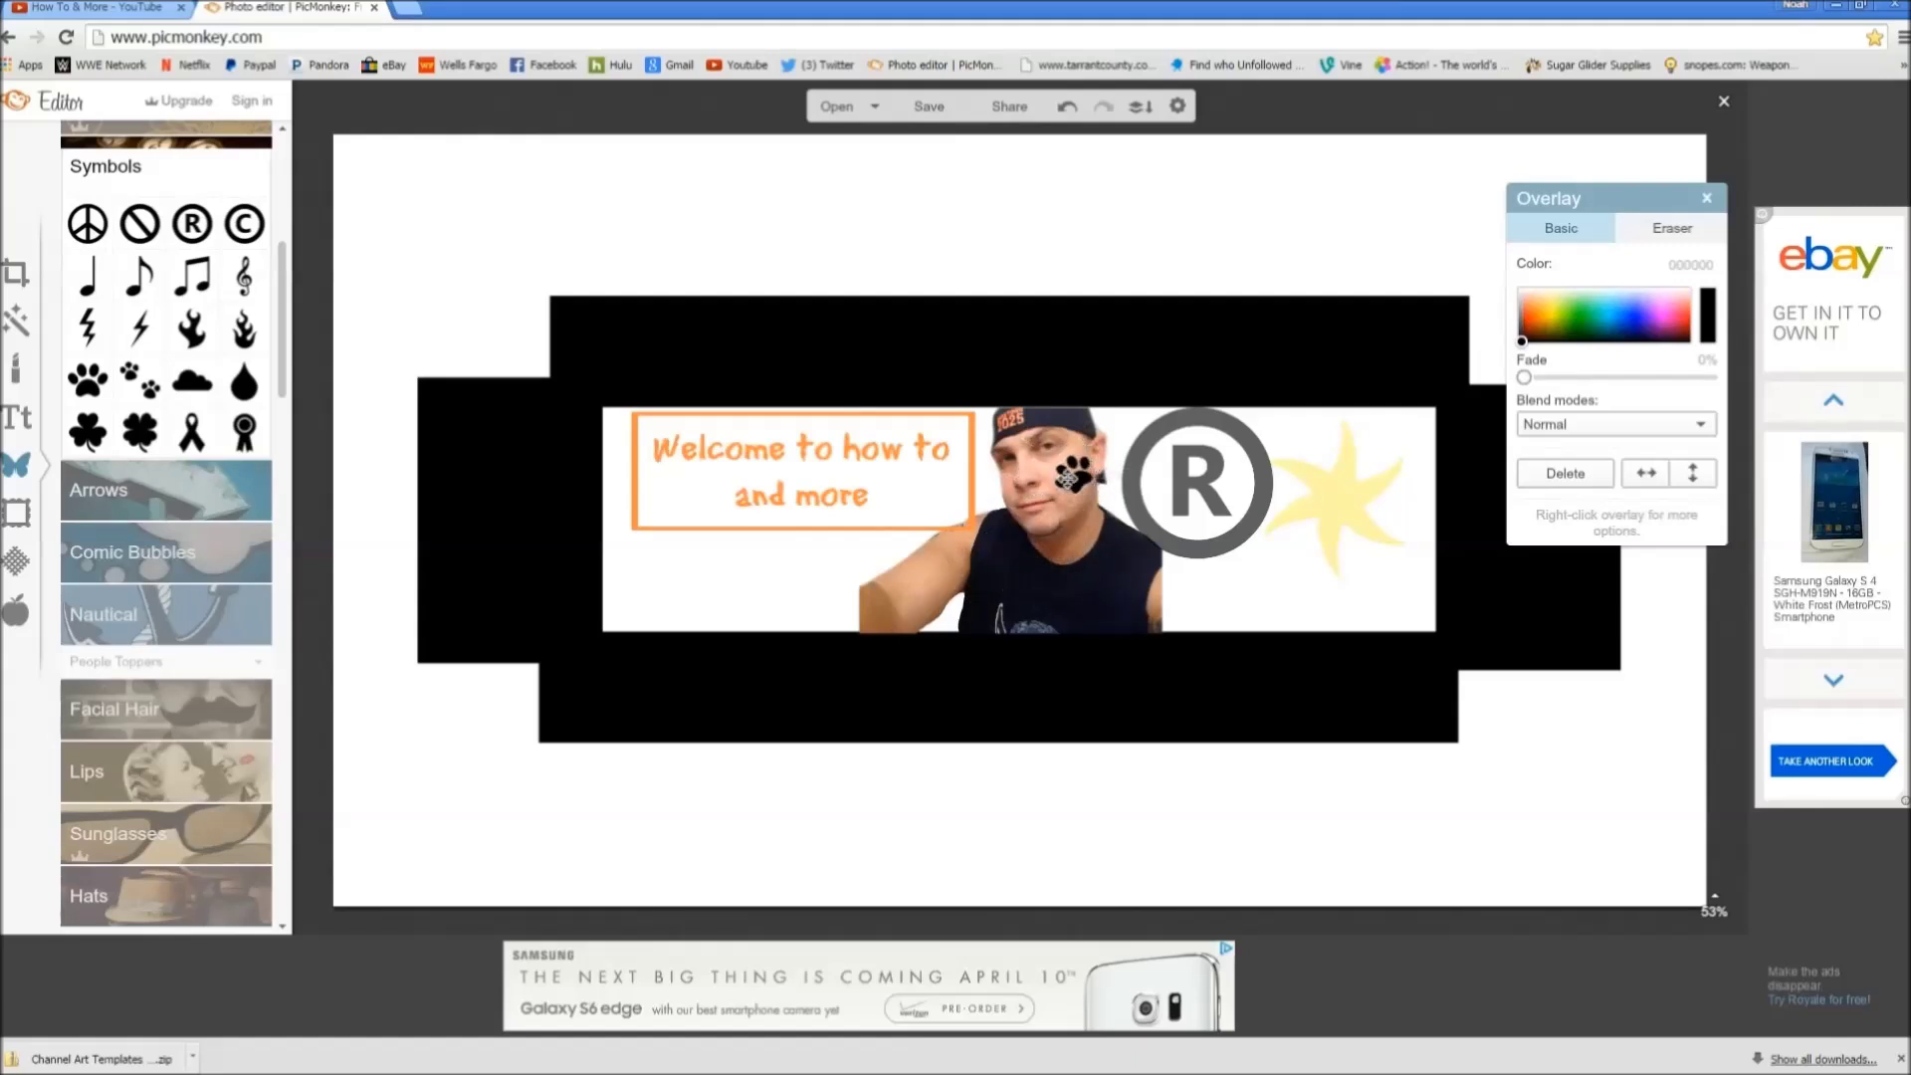
left_click(811, 606)
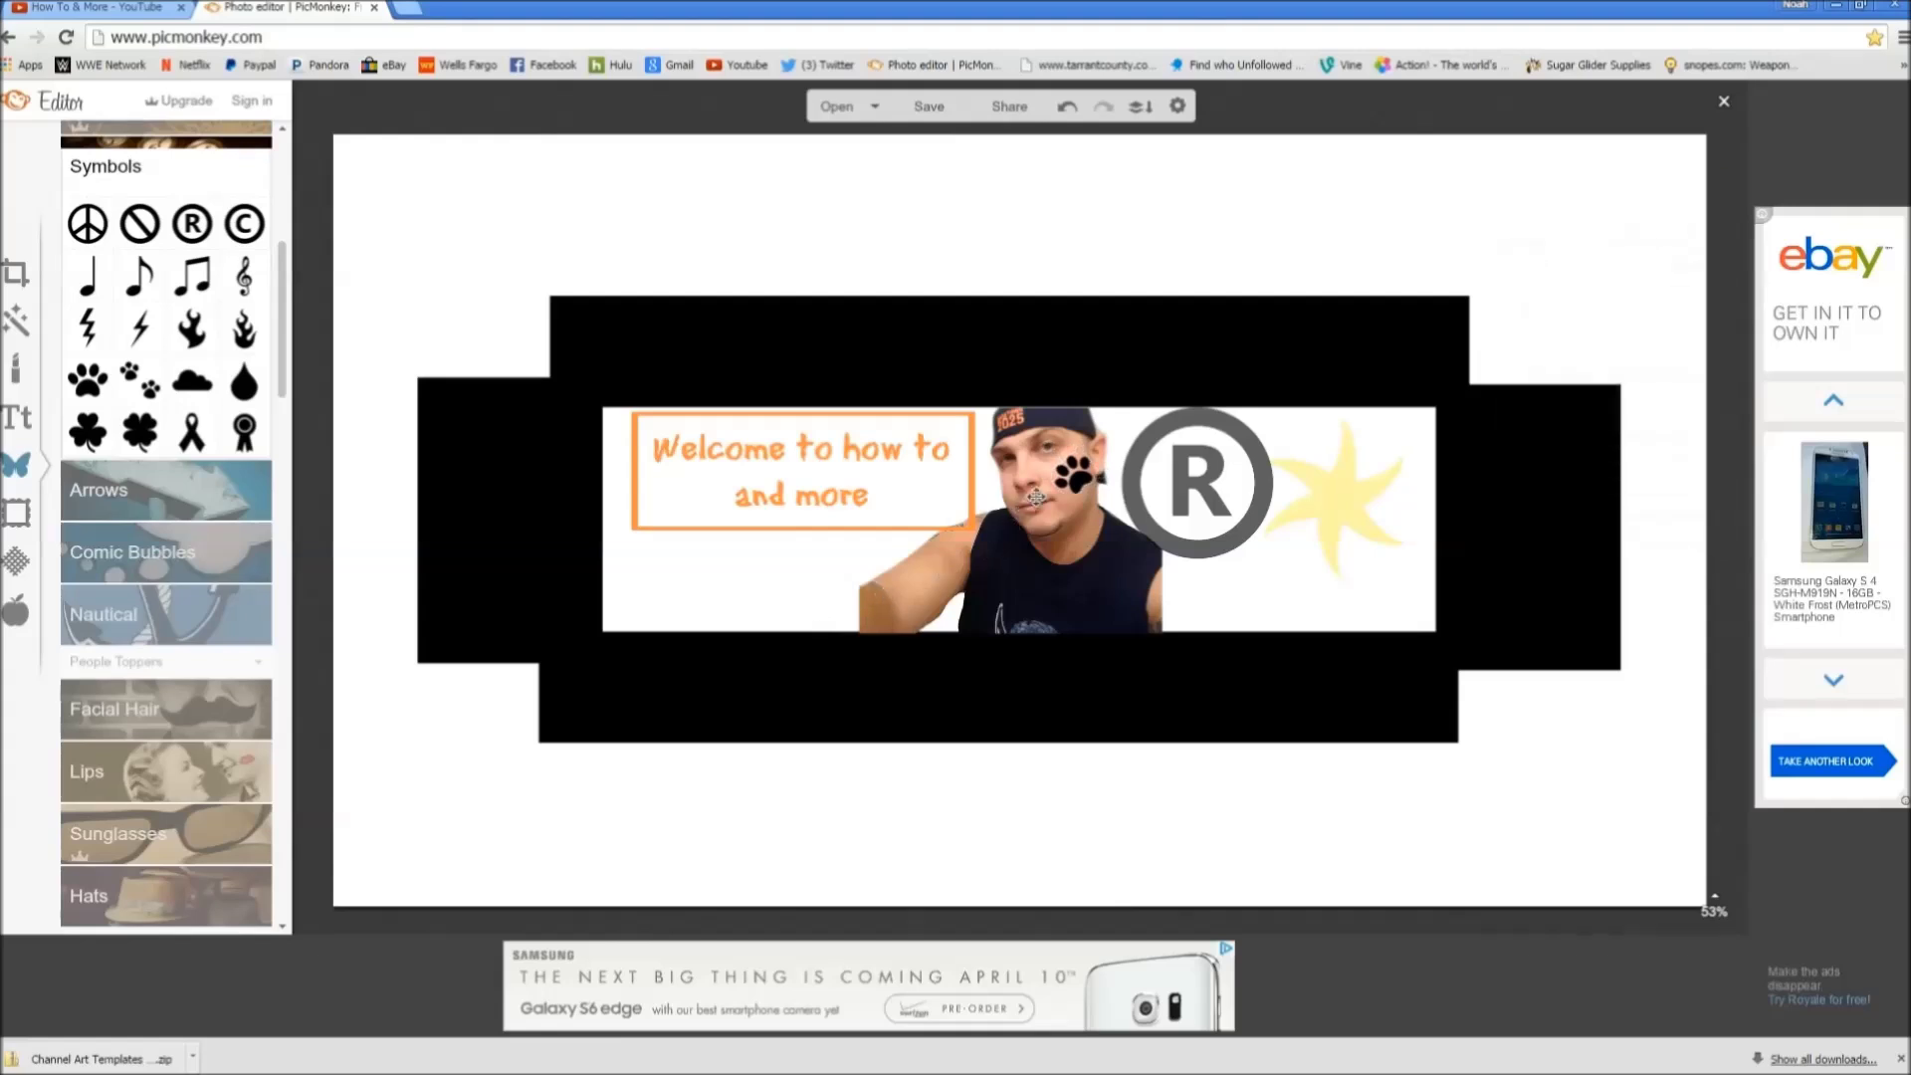
left_click(1083, 476)
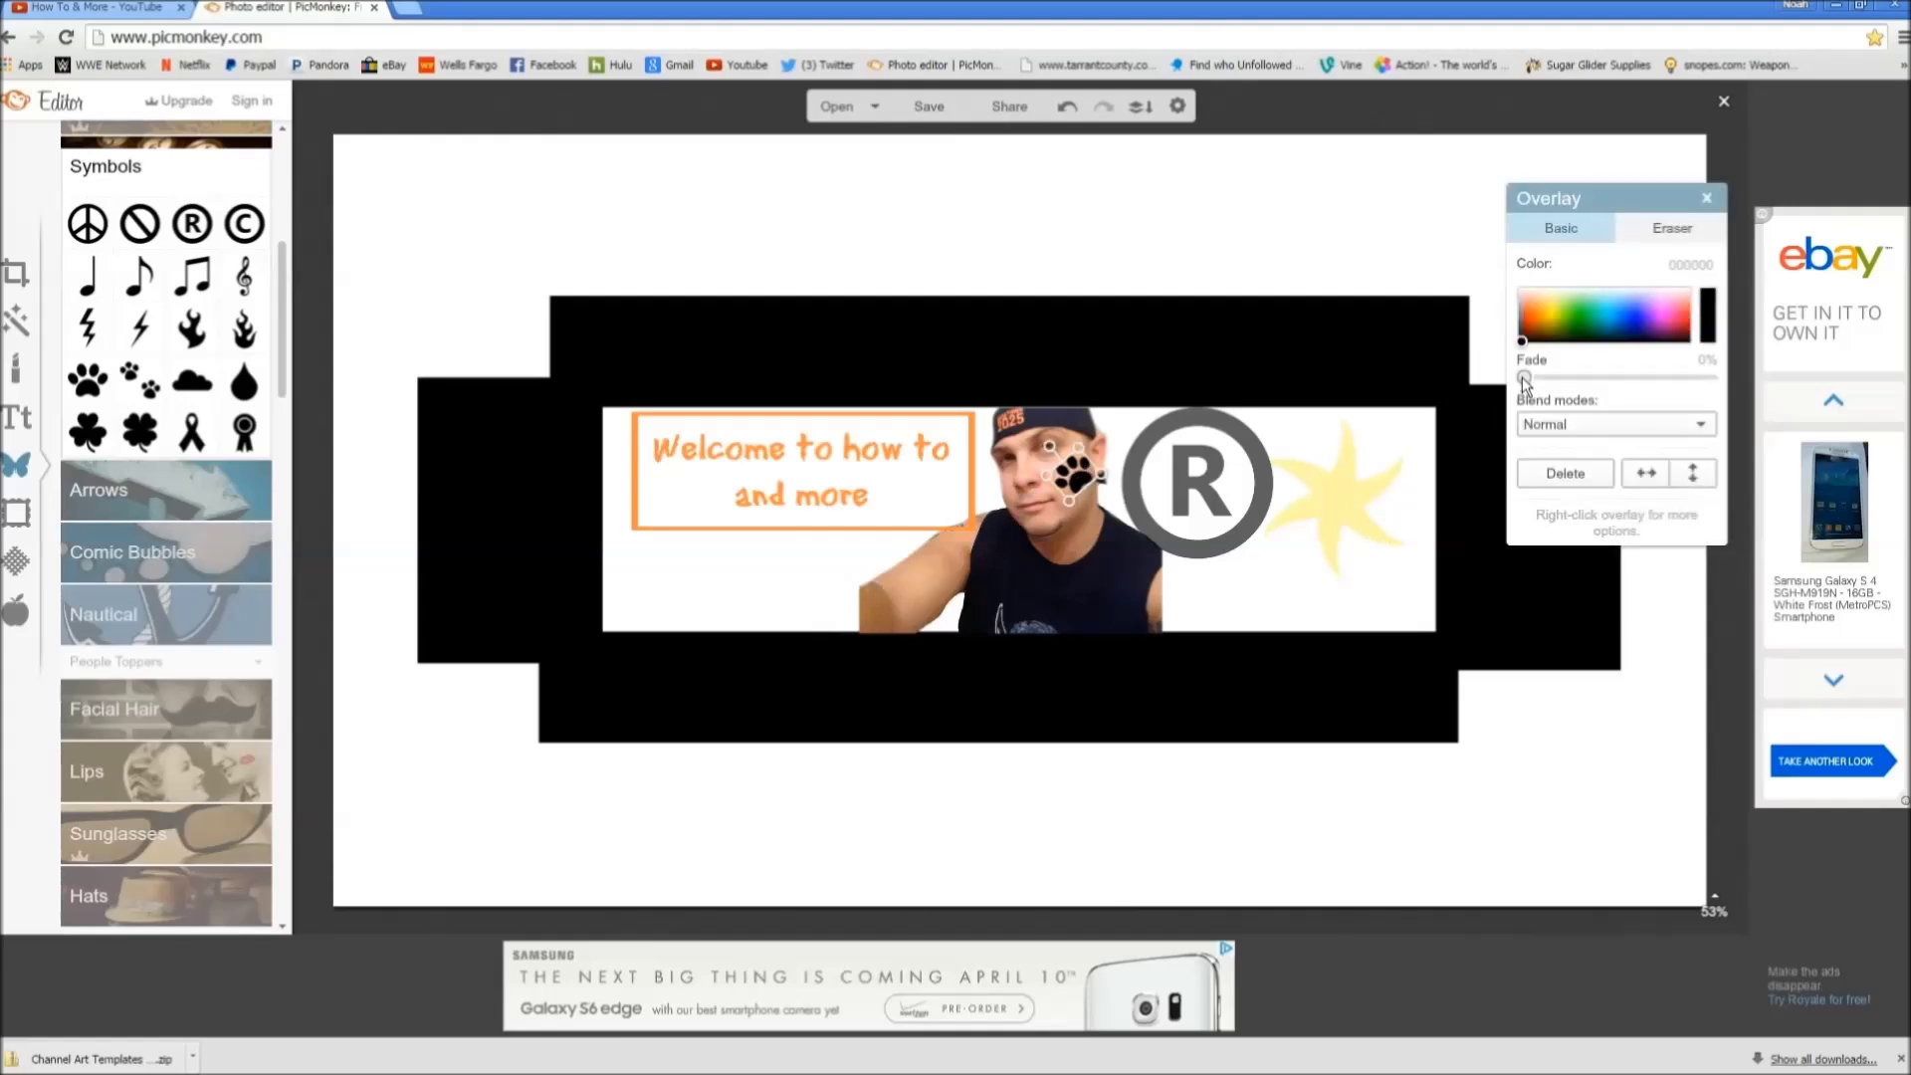
left_click_drag(1530, 378, 1610, 374)
left_click(1042, 513)
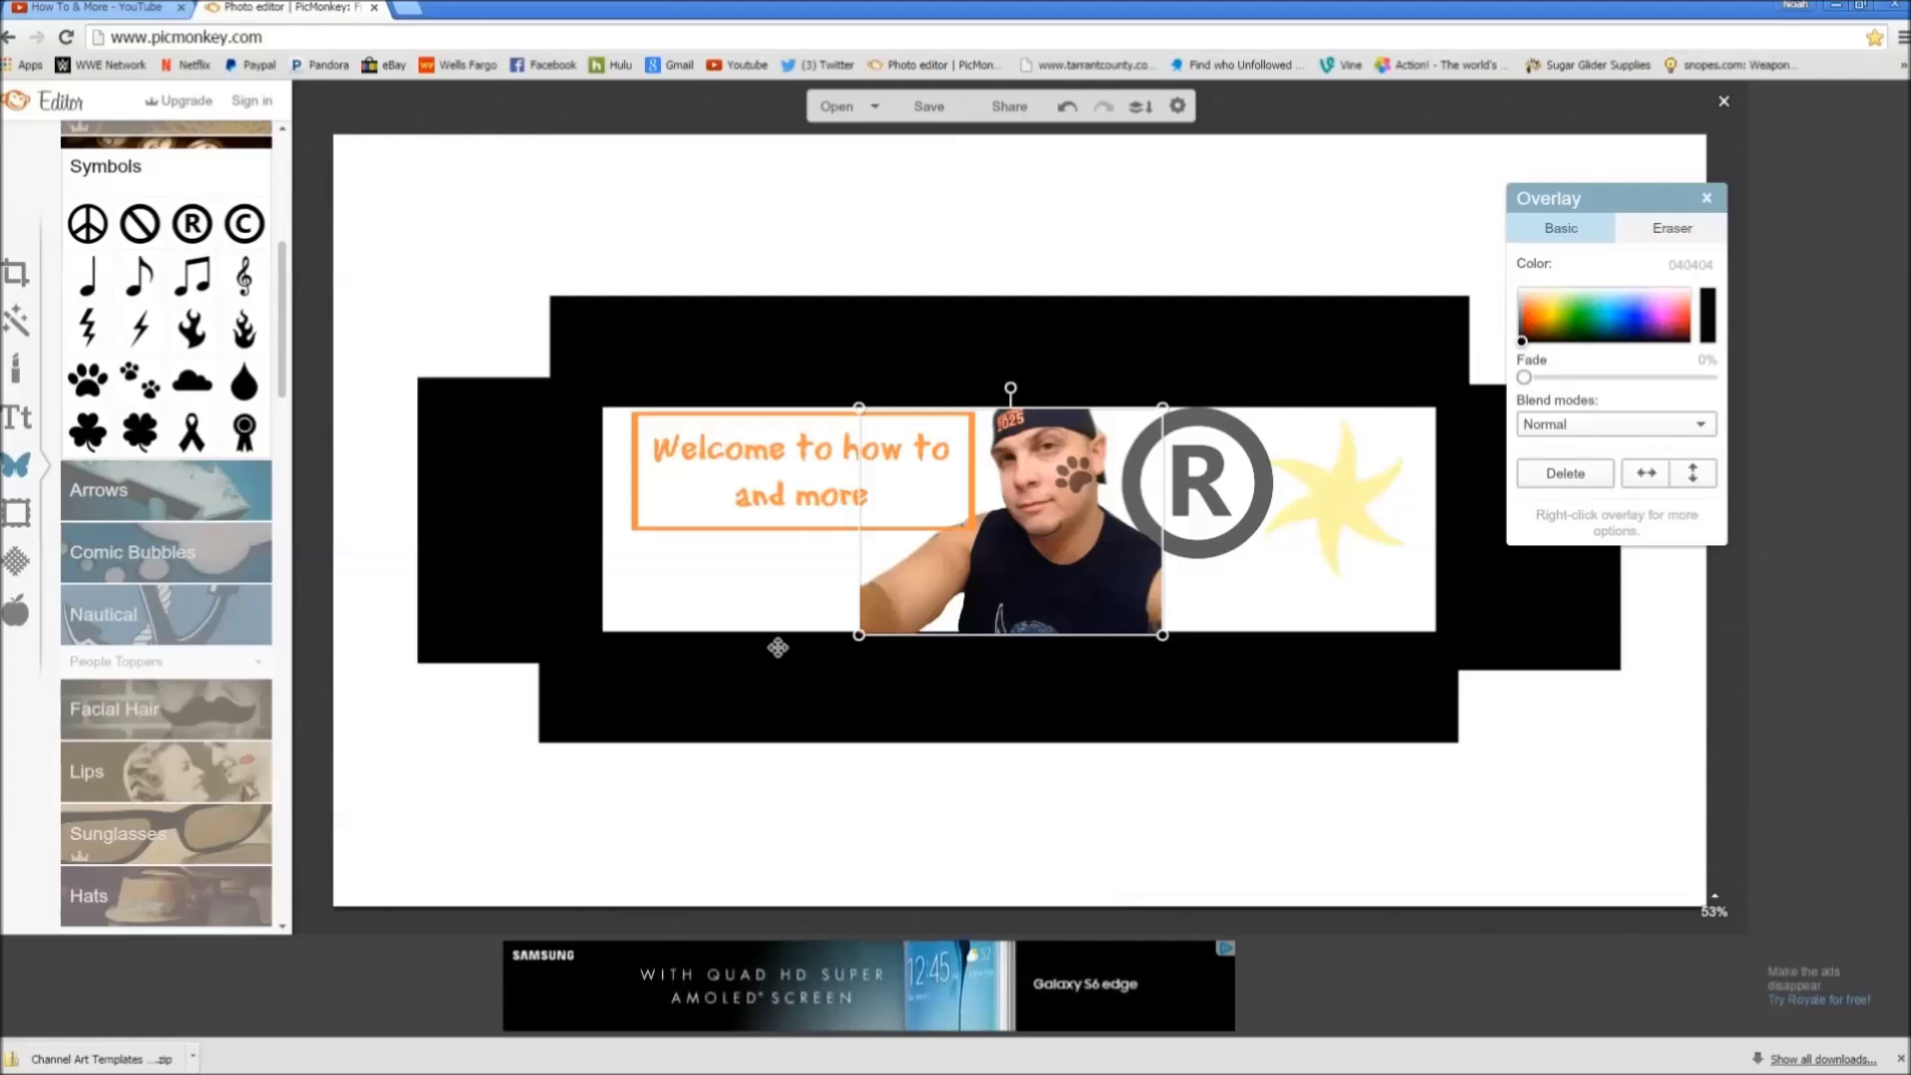
Step: Add a small flame symbol over the lower corner of the welcome frame, just before "and more", faded to 32%
left_click(243, 331)
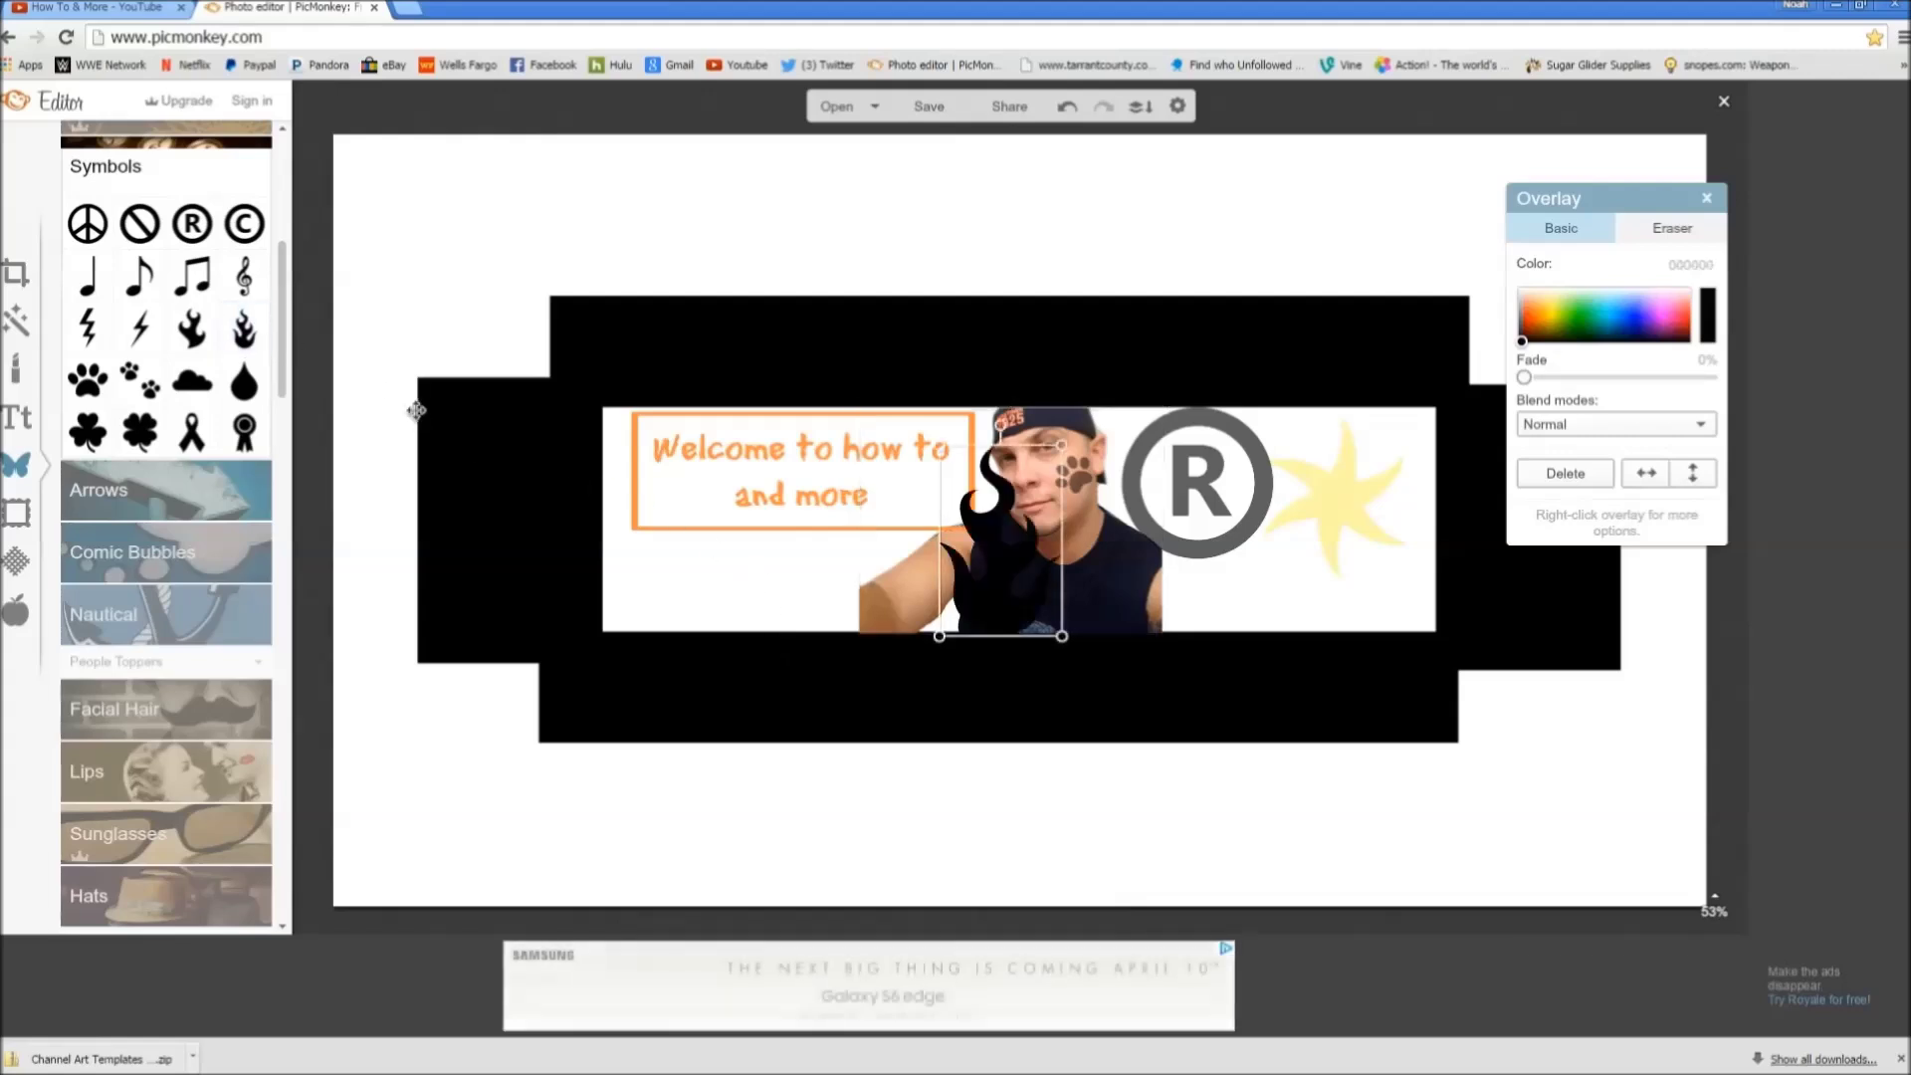
left_click_drag(981, 552, 662, 553)
left_click_drag(742, 612, 713, 558)
left_click_drag(1523, 378, 1584, 377)
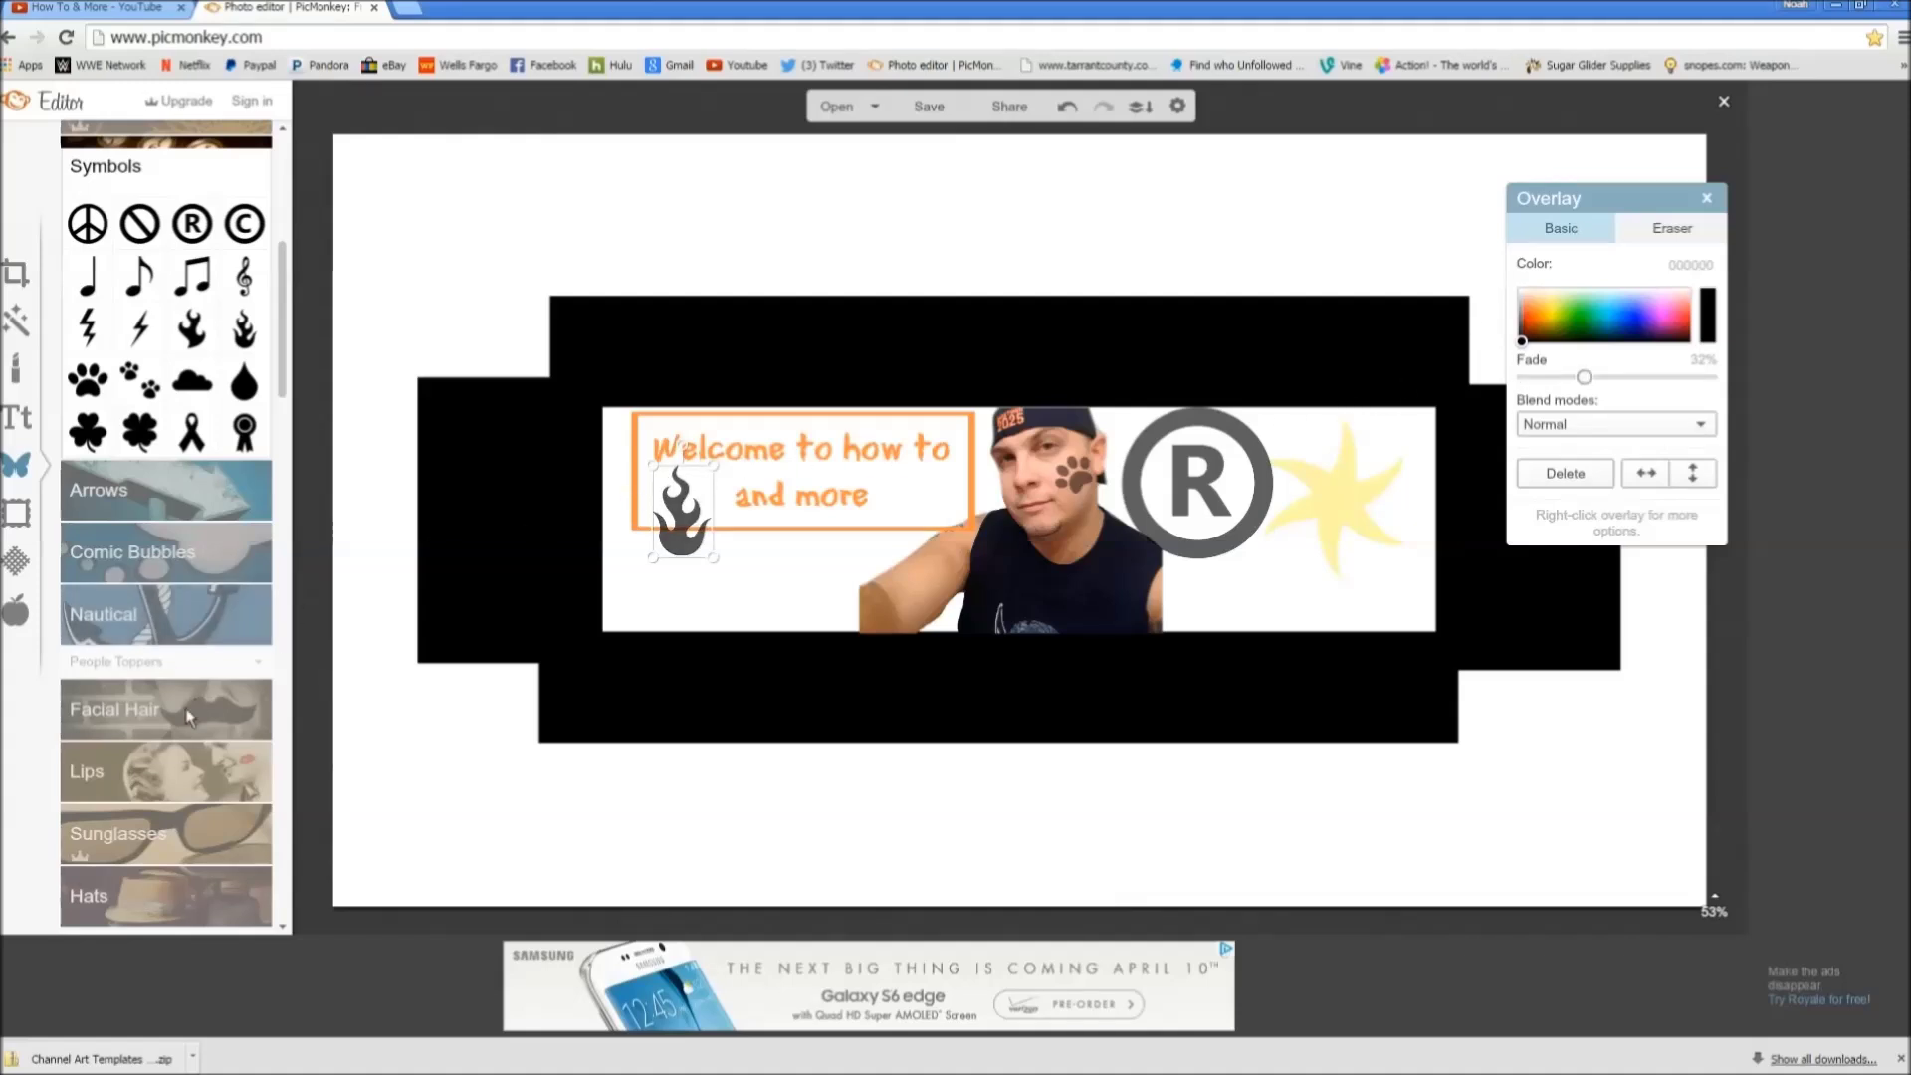
Step: Add a horseshoe mustache from the Facial Hair overlays, shrunk and tilted to fit around the man's mouth
scroll(195, 714, "down", 3)
scroll(195, 714, "down", 3)
scroll(199, 724, "up", 5)
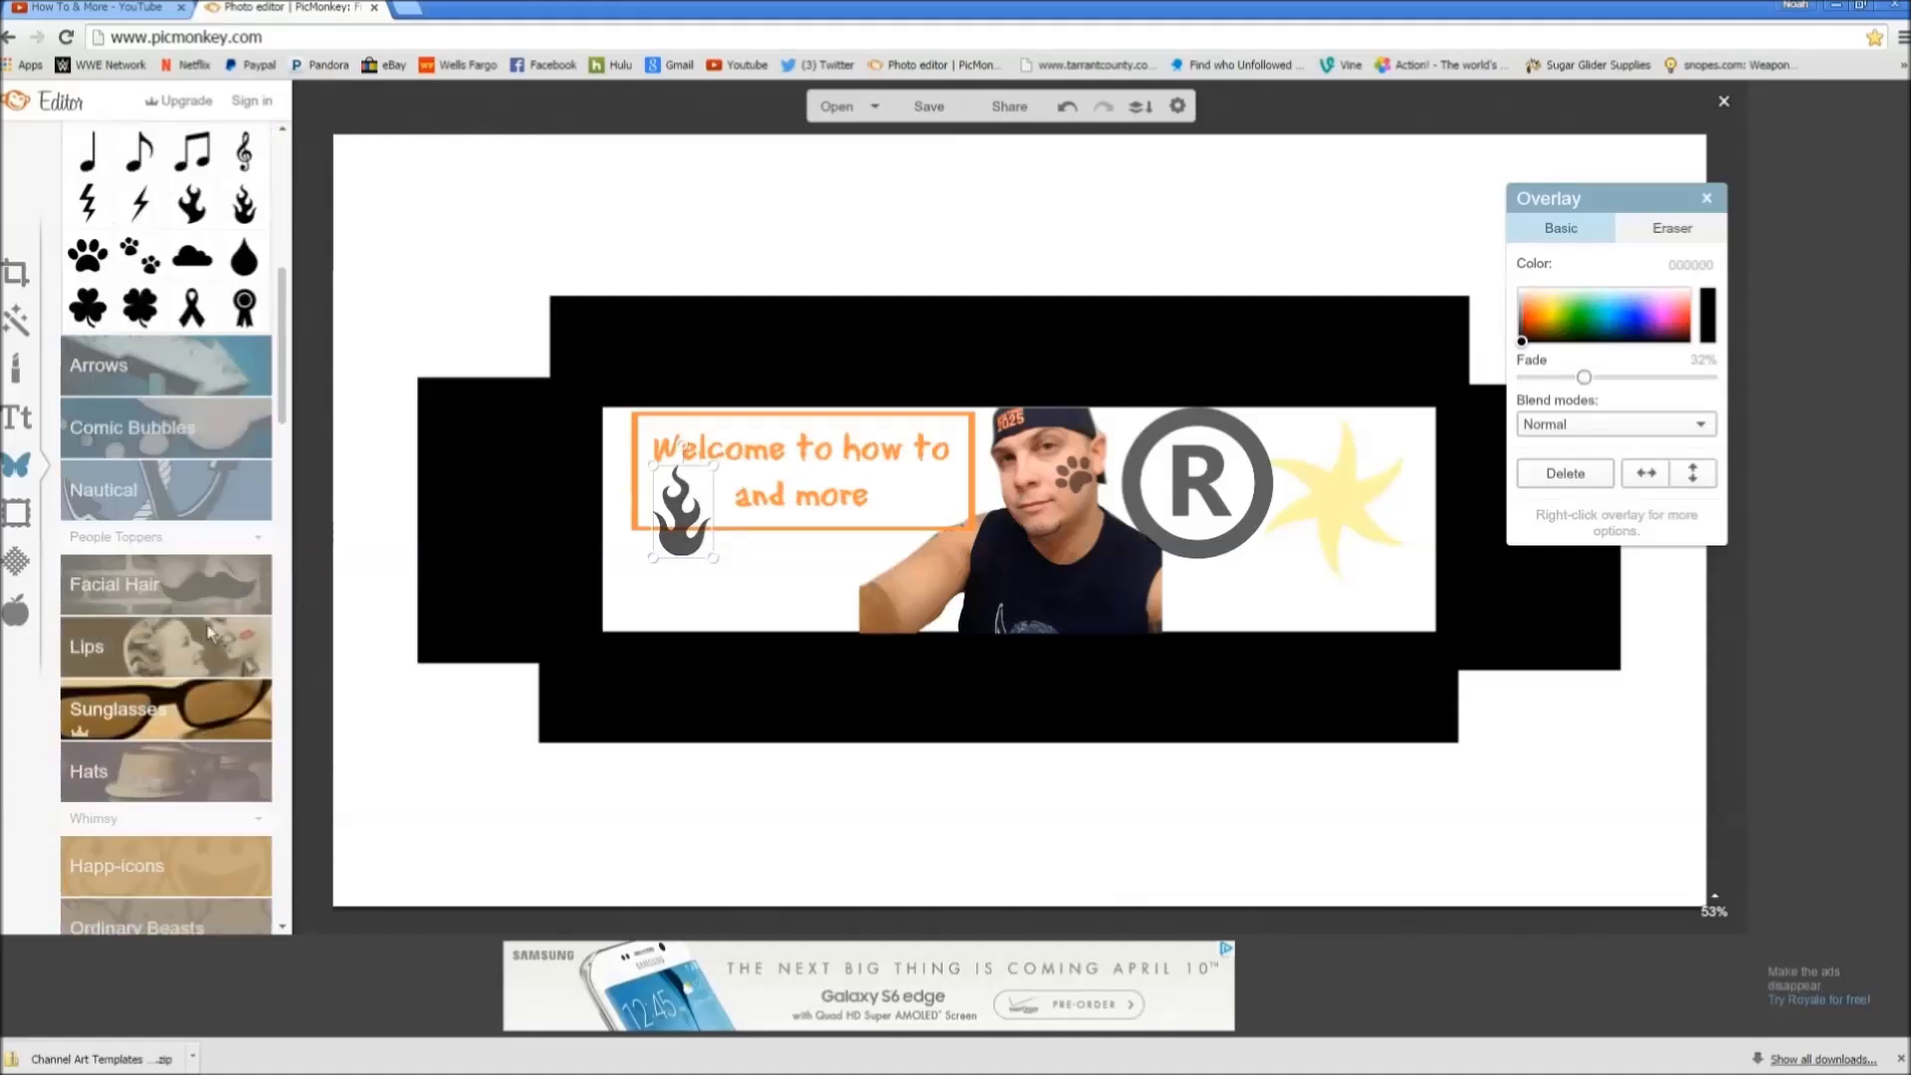
left_click(143, 597)
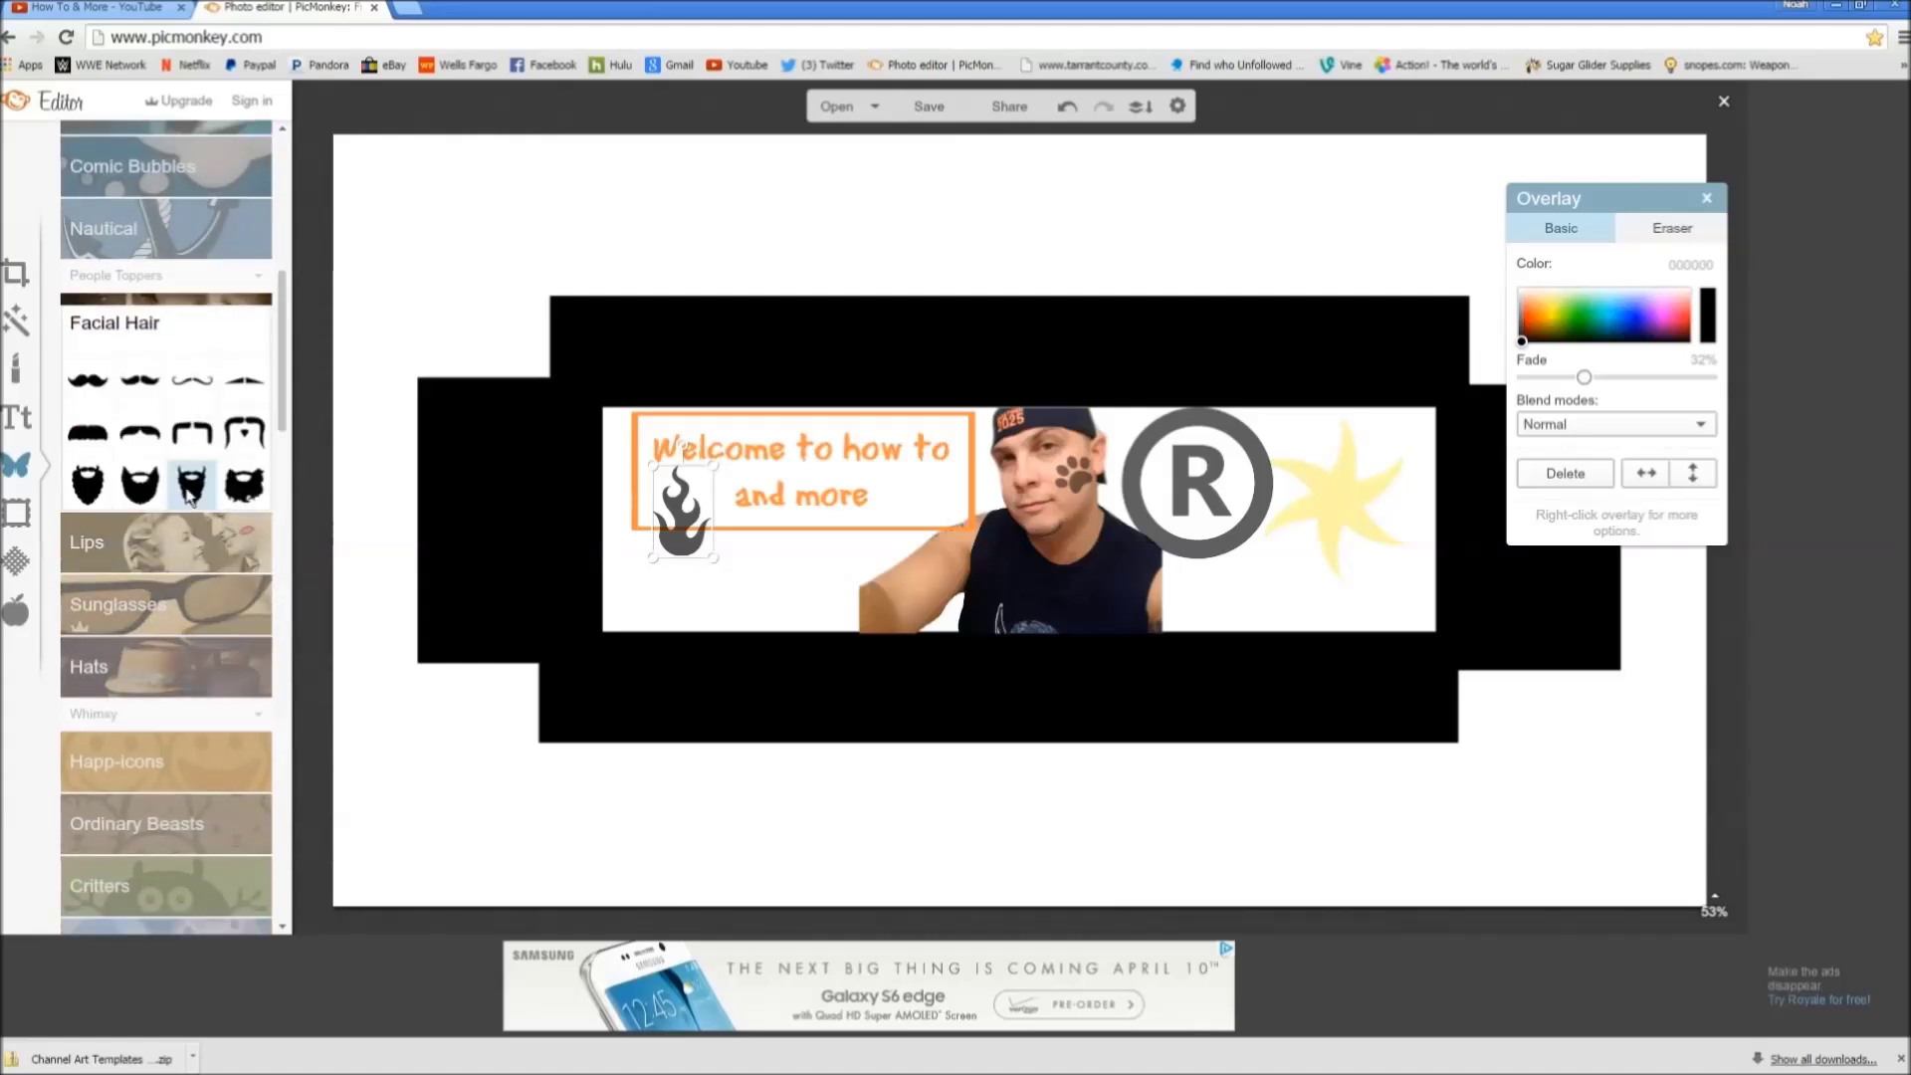
left_click(202, 438)
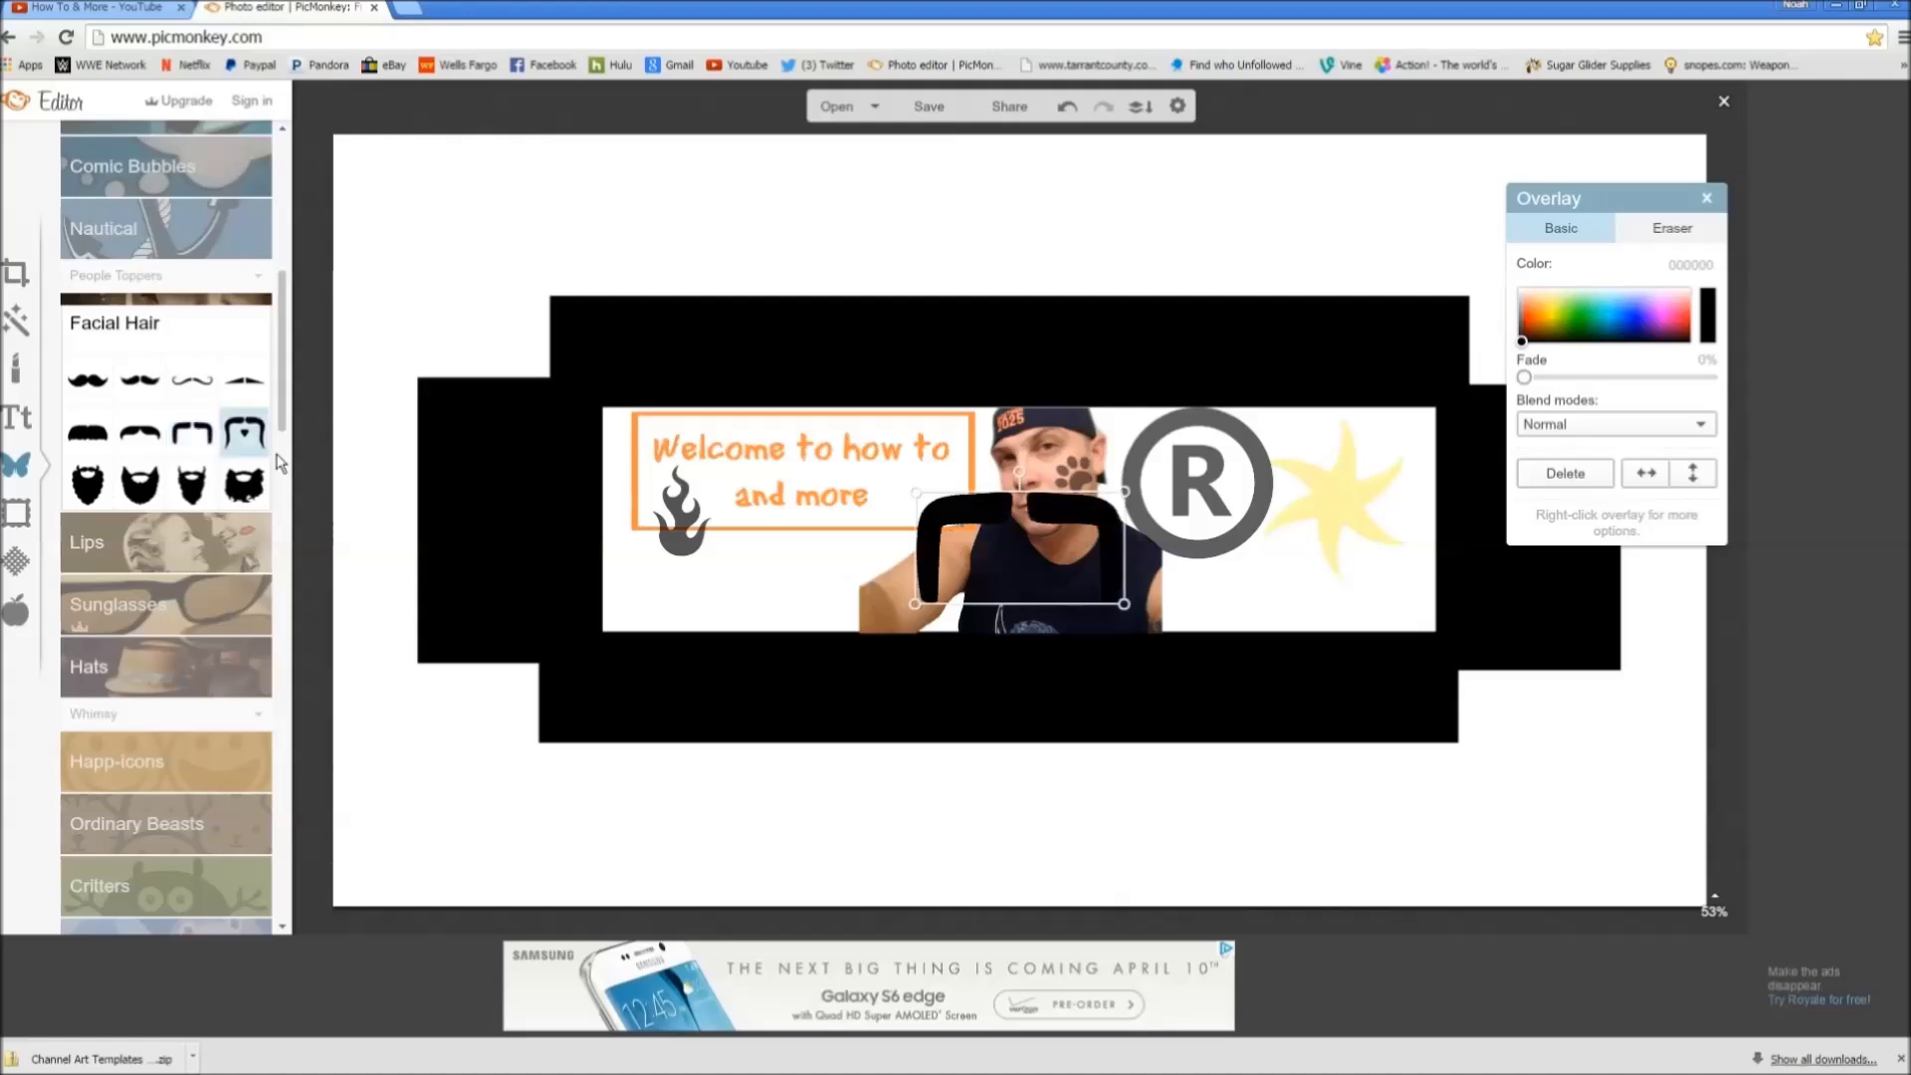
left_click_drag(966, 498, 1028, 512)
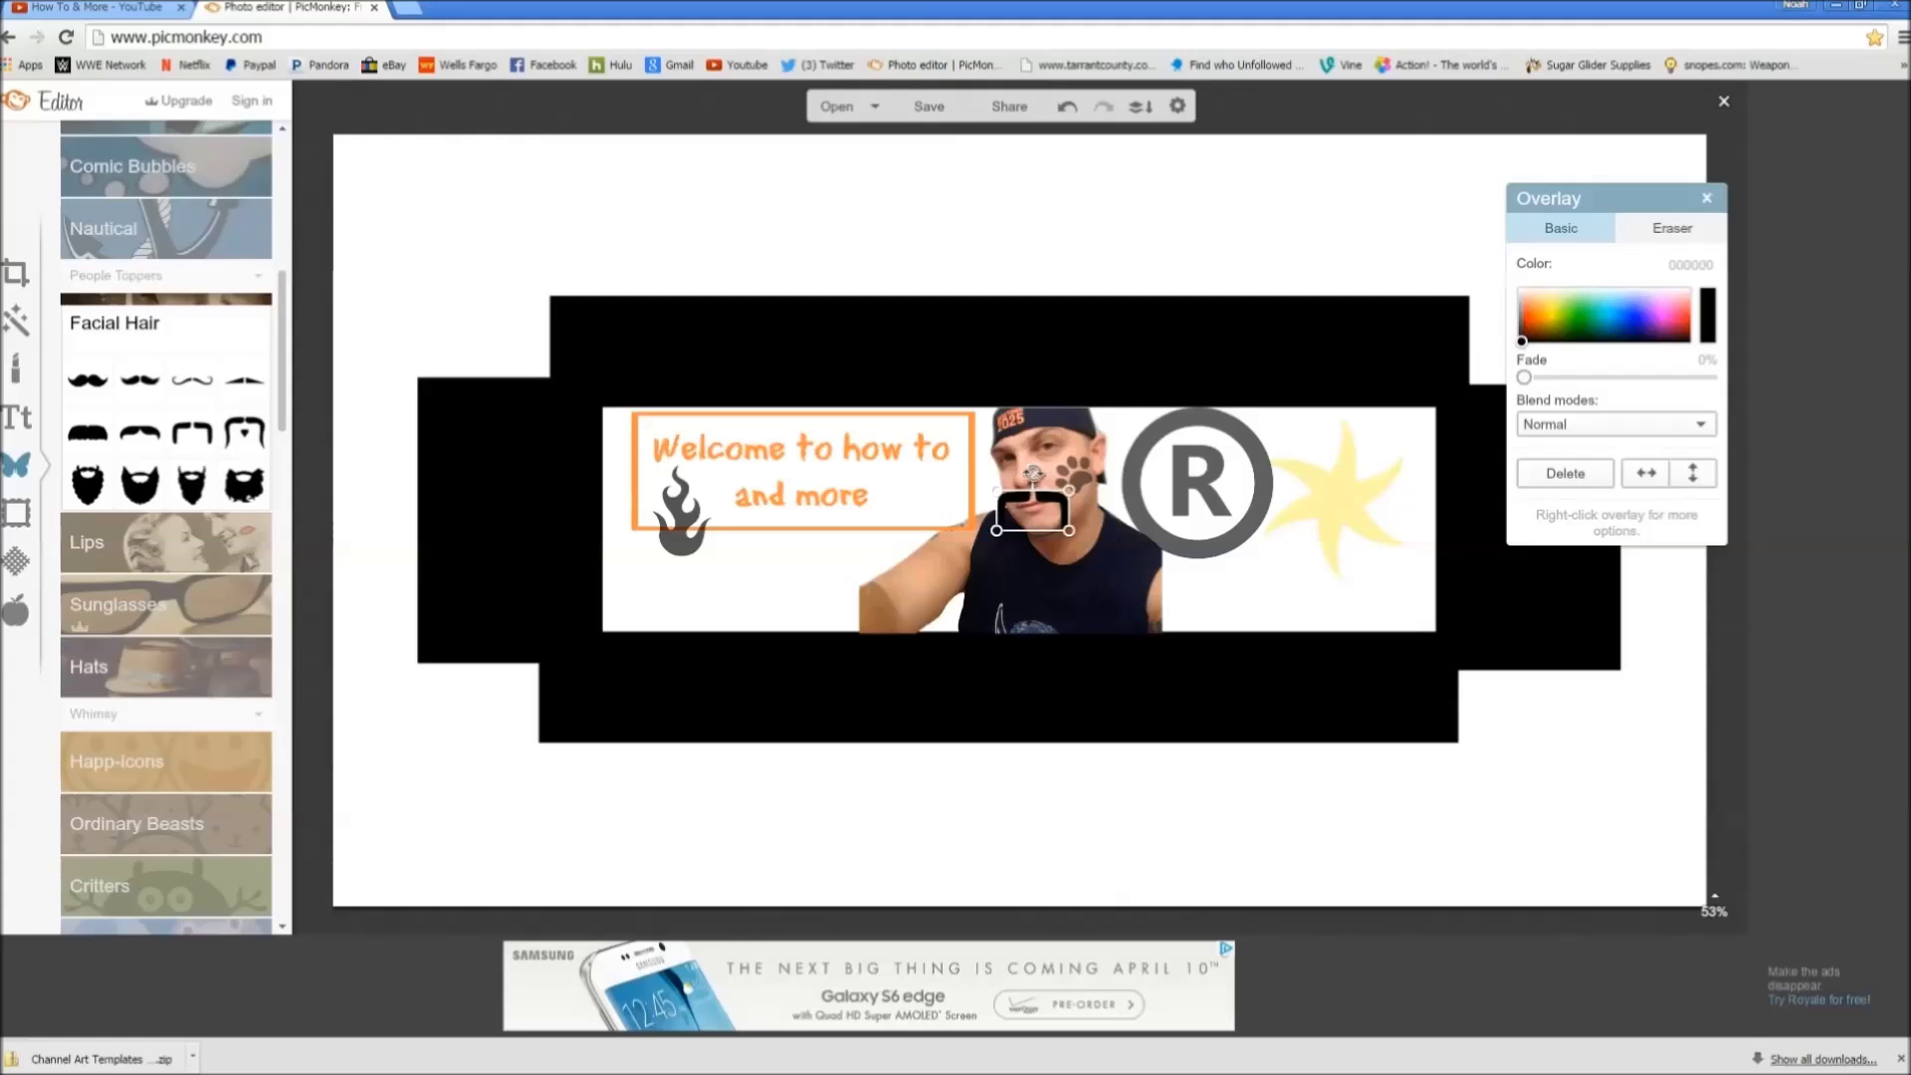
left_click_drag(1032, 473, 1023, 476)
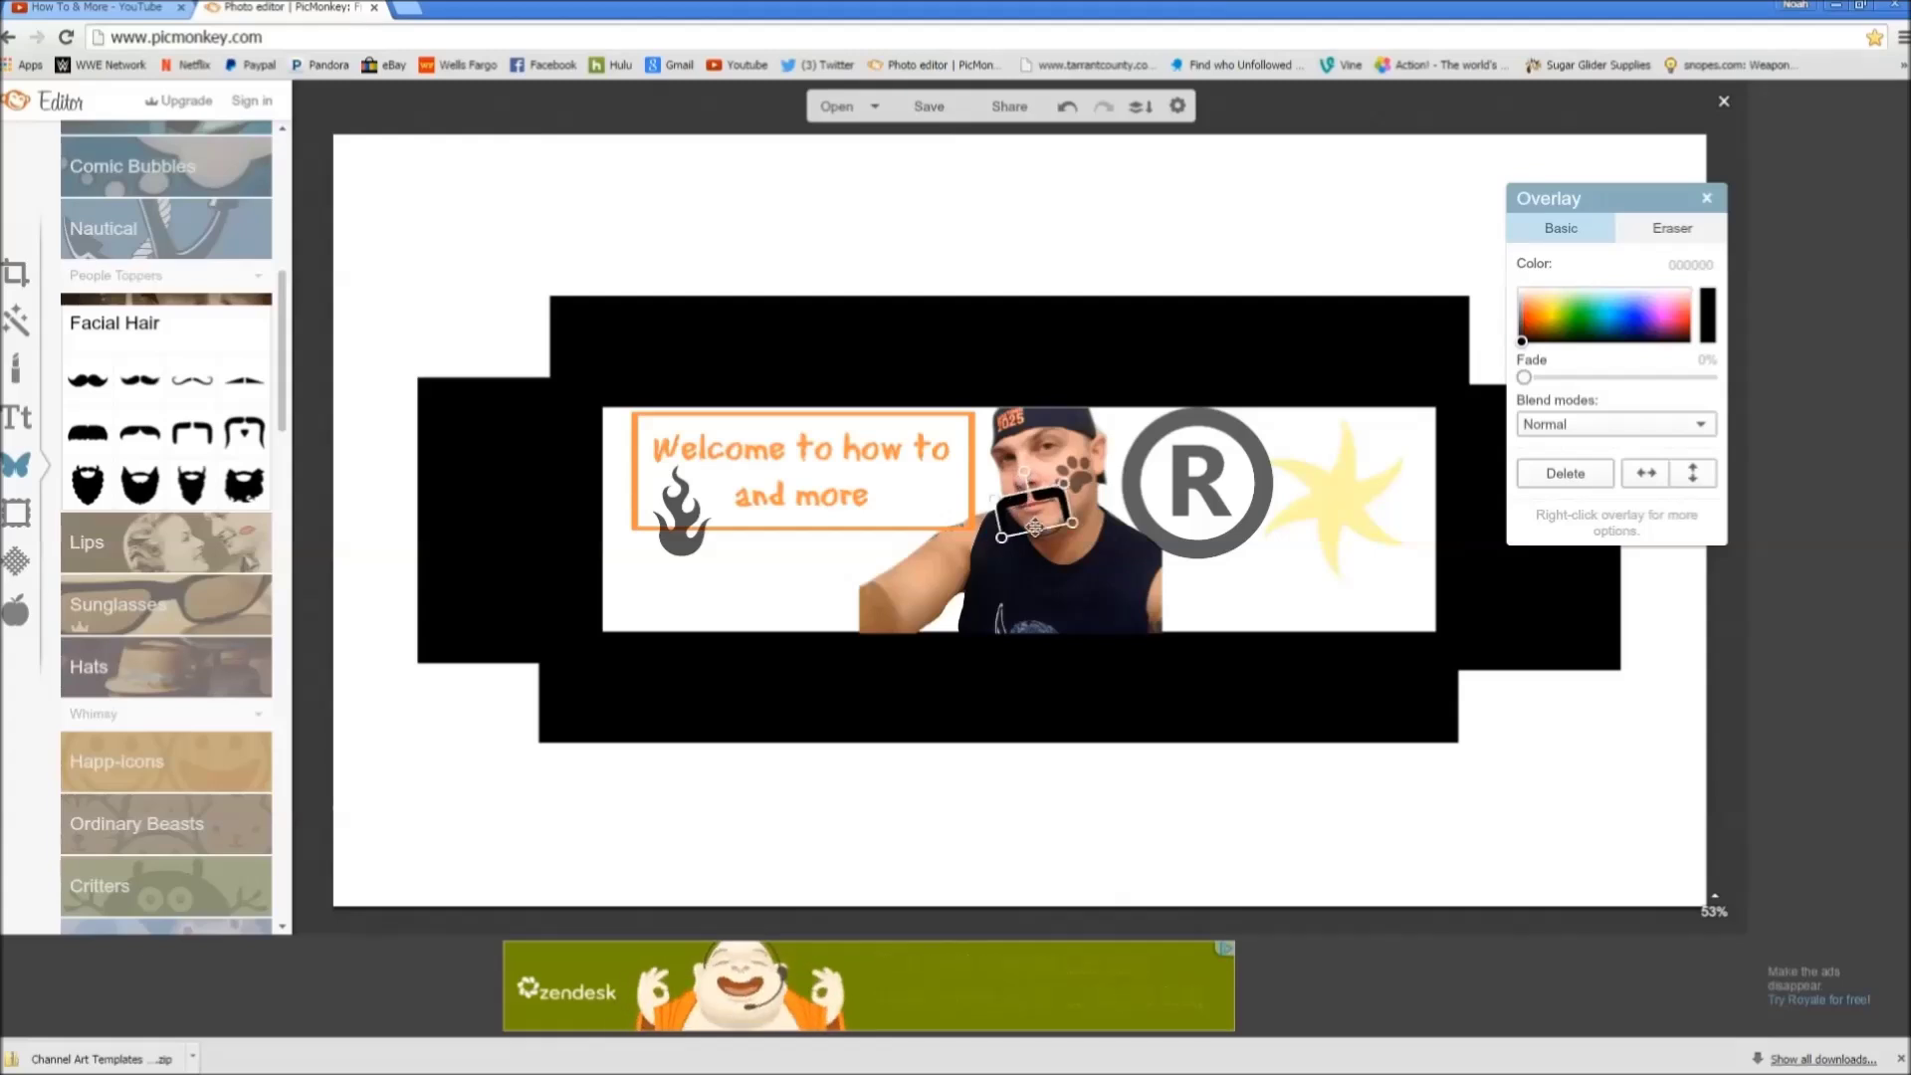
left_click_drag(1036, 538, 1044, 505)
left_click(1045, 506)
Step: Try a chef hat overlay on top of the man's cap
scroll(130, 398, "down", 4)
left_click(120, 299)
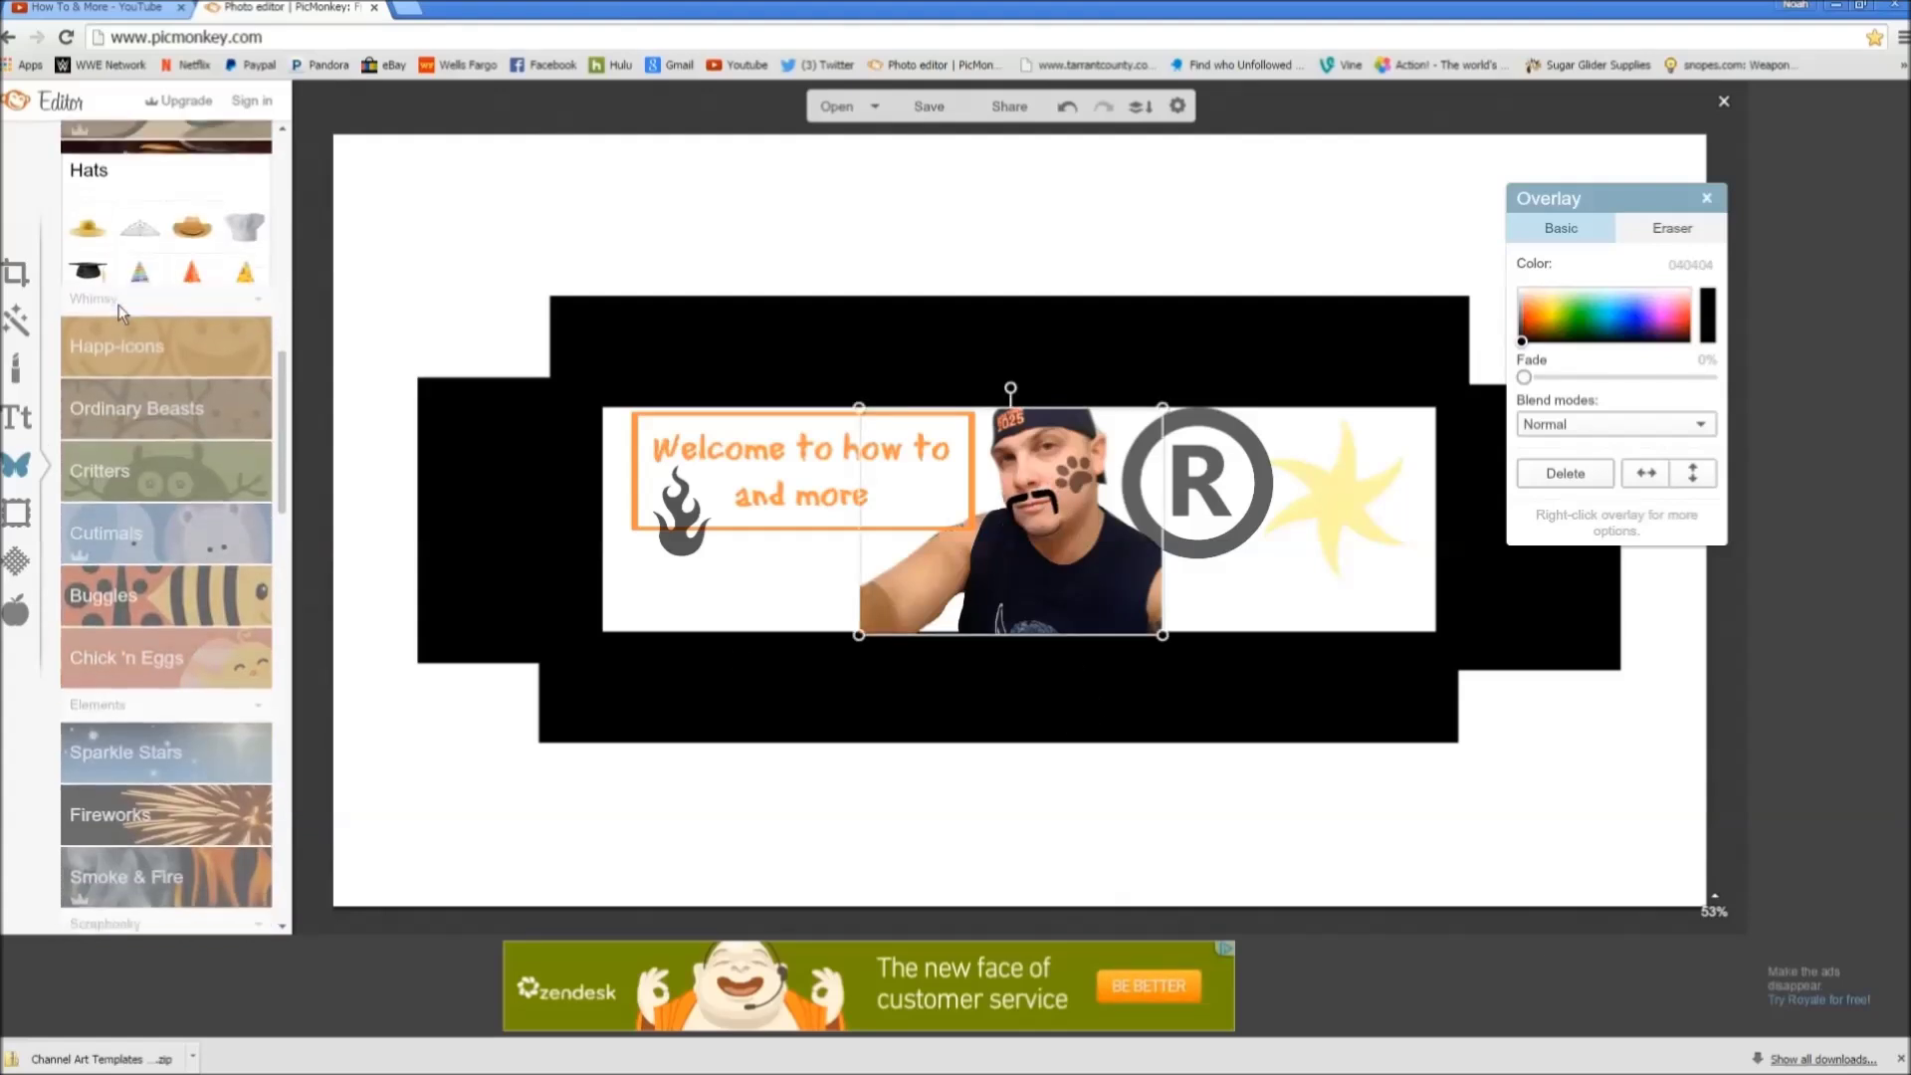
left_click(245, 207)
left_click_drag(1011, 510, 1031, 361)
right_click(1057, 390)
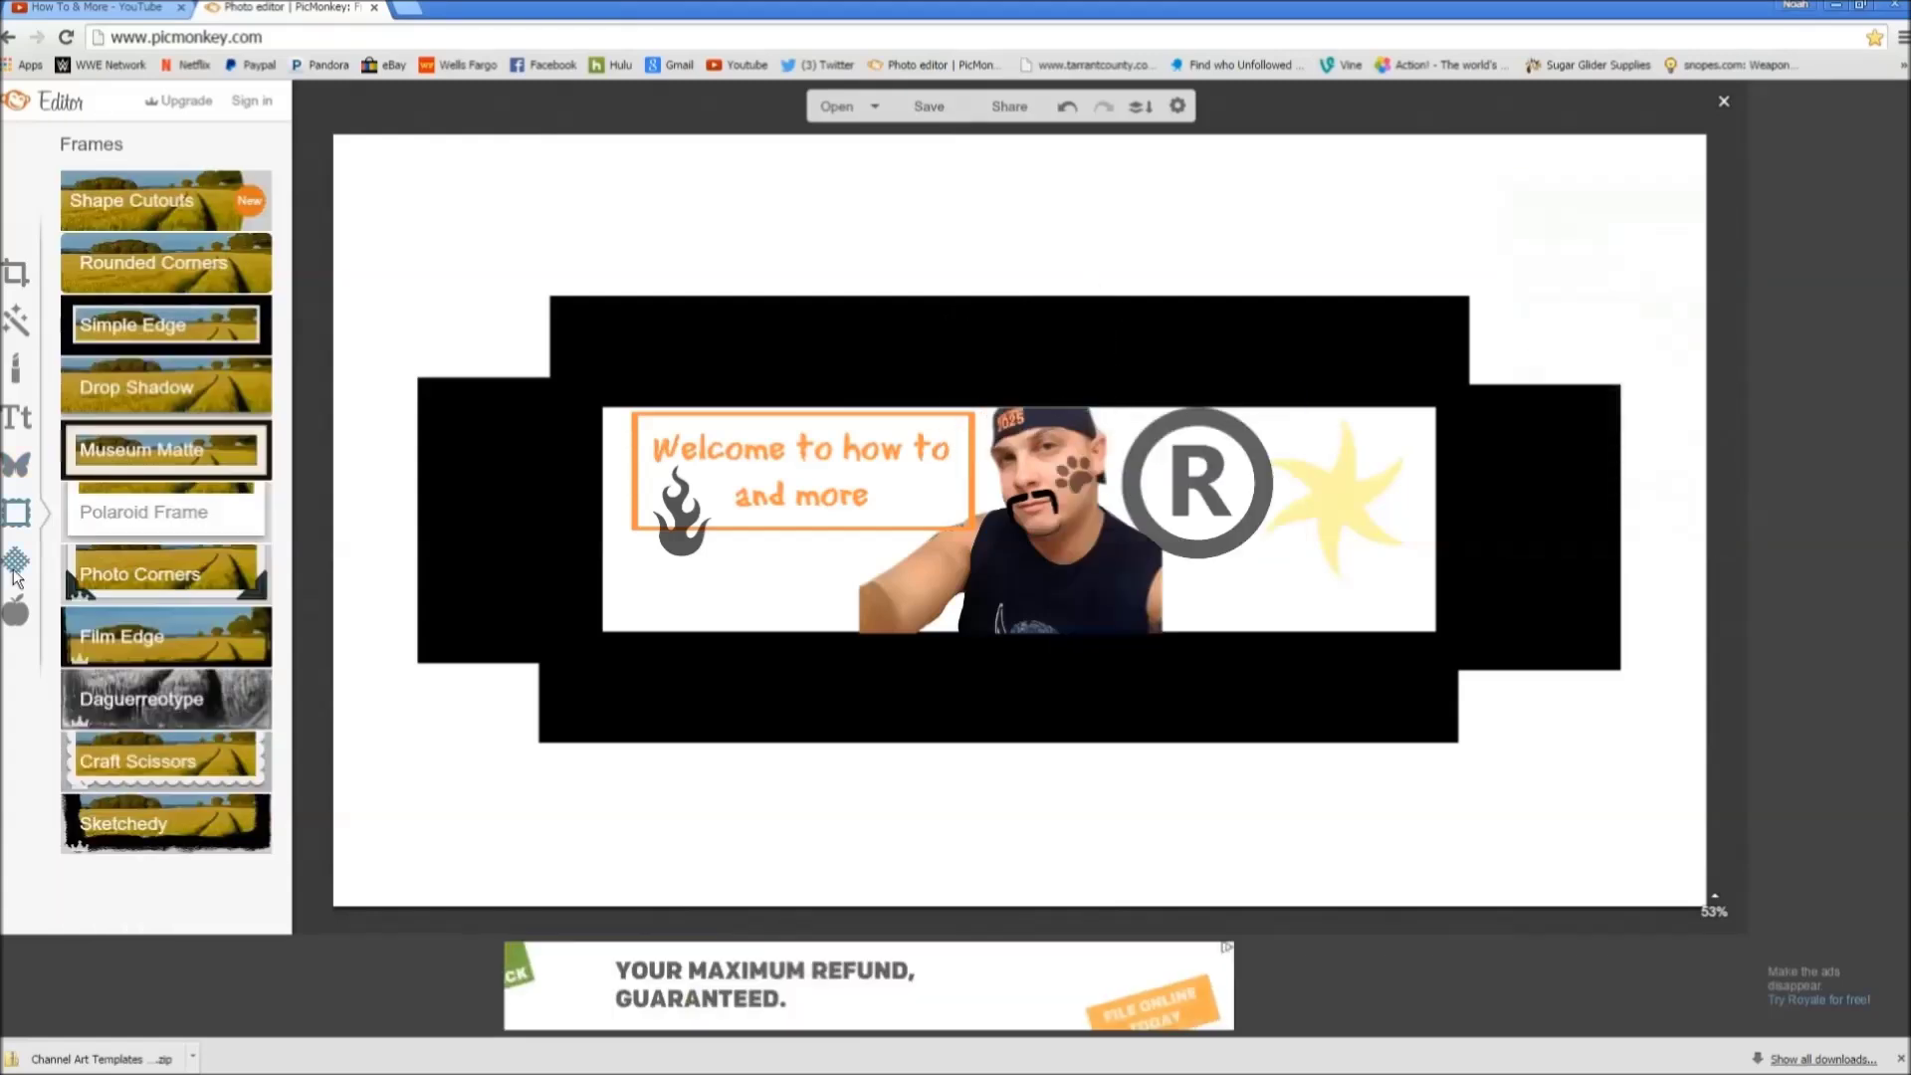
Step: Apply the purple starry Space texture to the whole channel art and close the advertisement page that opens
left_click(16, 563)
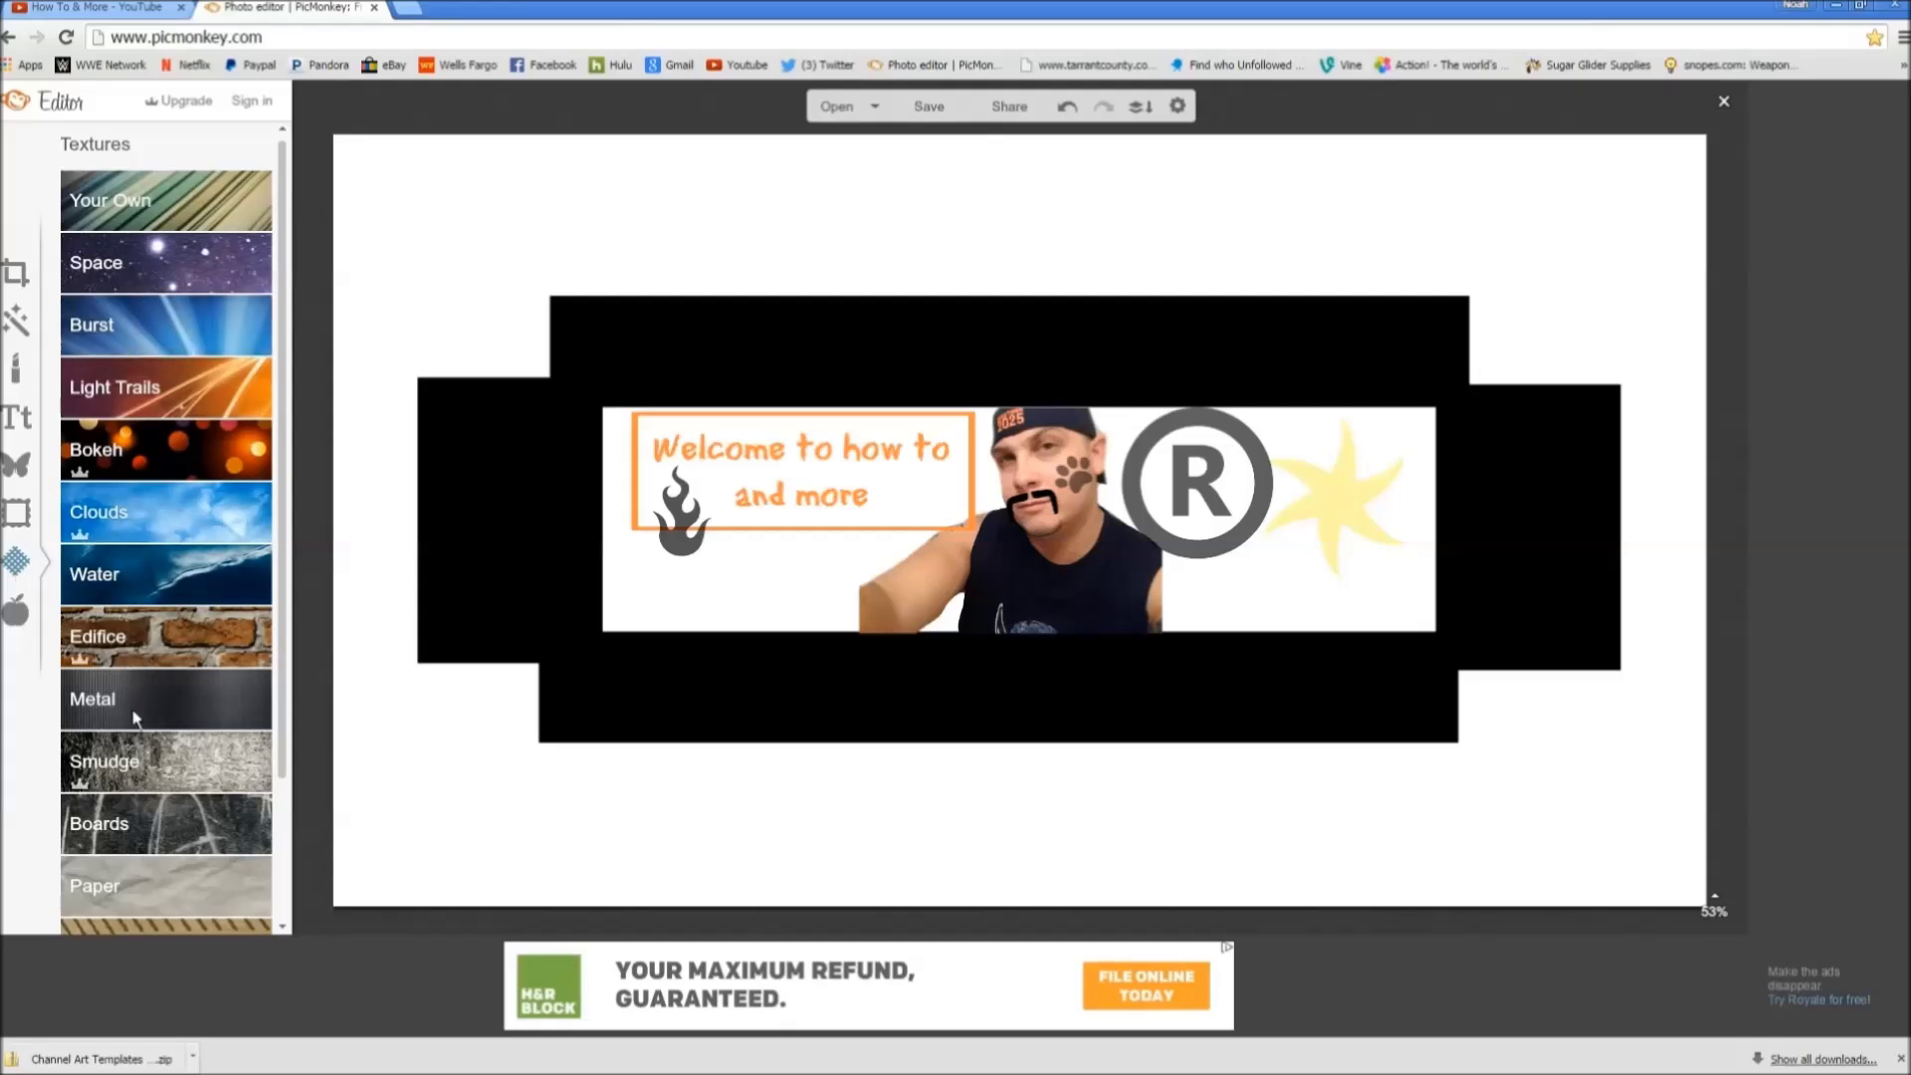
left_click(133, 209)
left_click(129, 430)
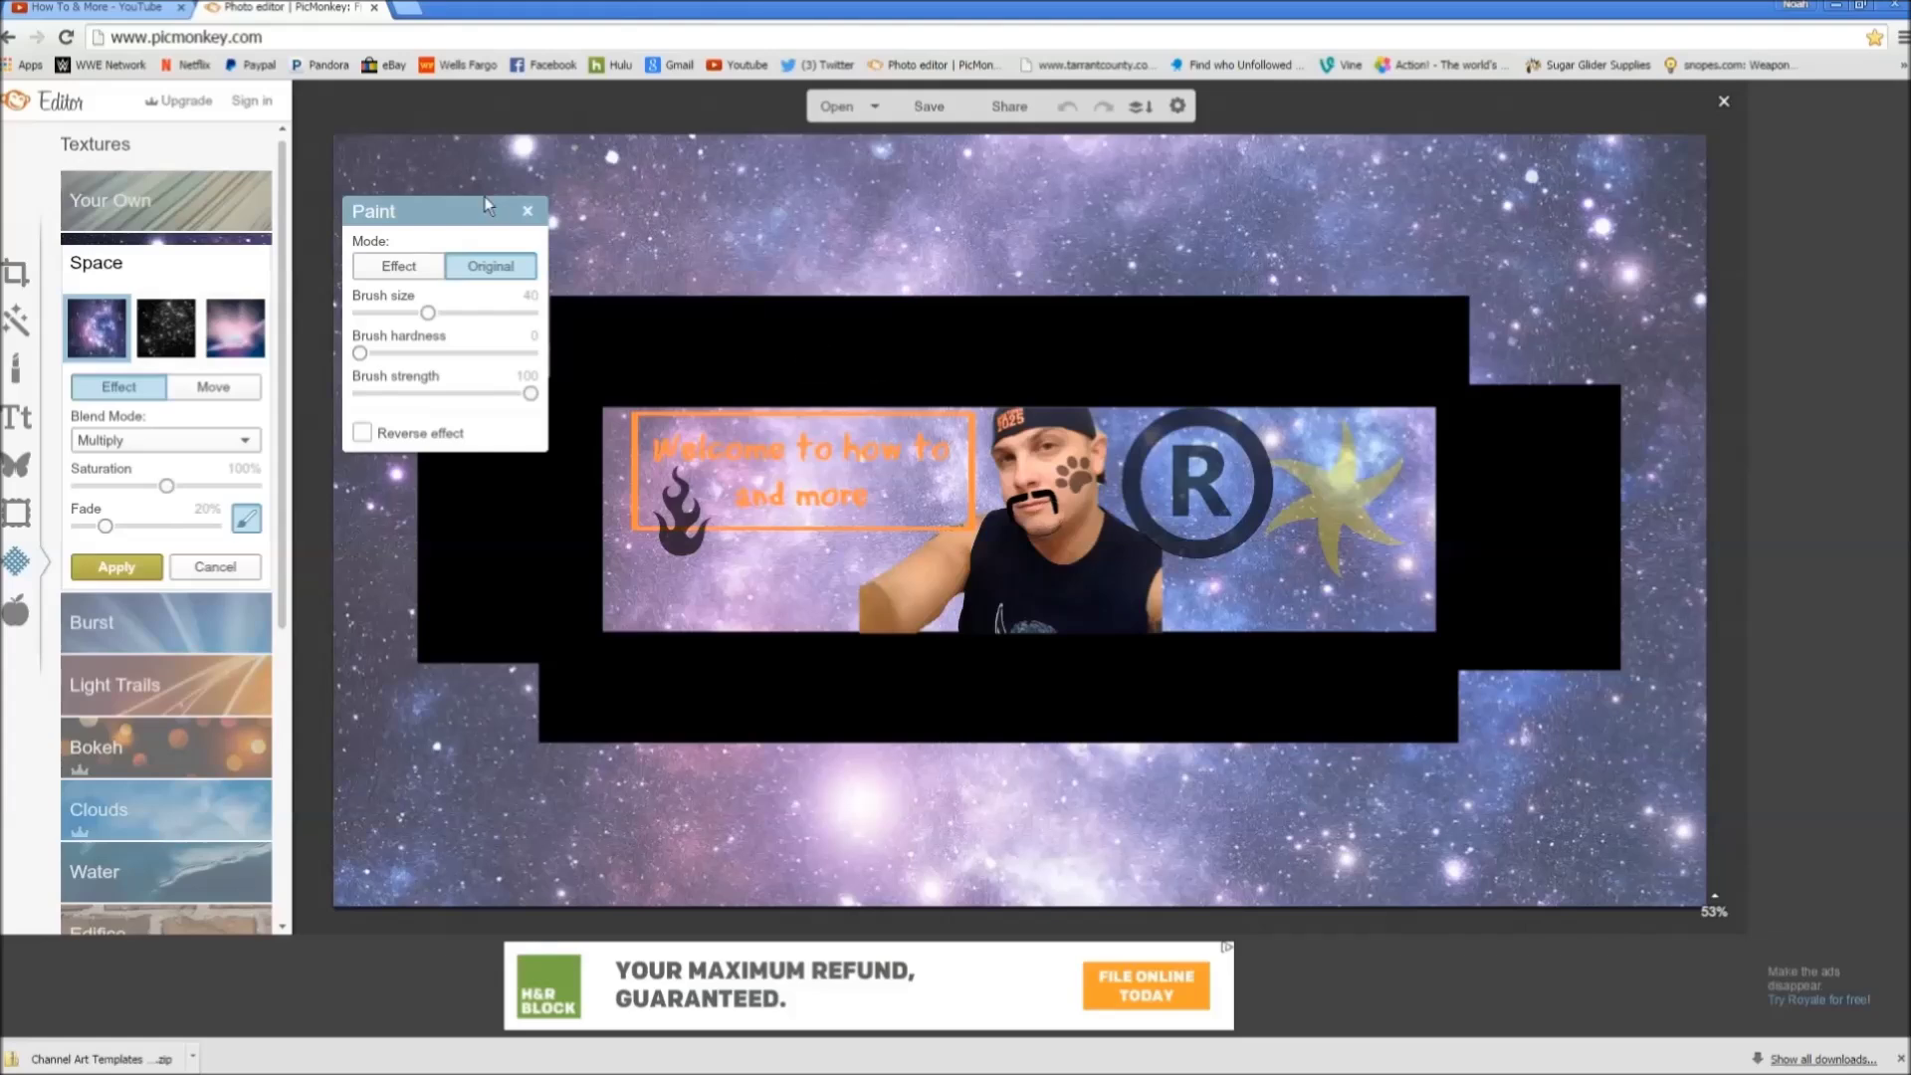
left_click(526, 212)
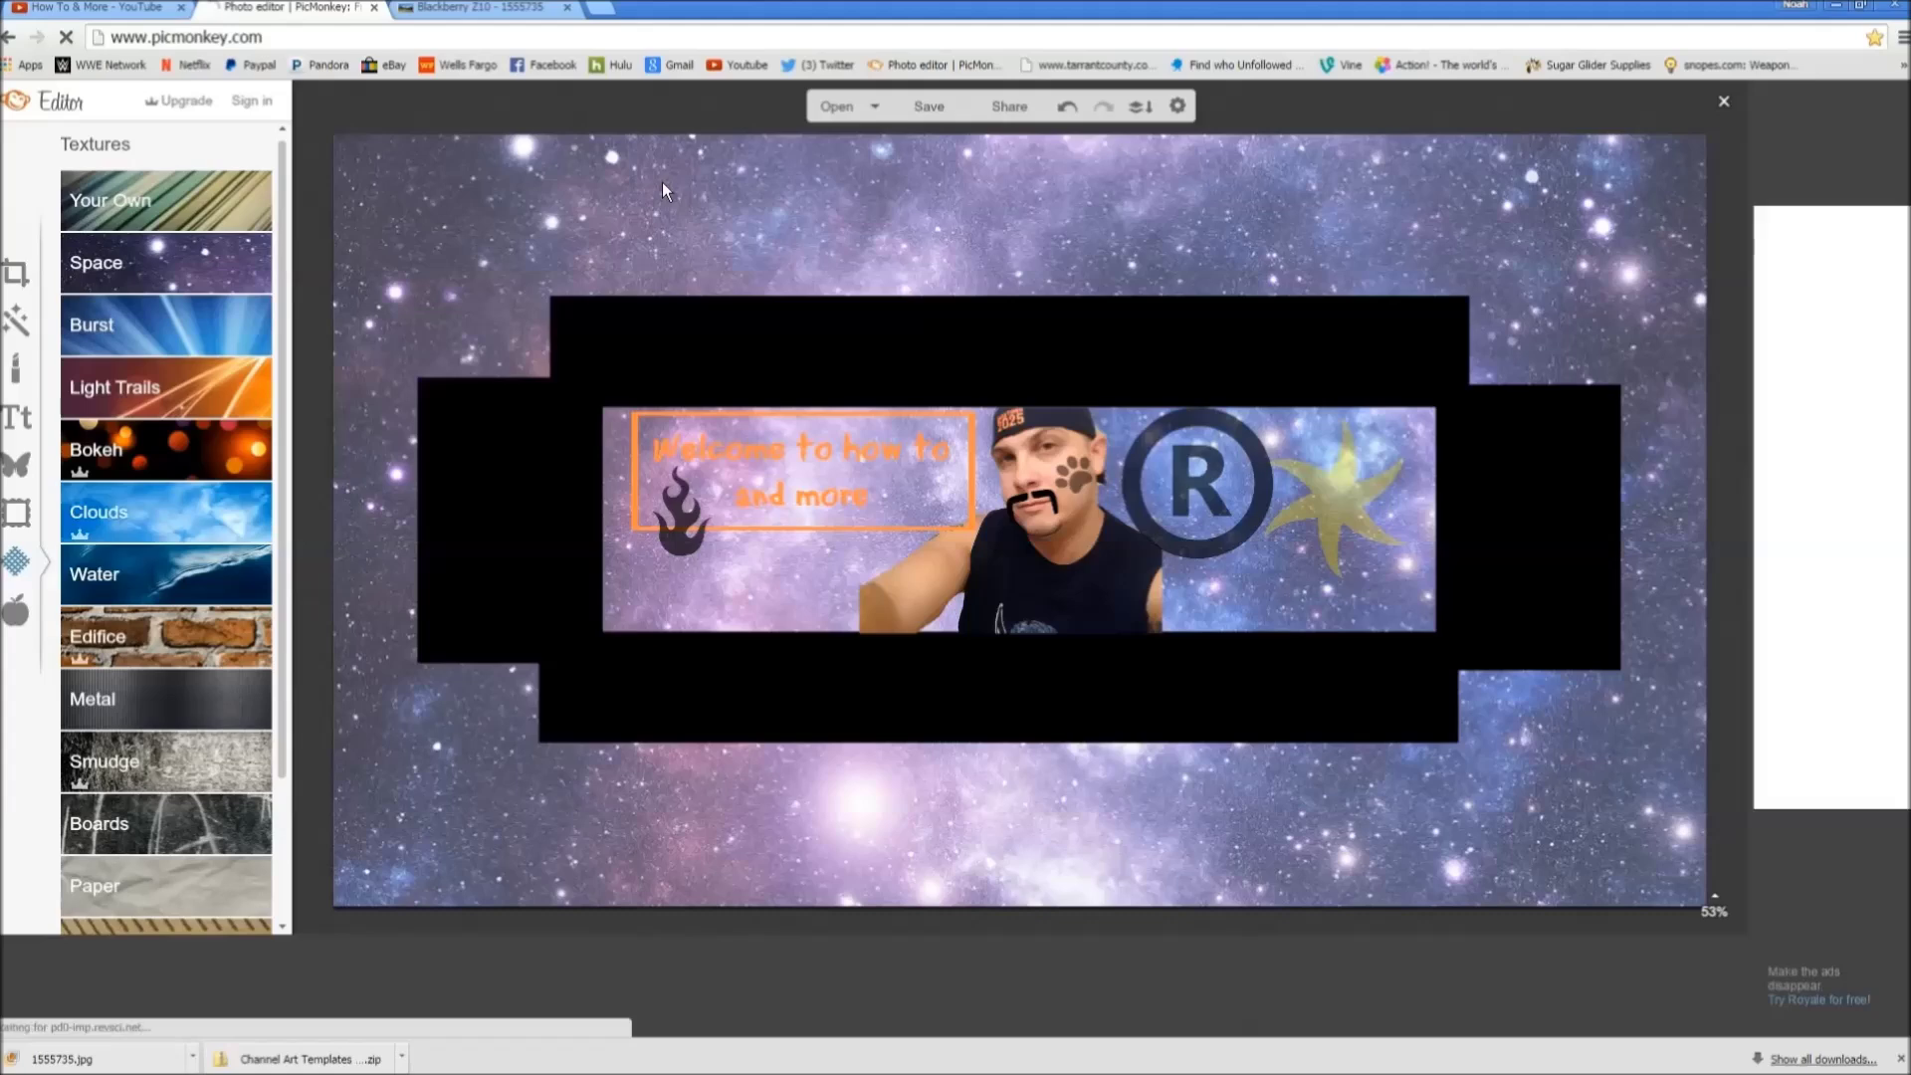
left_click(567, 7)
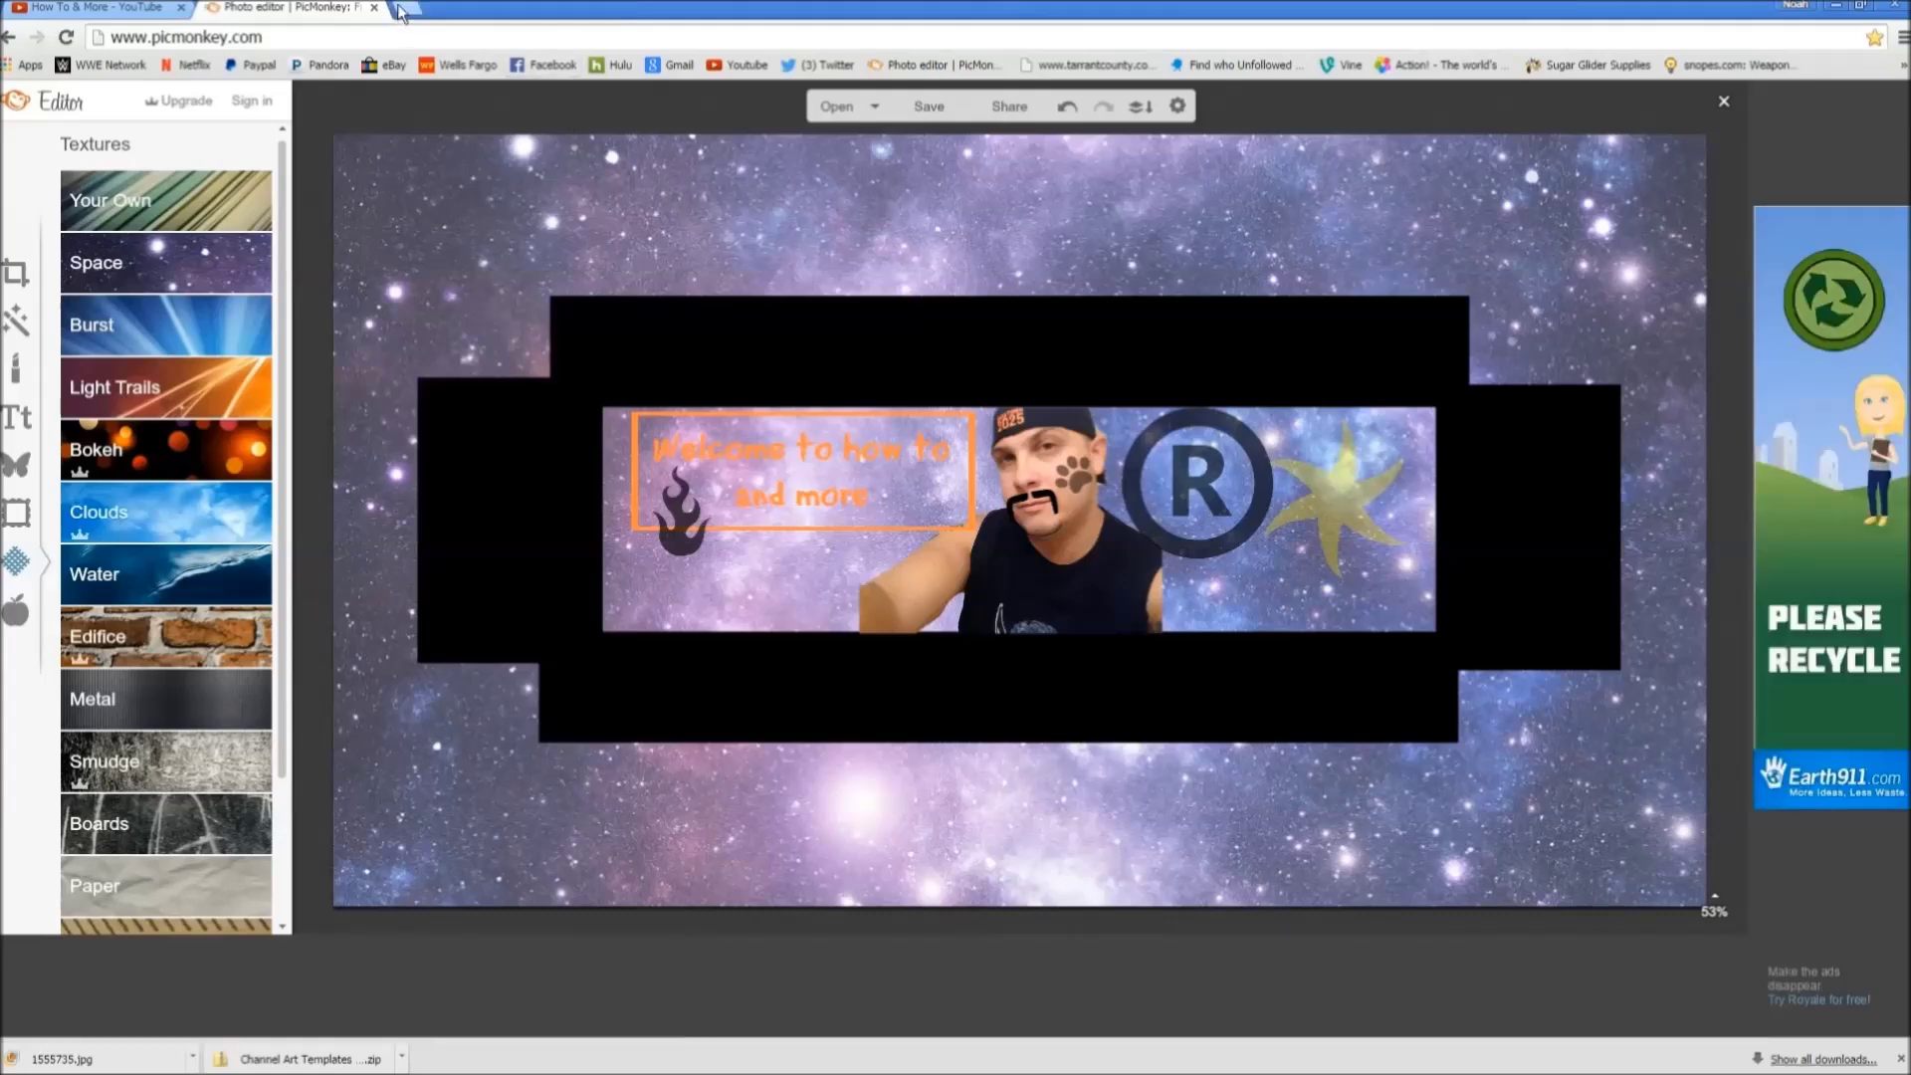
Step: Search Google Images for "Layouts" in a new browser tab and narrow the search to background layouts
left_click(403, 7)
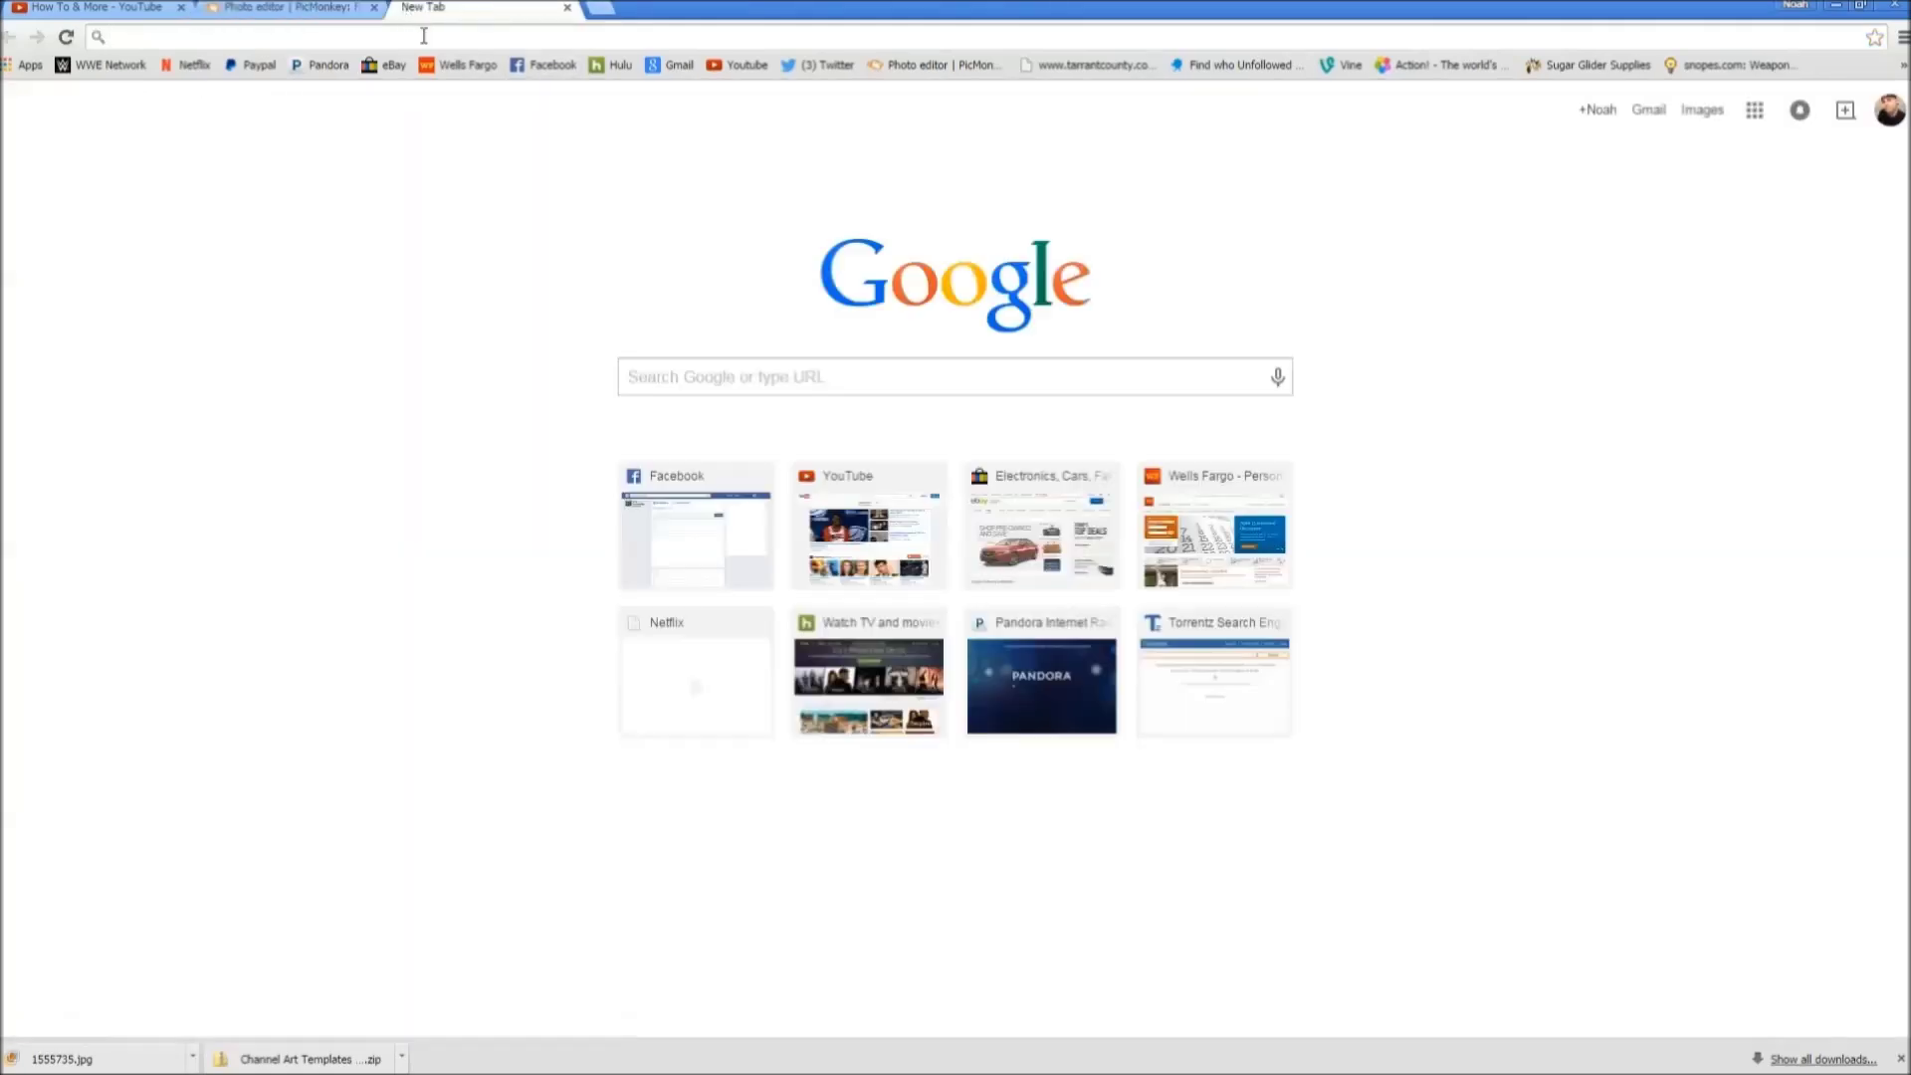
type("Layouts")
key("Return")
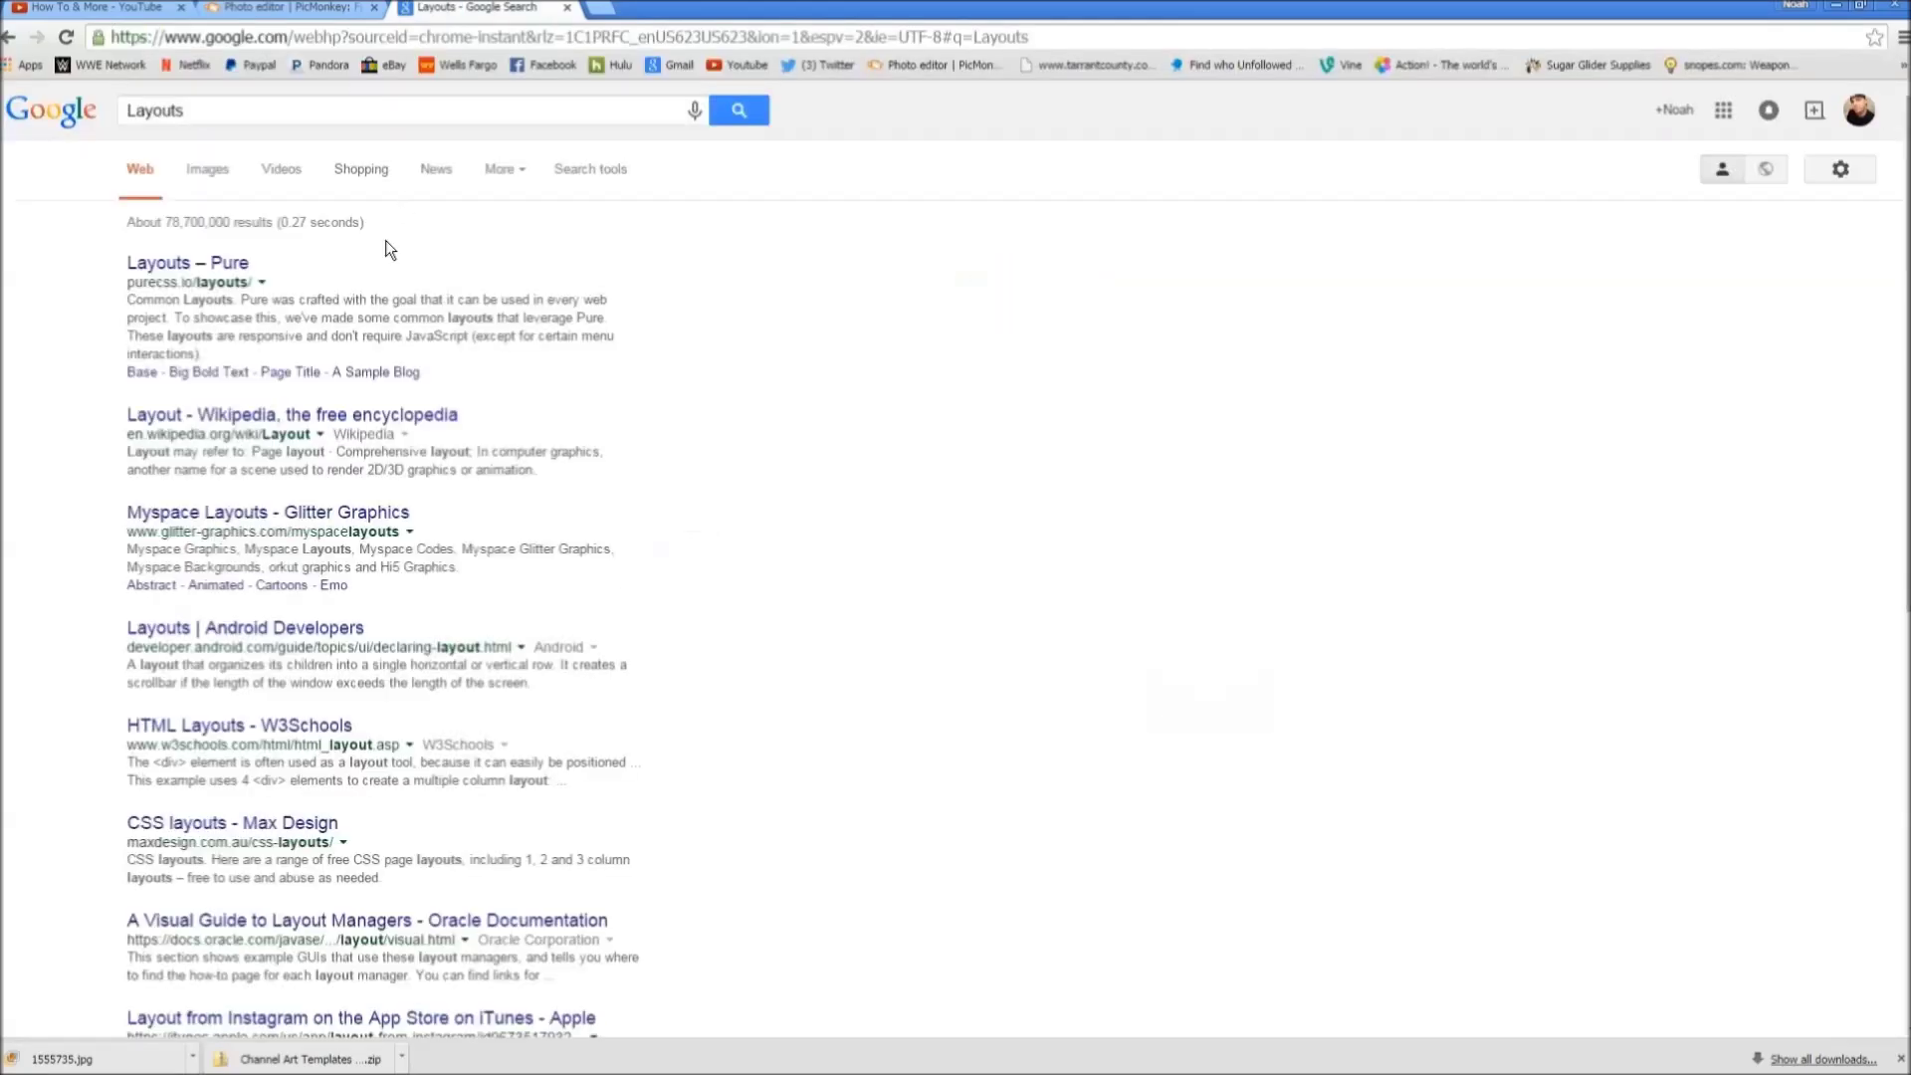
left_click(228, 179)
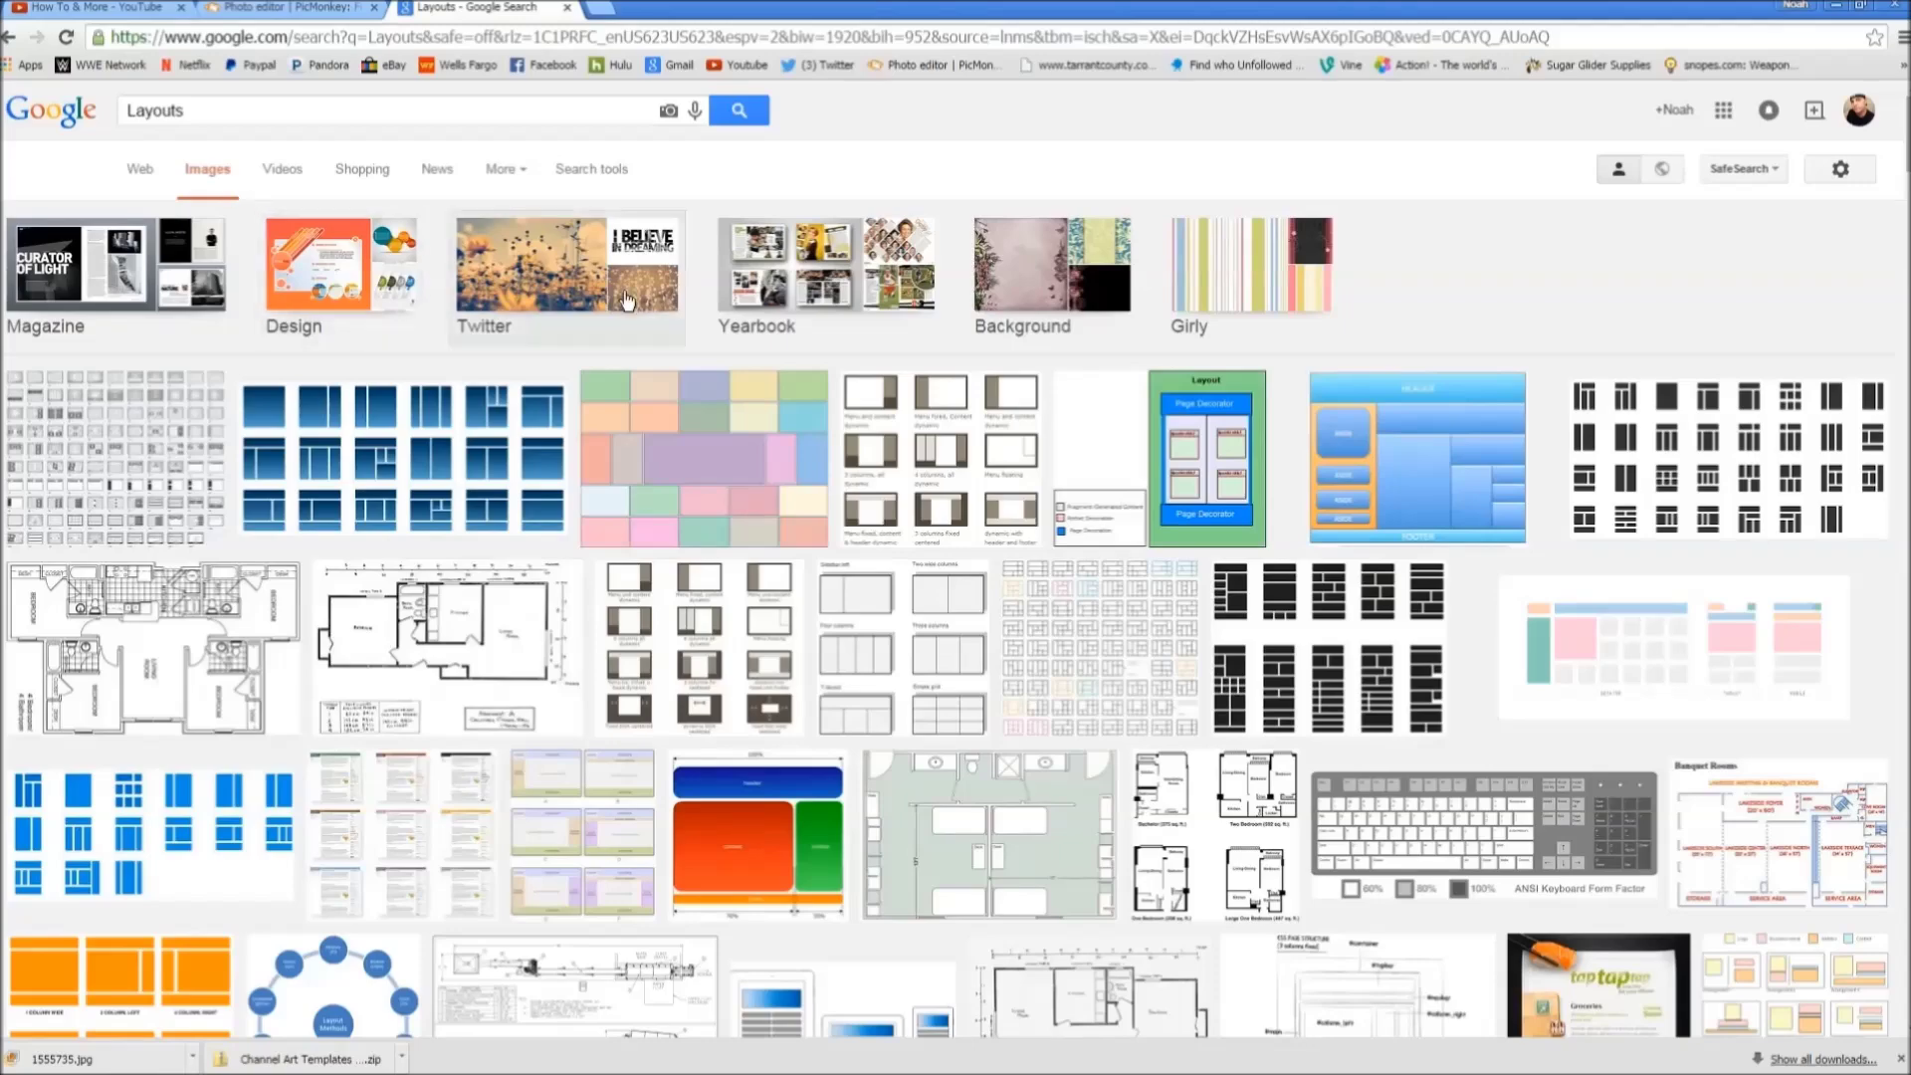
left_click(1025, 298)
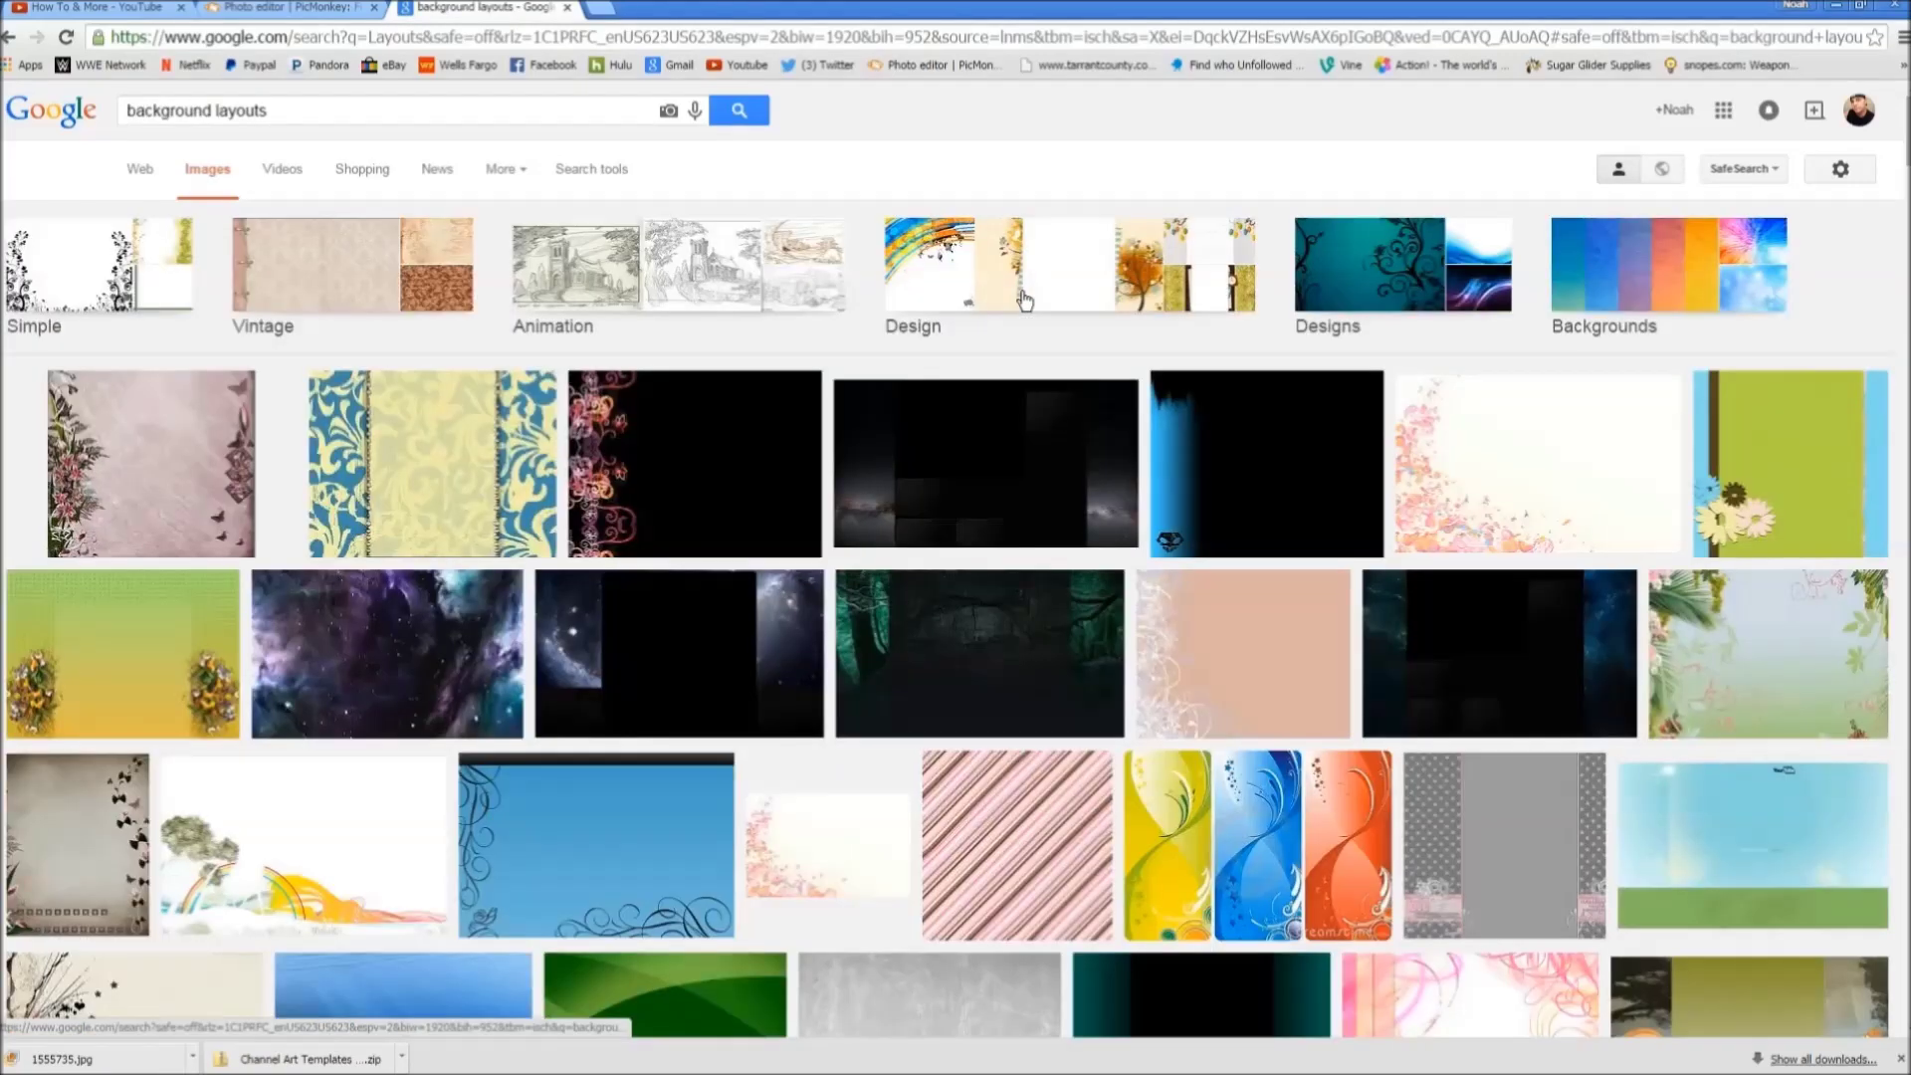
Step: Look through the background layout images and open the preview of the black-and-white jungle drawing
scroll(1028, 328, "down", 4)
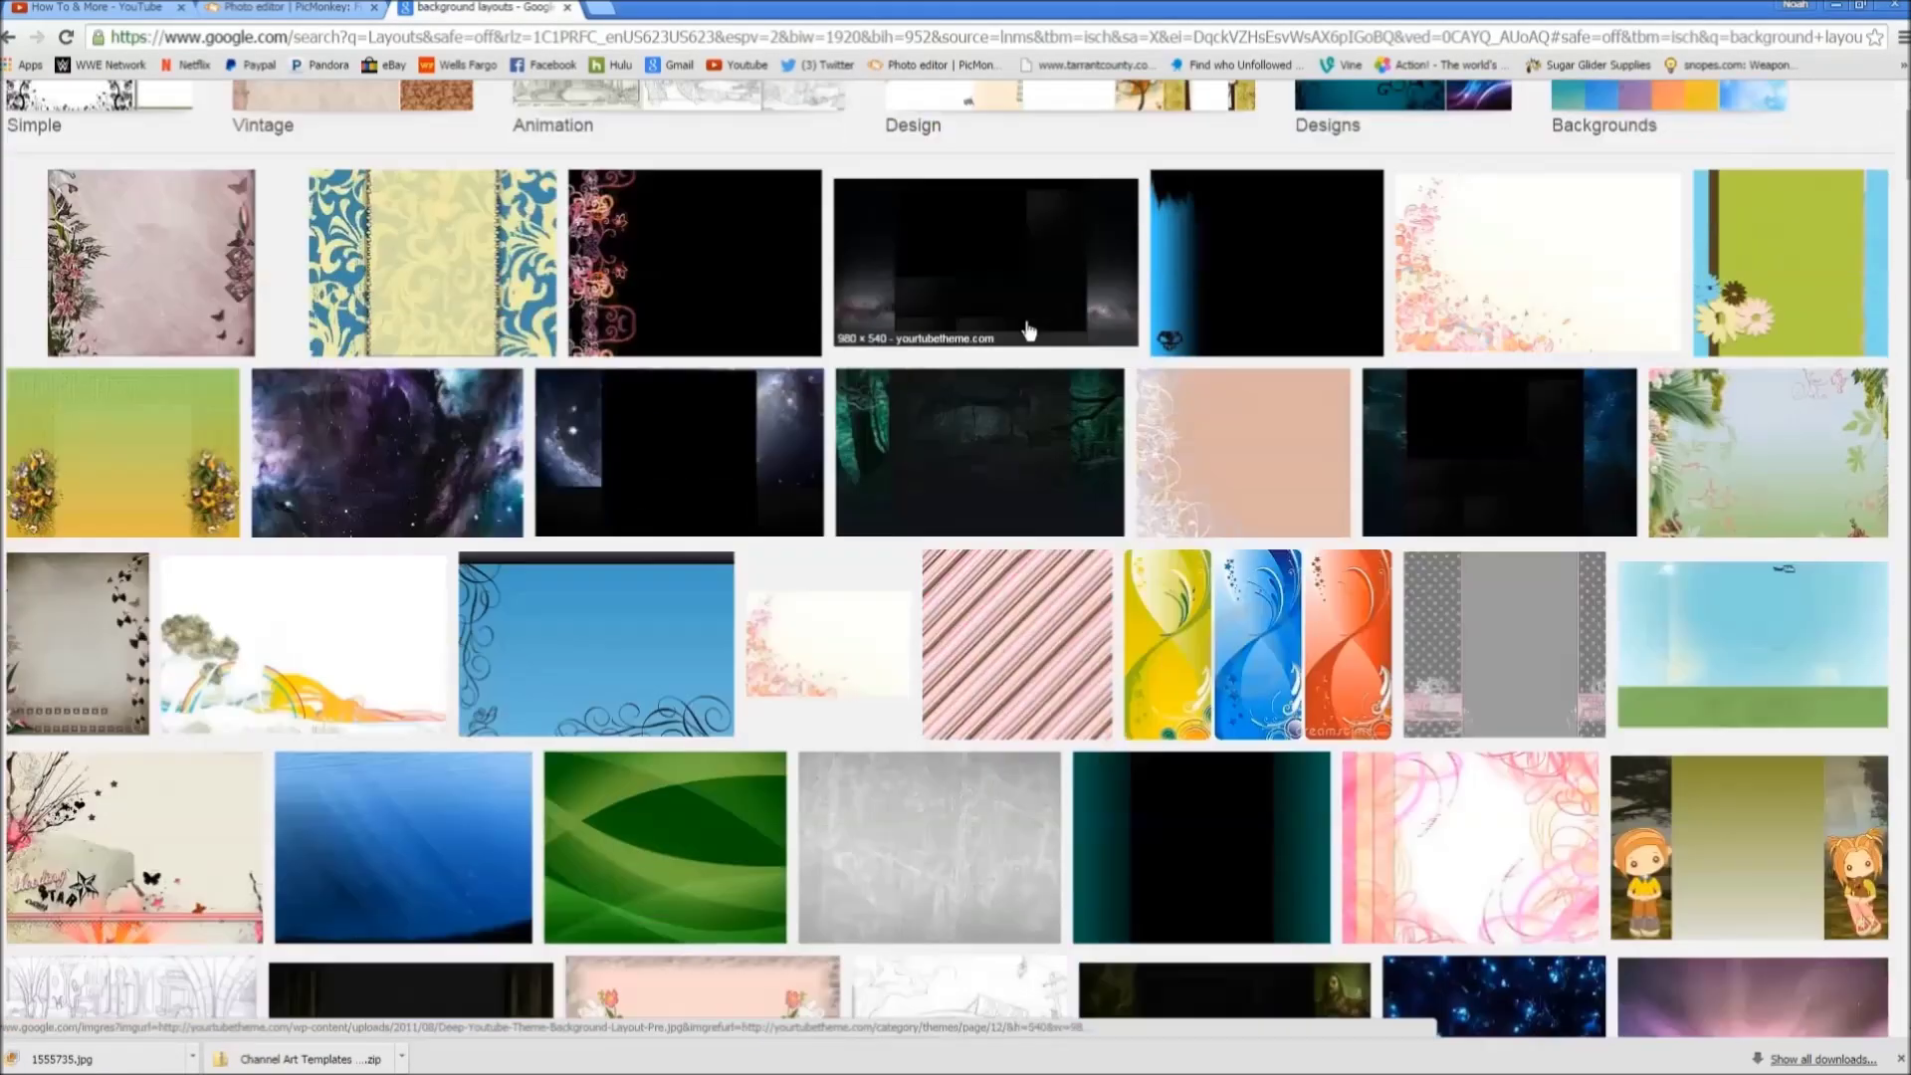
scroll(1028, 332, "up", 4)
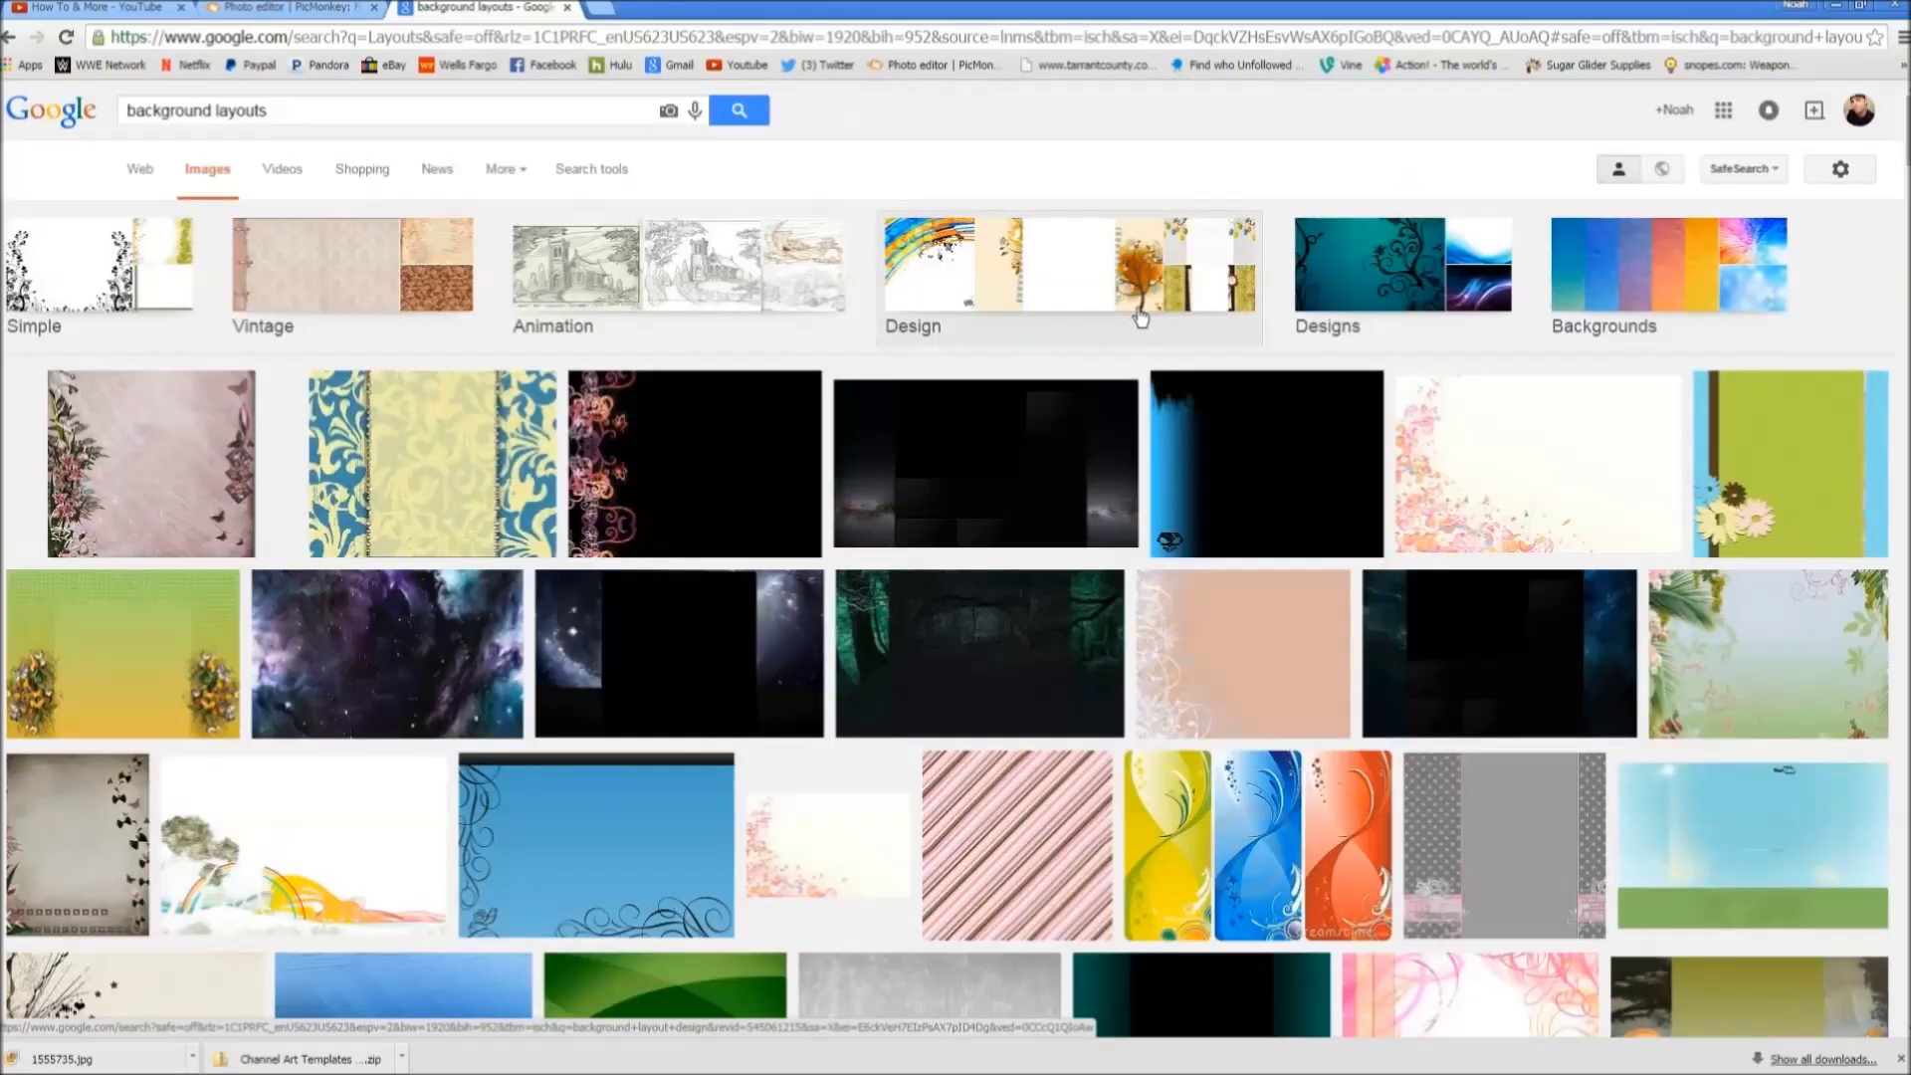
scroll(1155, 357, "down", 9)
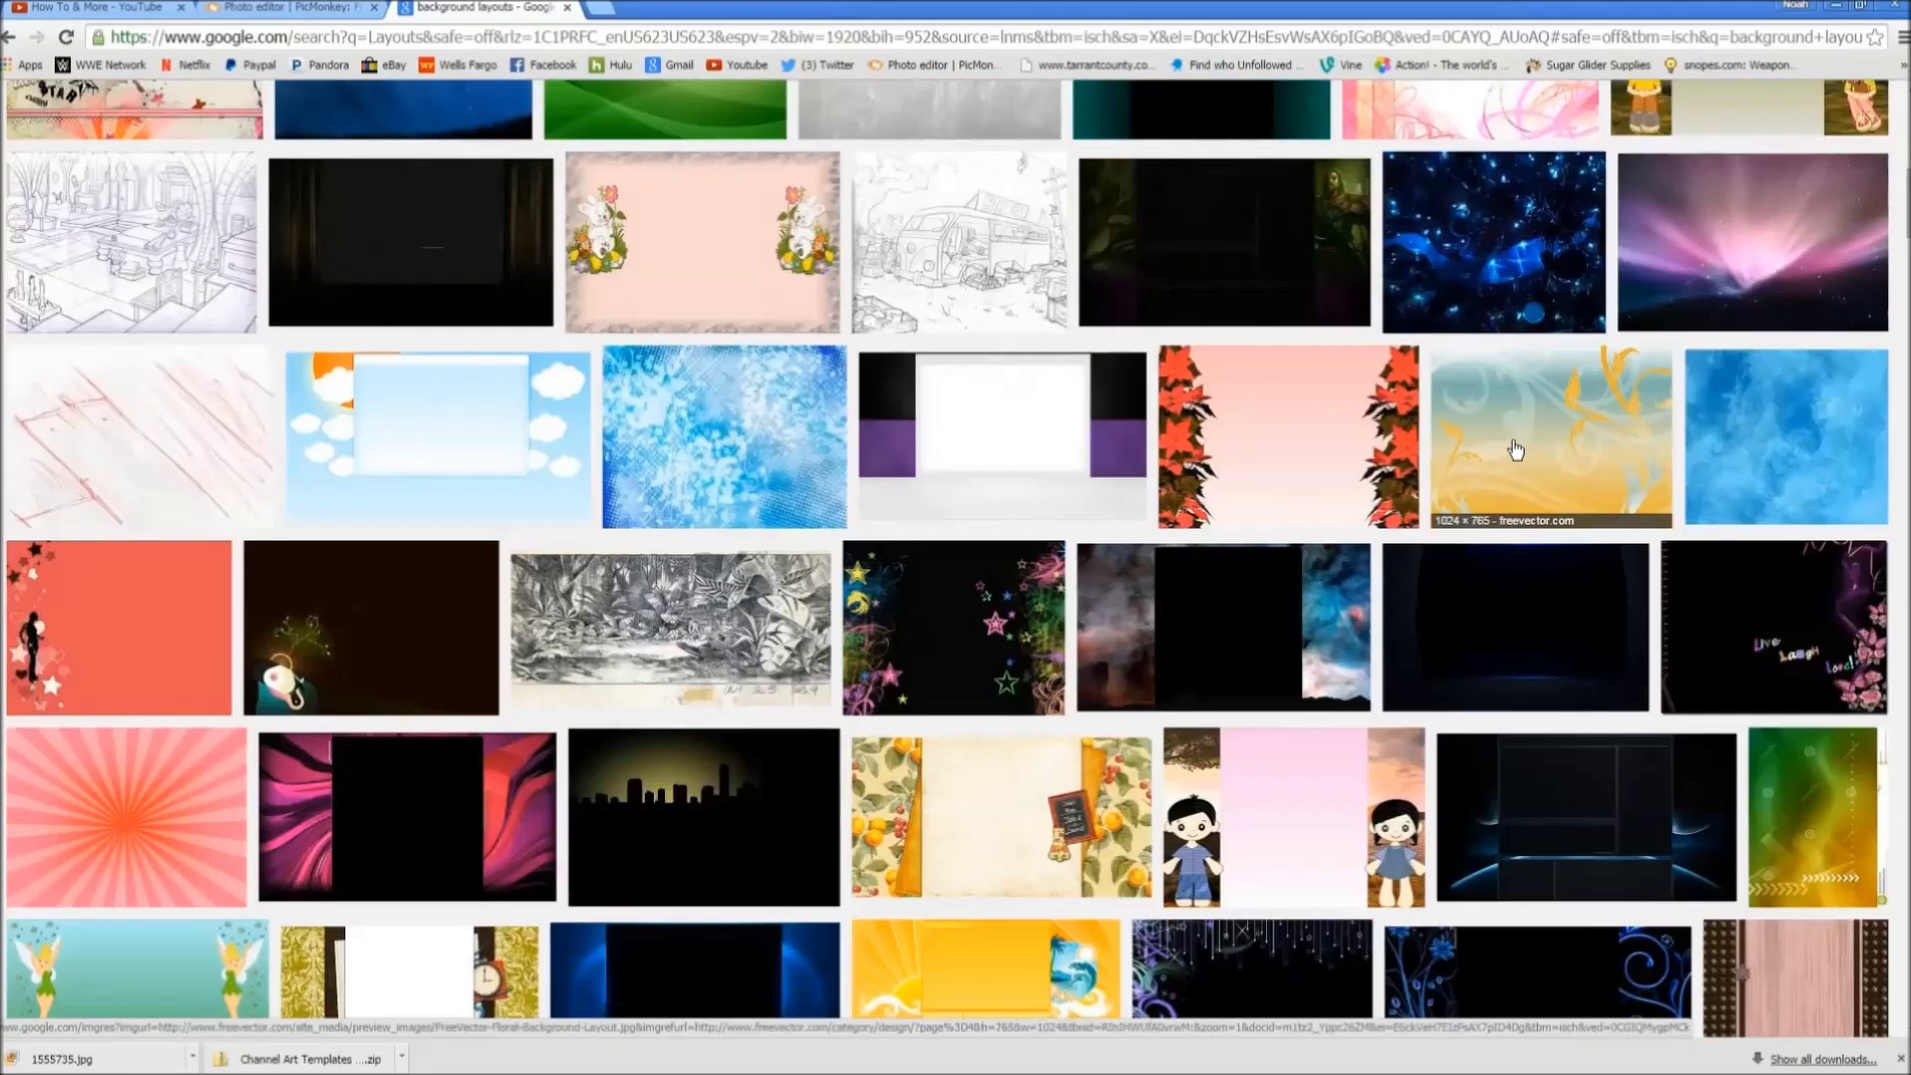
left_click(689, 594)
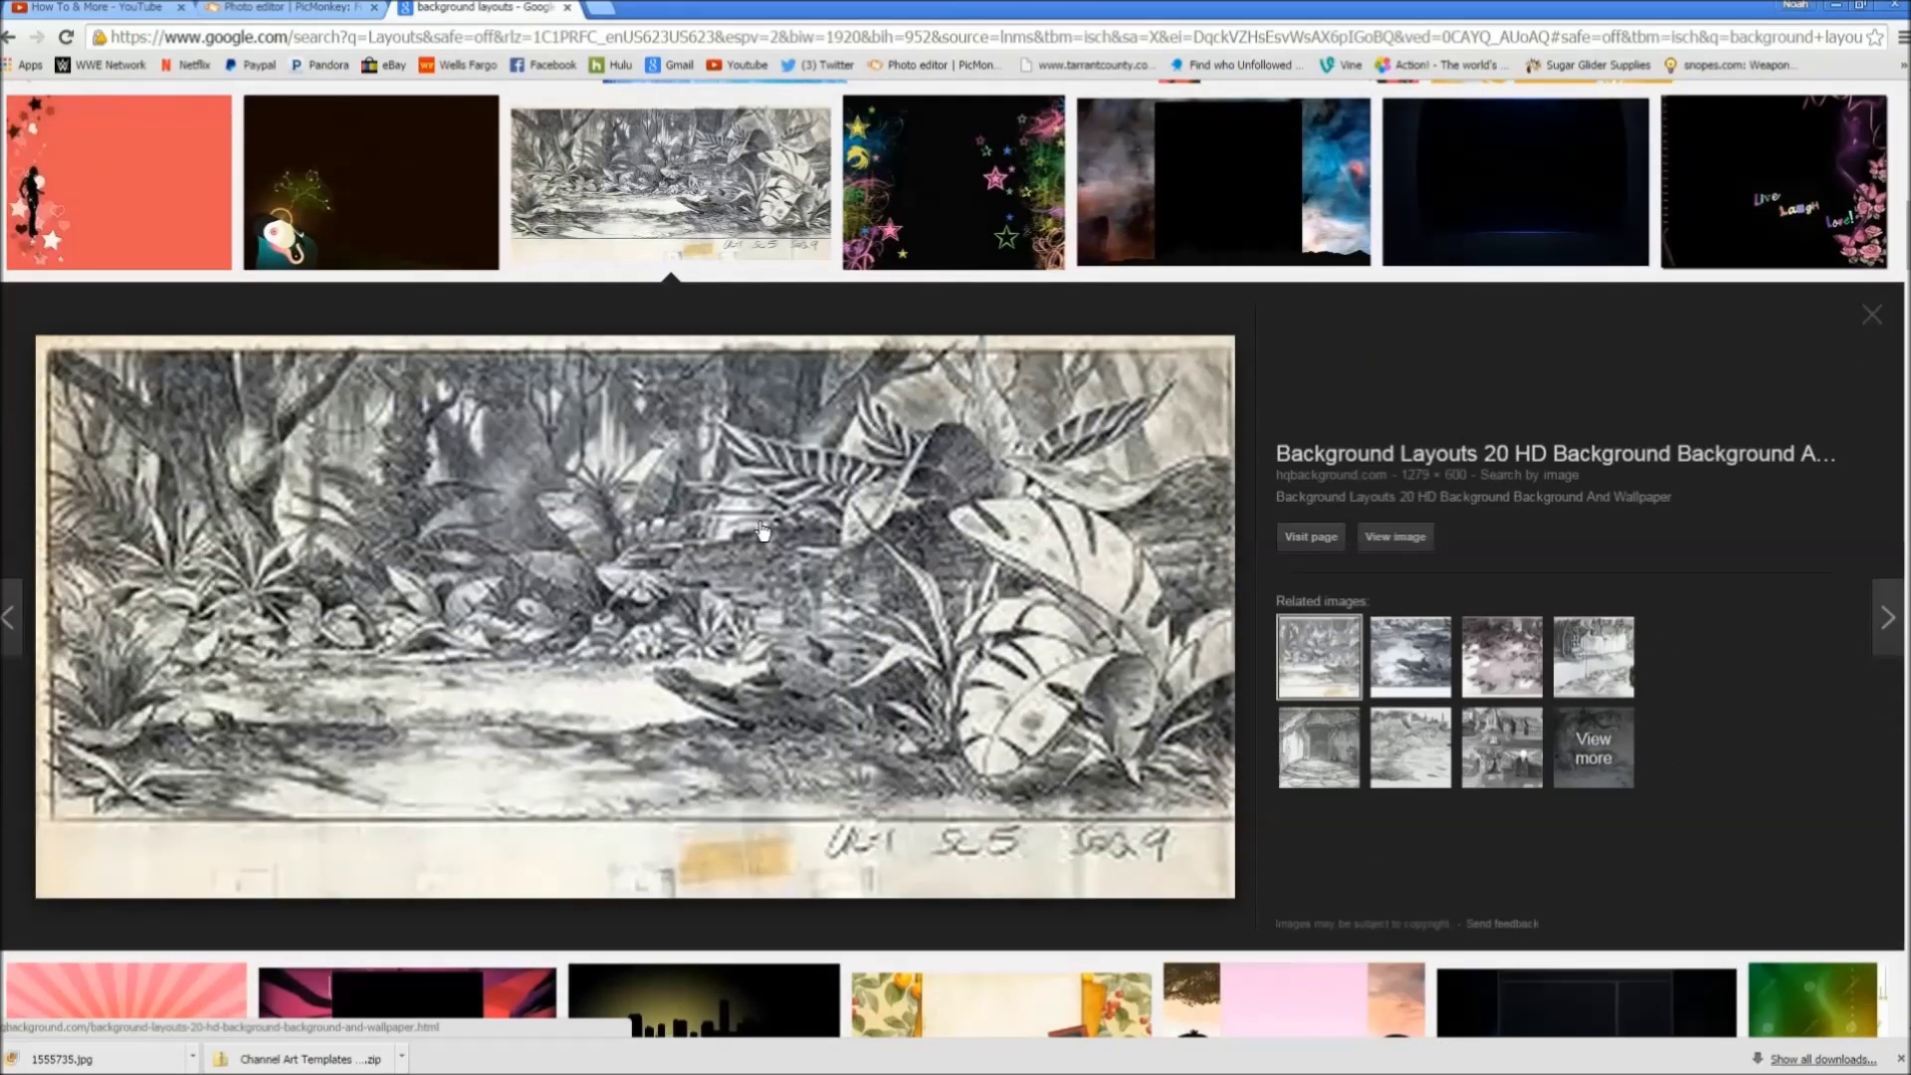
Step: Visit the jungle drawing's source page, open the image in its own tab and save it to the Desktop as a JPEG
left_click(1340, 543)
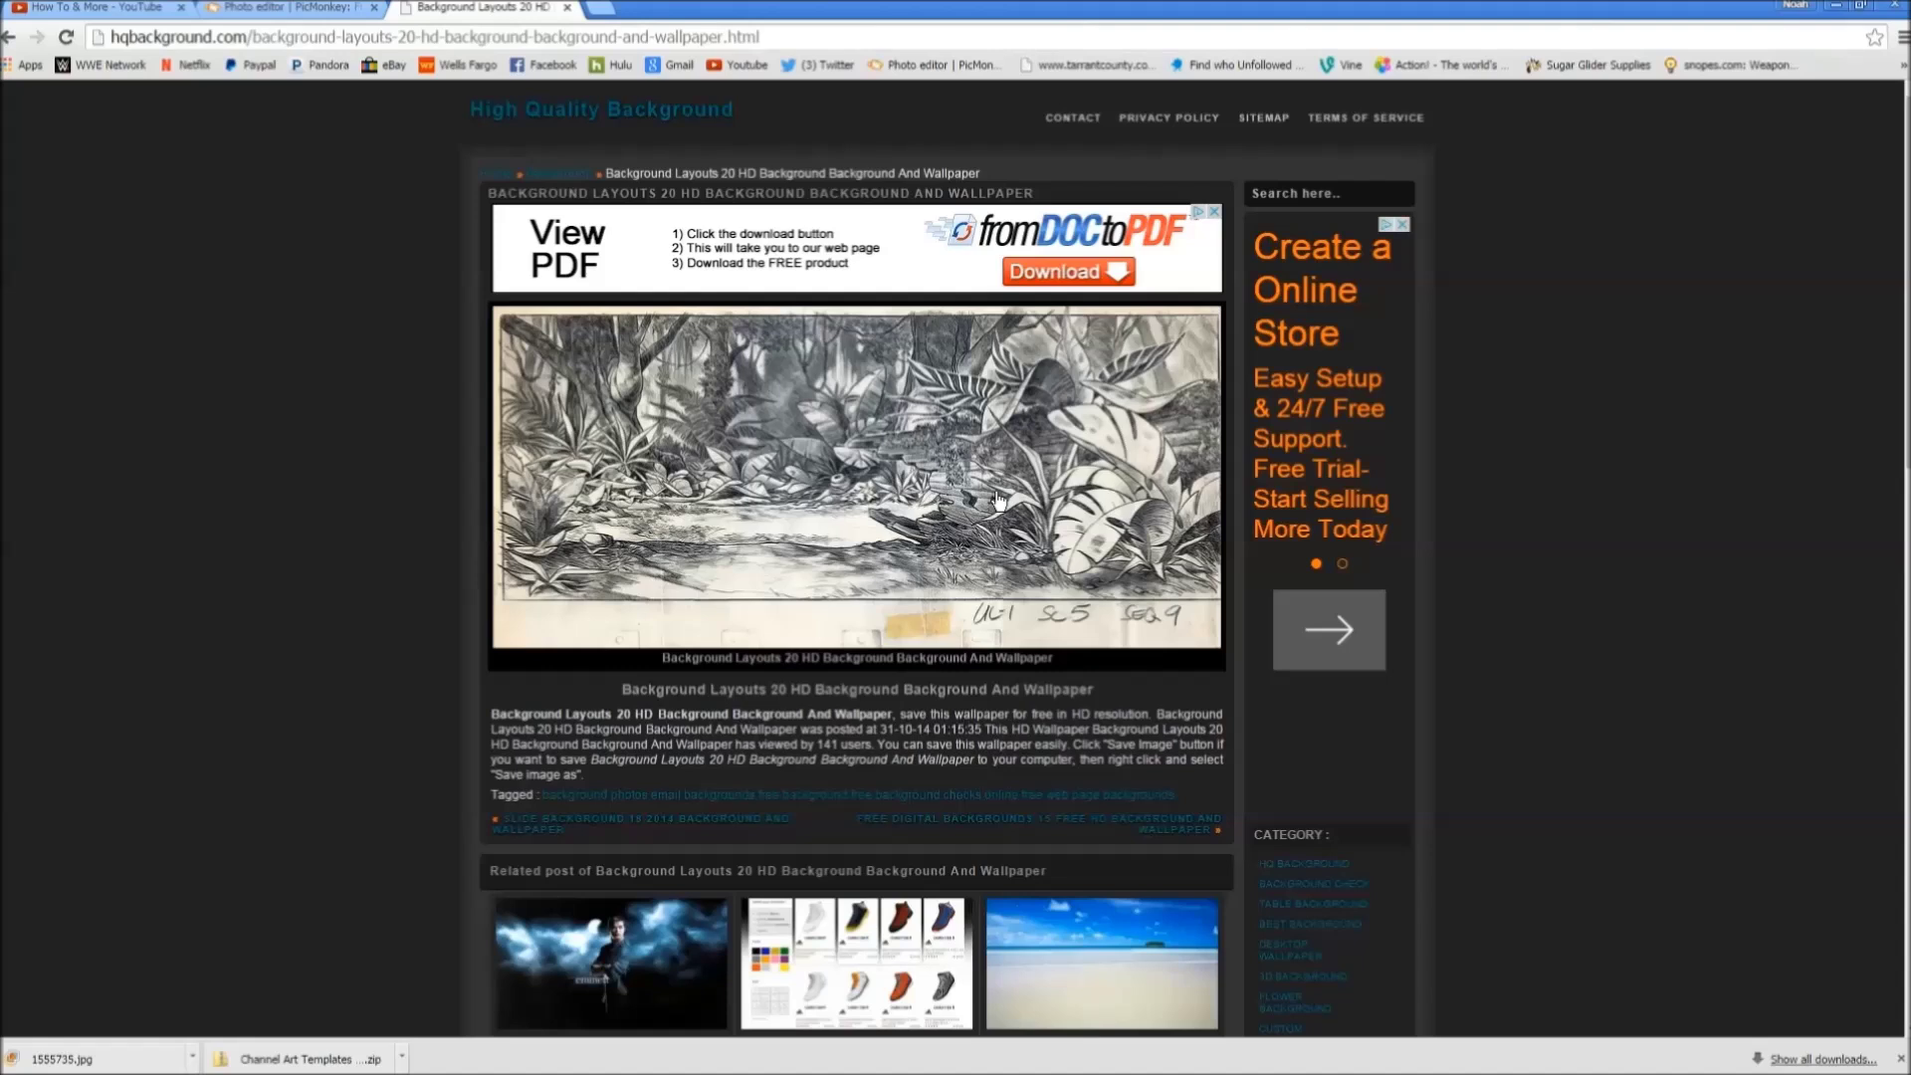
right_click(998, 501)
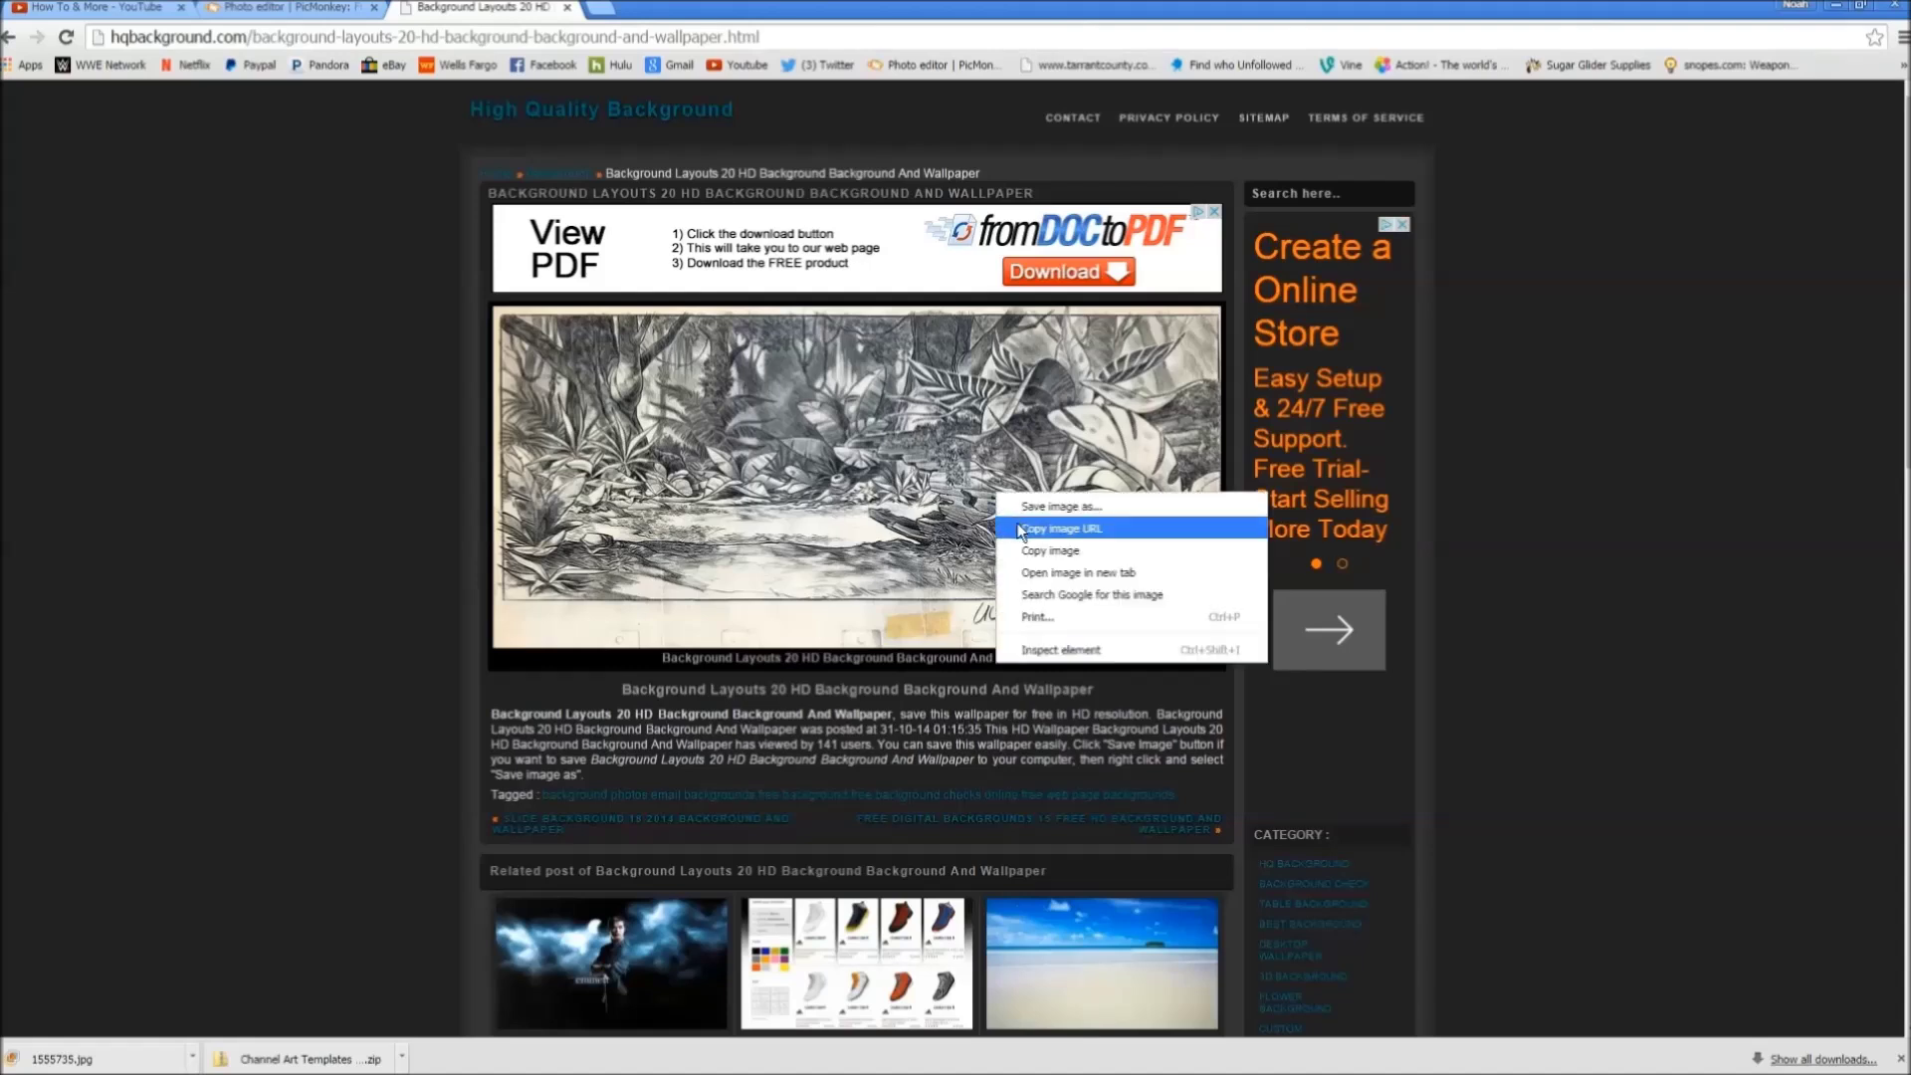
left_click(1043, 573)
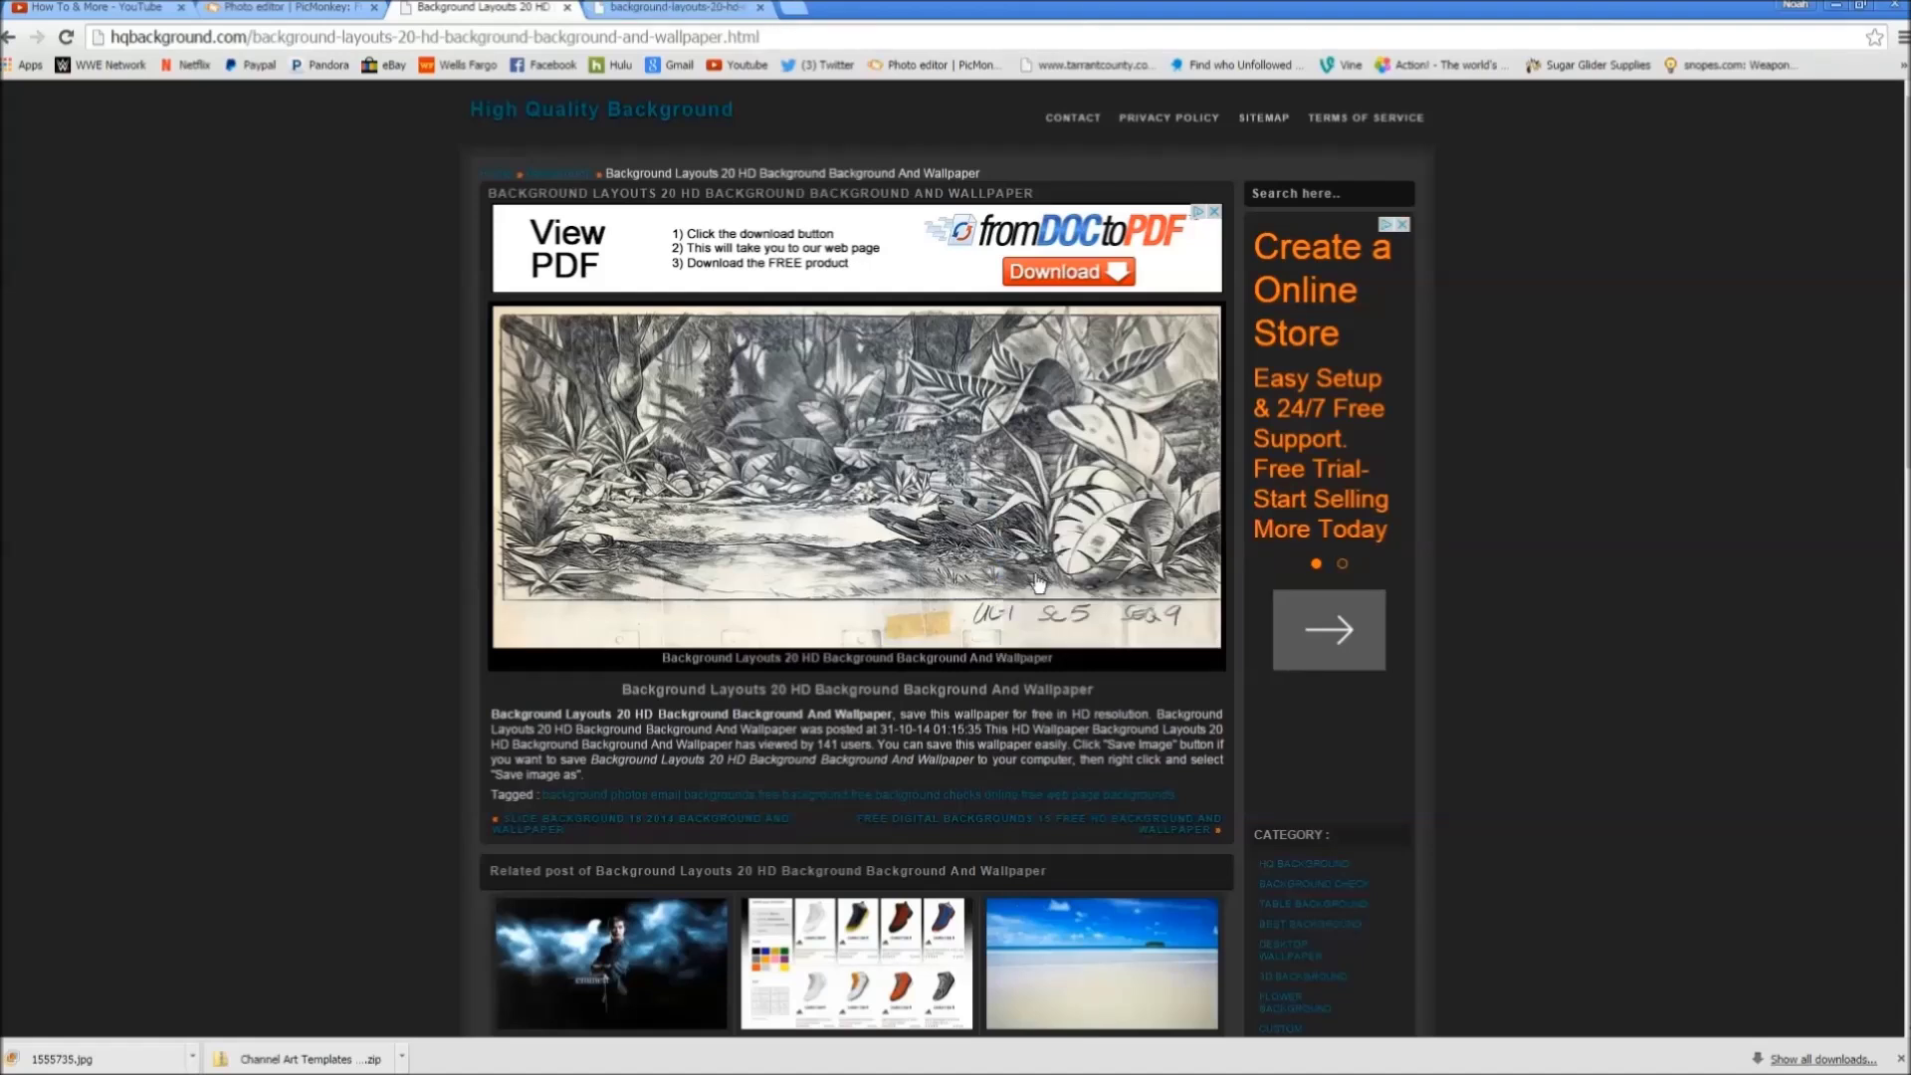
left_click(677, 8)
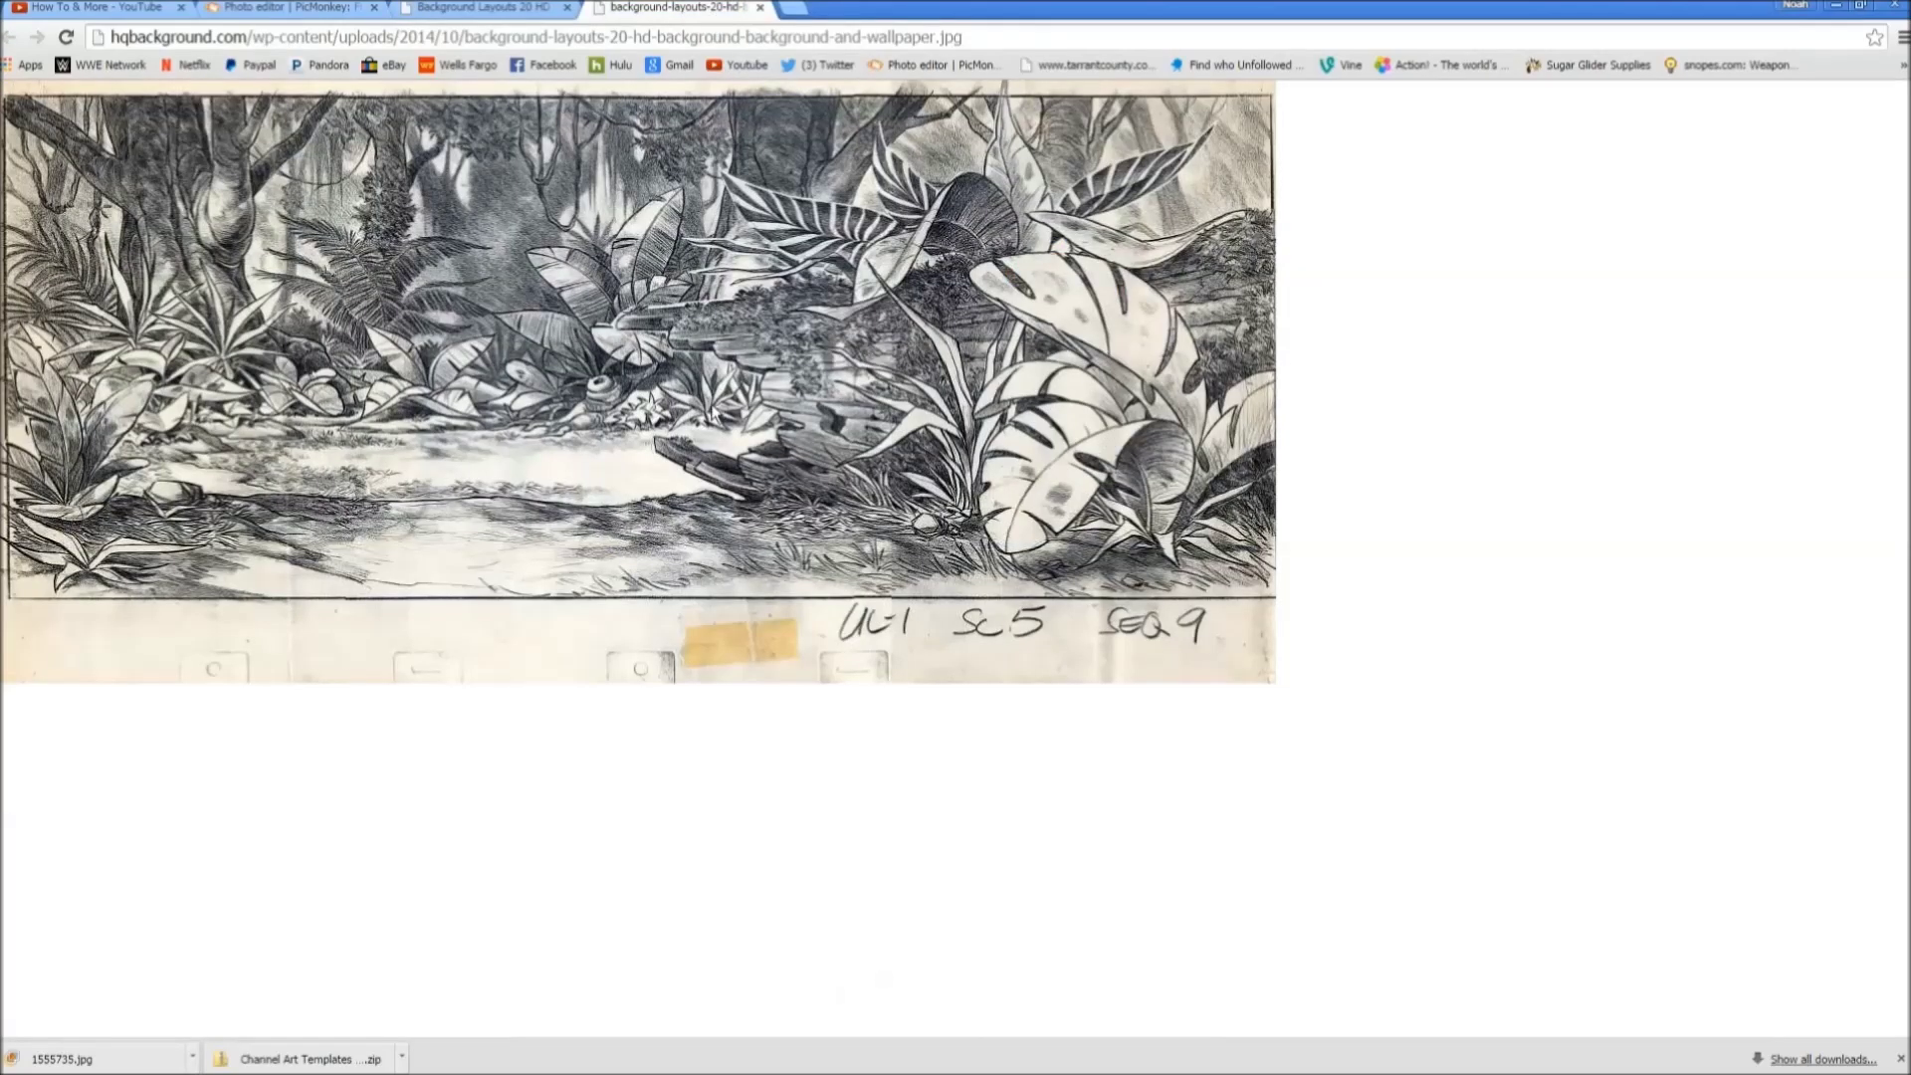
right_click(658, 330)
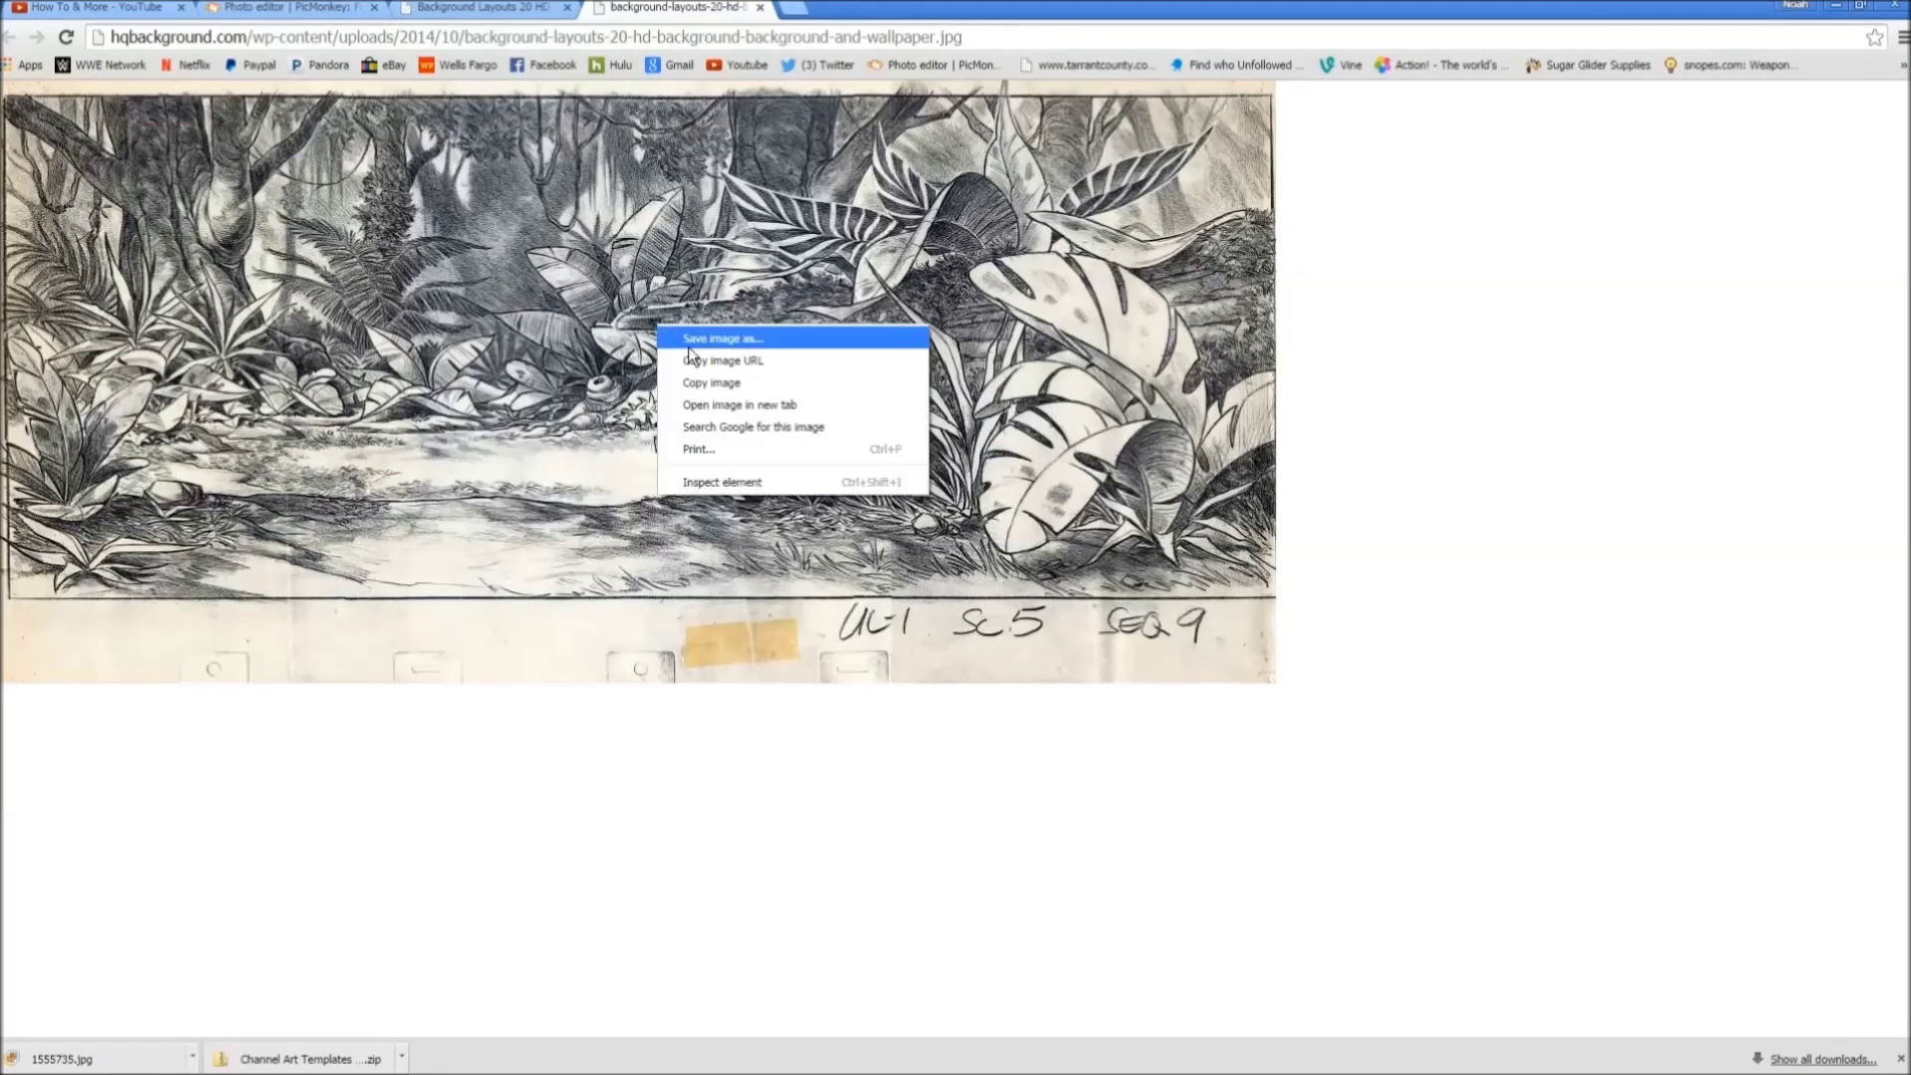
left_click(702, 340)
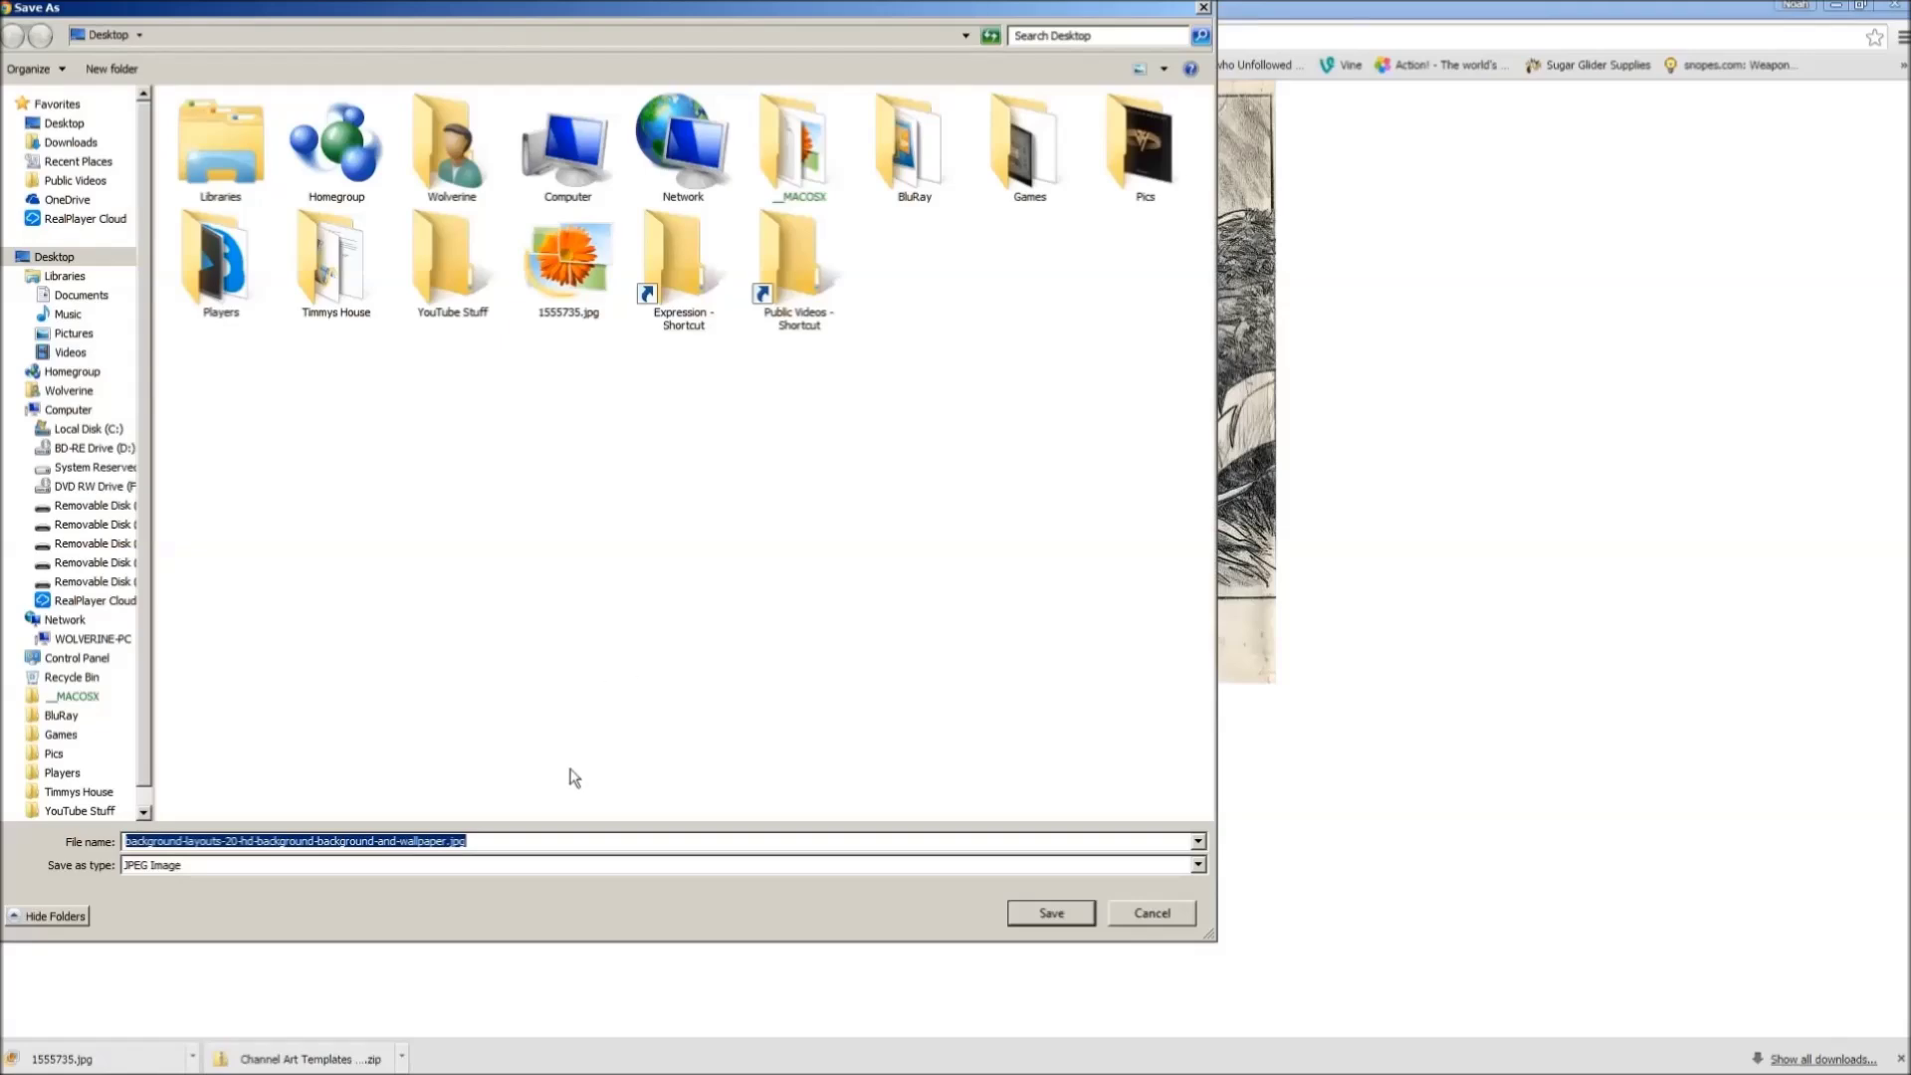
left_click(1016, 918)
Step: Return to PicMonkey and add background-layouts-20-hd-background-background-and-wallpaper.jpg from the Desktop as a custom overlay
left_click(293, 7)
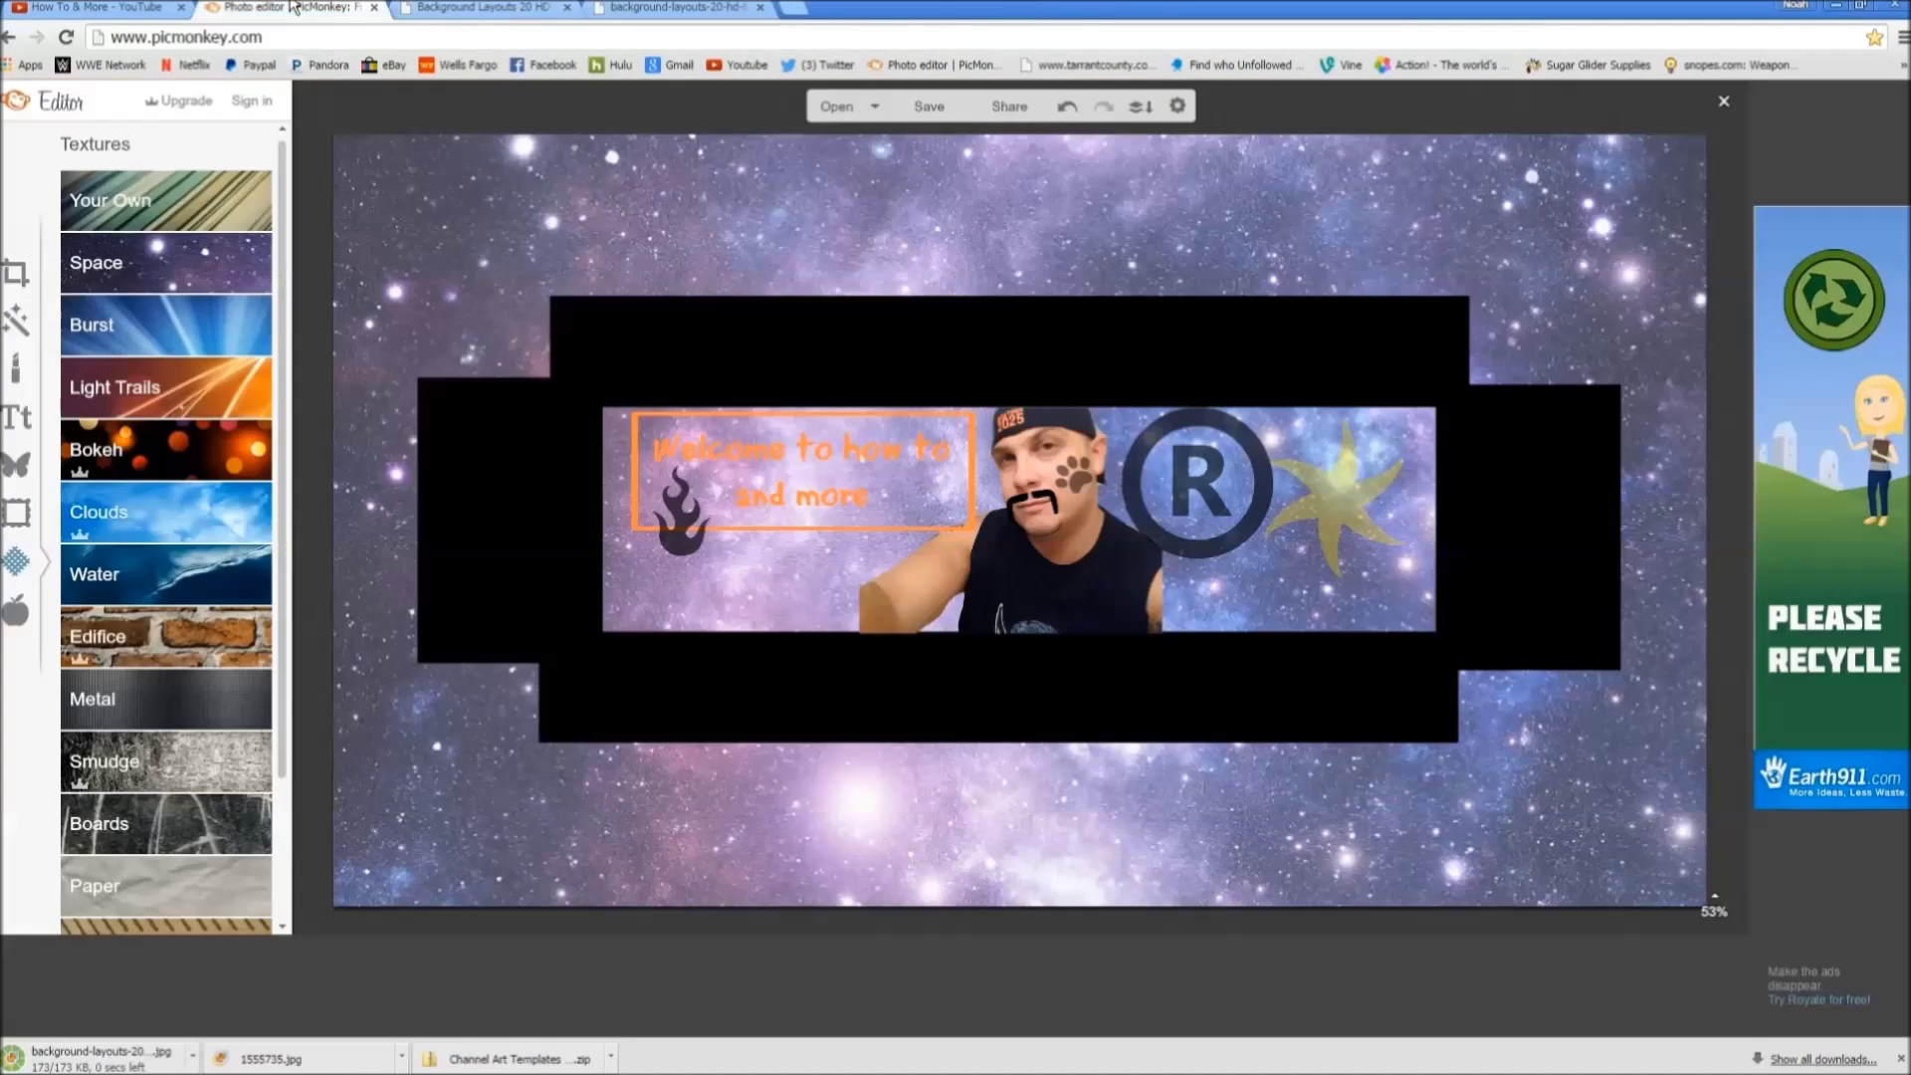
left_click(20, 469)
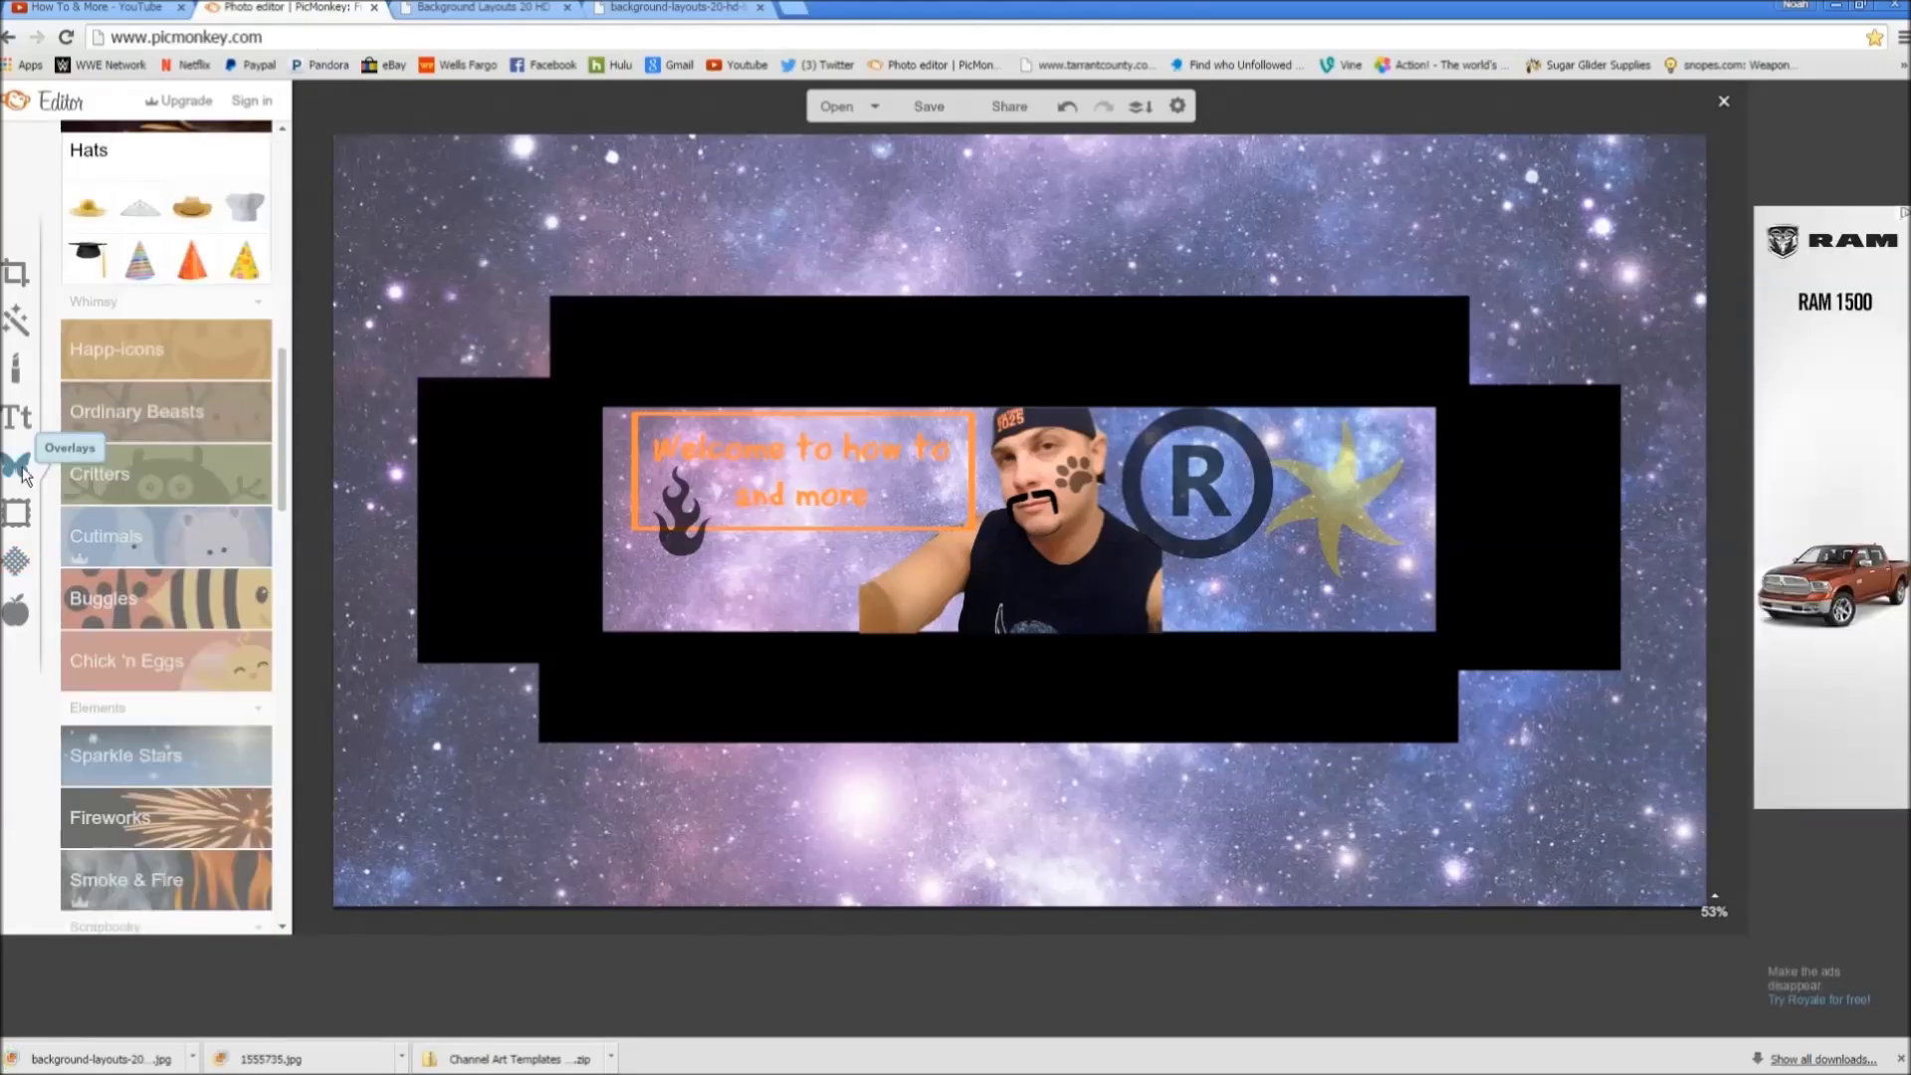
scroll(168, 481, "up", 10)
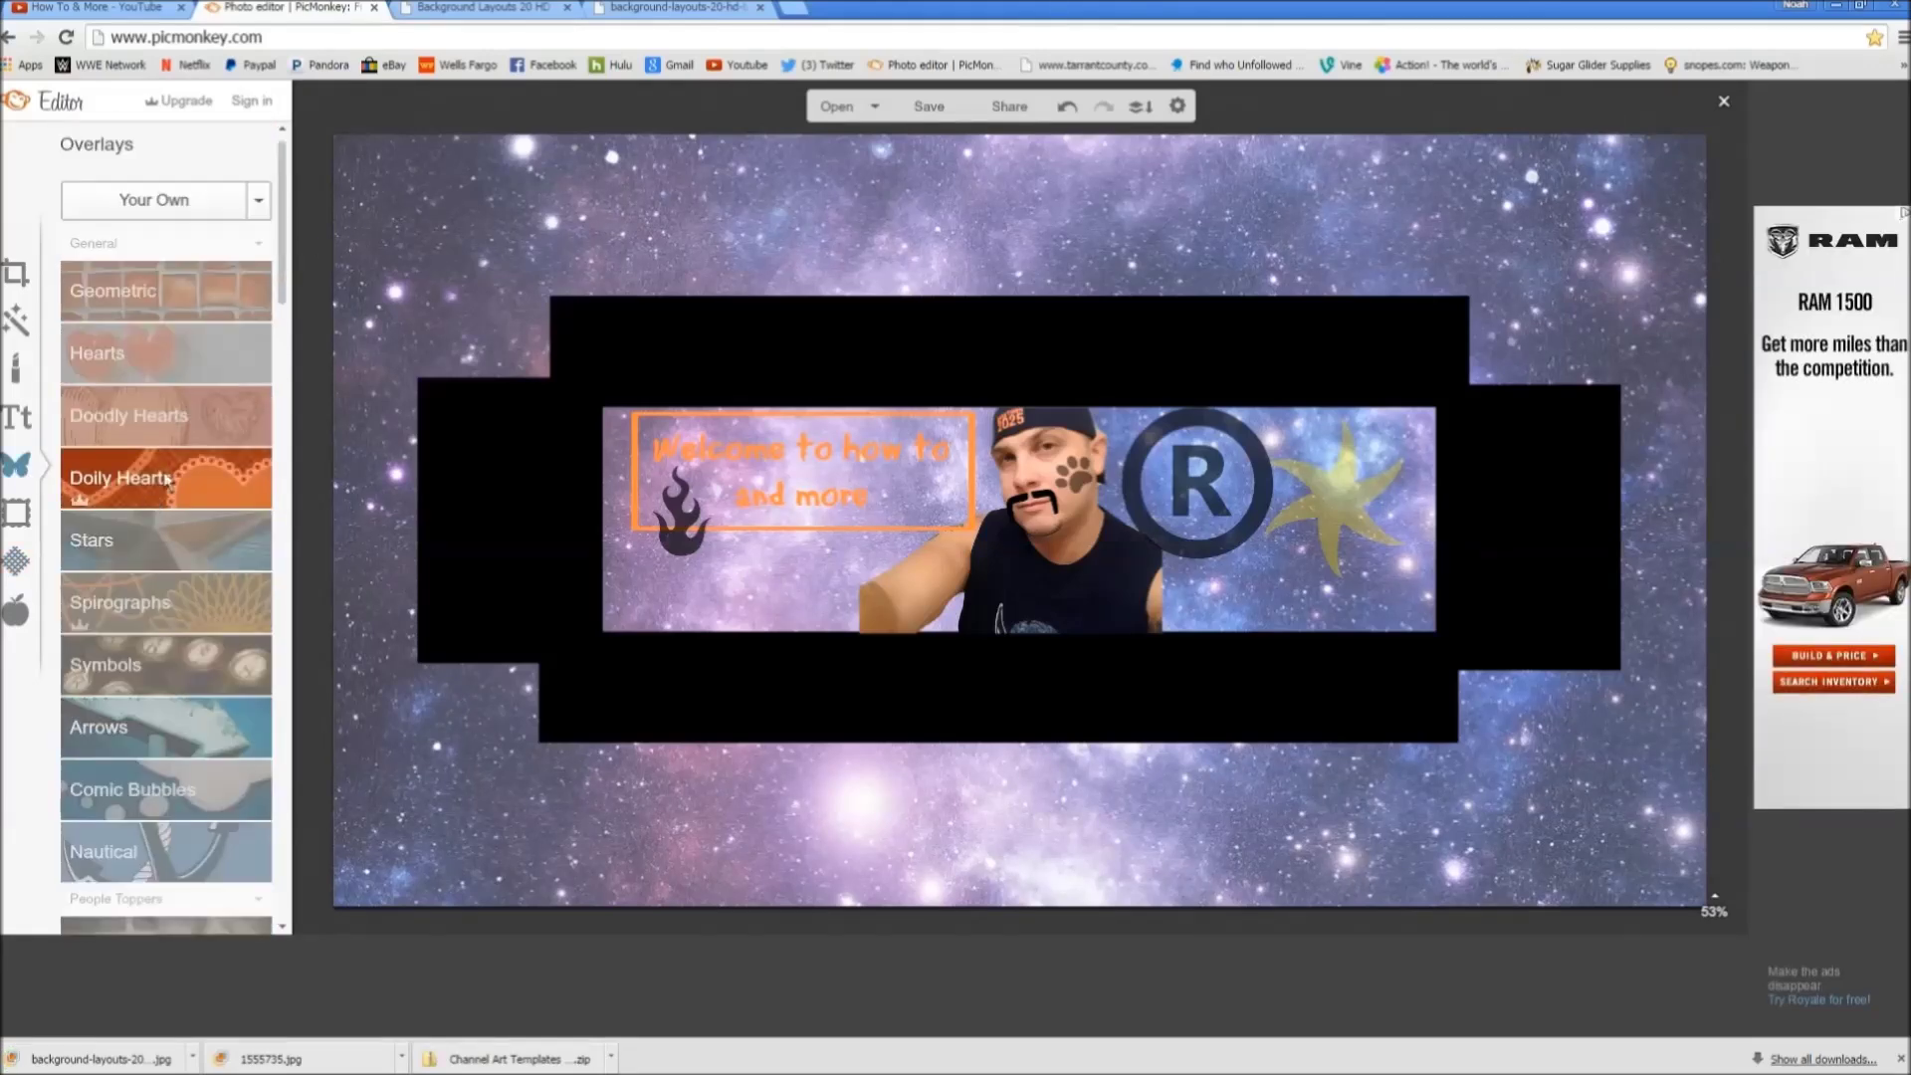
left_click(155, 199)
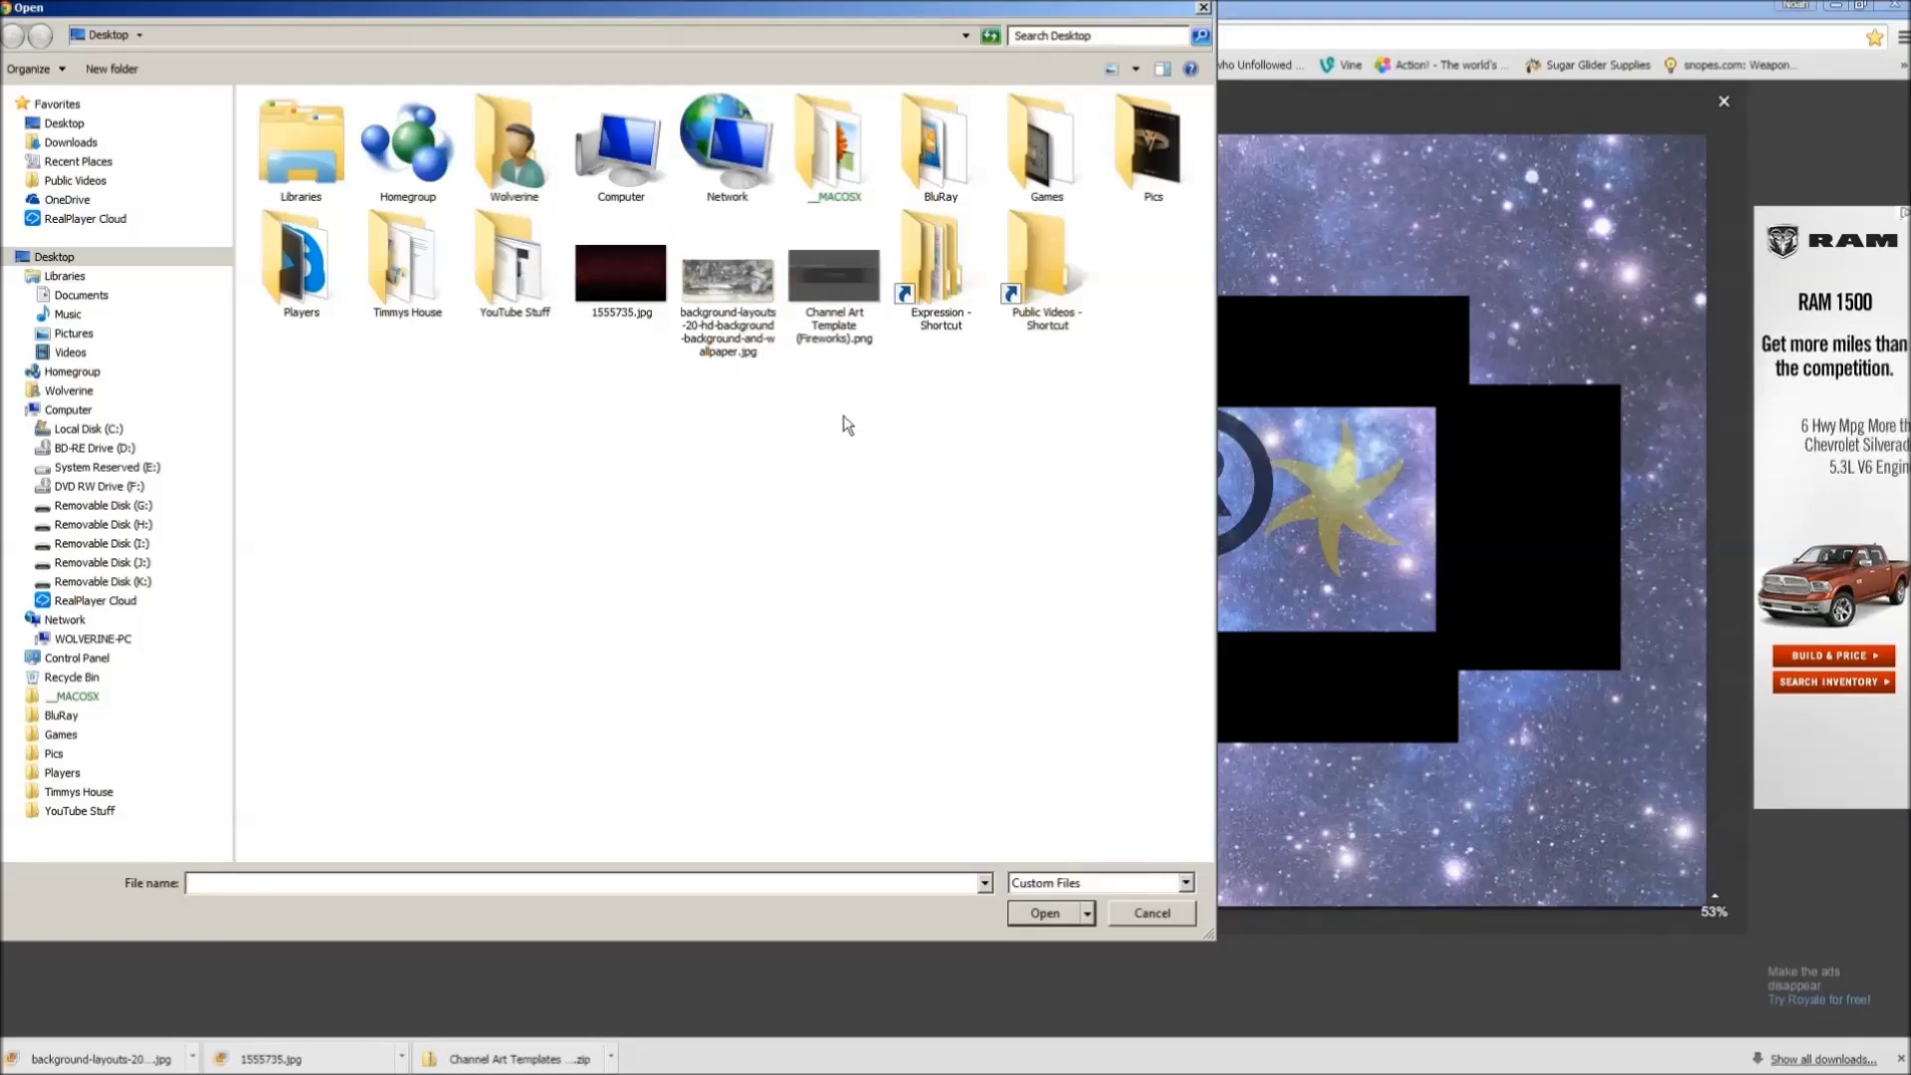
left_click(1187, 883)
left_click(1168, 916)
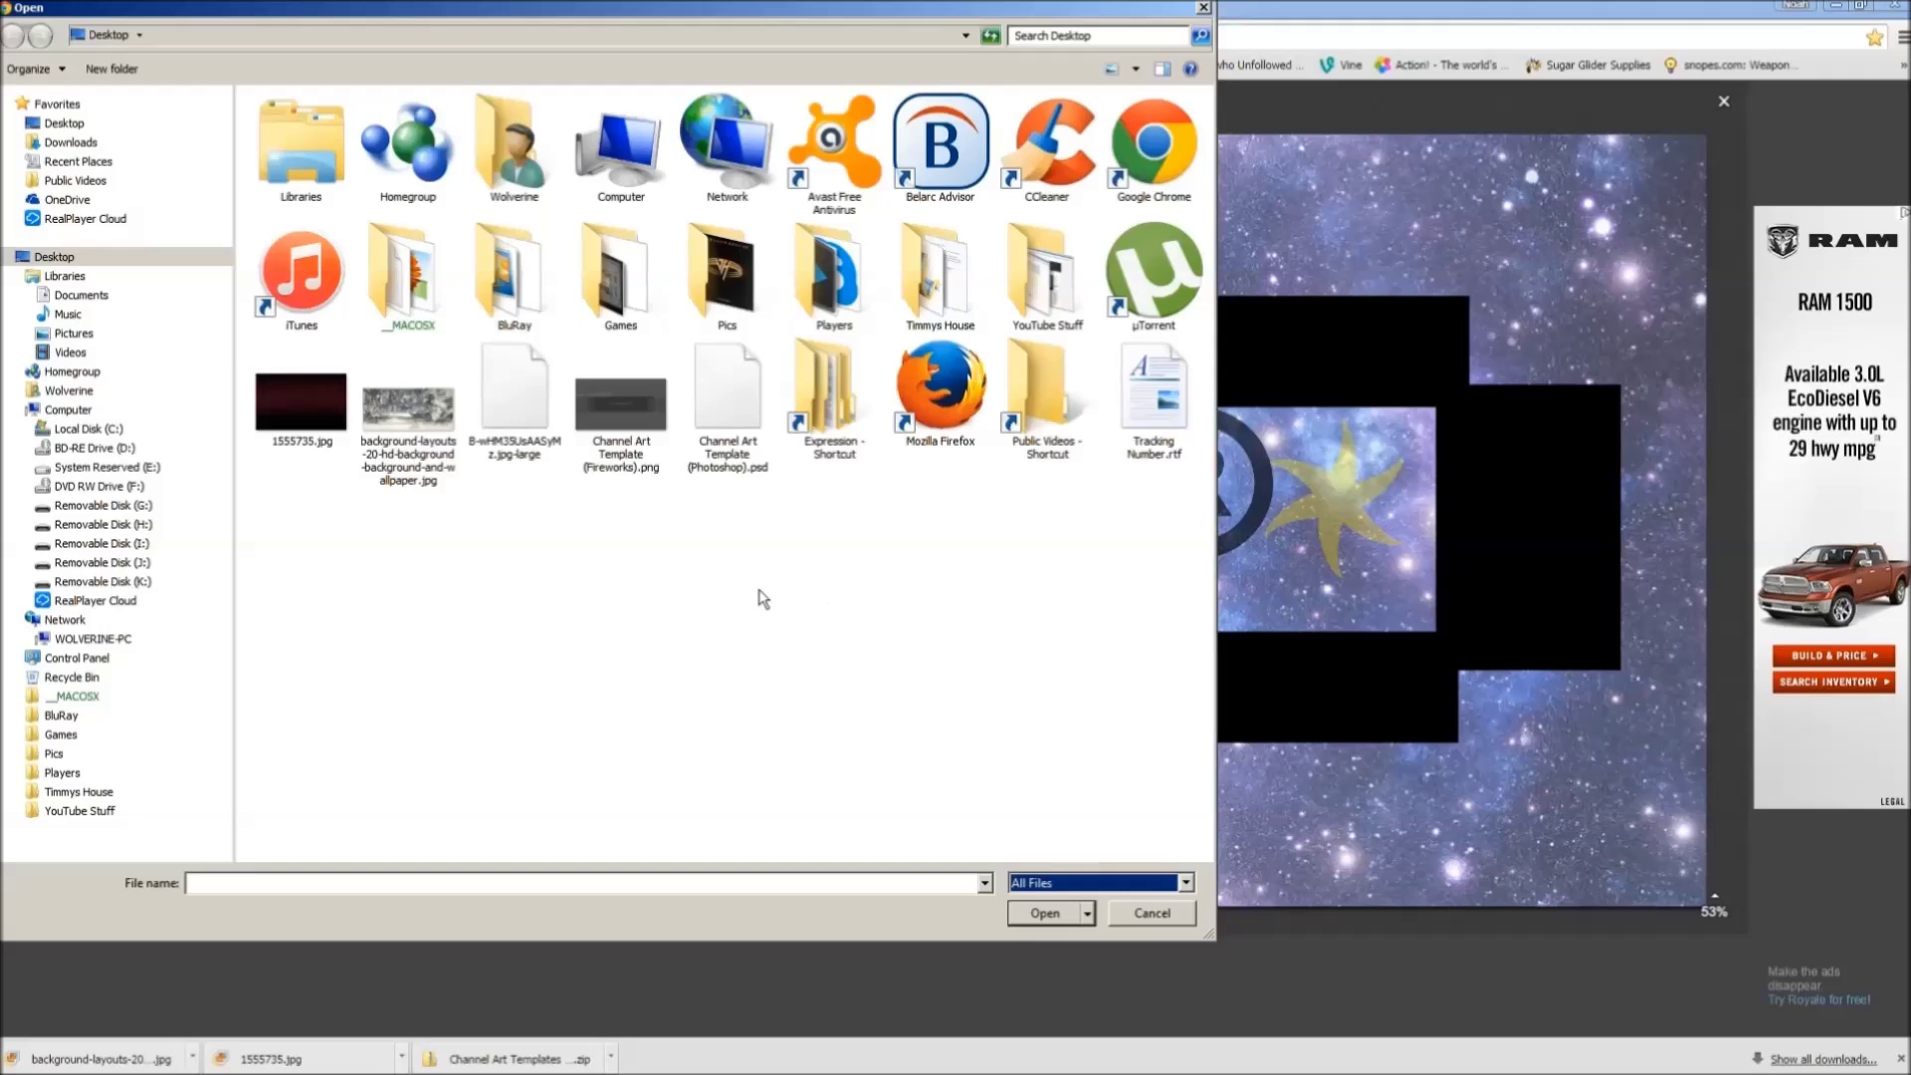
double_click(425, 419)
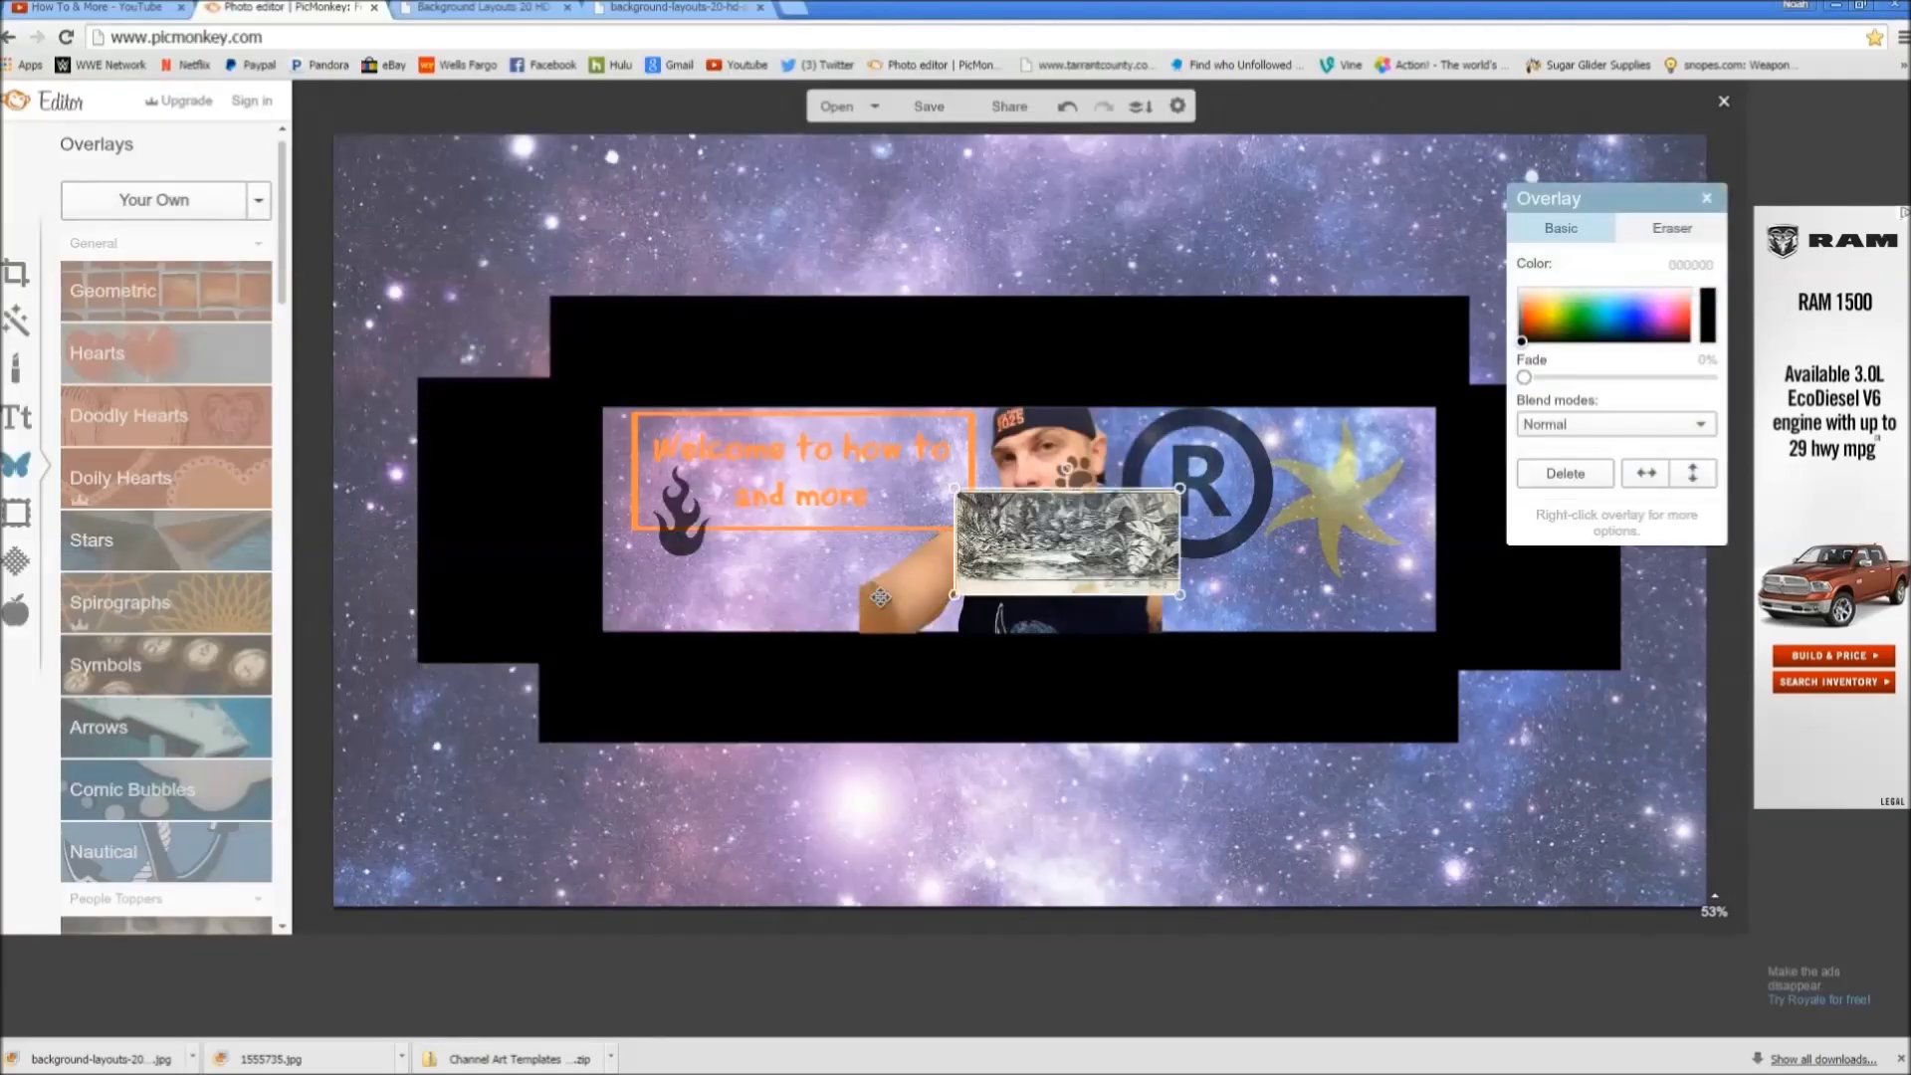
Step: Move the jungle overlay off the man onto the upper black bar and send it to the back
left_click_drag(1010, 564, 752, 349)
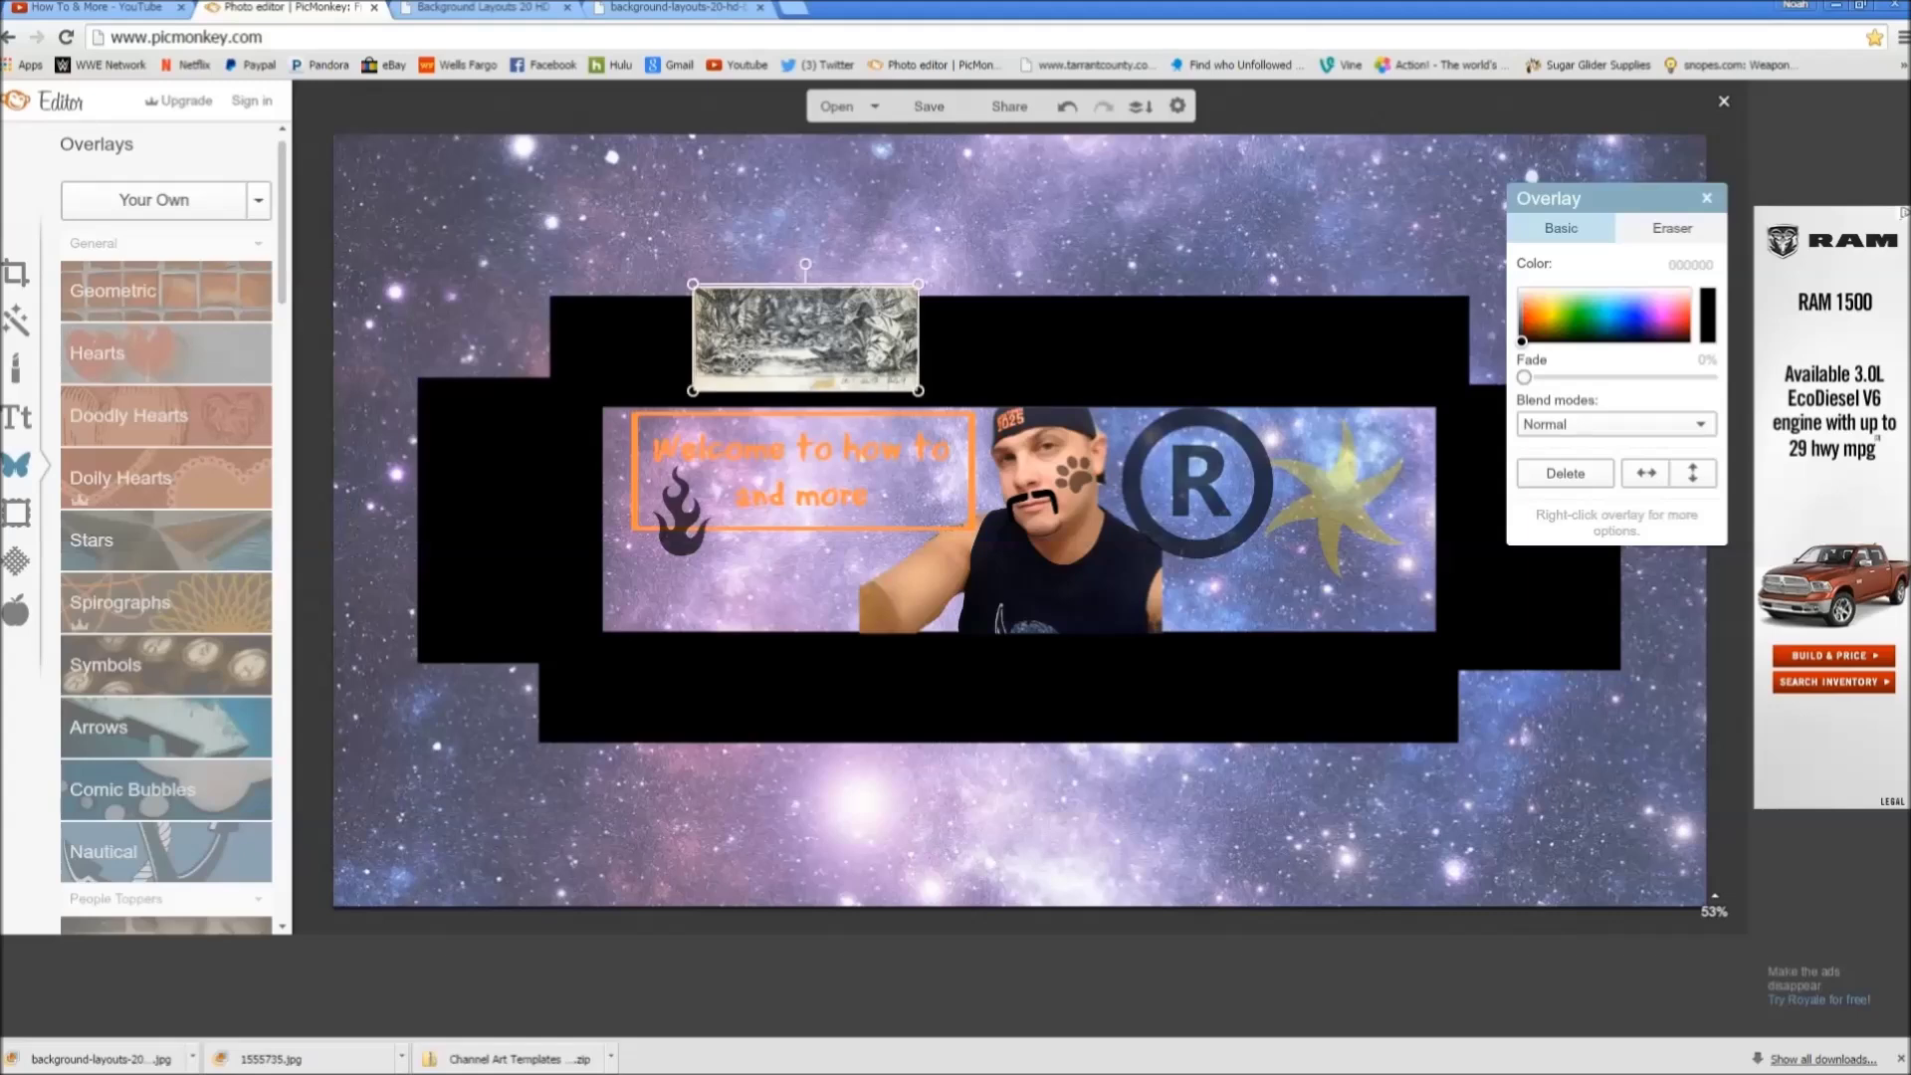
right_click(741, 365)
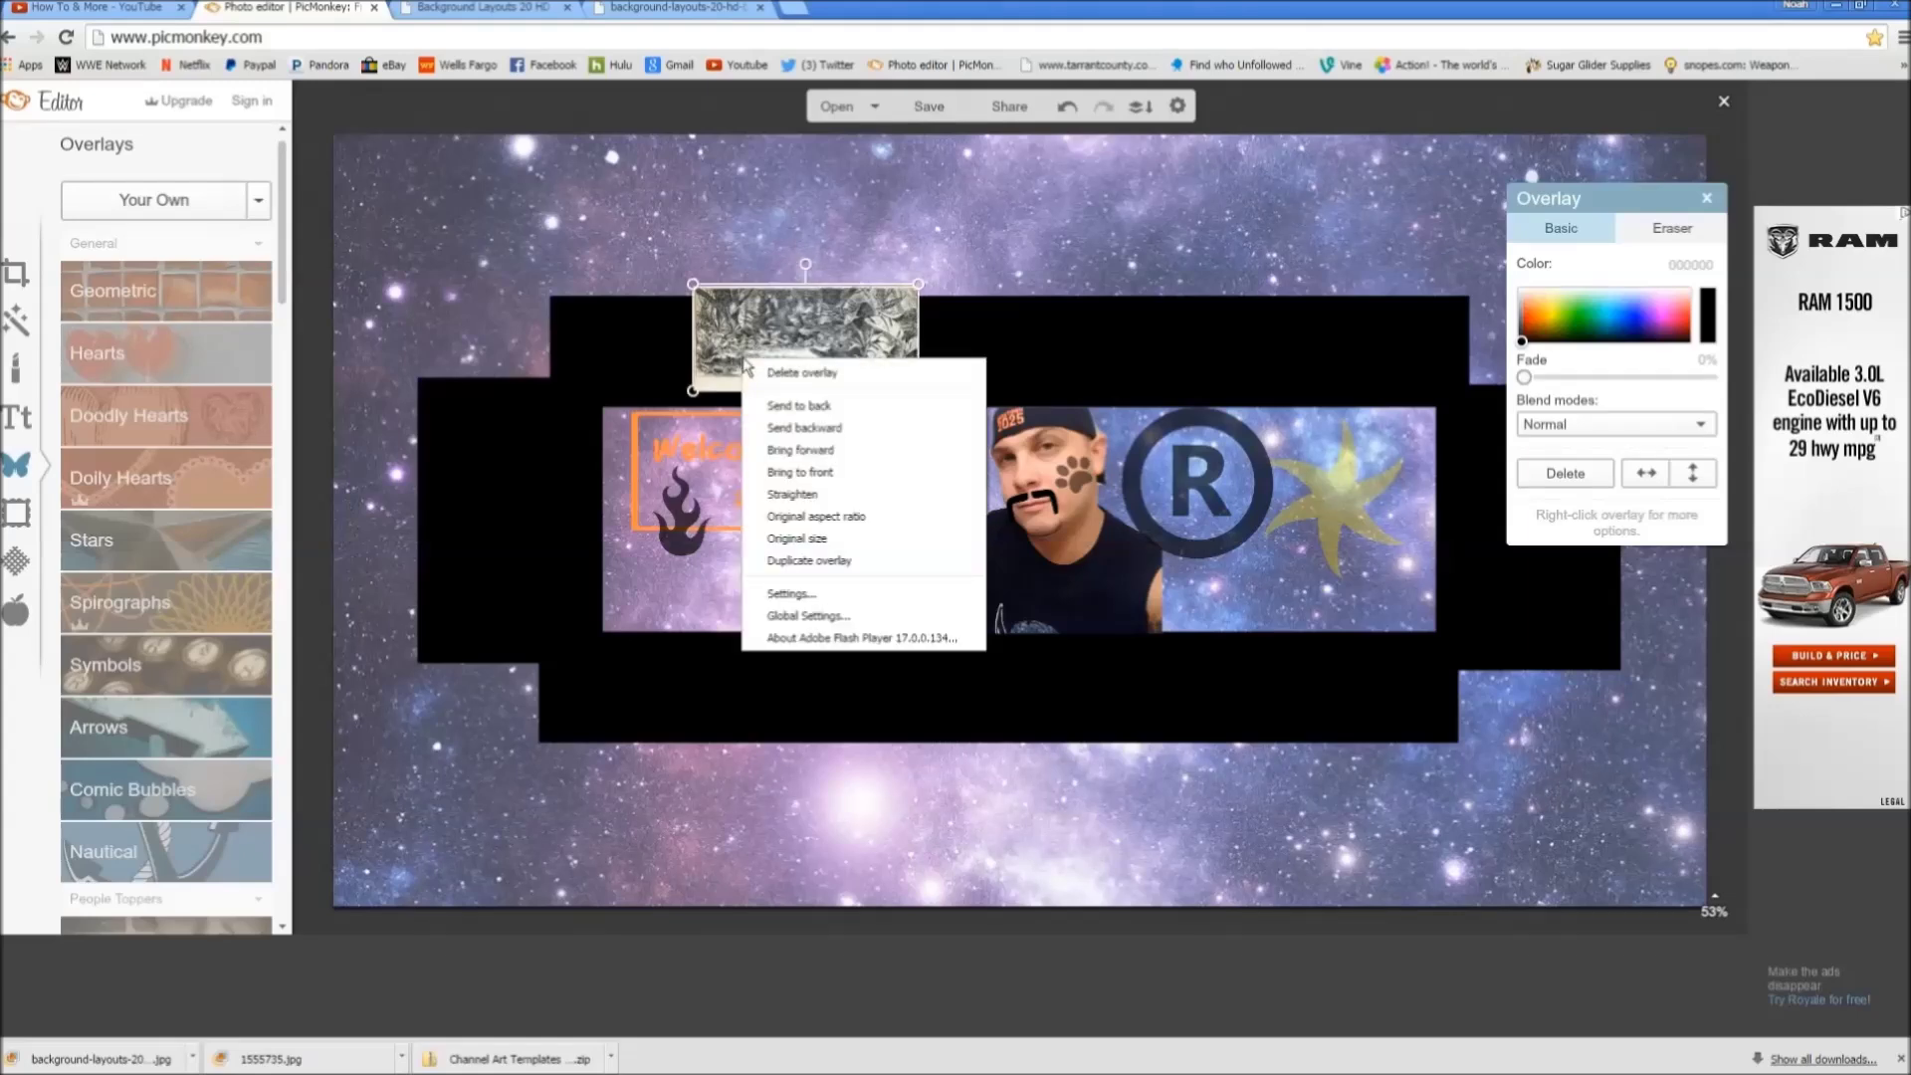
left_click(775, 404)
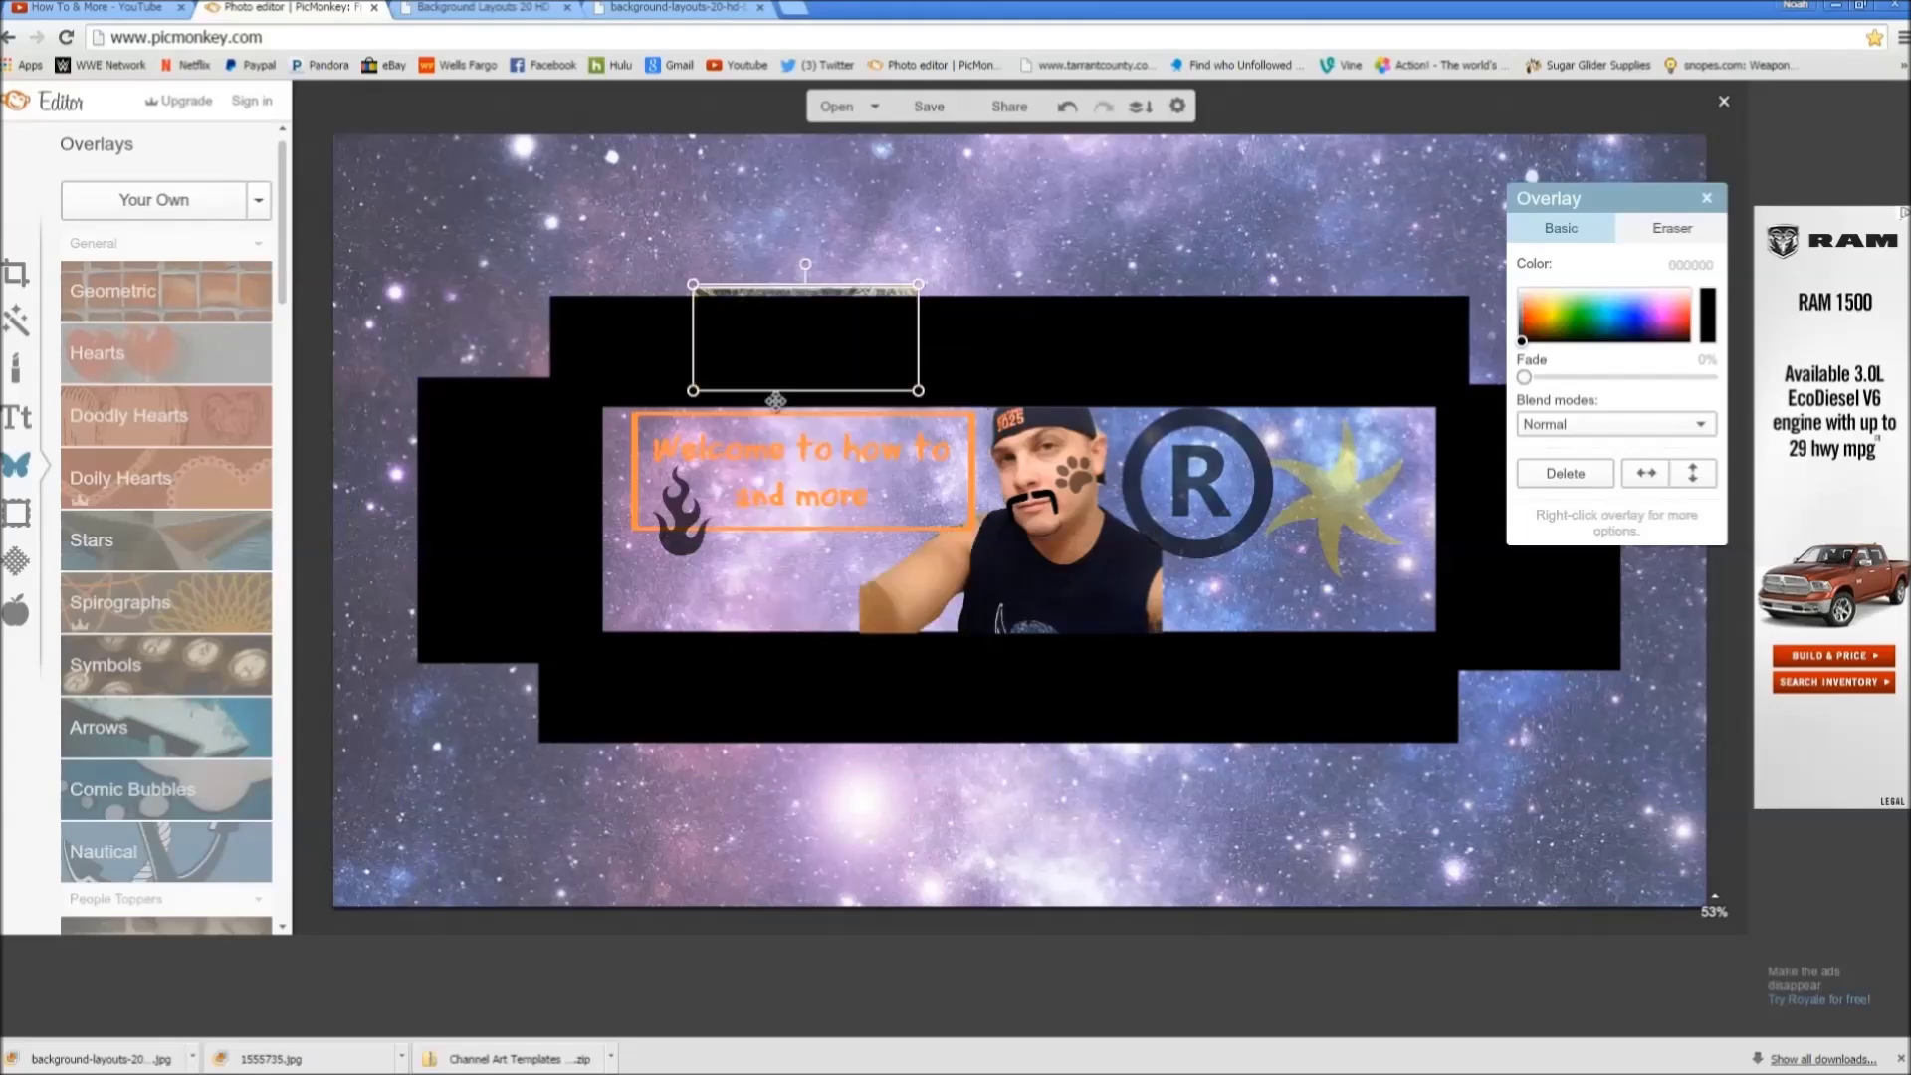
Step: Align the jungle overlay with the canvas's upper-left corner, enlarge it to cover the whole canvas and set its fade to 68%
left_click_drag(745, 336, 378, 163)
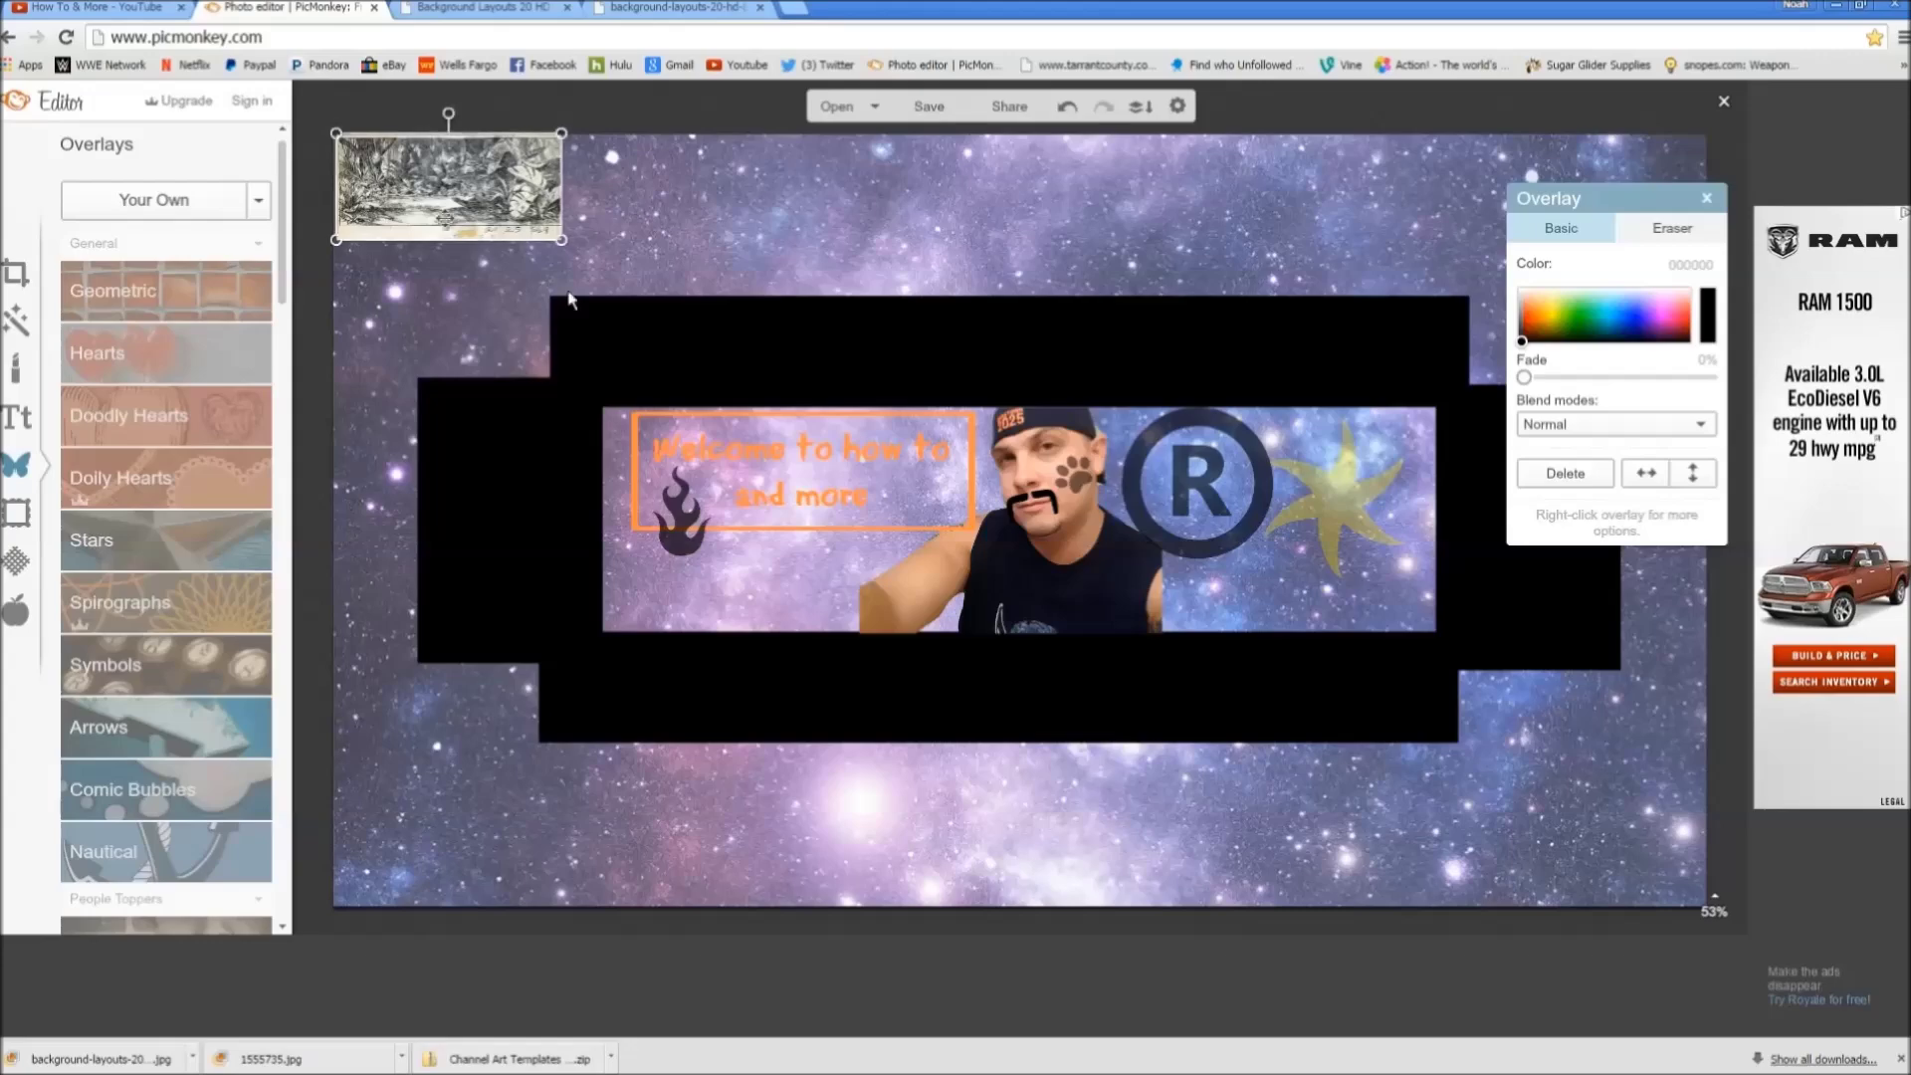
left_click_drag(563, 242, 1910, 1071)
left_click_drag(1452, 800, 1399, 786)
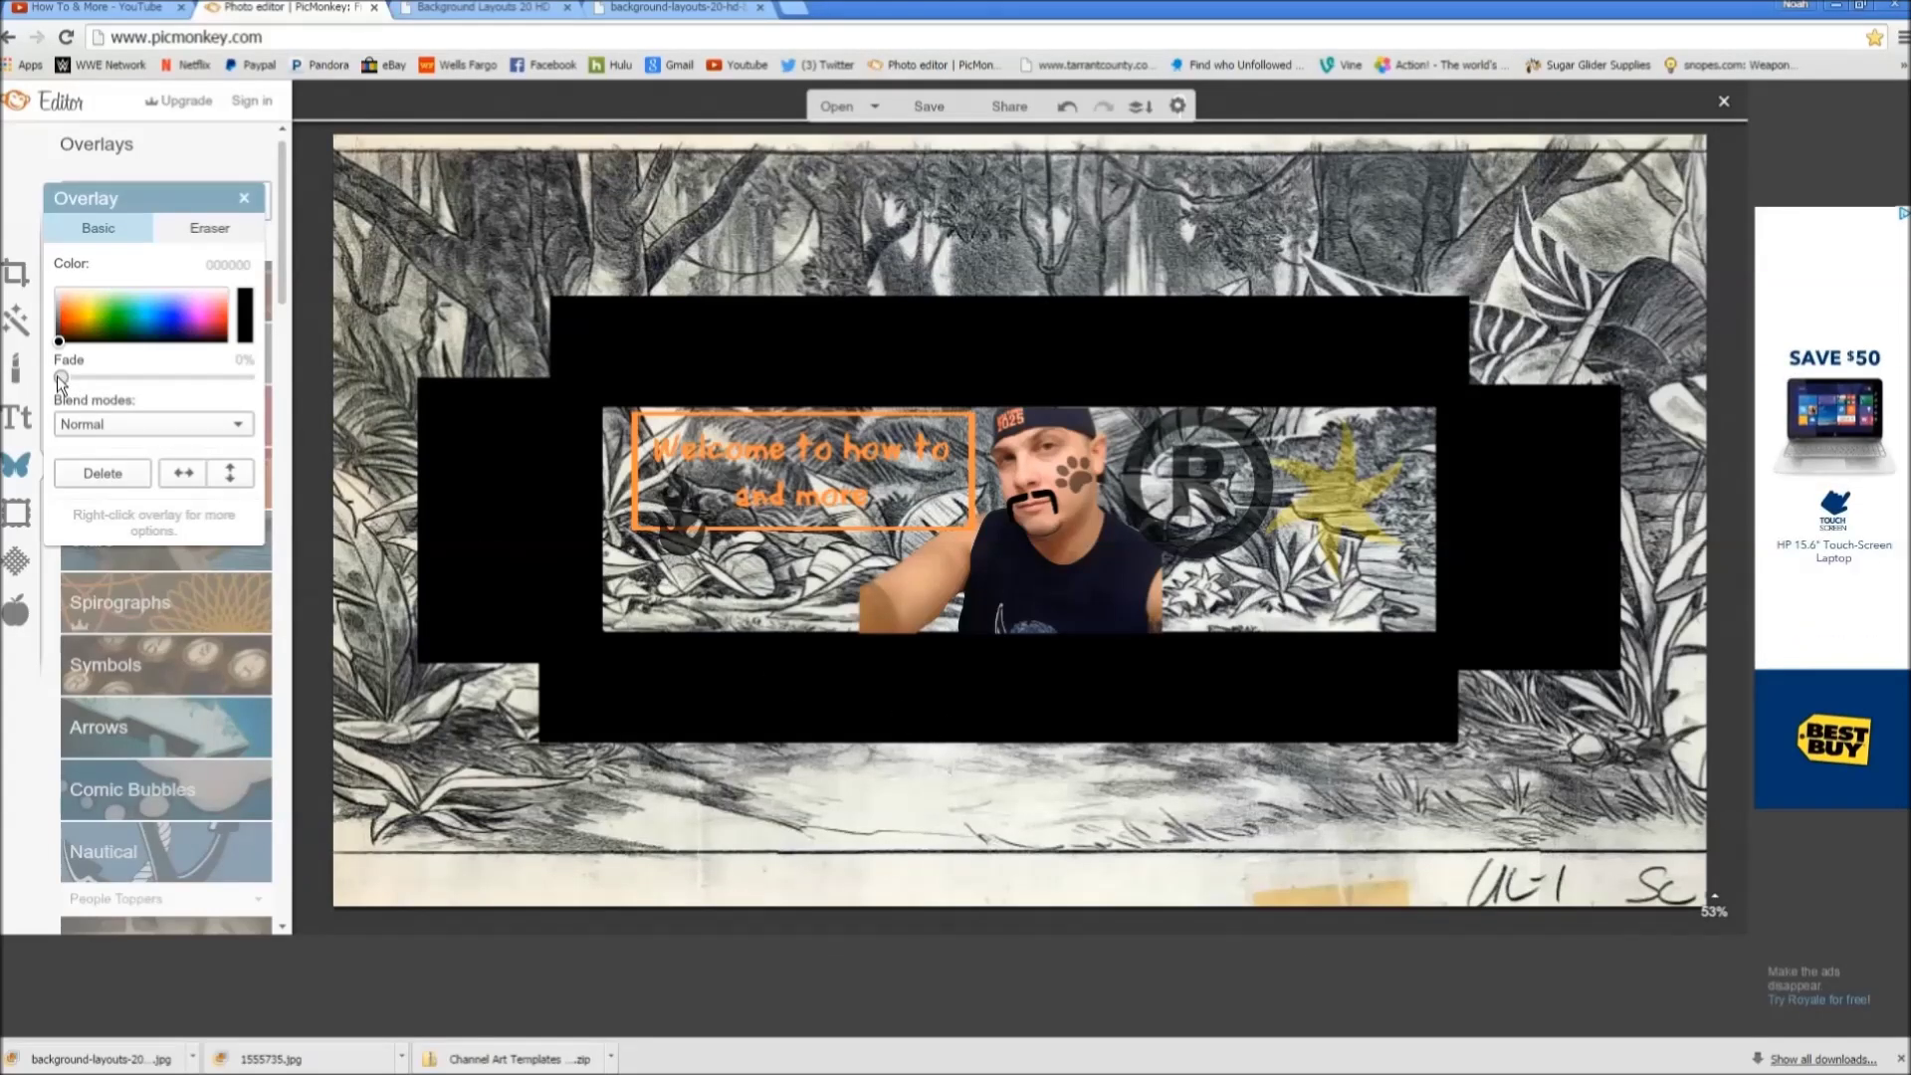
left_click_drag(83, 381, 199, 381)
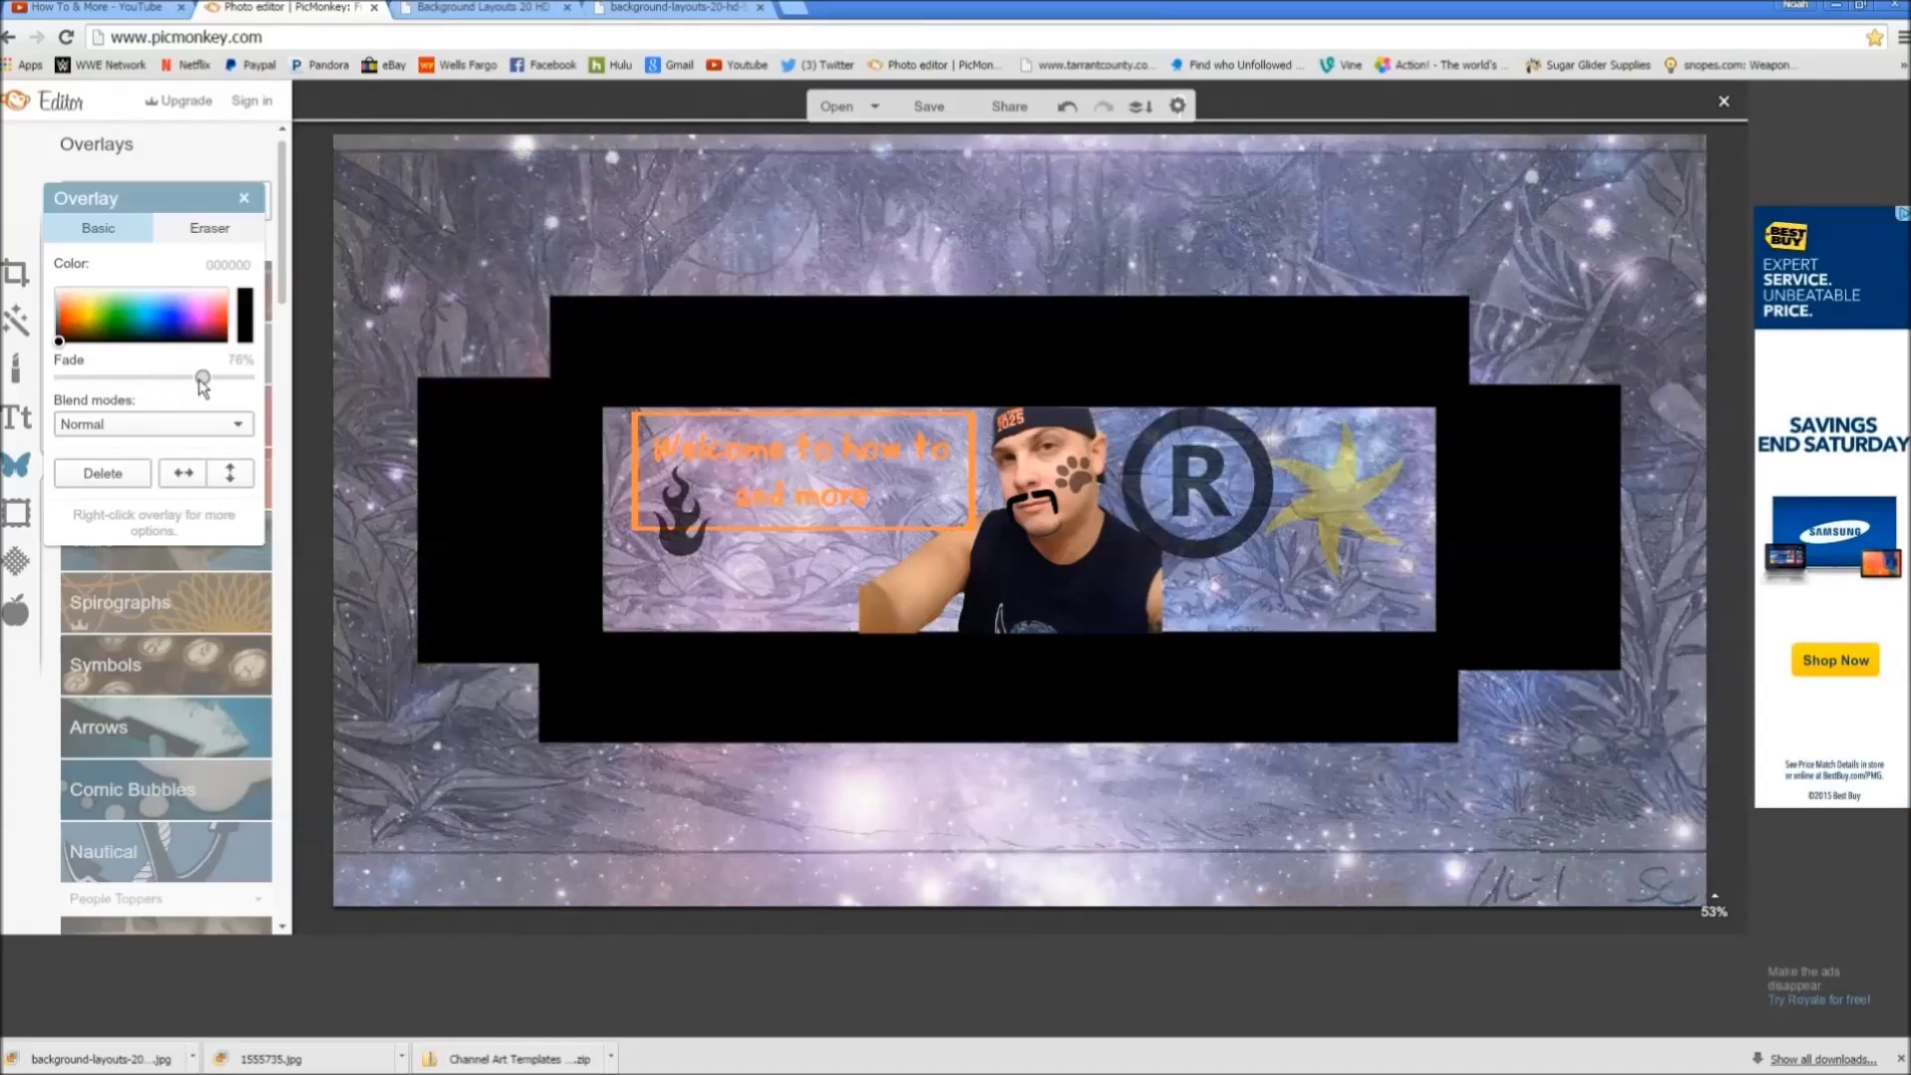
mouse_move(205, 387)
left_mouse_down()
mouse_move(295, 375)
mouse_move(157, 388)
mouse_move(189, 391)
left_mouse_up()
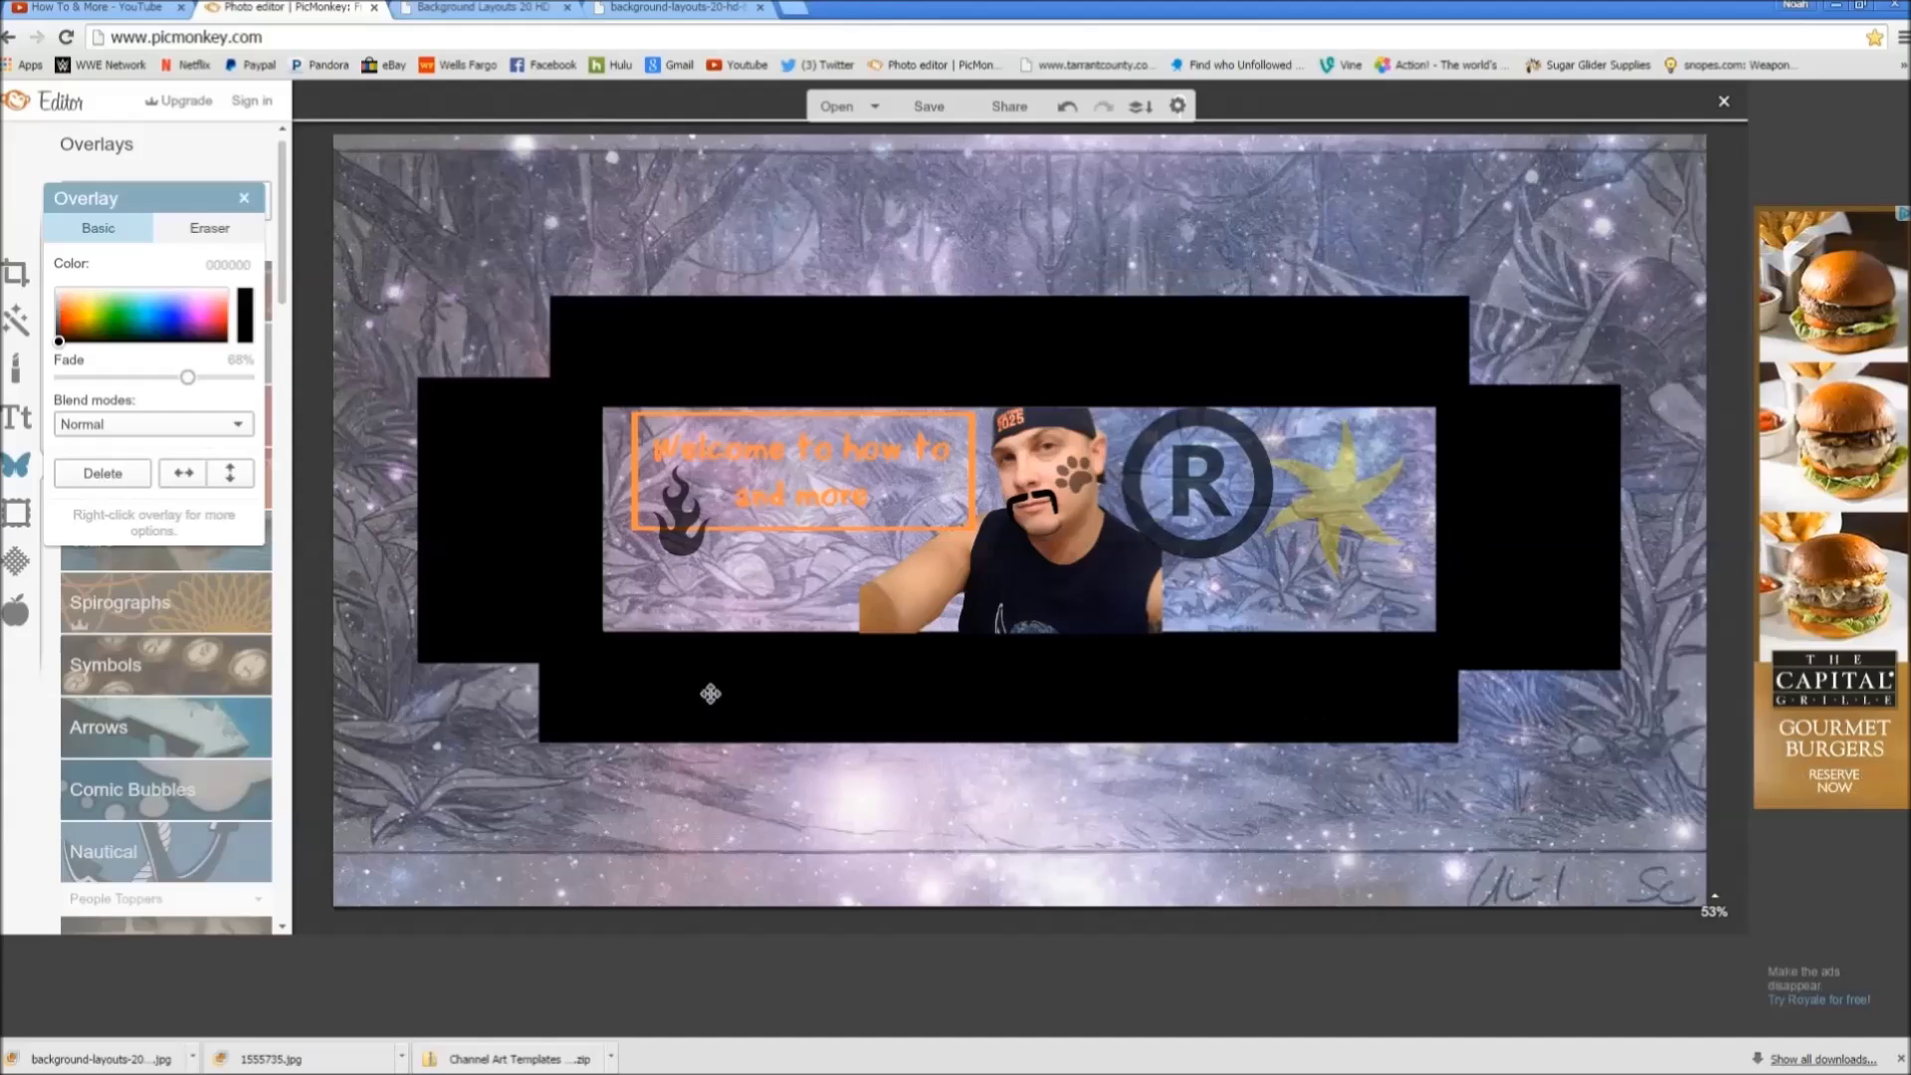
Step: Delete the four black rectangle overlays surrounding the welcome text, the man and the symbols
left_click(460, 528)
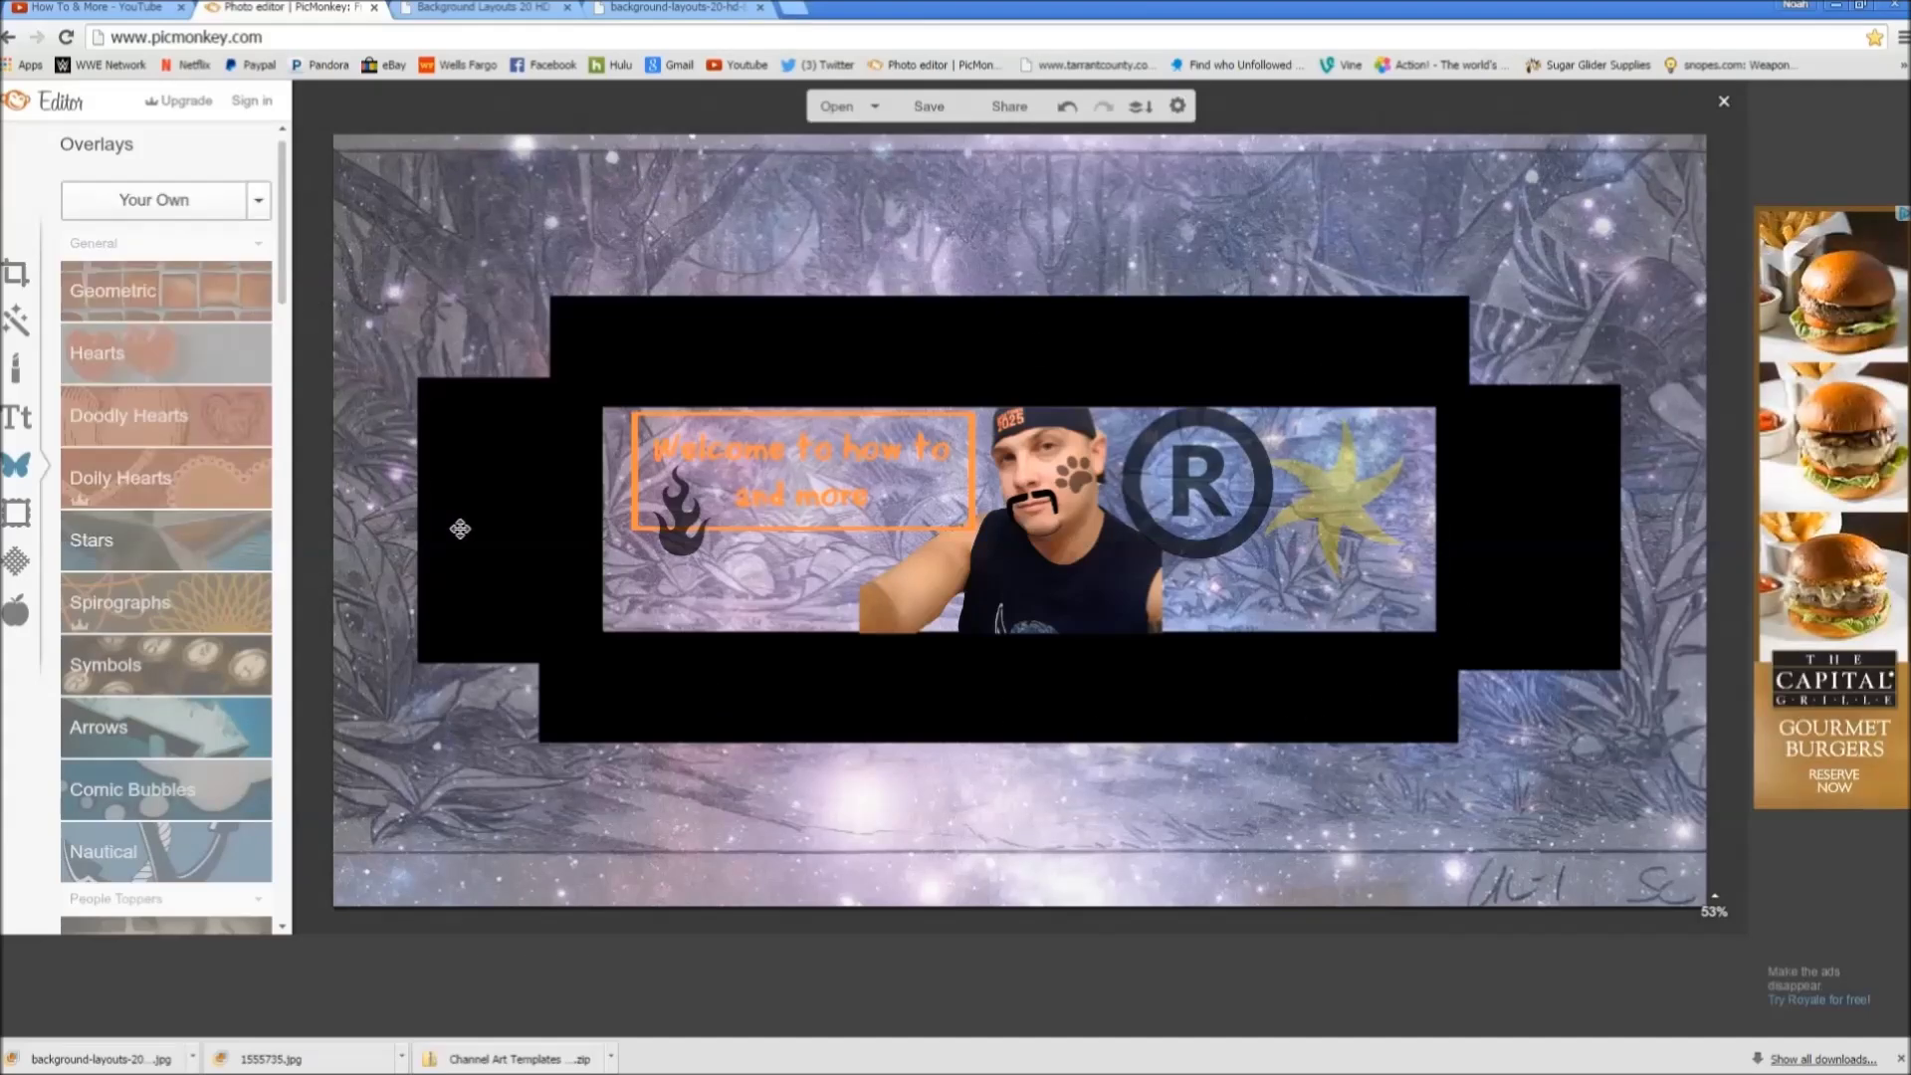
right_click(501, 562)
left_click(543, 565)
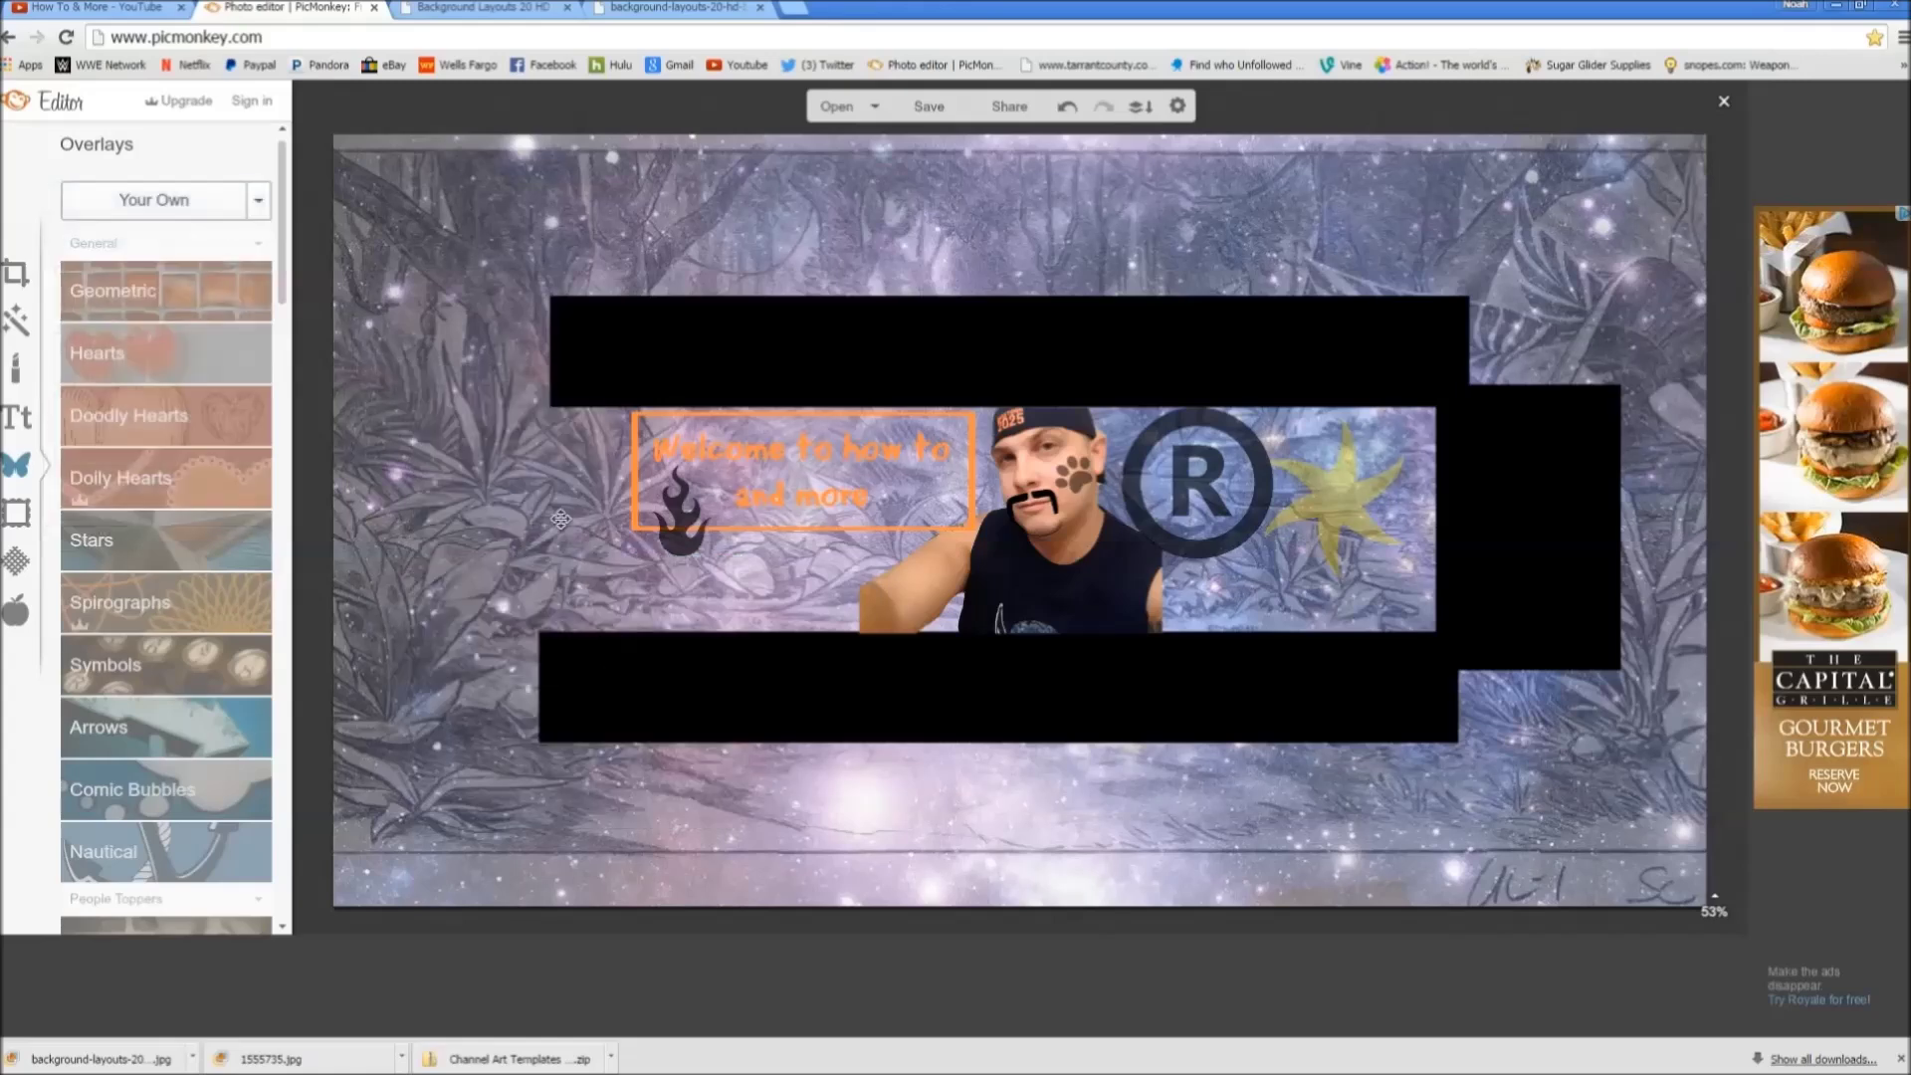
right_click(707, 350)
left_click(791, 381)
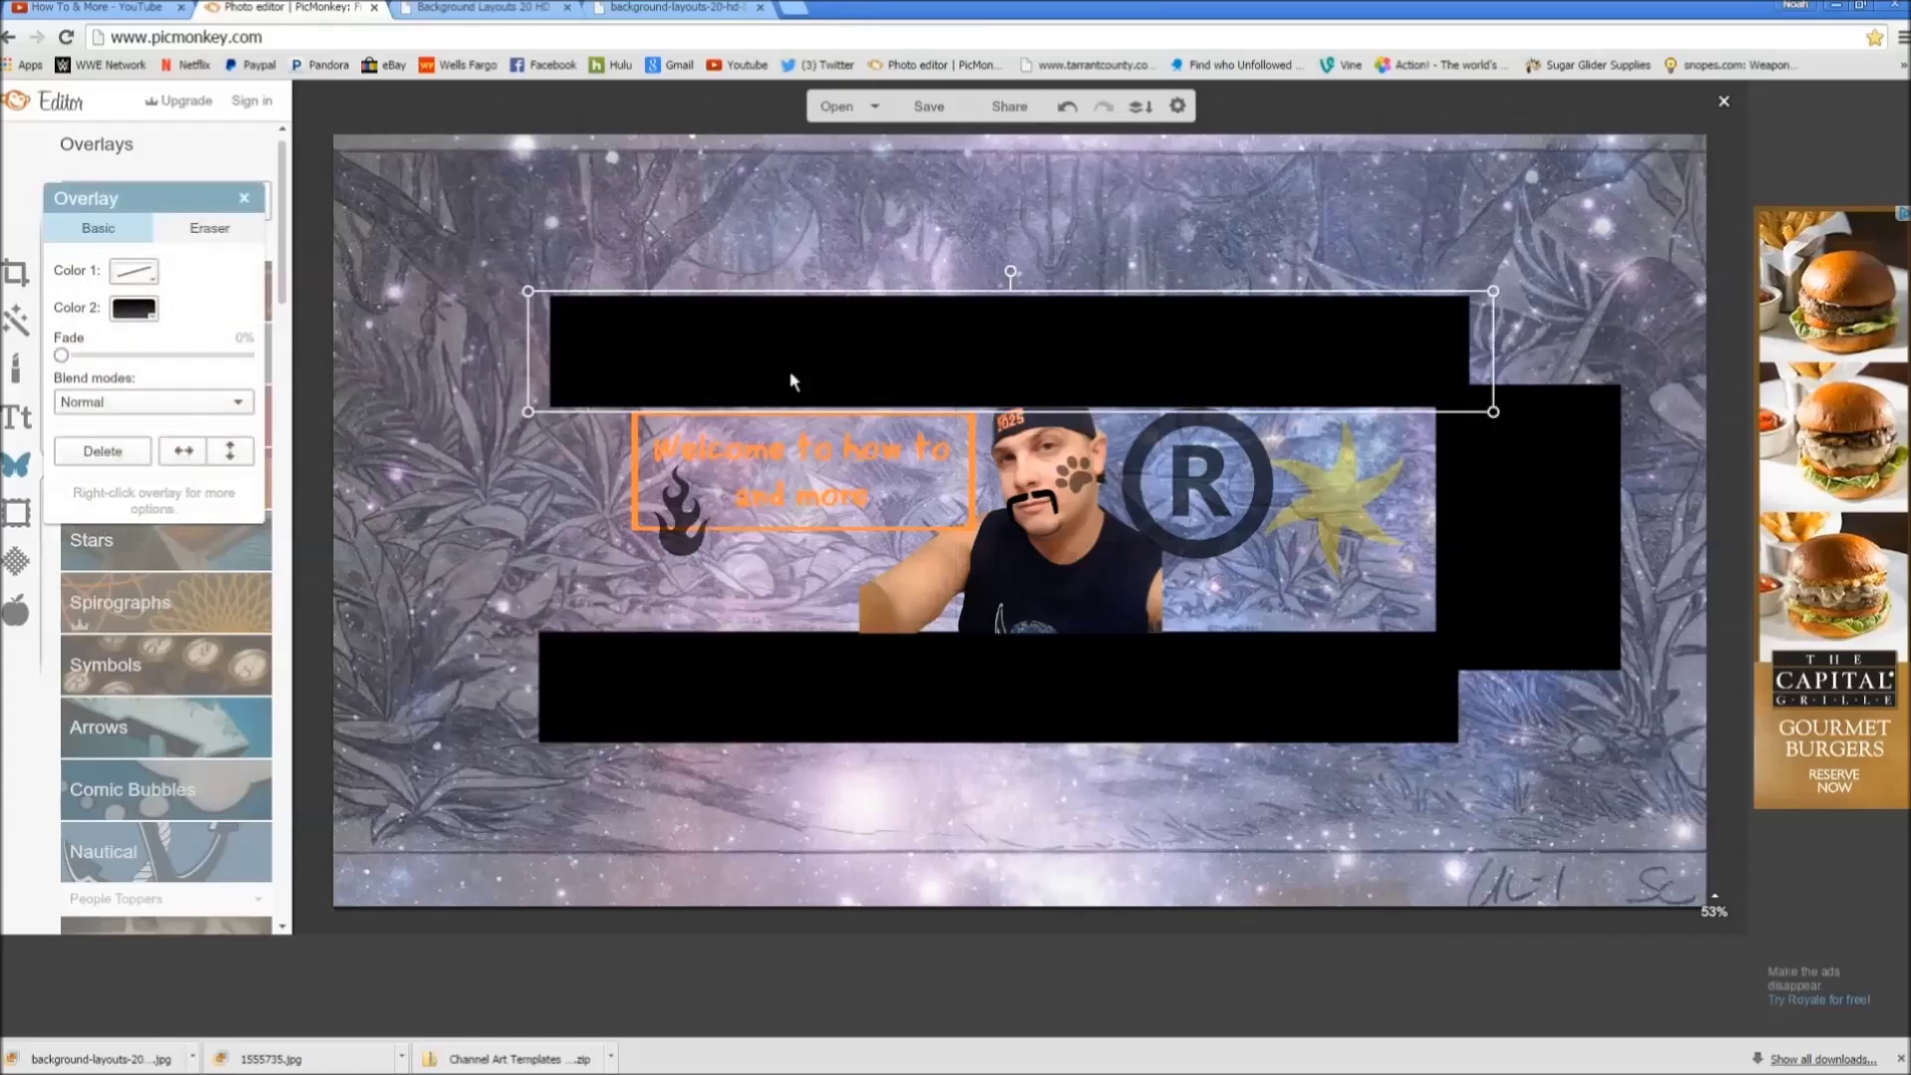
right_click(1511, 542)
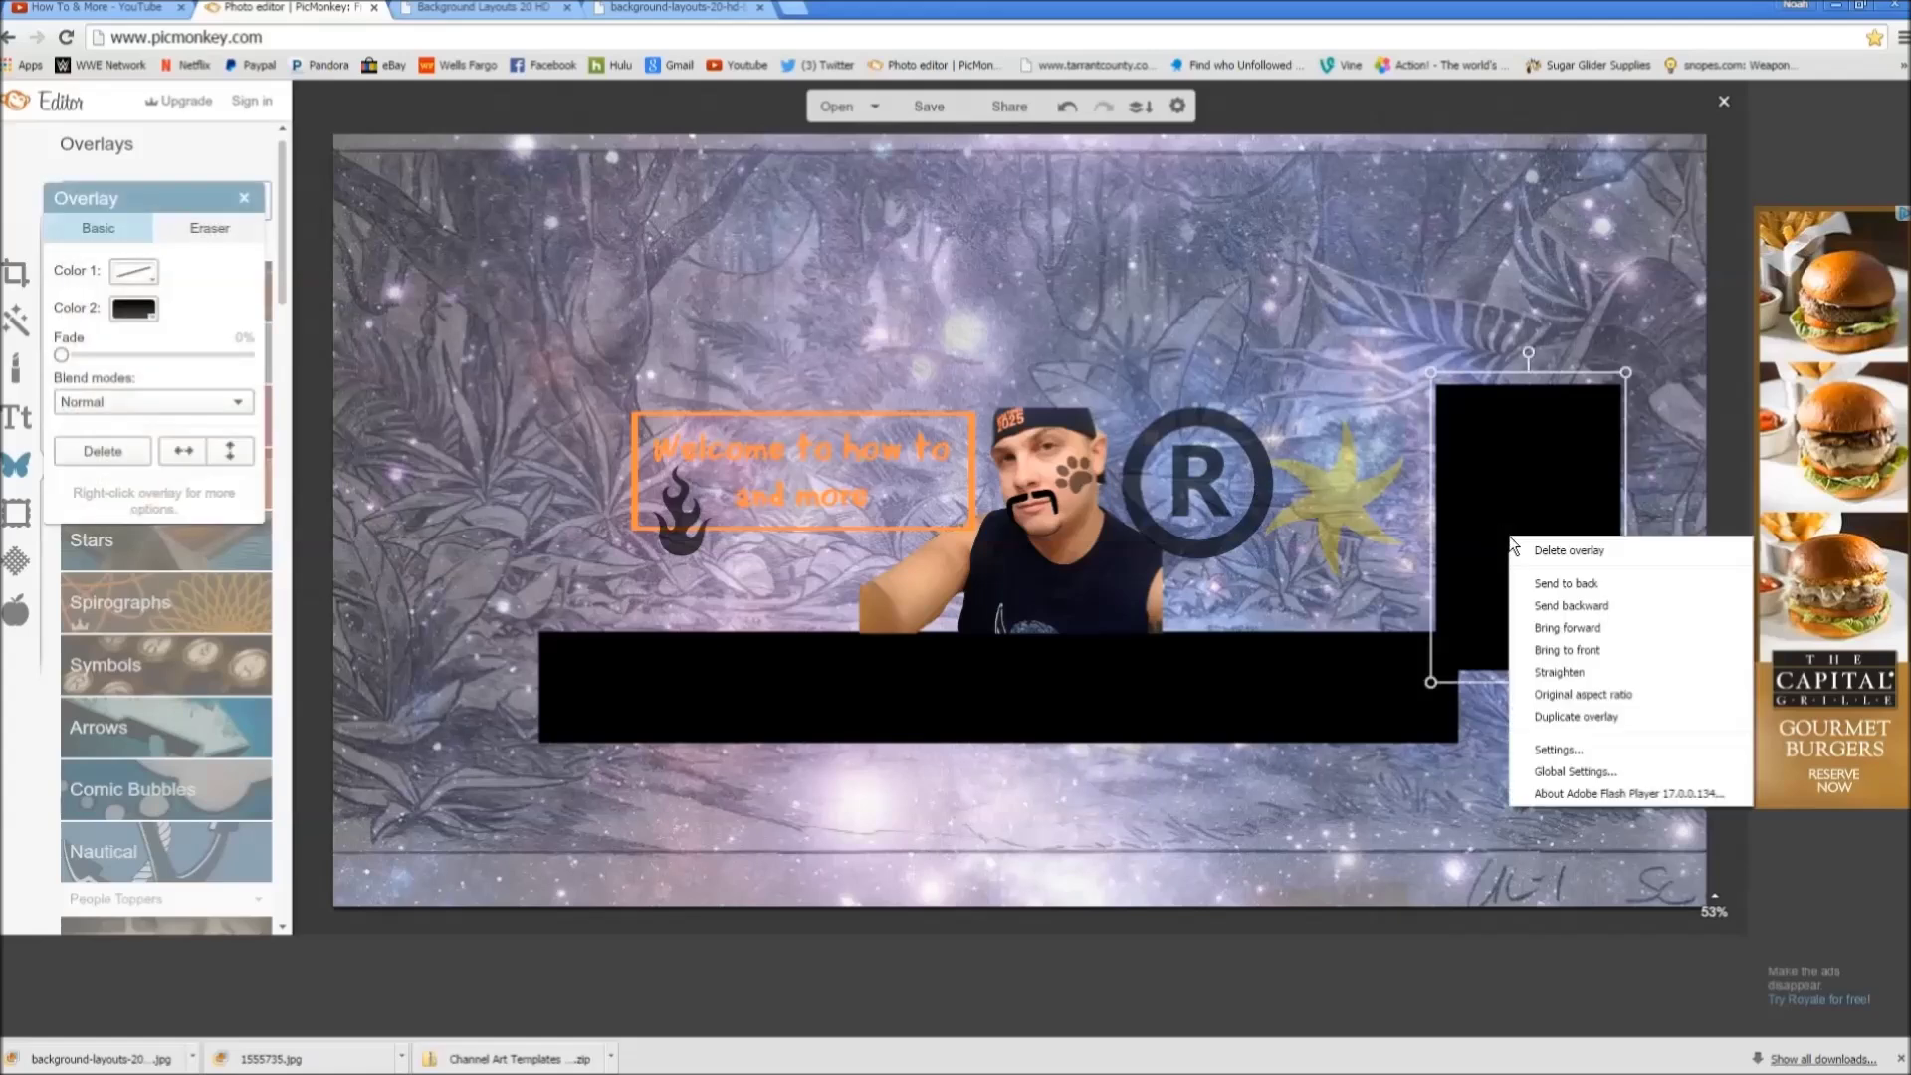
left_click(1538, 550)
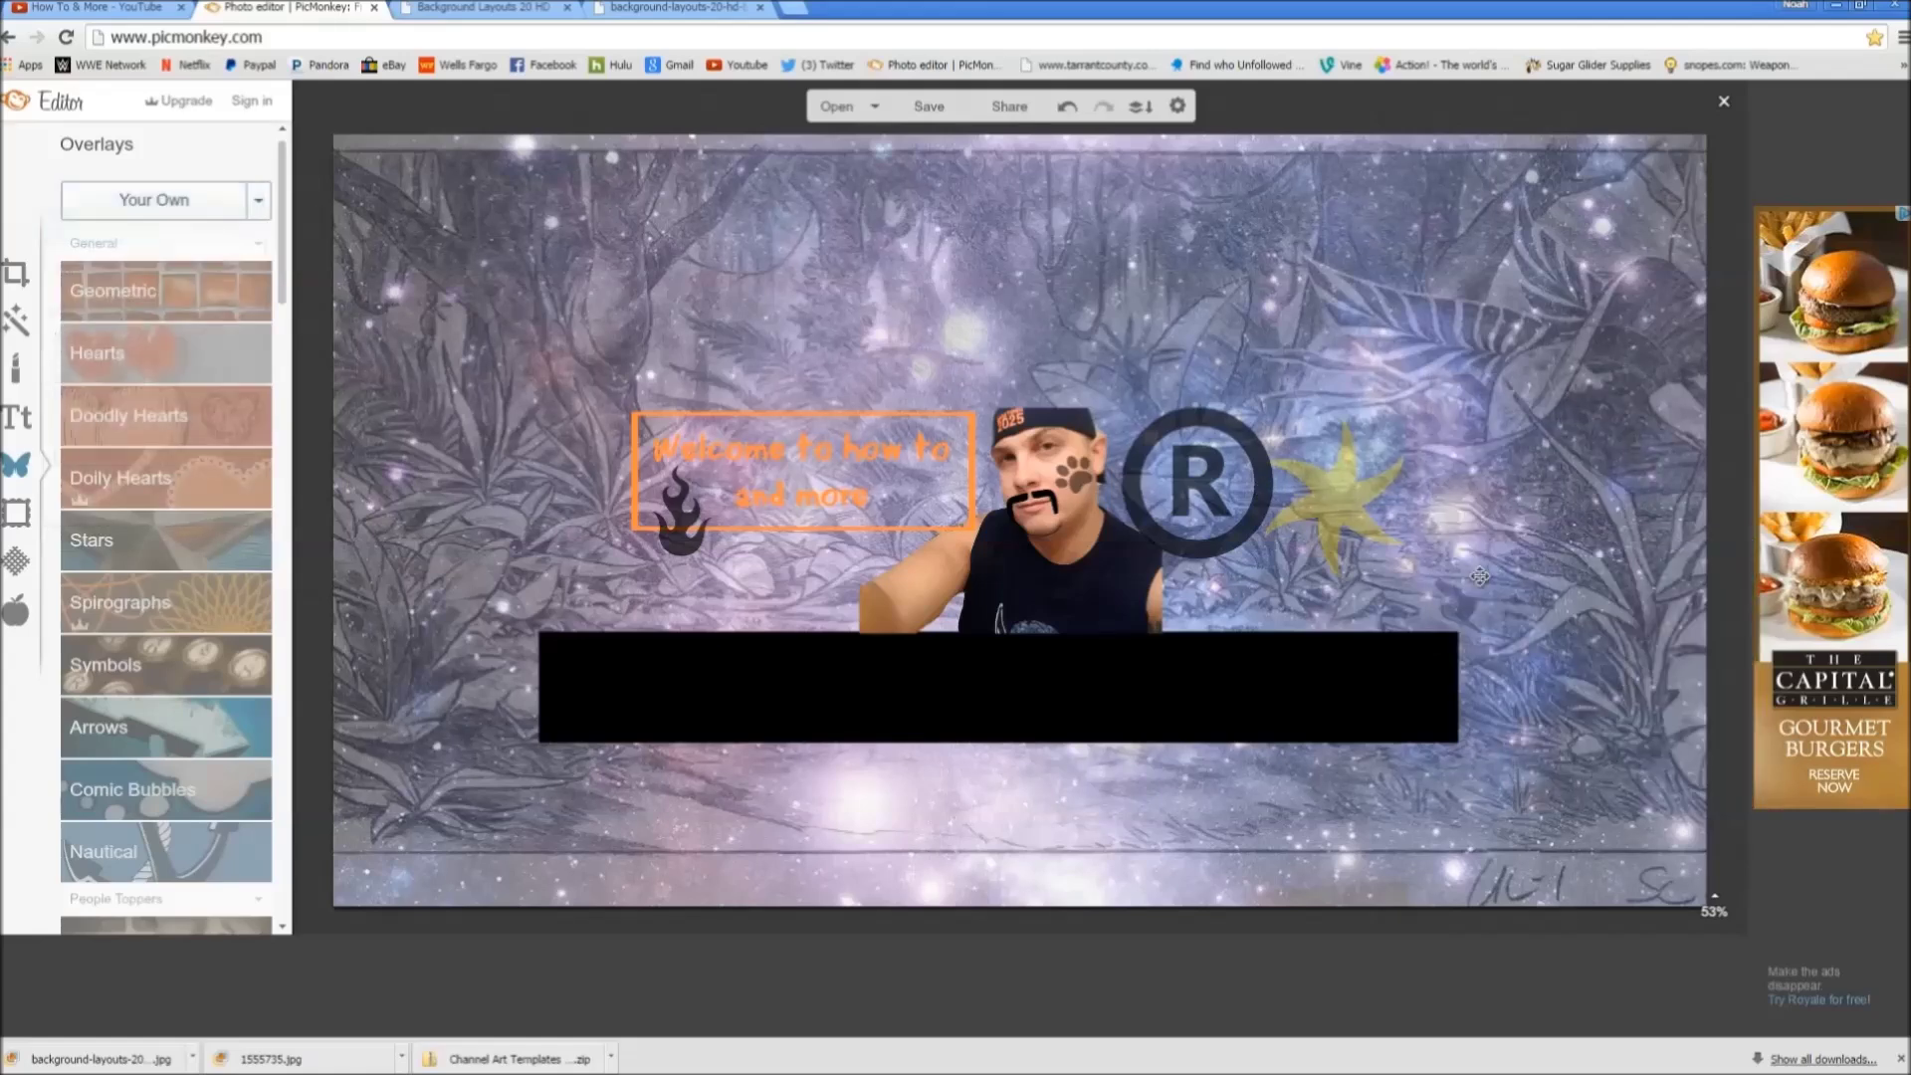
right_click(1133, 684)
left_click(1153, 695)
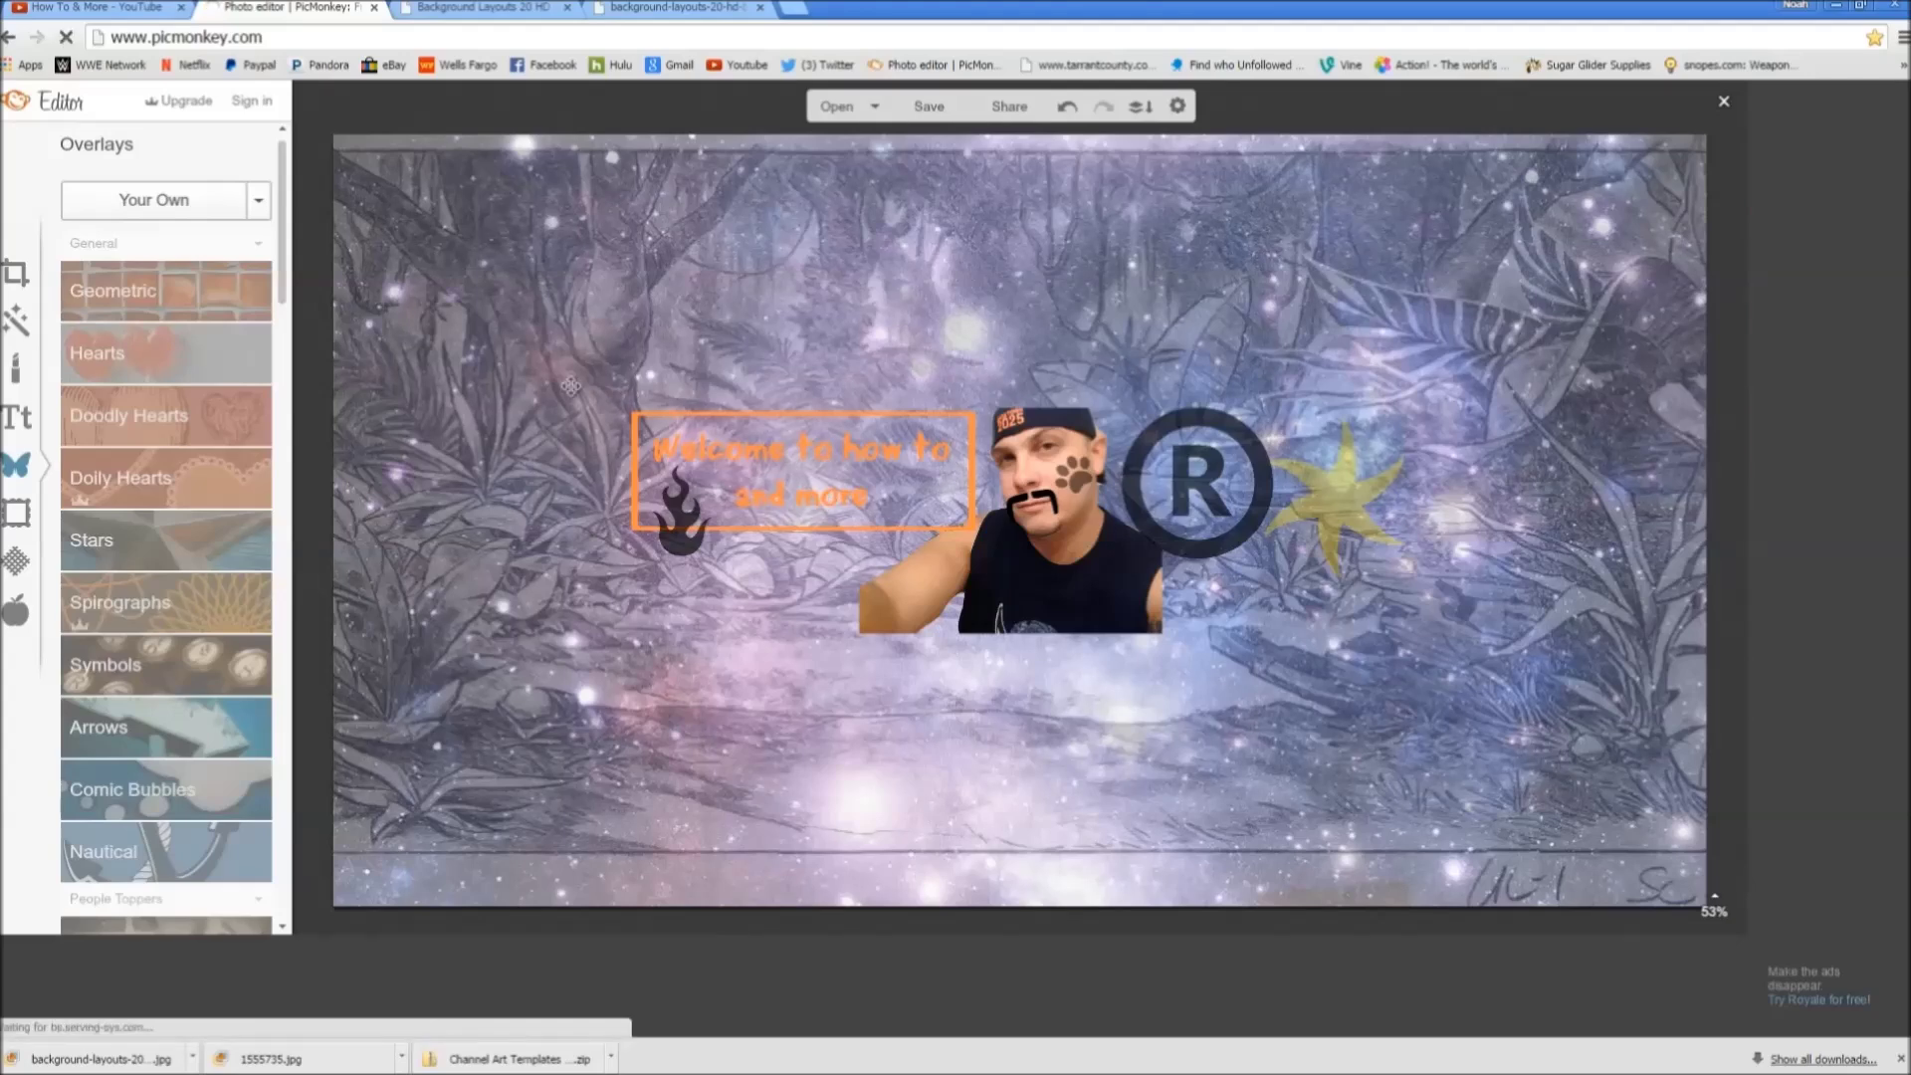
Step: Save the finished channel art to the Desktop as Channel Art Template (Fireworks).jpg
left_click(930, 108)
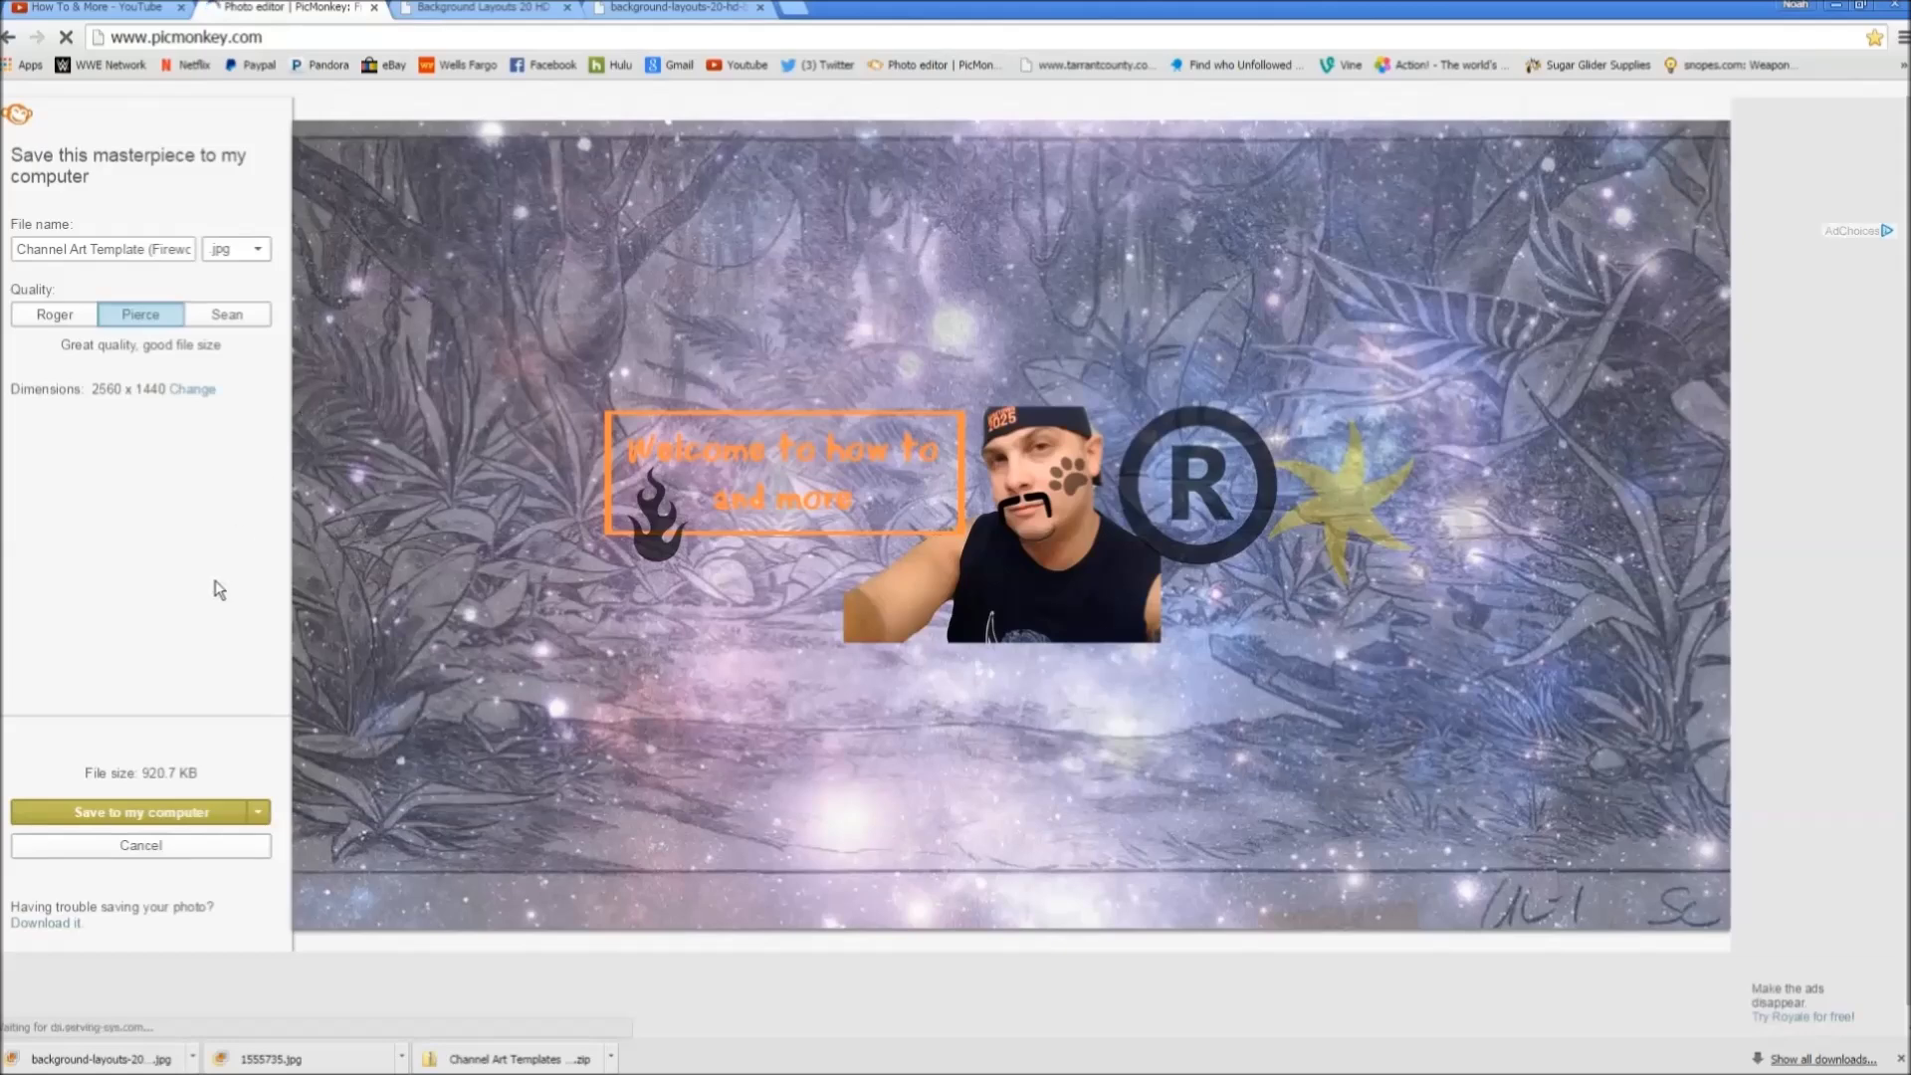
left_click(159, 815)
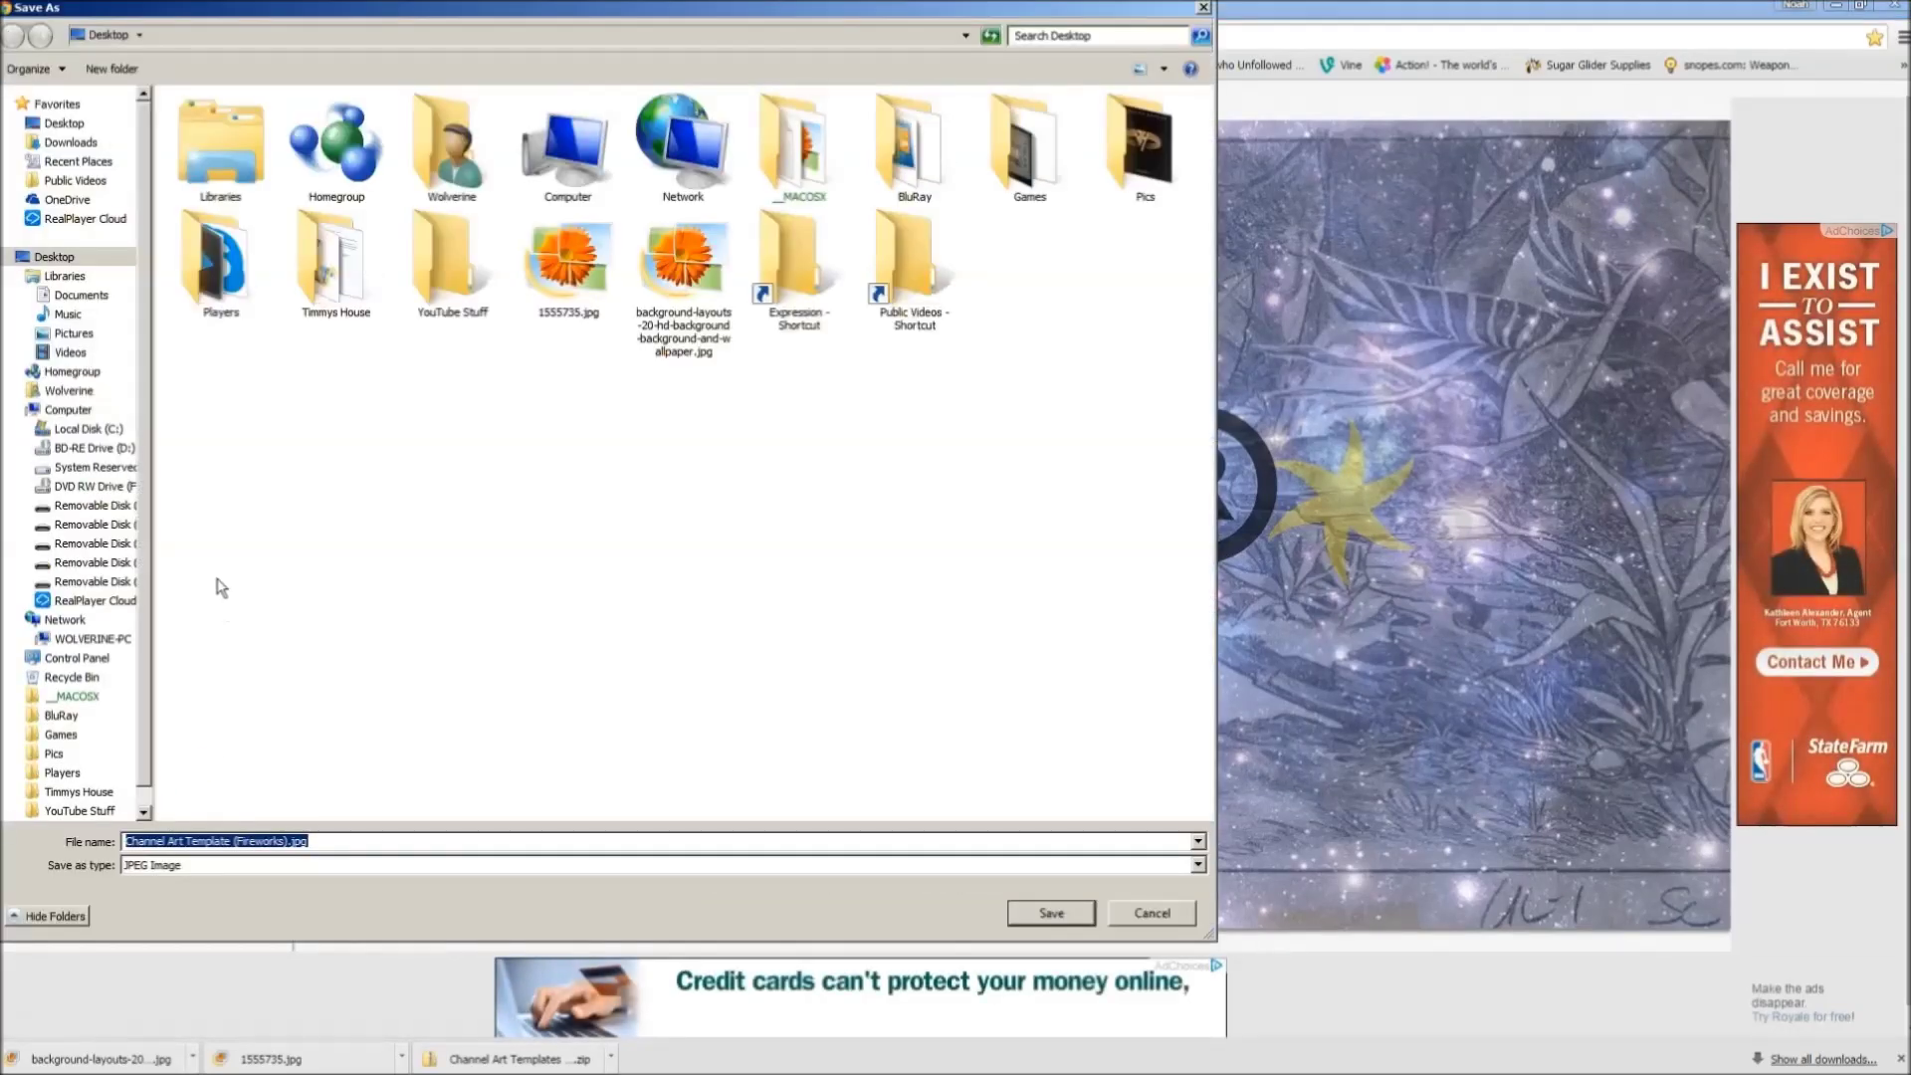
left_click(1050, 913)
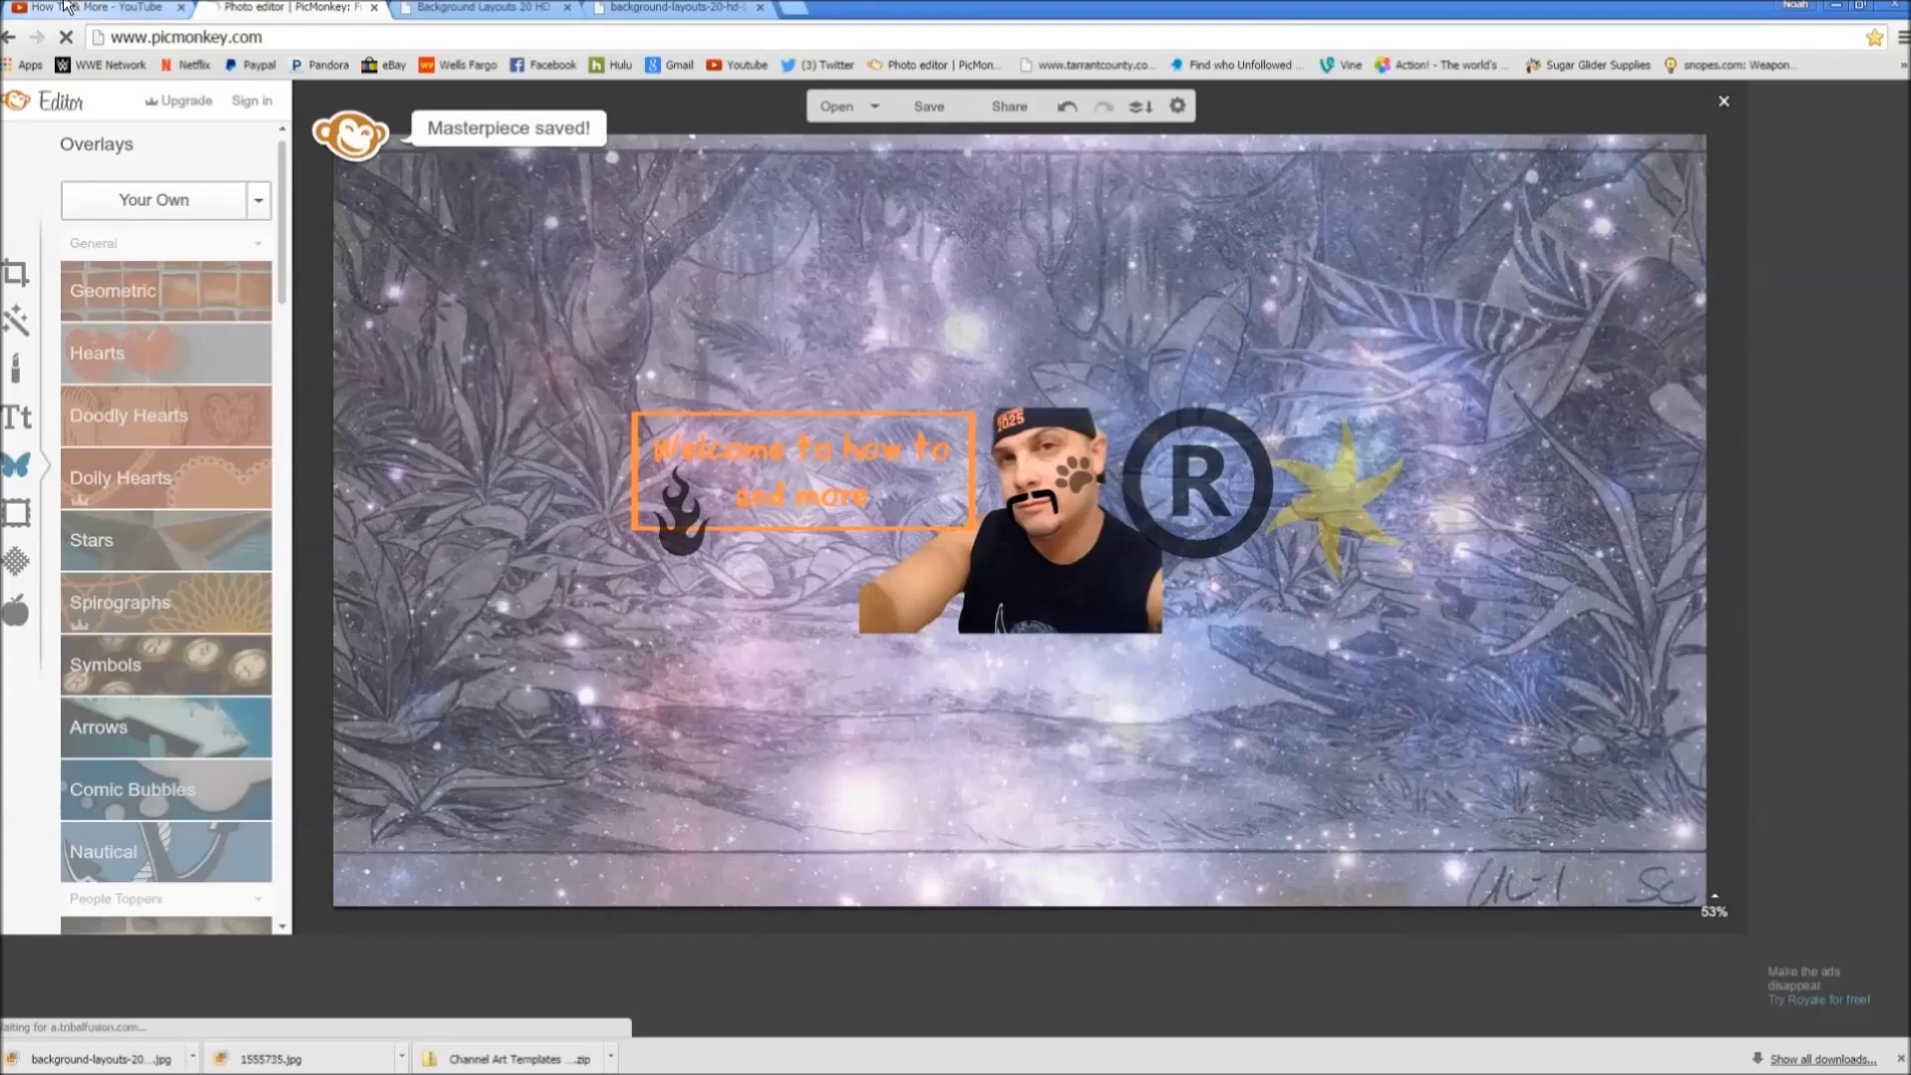
Step: Switch to the YouTube channel page and upload Channel Art Template (Fireworks).jpg from the Desktop as channel art
left_click(84, 6)
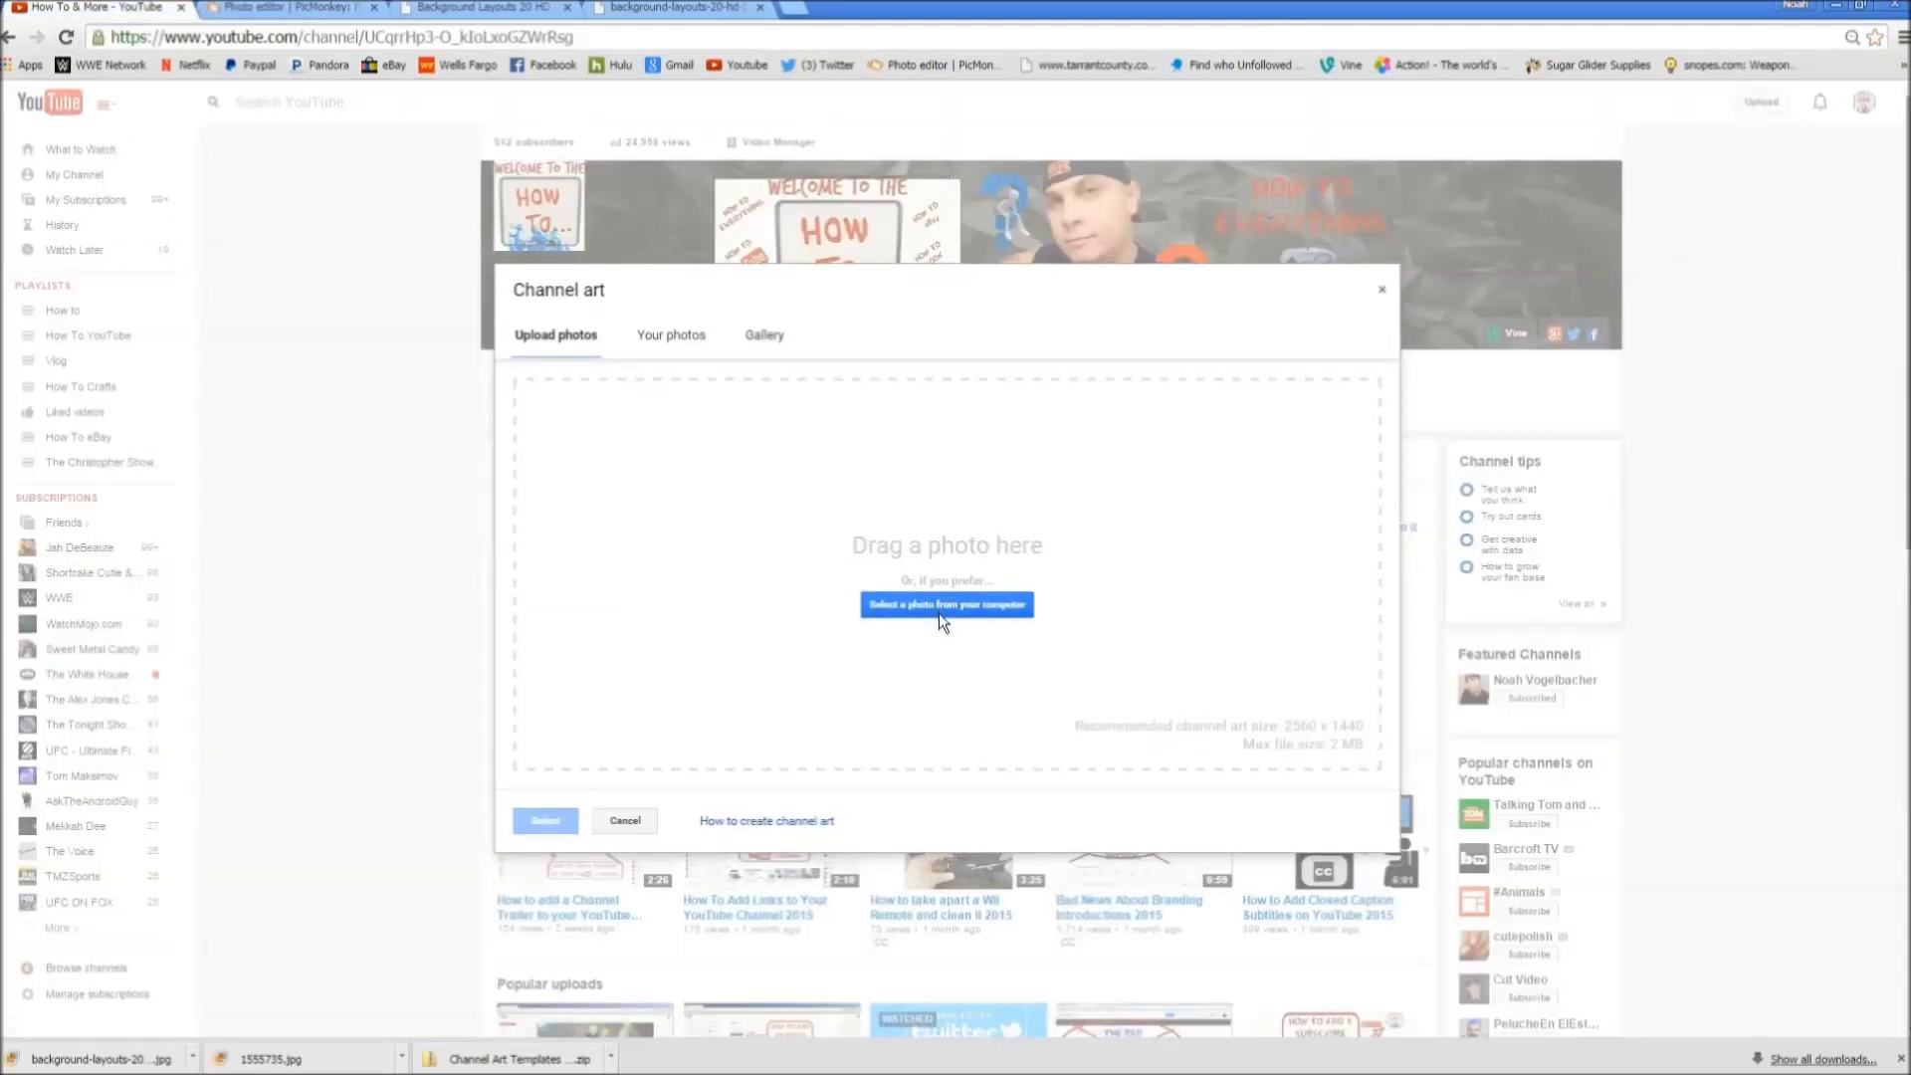
left_click(940, 606)
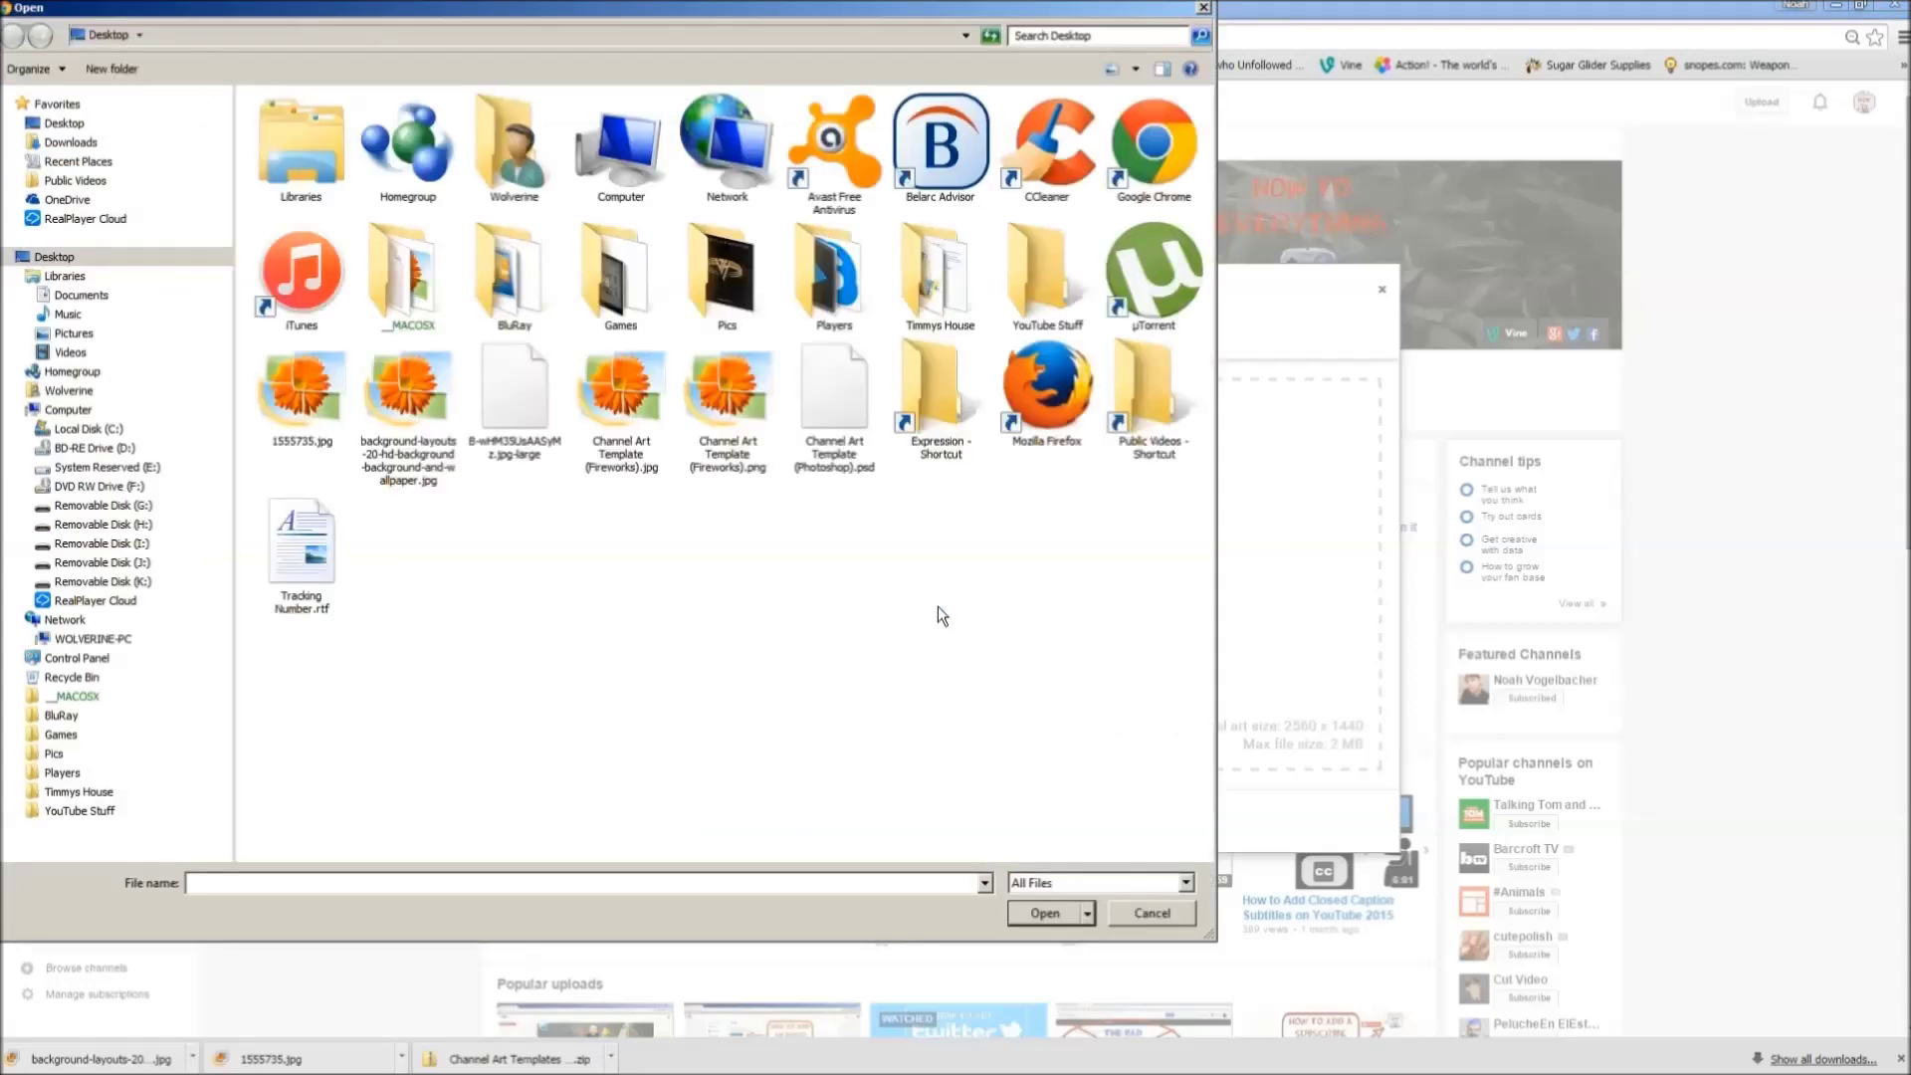
double_click(648, 420)
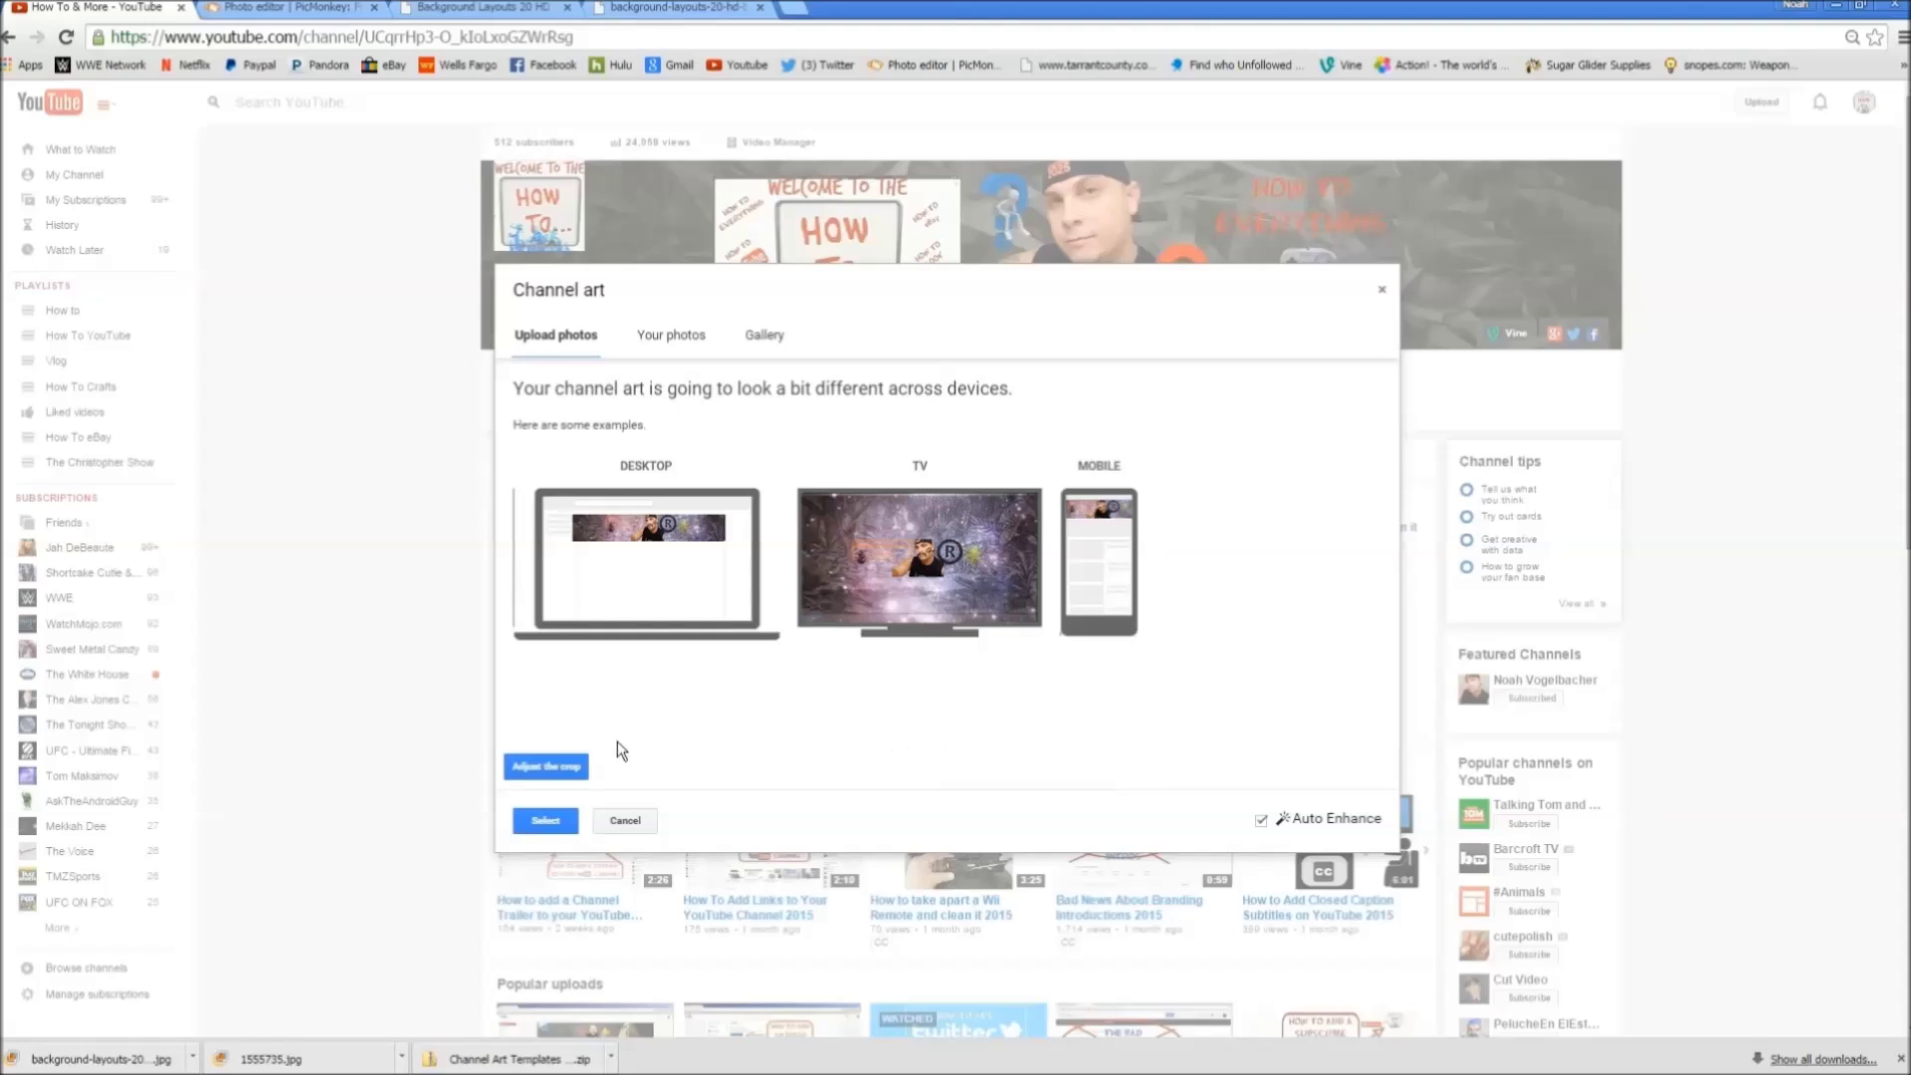
Step: Check the channel art's crop region around the text, man and symbols, and apply the image to the channel
left_click(564, 769)
left_click_drag(887, 674, 866, 661)
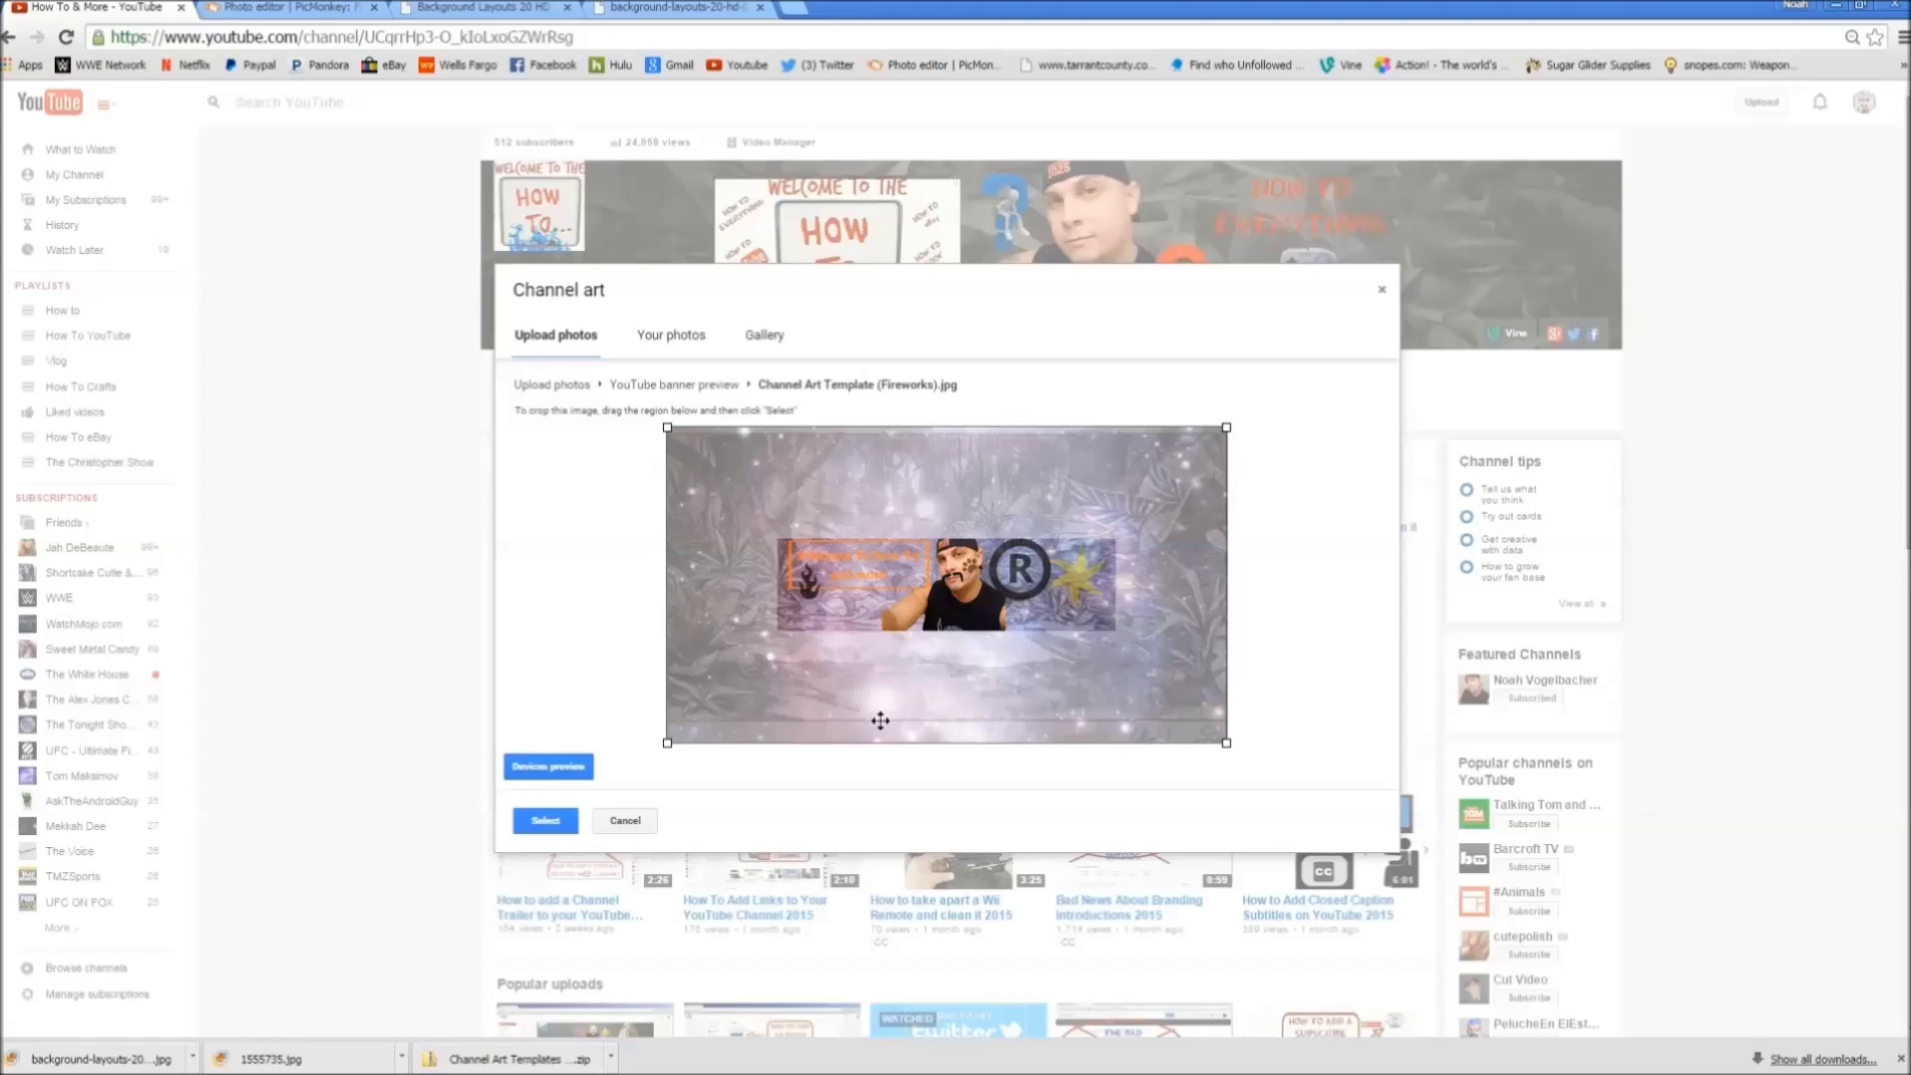
left_click(551, 818)
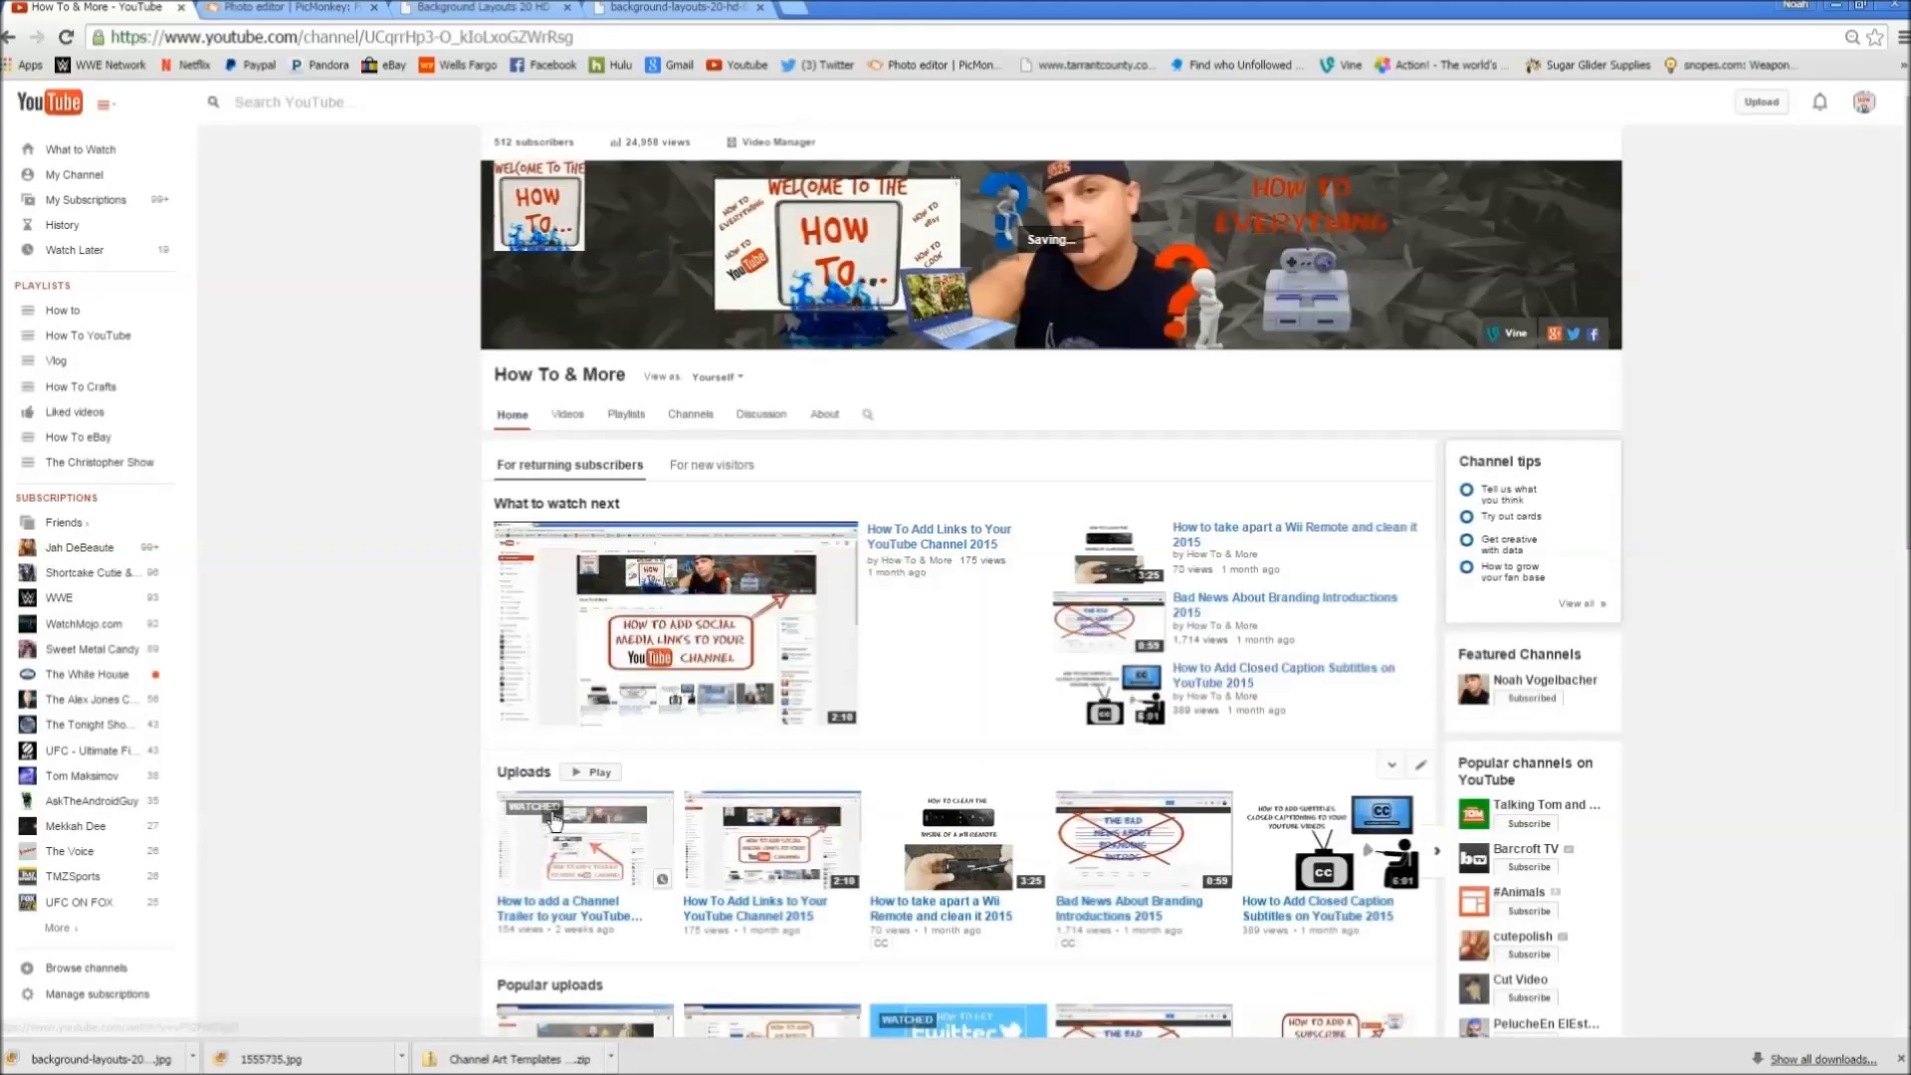